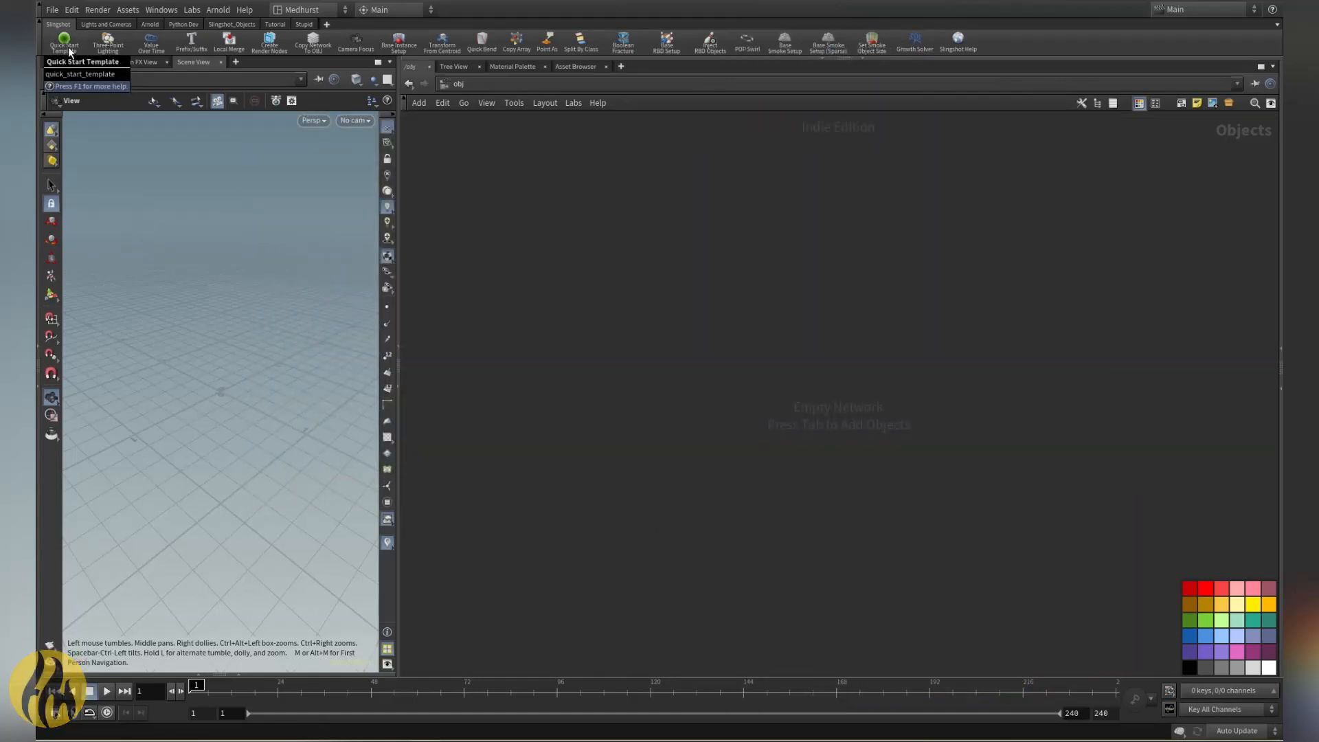
# Step: Build the Quick Start Template with Mantra as the render engine
pyautogui.click(68, 46)
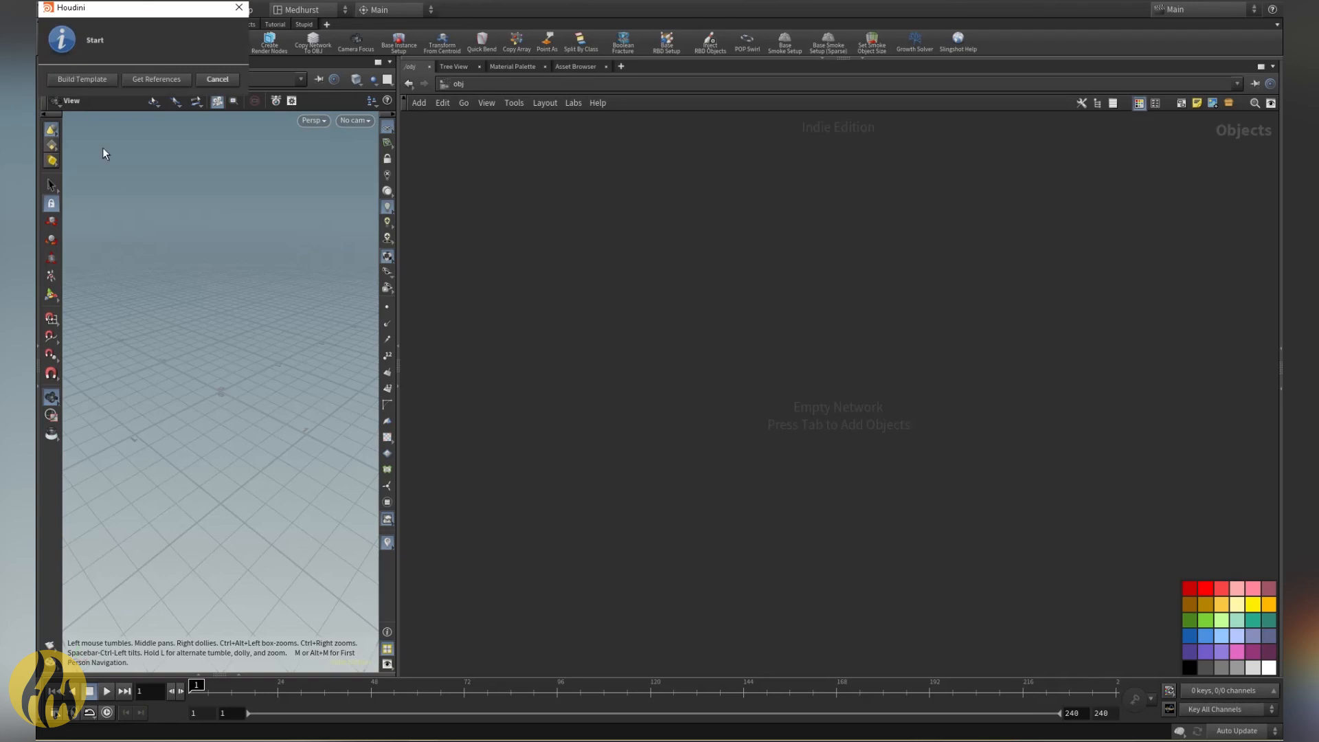
pyautogui.click(82, 79)
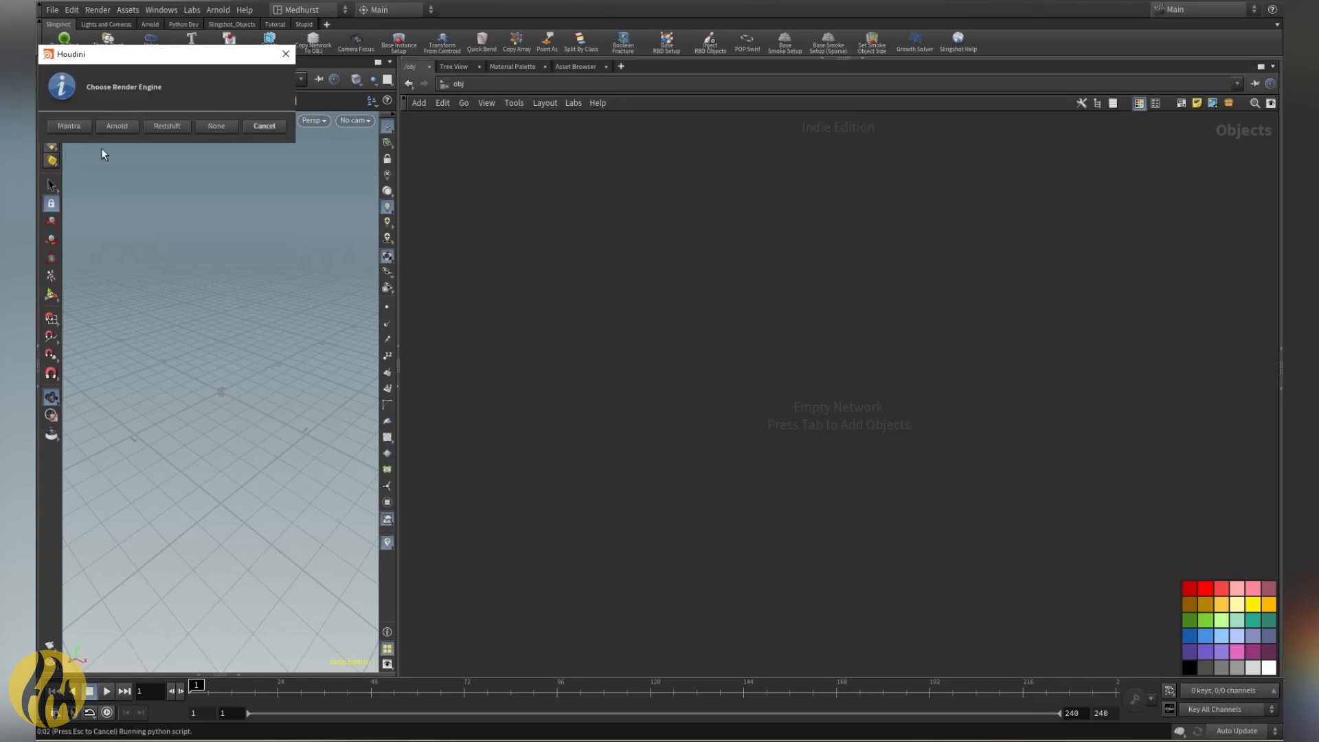
pyautogui.click(69, 126)
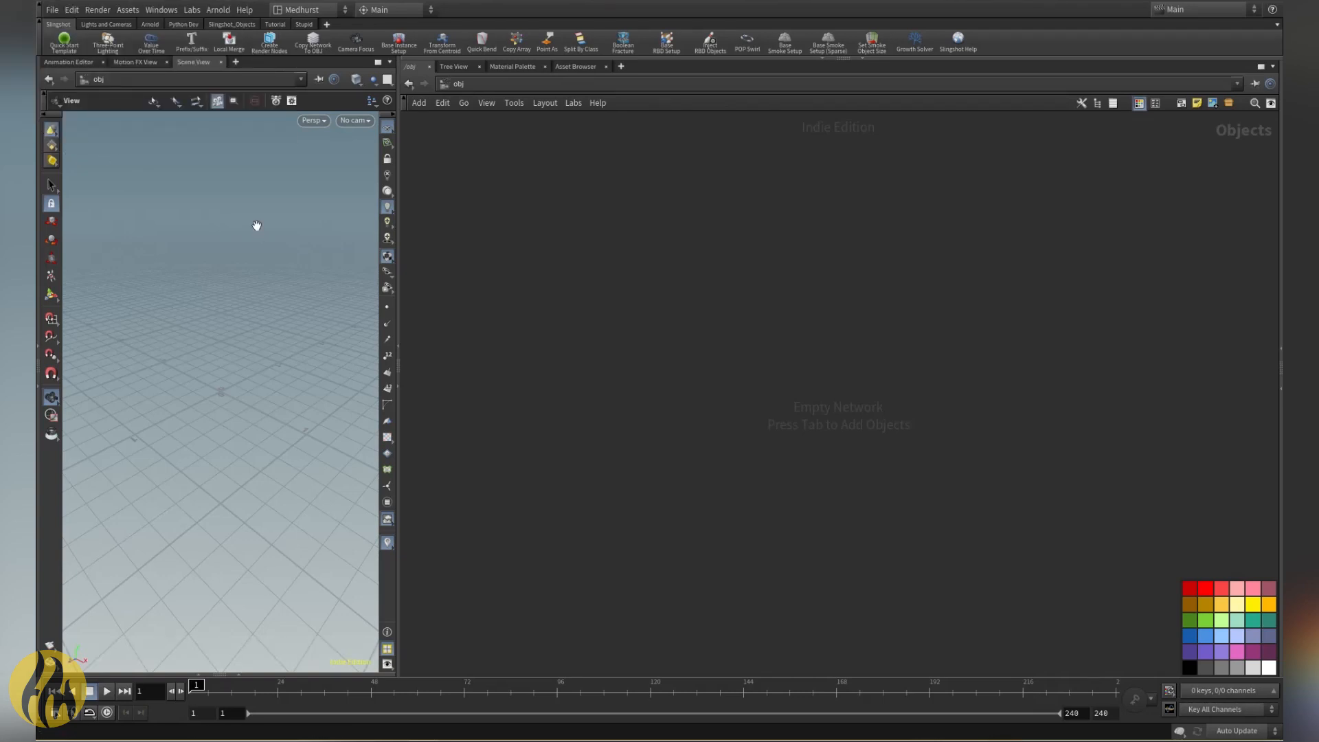
pyautogui.scroll(-4, 584, 457)
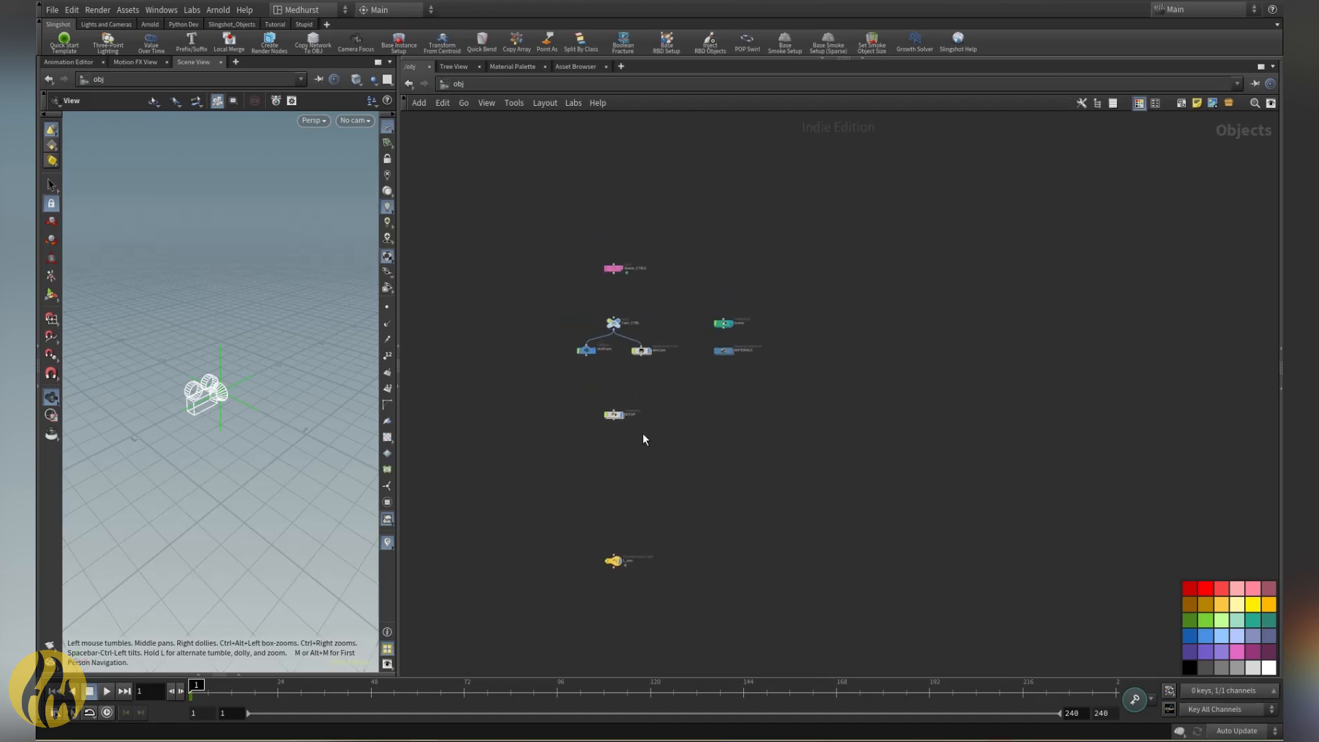
# Step: Open the SETUP geometry network and add a Box node
pyautogui.doubleClick(611, 413)
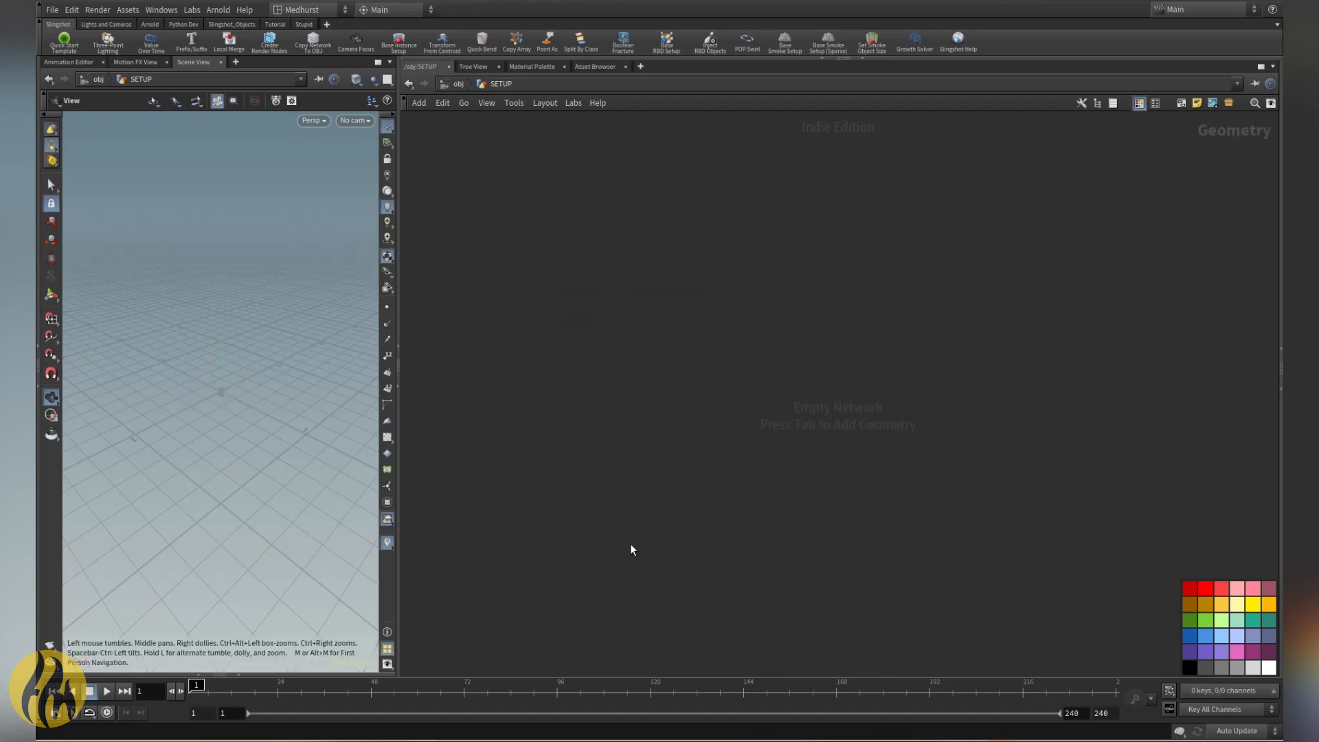
pyautogui.press('Tab')
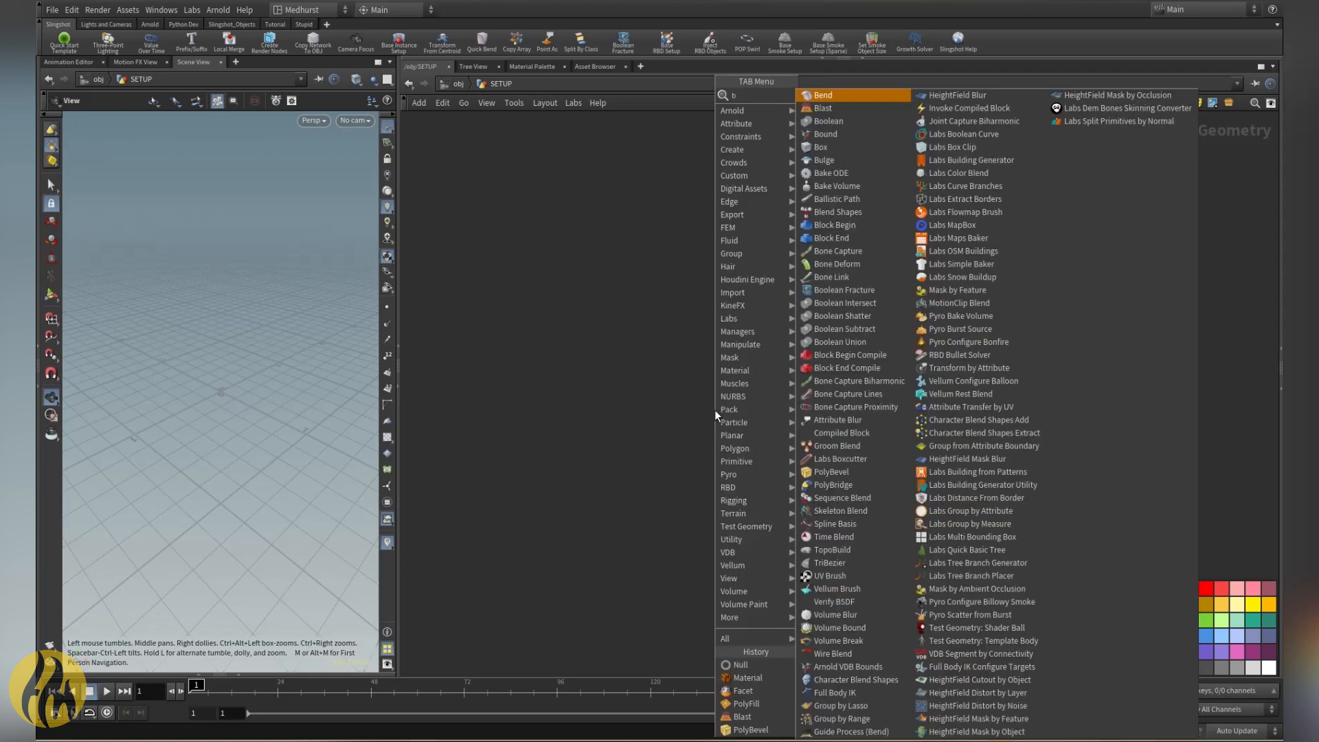
pyautogui.press('Return')
pyautogui.click(711, 318)
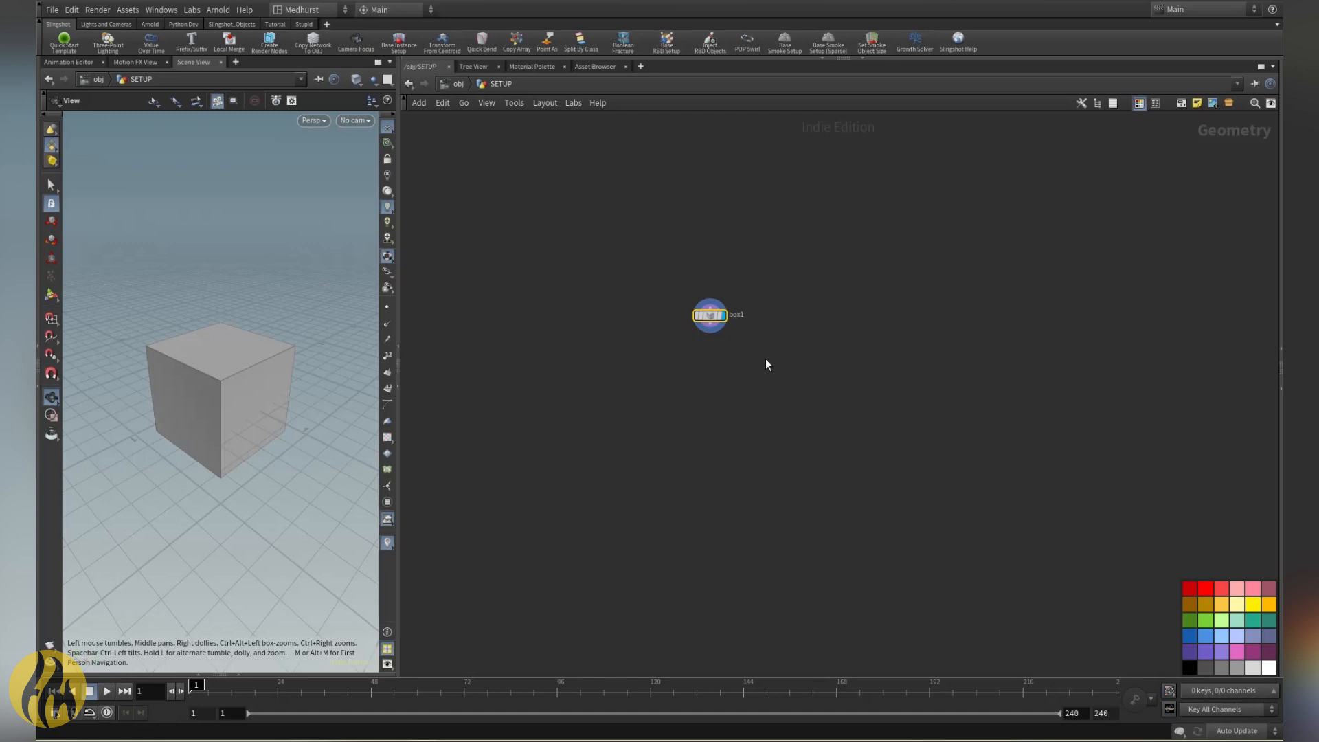
# Step: Set the box size to 5 by 5 by 8
pyautogui.press('p')
pyautogui.write('5')
pyautogui.press('Tab')
pyautogui.write('5')
pyautogui.press('Tab')
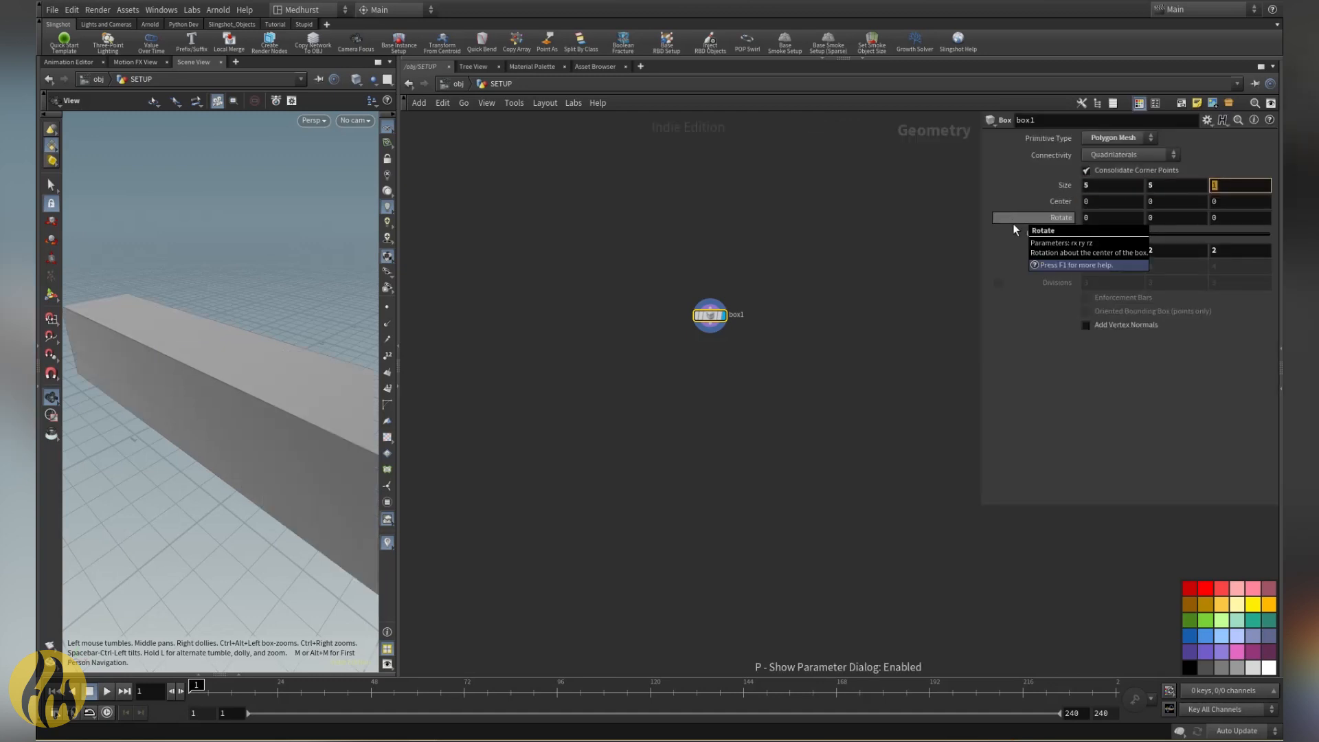
pyautogui.write('8')
pyautogui.press('Return')
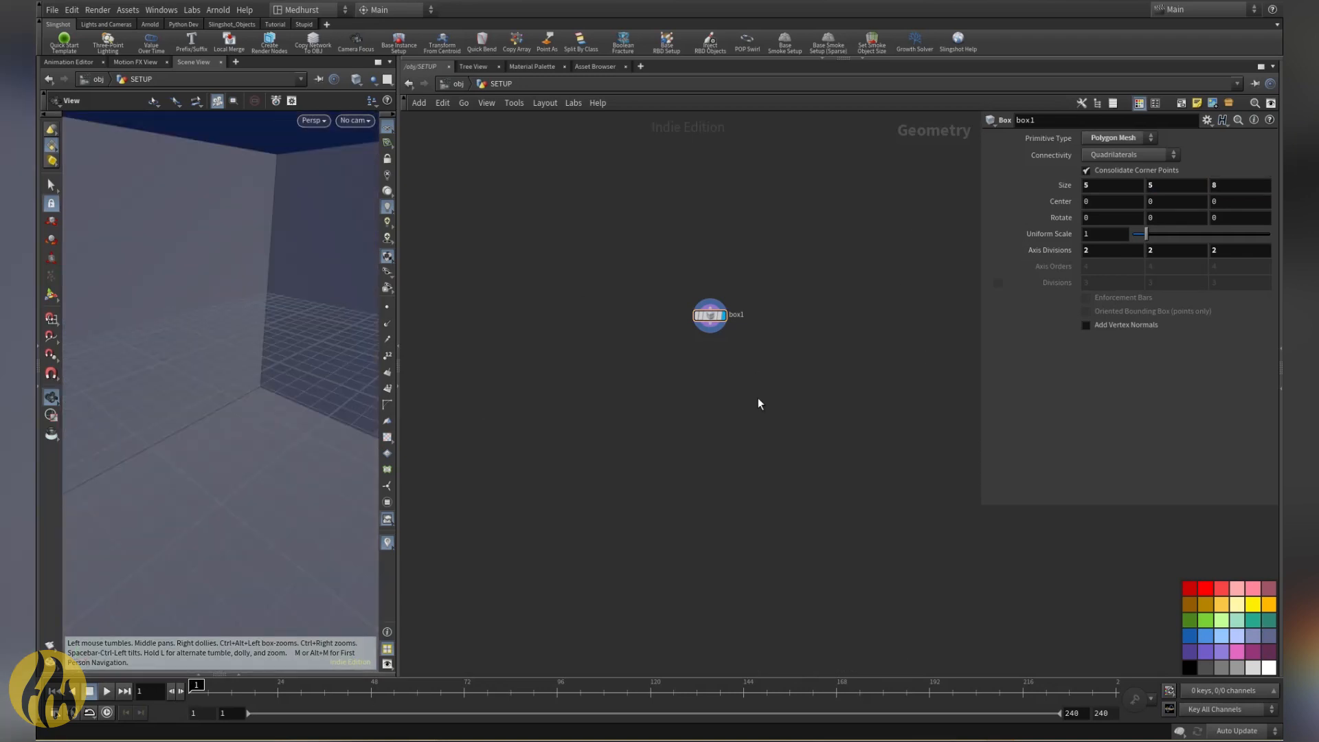
# Step: Add a Clip node below the box and connect the box's output to it
pyautogui.press('Tab')
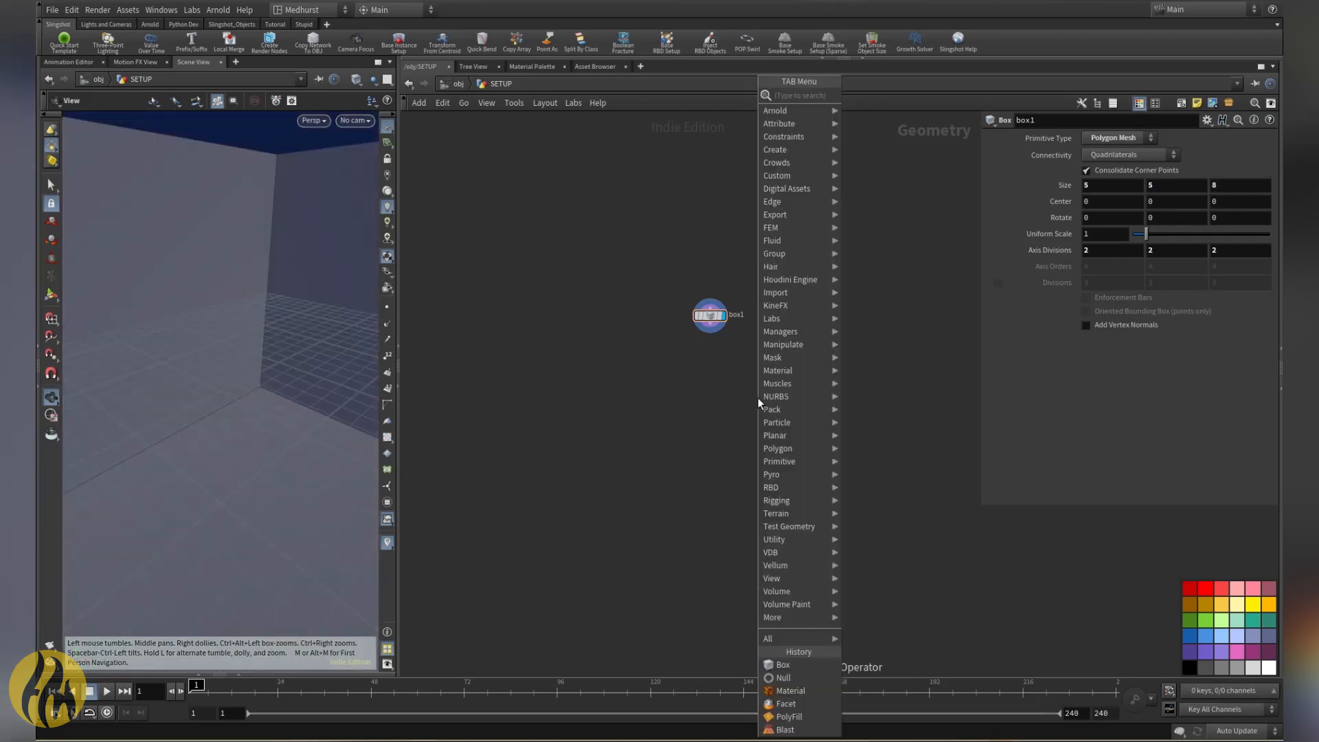
pyautogui.write('clip')
pyautogui.press('Return')
pyautogui.click(717, 379)
pyautogui.click(710, 333)
pyautogui.click(717, 376)
# Step: Set the clip direction to 0, 0, 1, keep Primitives Below the Plane, and display the clip node aligned under the box
pyautogui.click(1191, 207)
pyautogui.write('0')
pyautogui.press('Tab')
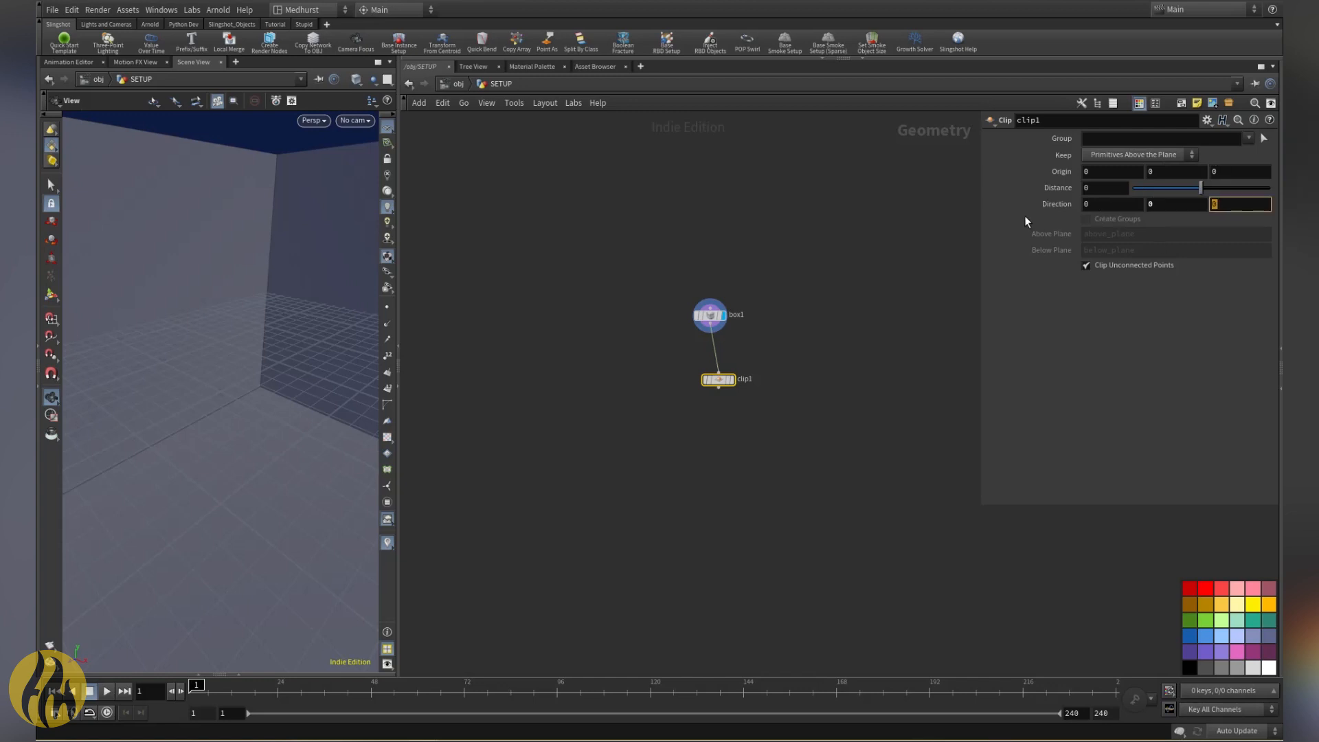
pyautogui.write('1')
pyautogui.press('Return')
pyautogui.click(1137, 154)
pyautogui.click(1128, 184)
pyautogui.click(731, 382)
pyautogui.moveTo(714, 382); pyautogui.dragTo(706, 362)
# Step: Add a PolyExtrude node below the clip node and connect it to the clip's output
pyautogui.press('Tab')
pyautogui.write('polyre')
pyautogui.press('BackSpace')
pyautogui.press('BackSpace')
pyautogui.press('BackSpace')
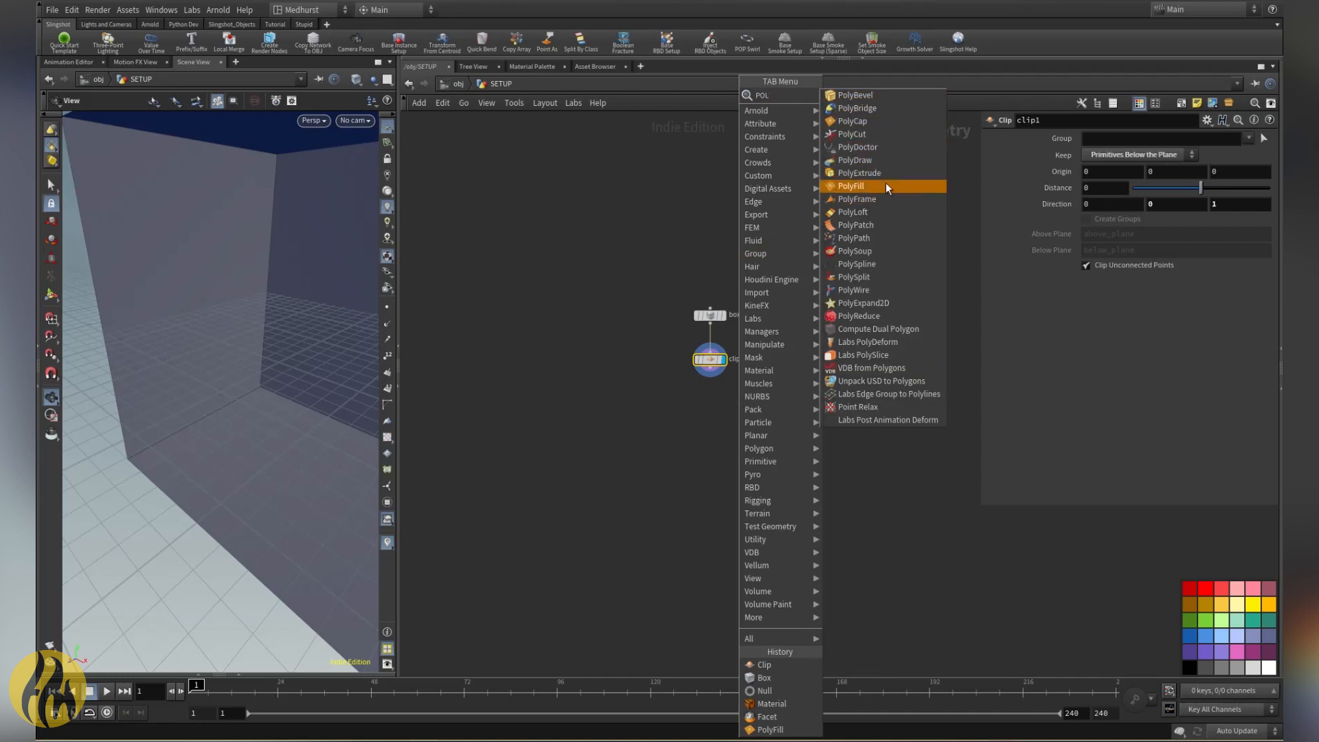
pyautogui.click(884, 186)
pyautogui.click(740, 385)
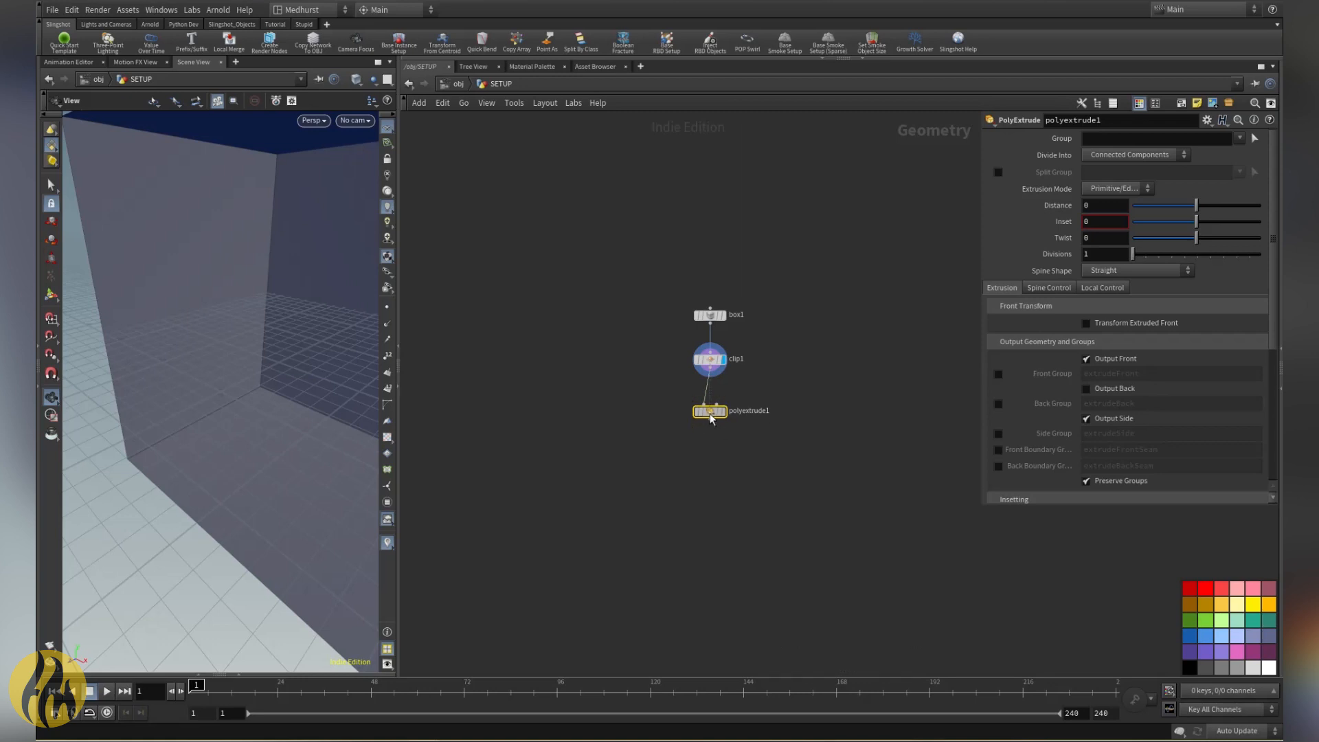
# Step: Display the PolyExtrude node, set its extrusion distance to 2, and enable Output Back
pyautogui.moveTo(1199, 206); pyautogui.dragTo(1261, 206)
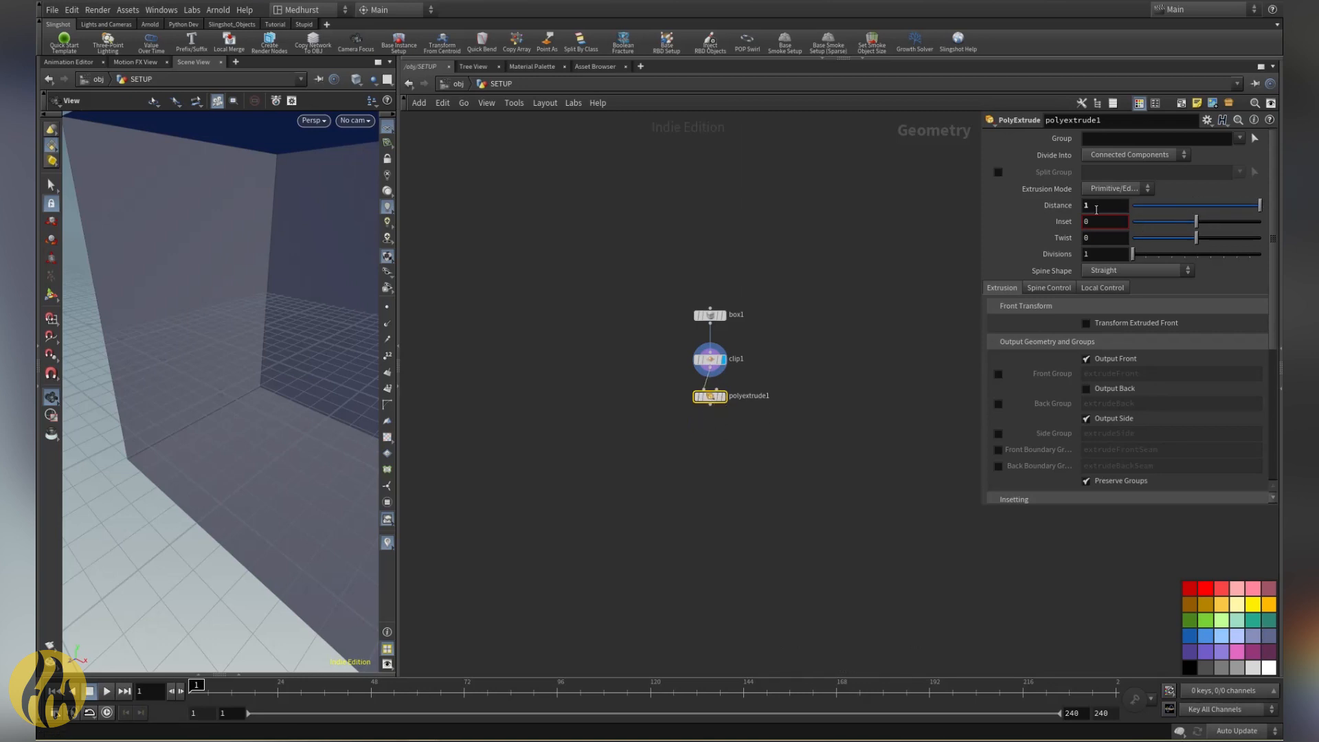
pyautogui.click(721, 397)
pyautogui.moveTo(1111, 209); pyautogui.dragTo(1008, 201)
pyautogui.write('e')
pyautogui.write('2')
pyautogui.press('Return')
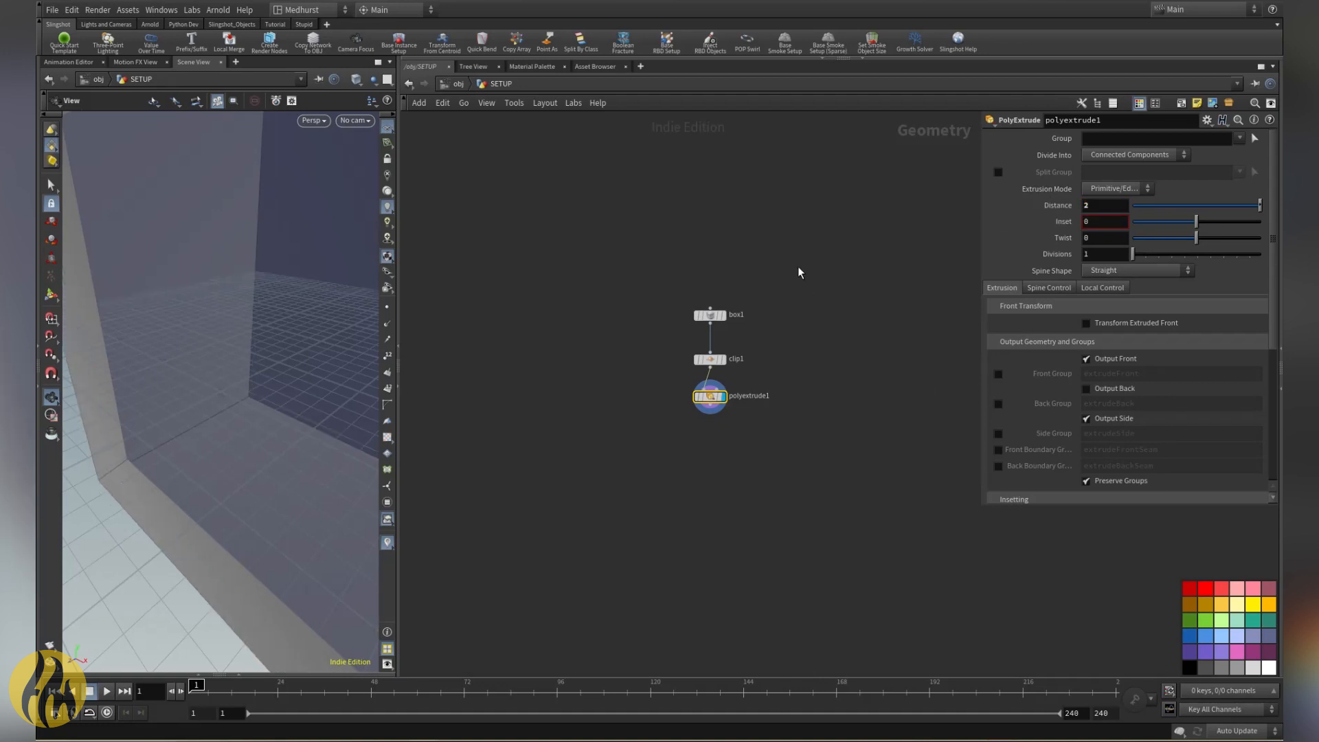
pyautogui.click(1107, 388)
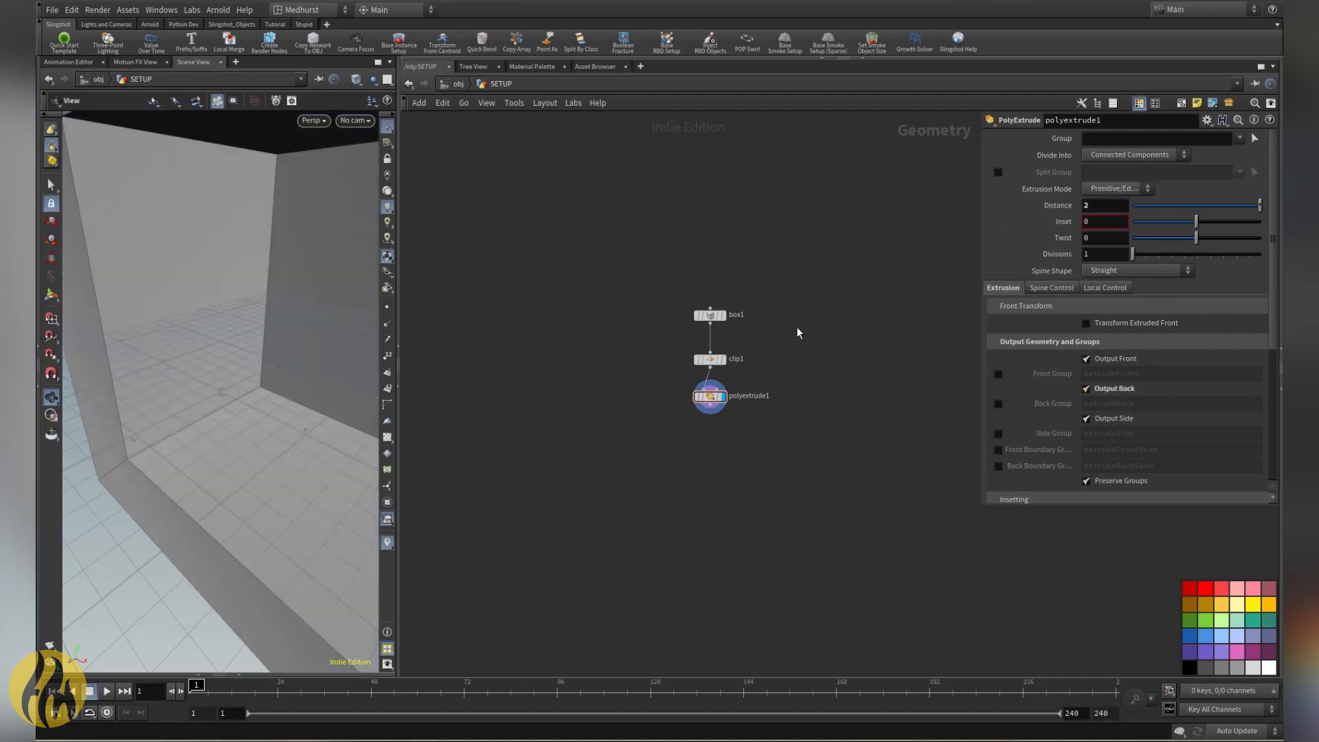
# Step: Add a Points from Volume node after the PolyExtrude node and display it
pyautogui.press('Tab')
pyautogui.write('point')
pyautogui.press('Return')
pyautogui.click(710, 456)
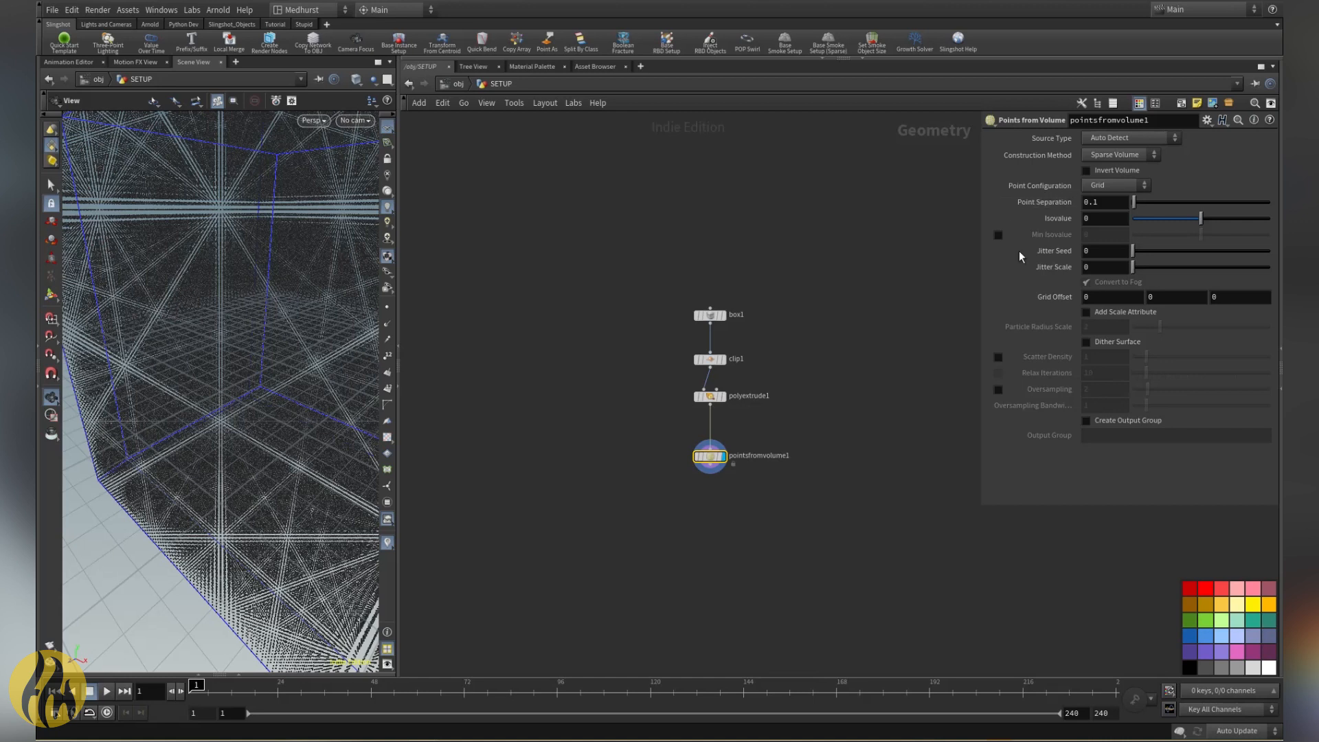
# Step: Set the volume points' separation to 0.2 and their jitter scale to 1
pyautogui.click(1095, 203)
pyautogui.moveTo(1114, 267); pyautogui.dragTo(975, 270)
pyautogui.write('1')
pyautogui.press('Return')
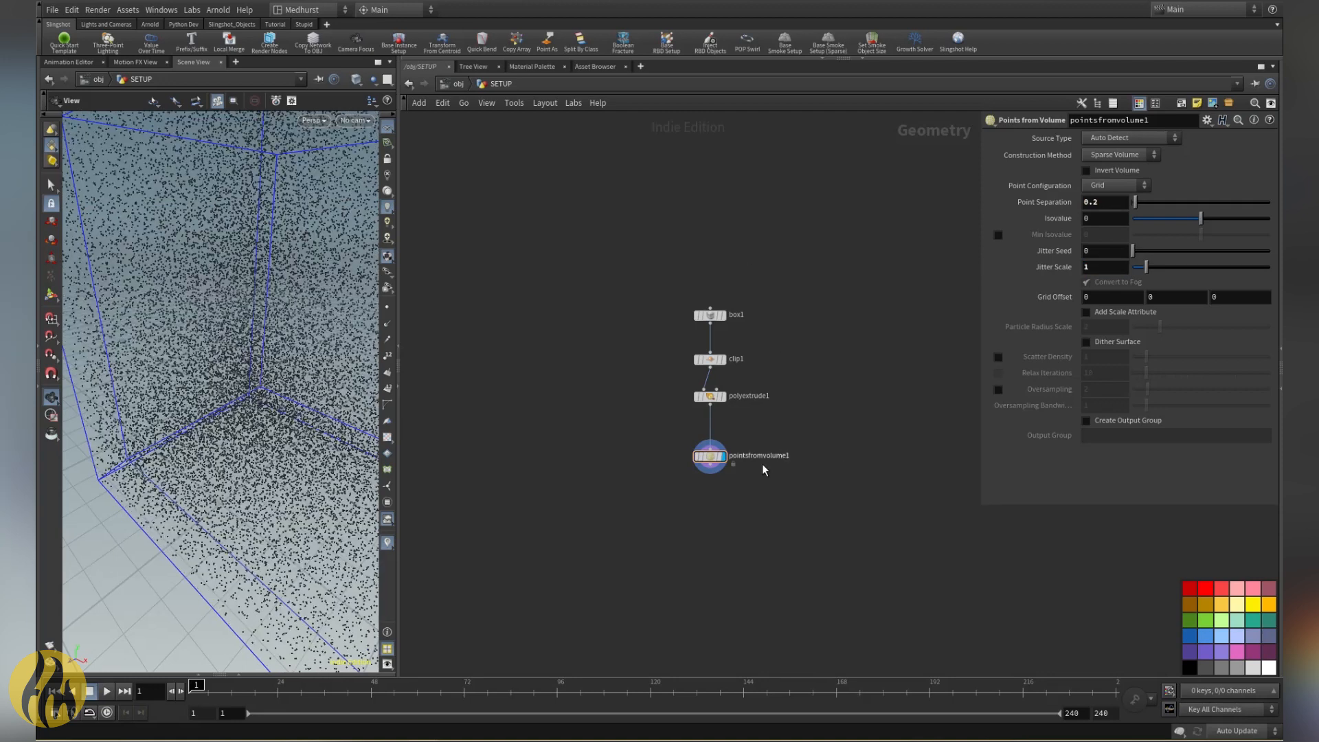
# Step: In the viewport display options, show particles as Pixels and turn off Display Sprites
pyautogui.moveTo(314, 349); pyautogui.dragTo(277, 339, button='right')
pyautogui.moveTo(277, 339); pyautogui.dragTo(243, 333)
pyautogui.press('d')
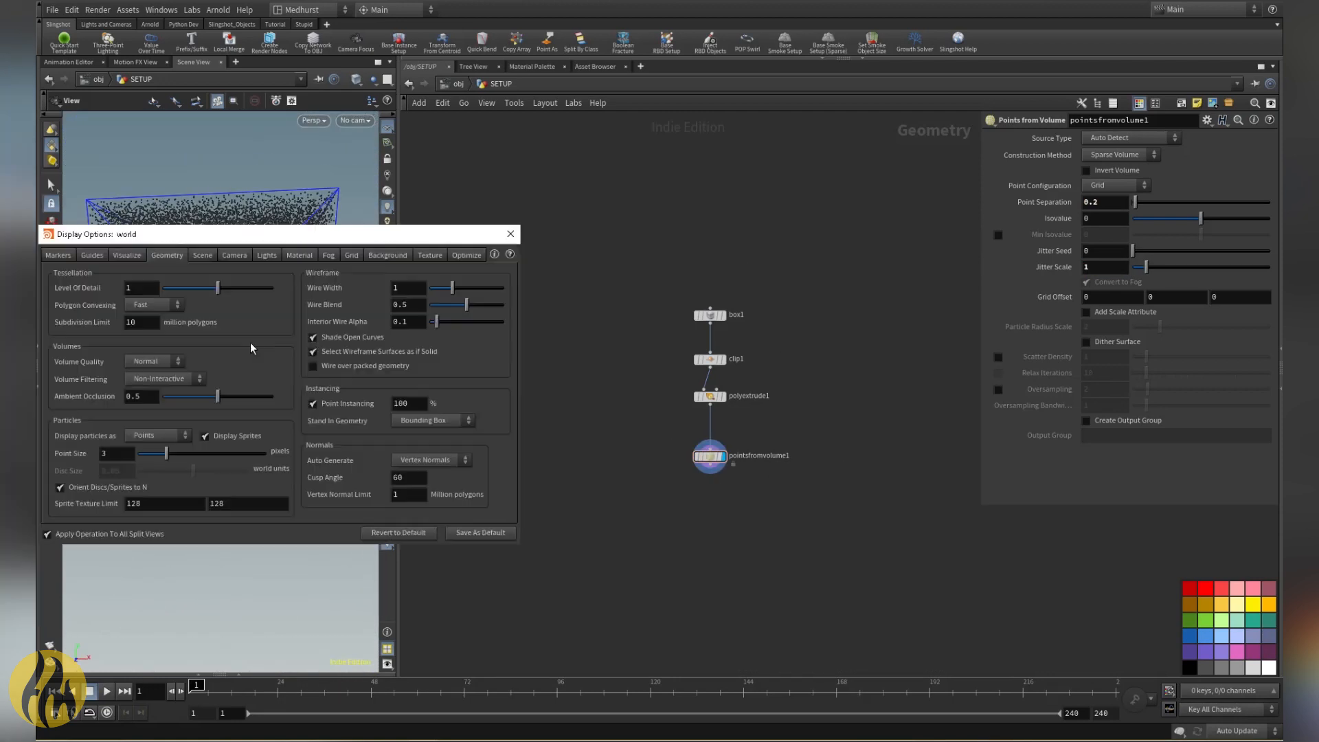
pyautogui.click(176, 434)
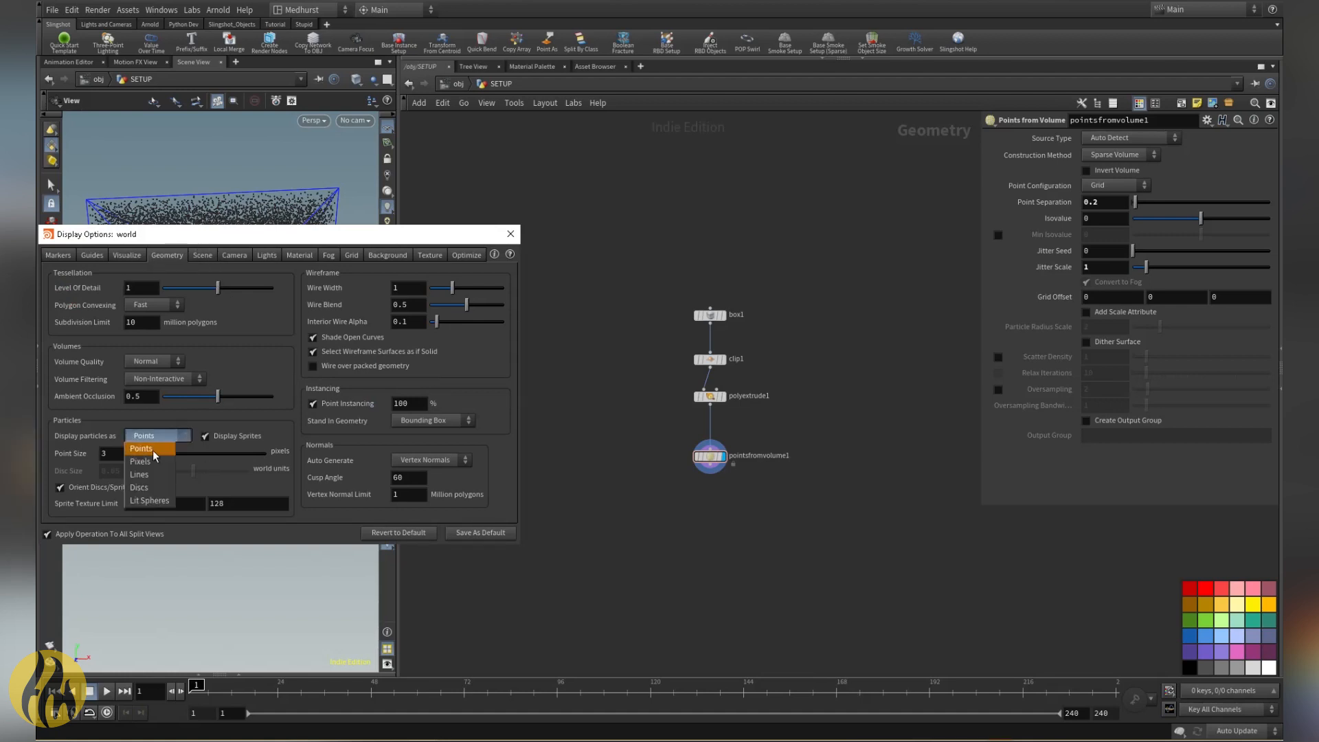
pyautogui.click(150, 459)
pyautogui.click(225, 437)
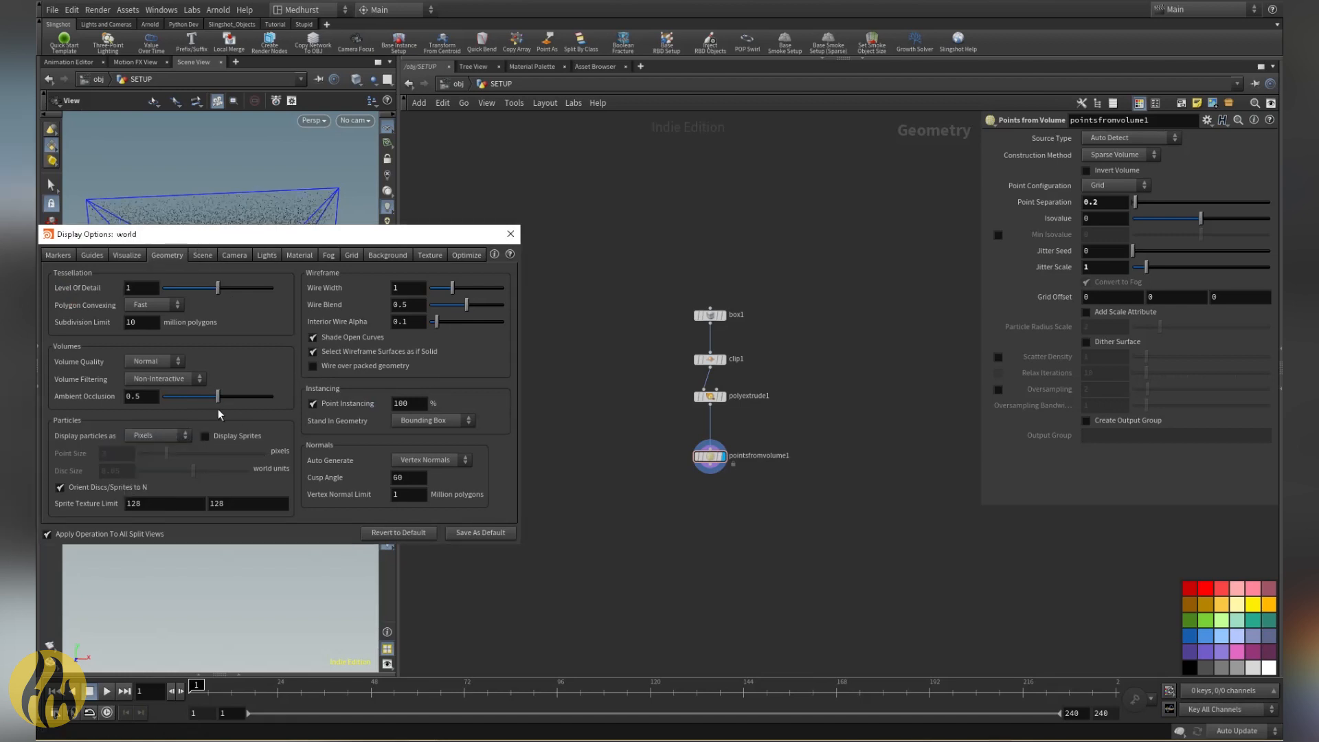
# Step: Change the viewport background to the black colour scheme and close the display options
pyautogui.click(378, 256)
pyautogui.click(140, 275)
pyautogui.click(141, 291)
pyautogui.click(511, 234)
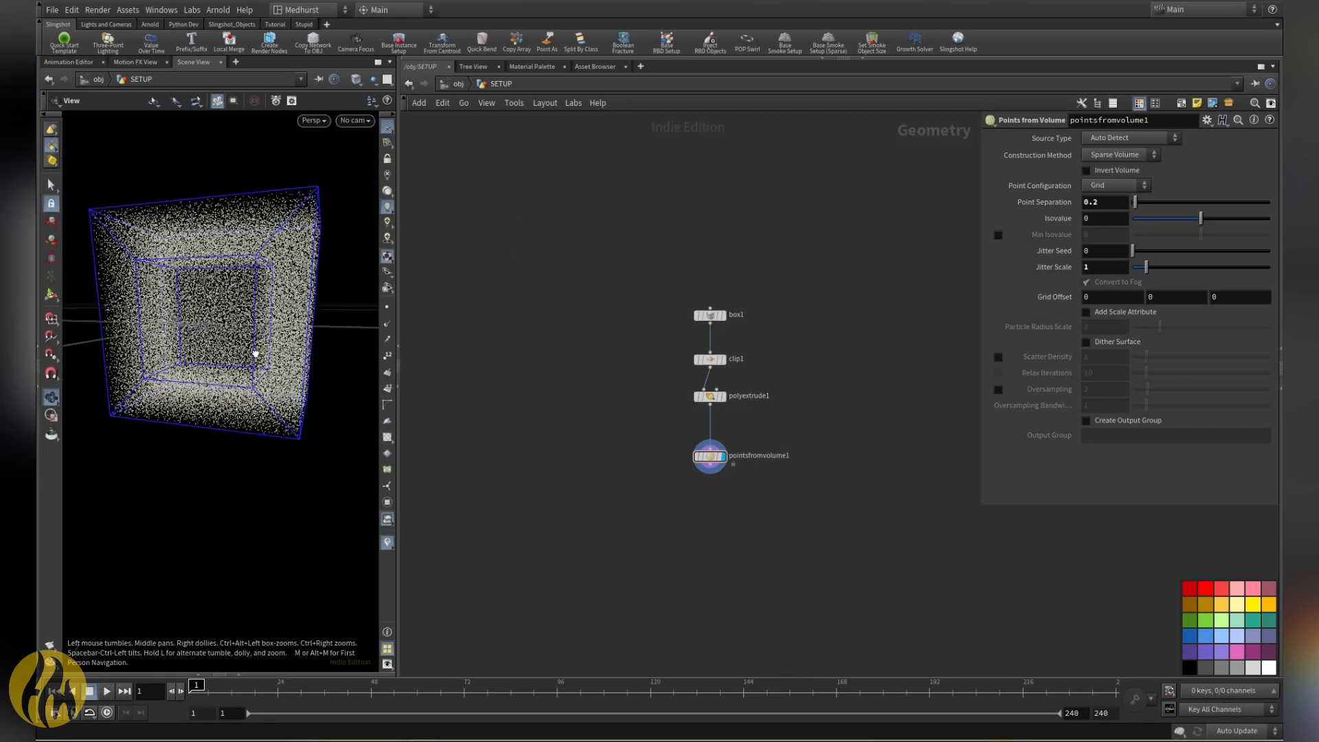
# Step: Lay out the node chain evenly and add a POP Network fed by the Points from Volume node
pyautogui.moveTo(256, 354); pyautogui.dragTo(254, 356)
pyautogui.press('l')
pyautogui.press('Tab')
pyautogui.press('Escape')
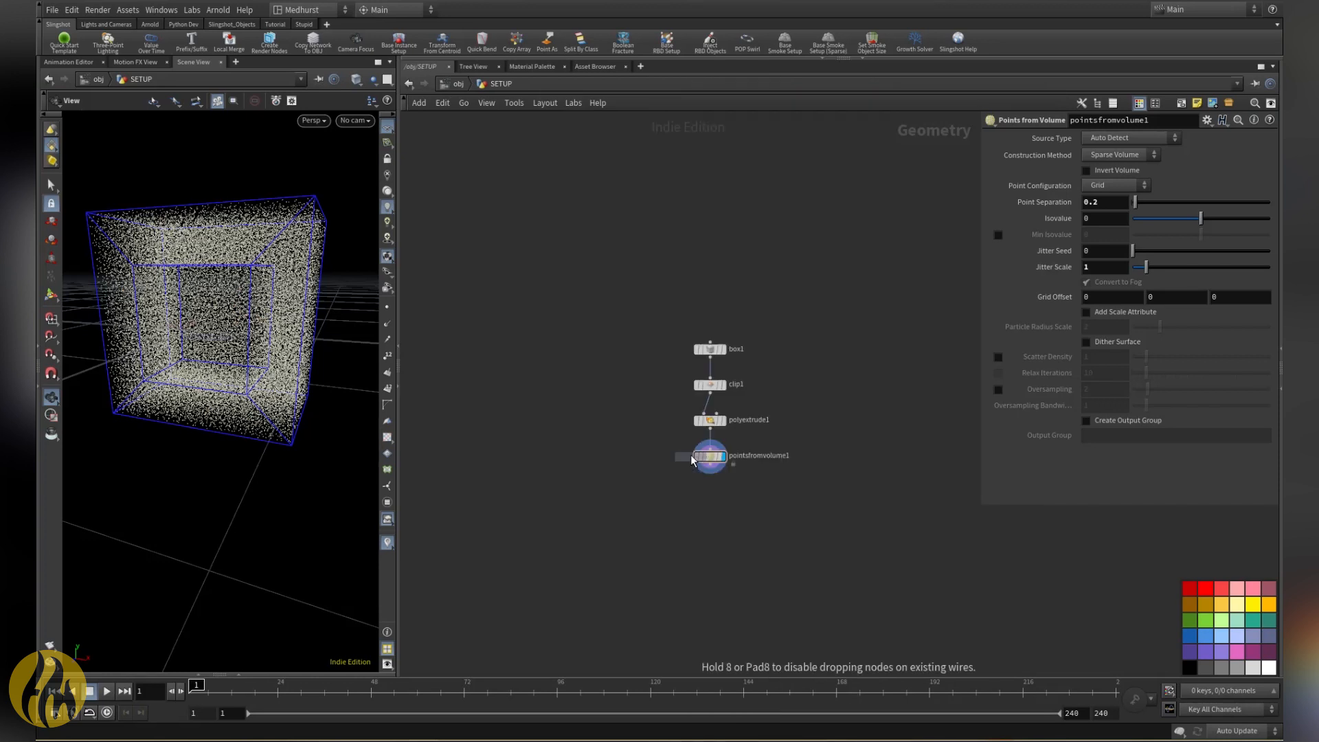
pyautogui.click(710, 501)
pyautogui.scroll(4, 703, 474)
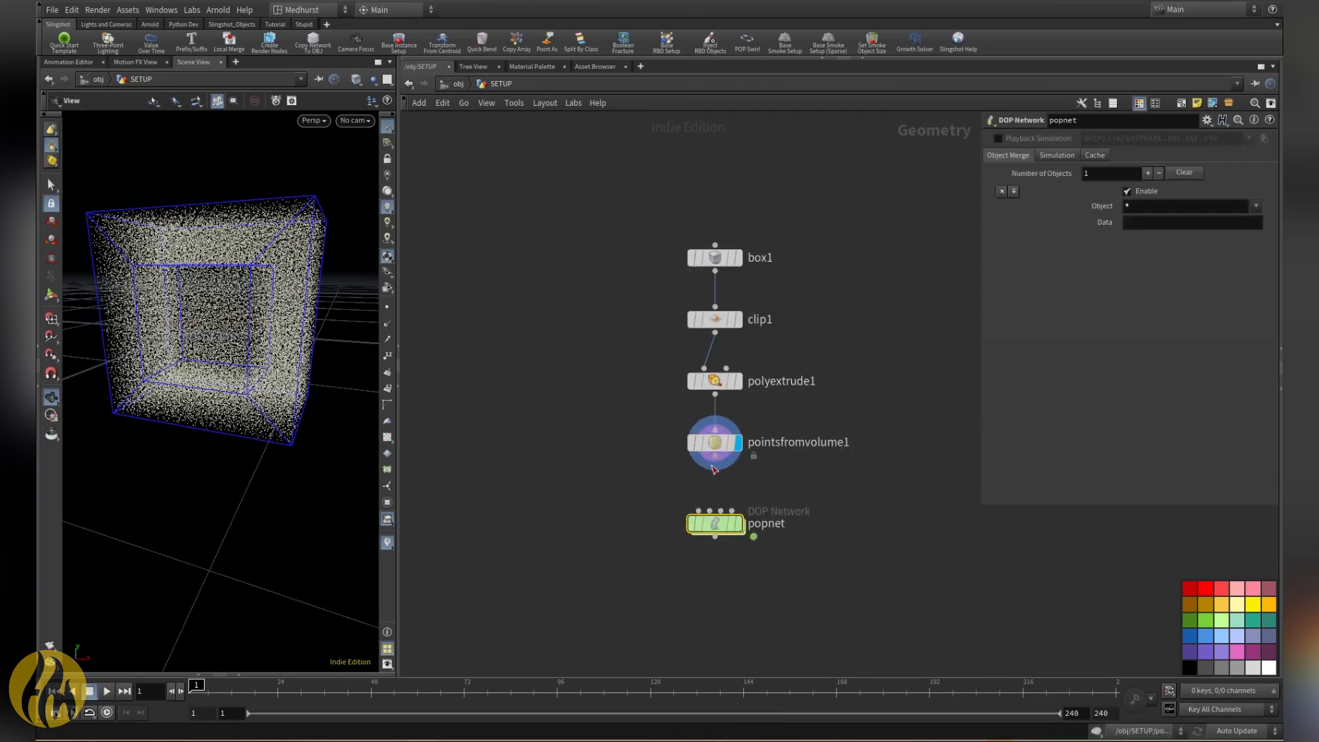
# Step: Open the POP Network and delete the merge node between the POP source and the solver
pyautogui.doubleClick(714, 522)
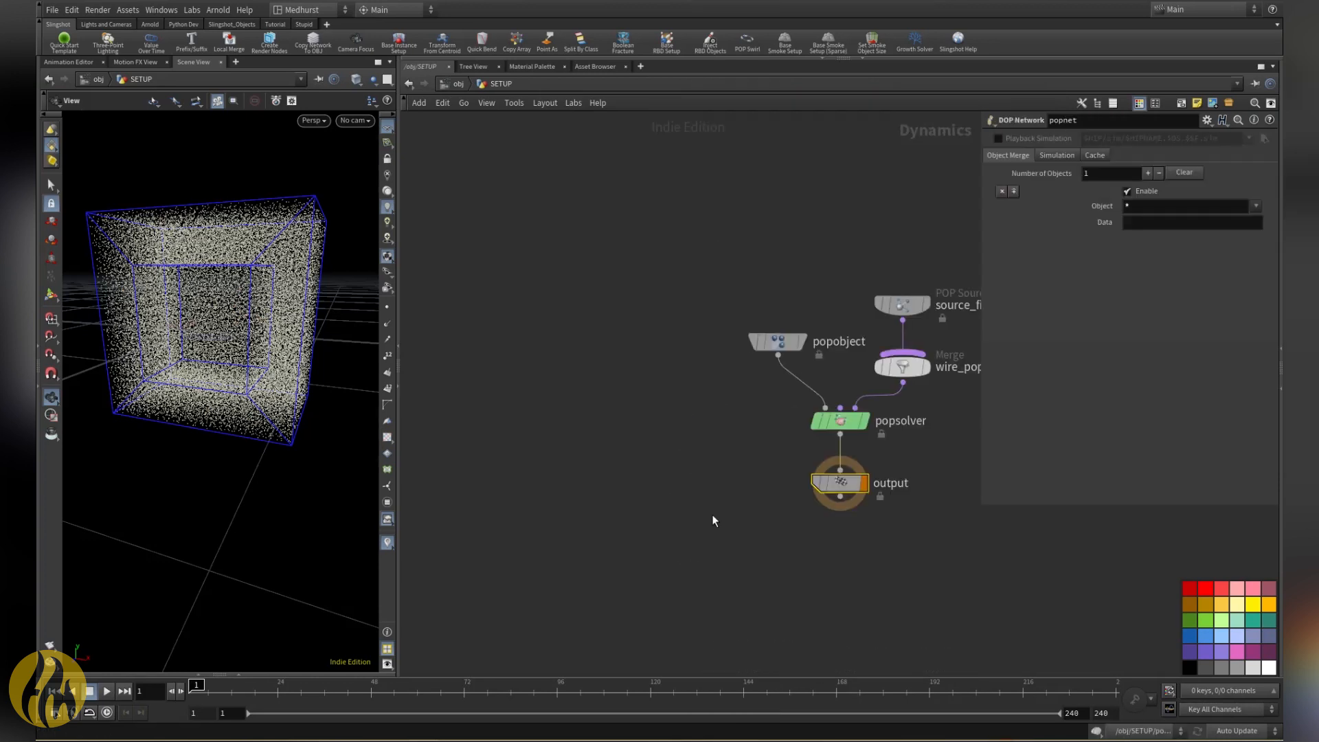
pyautogui.click(712, 395)
pyautogui.press('Delete')
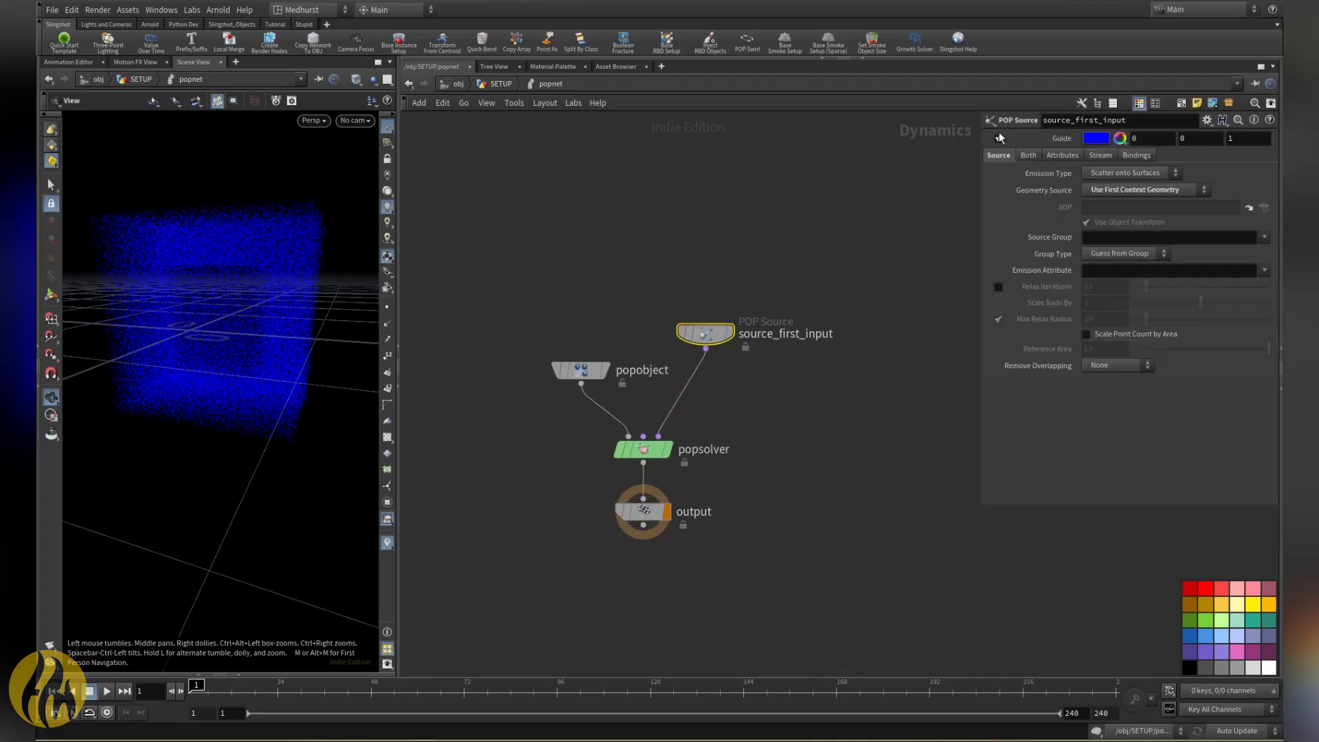
# Step: Turn off the POP source's guide display and set its Emission Type to All Points
pyautogui.click(999, 138)
pyautogui.click(1145, 174)
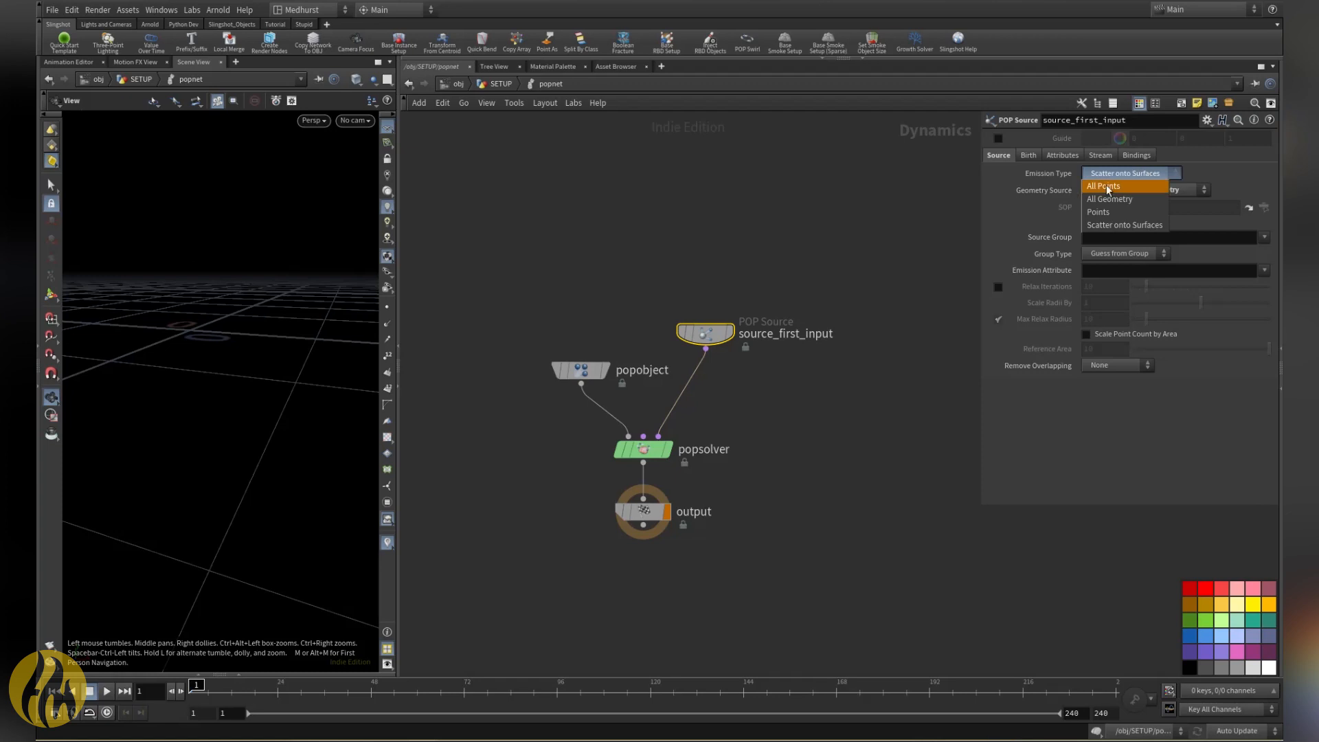
pyautogui.click(1106, 184)
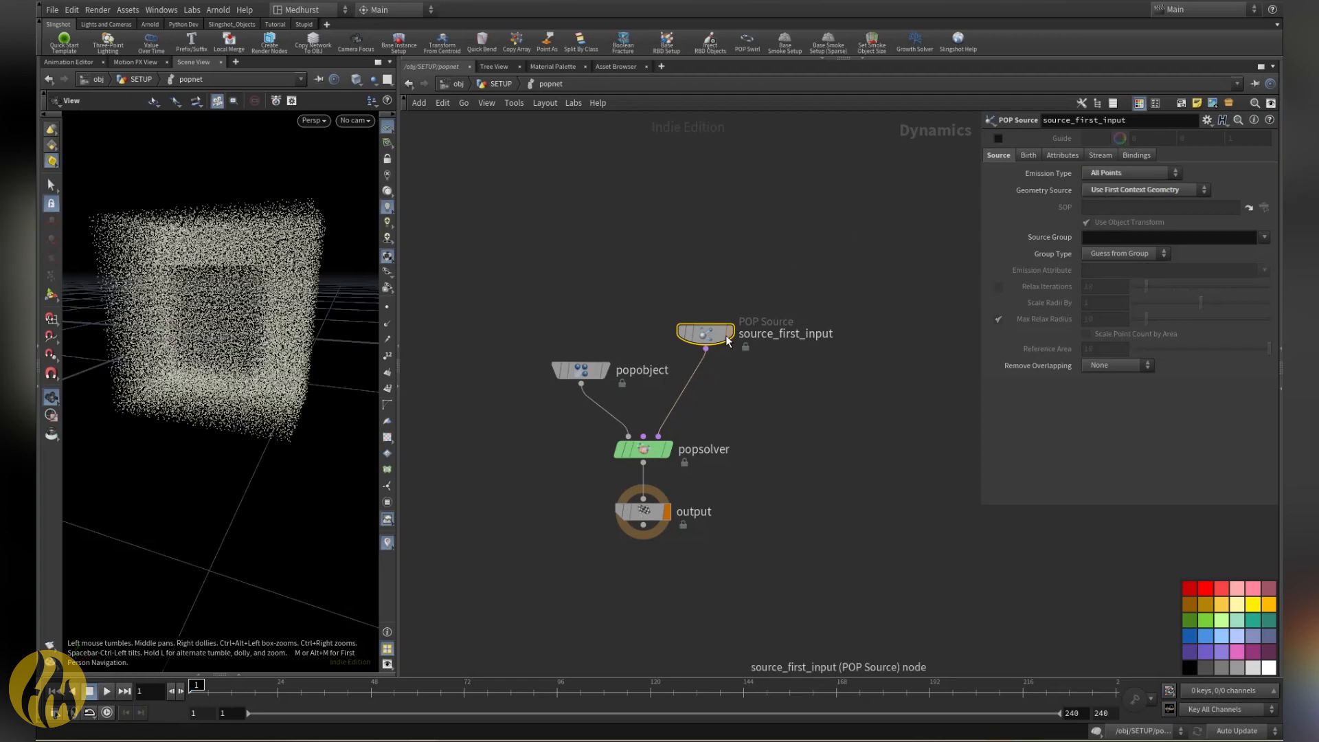
# Step: Insert an Enable Solver node between the POP source and the POP solver
pyautogui.press('Tab')
pyautogui.write('en')
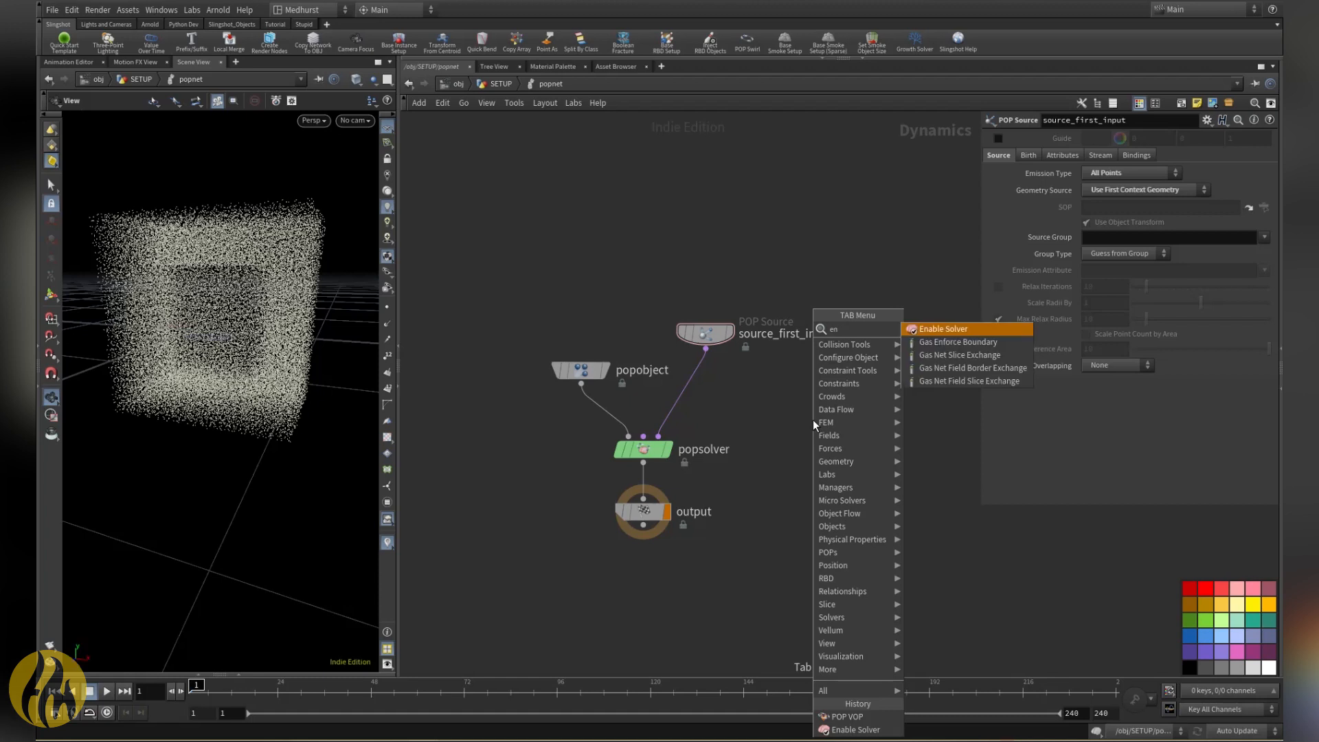
pyautogui.write('a')
pyautogui.press('Return')
pyautogui.click(690, 393)
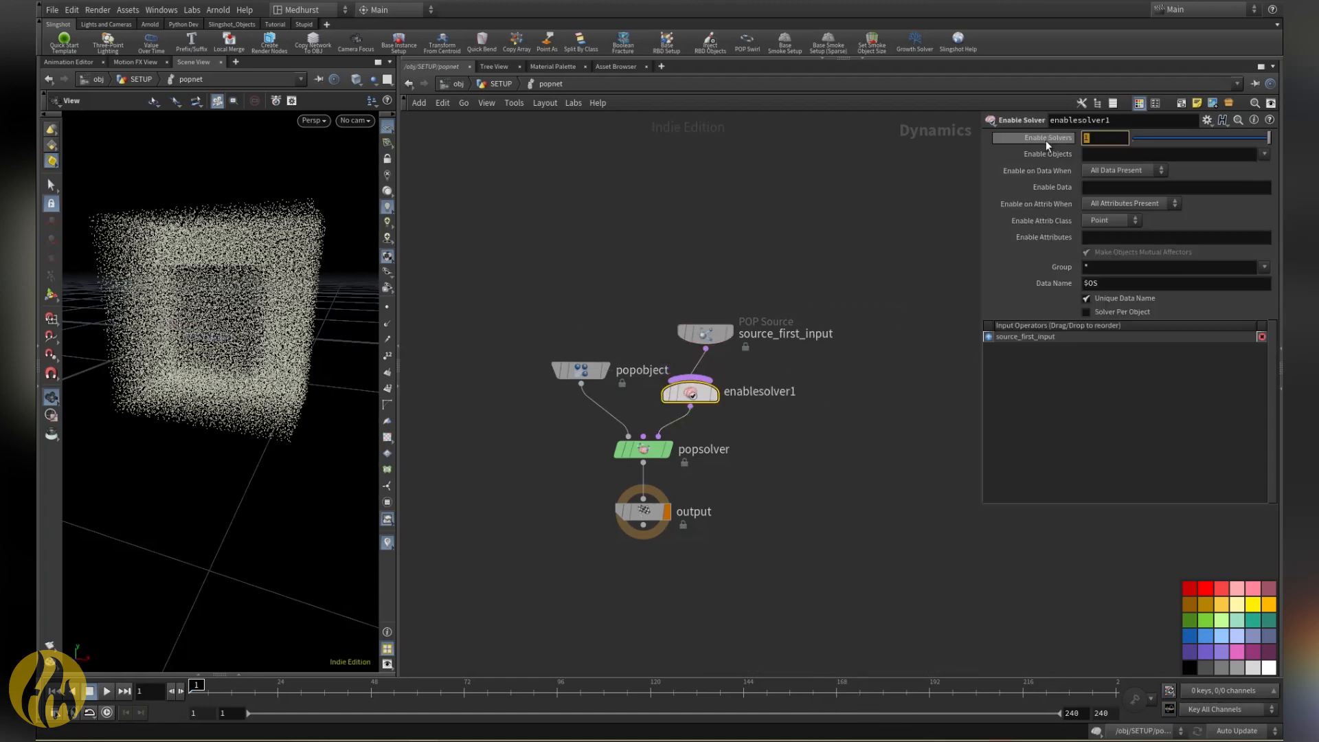
# Step: Set the Enable Solvers expression to $SF==1 and align the node under the POP source
pyautogui.write('$F')
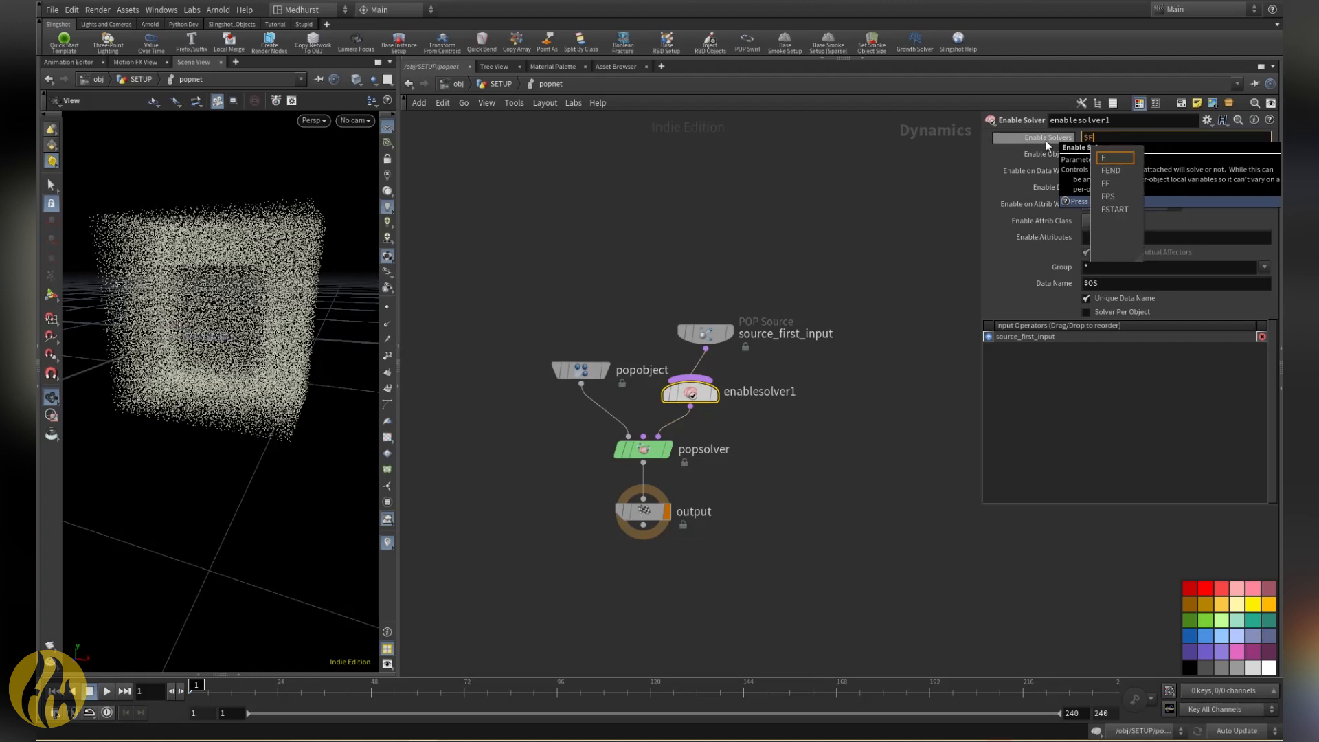
pyautogui.press('BackSpace')
pyautogui.write('SF==1')
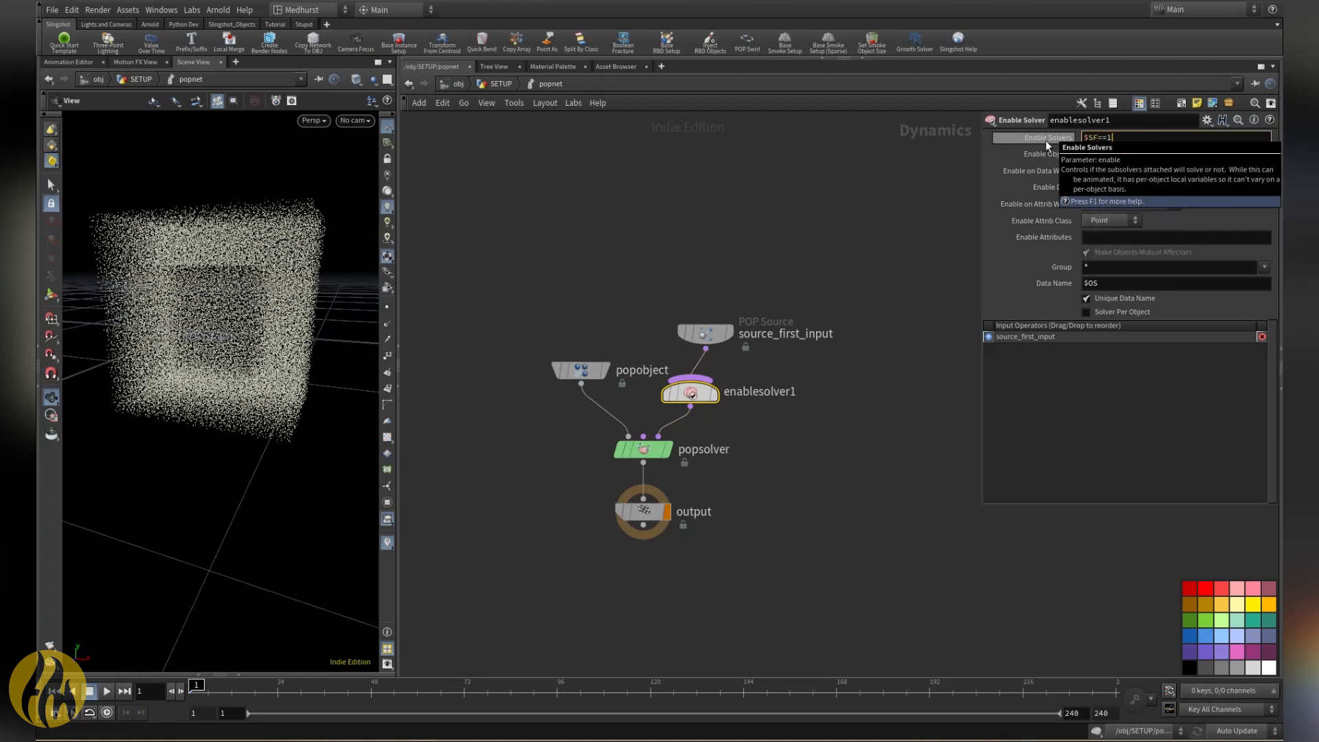
pyautogui.press('Return')
pyautogui.moveTo(690, 397); pyautogui.dragTo(705, 395)
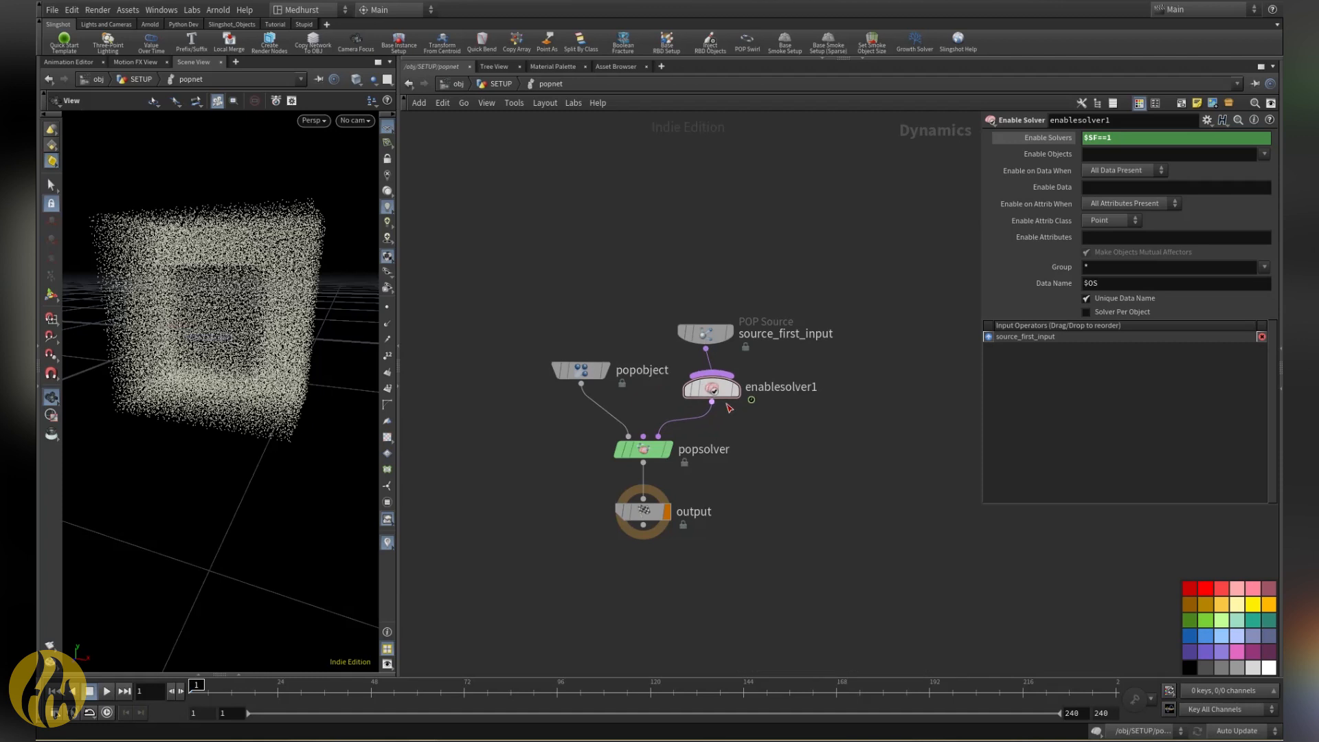
# Step: Insert a POP VOP node between the Enable Solver node and the POP solver
pyautogui.press('Tab')
pyautogui.write('popvop')
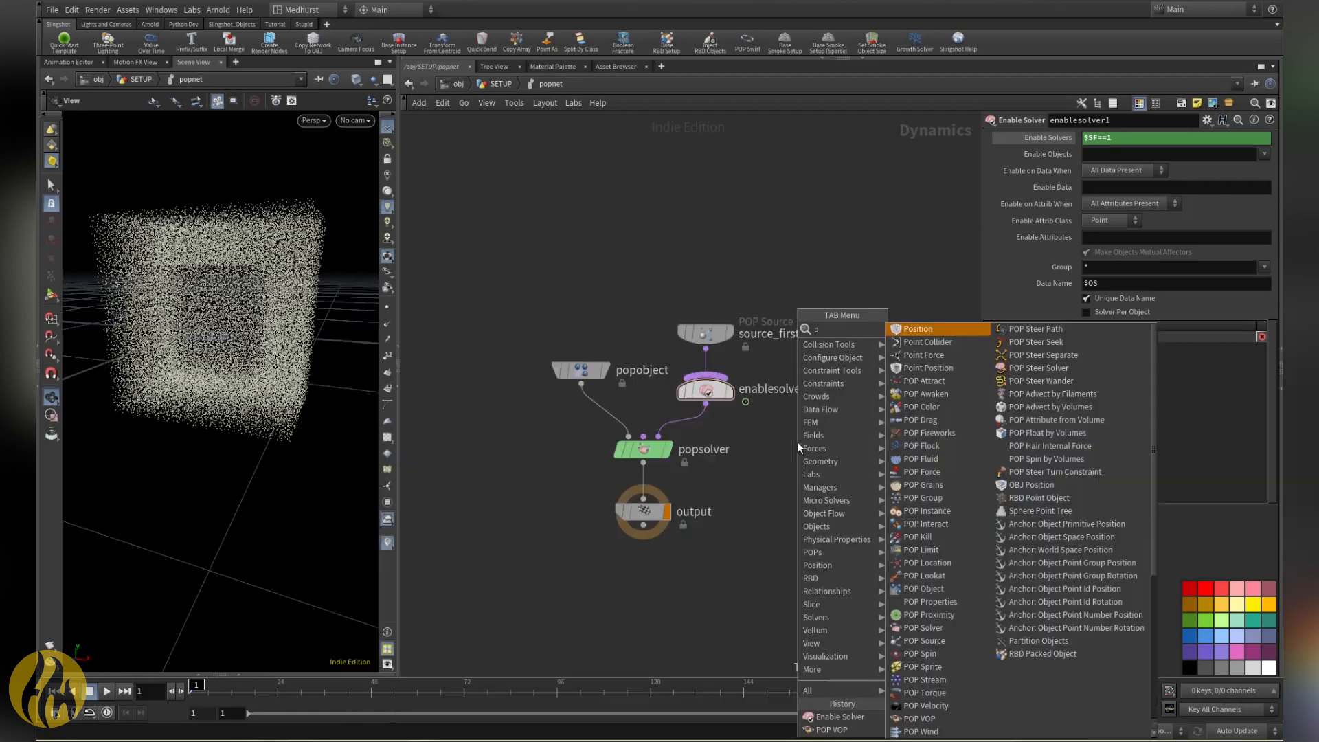
pyautogui.press('Return')
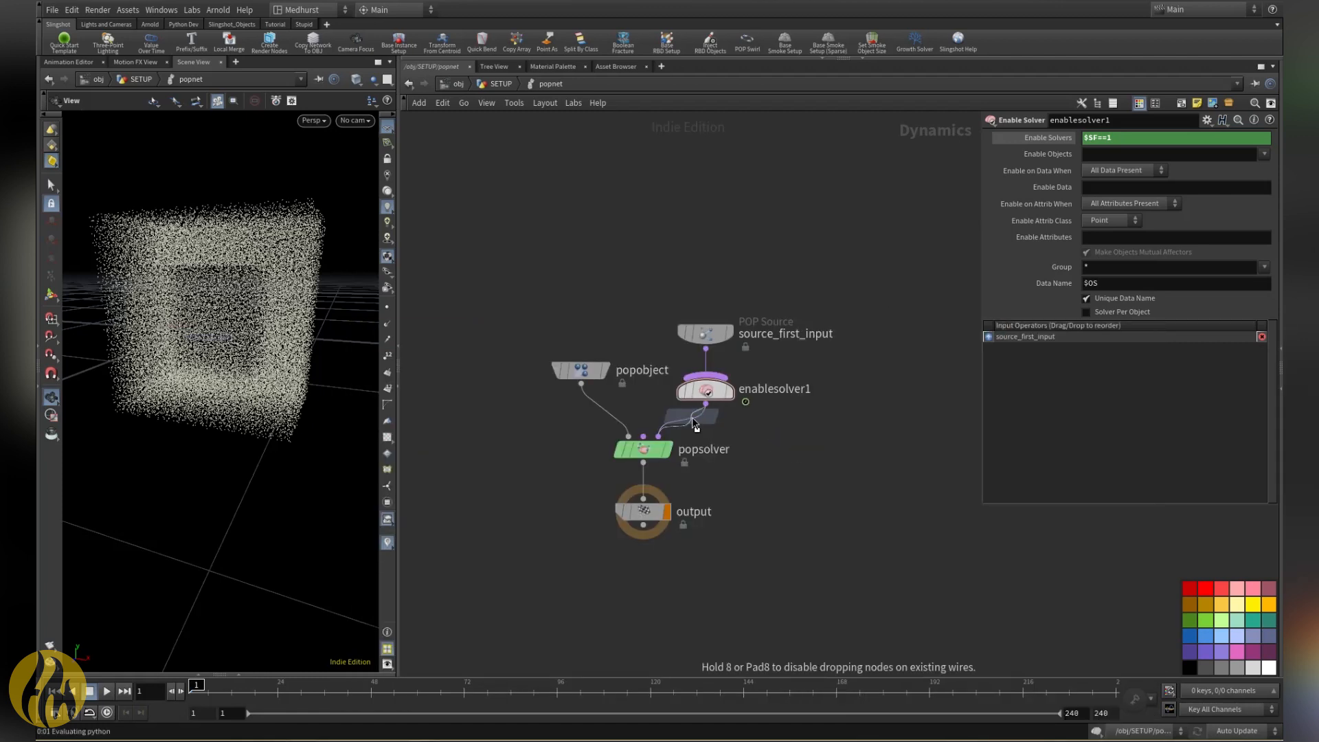
pyautogui.click(711, 447)
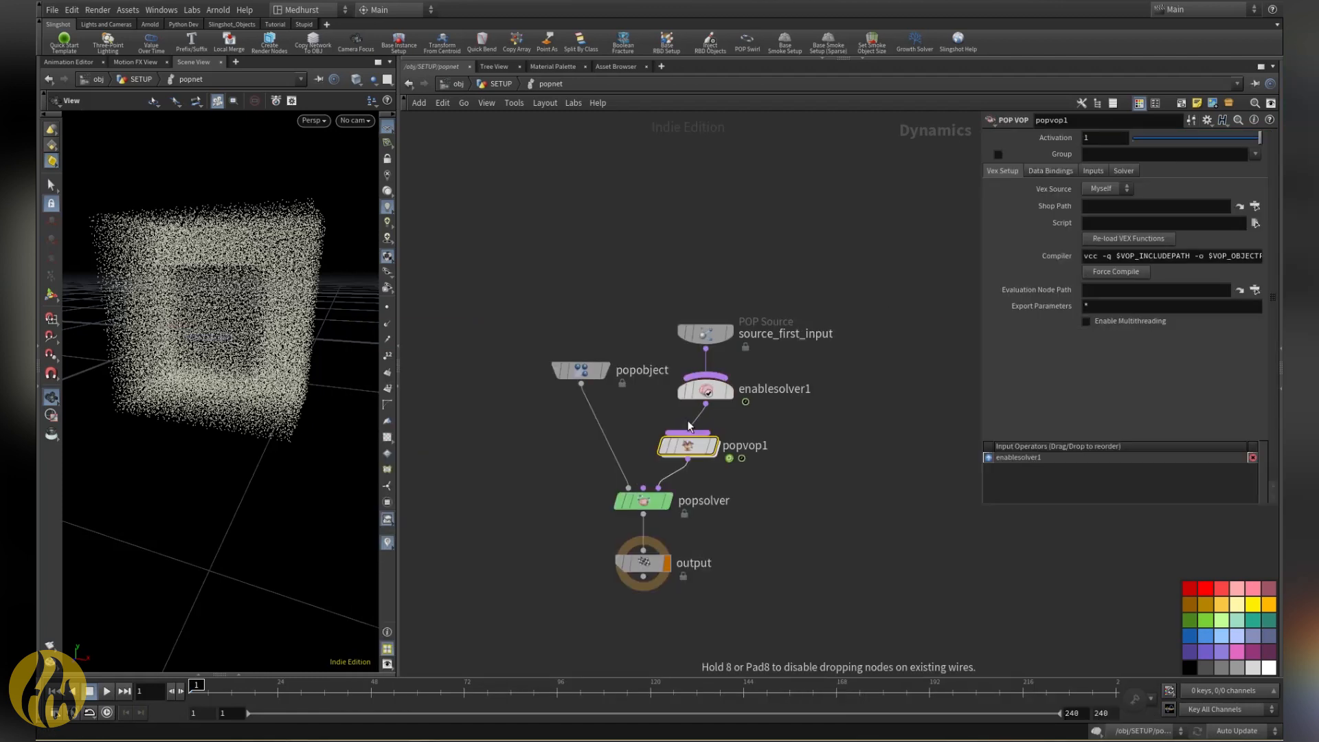
# Step: Rename the POP VOP to add_curl_noise and align it under the Enable Solver node
pyautogui.doubleClick(762, 446)
pyautogui.write('d')
pyautogui.press('BackSpace')
pyautogui.write('ad')
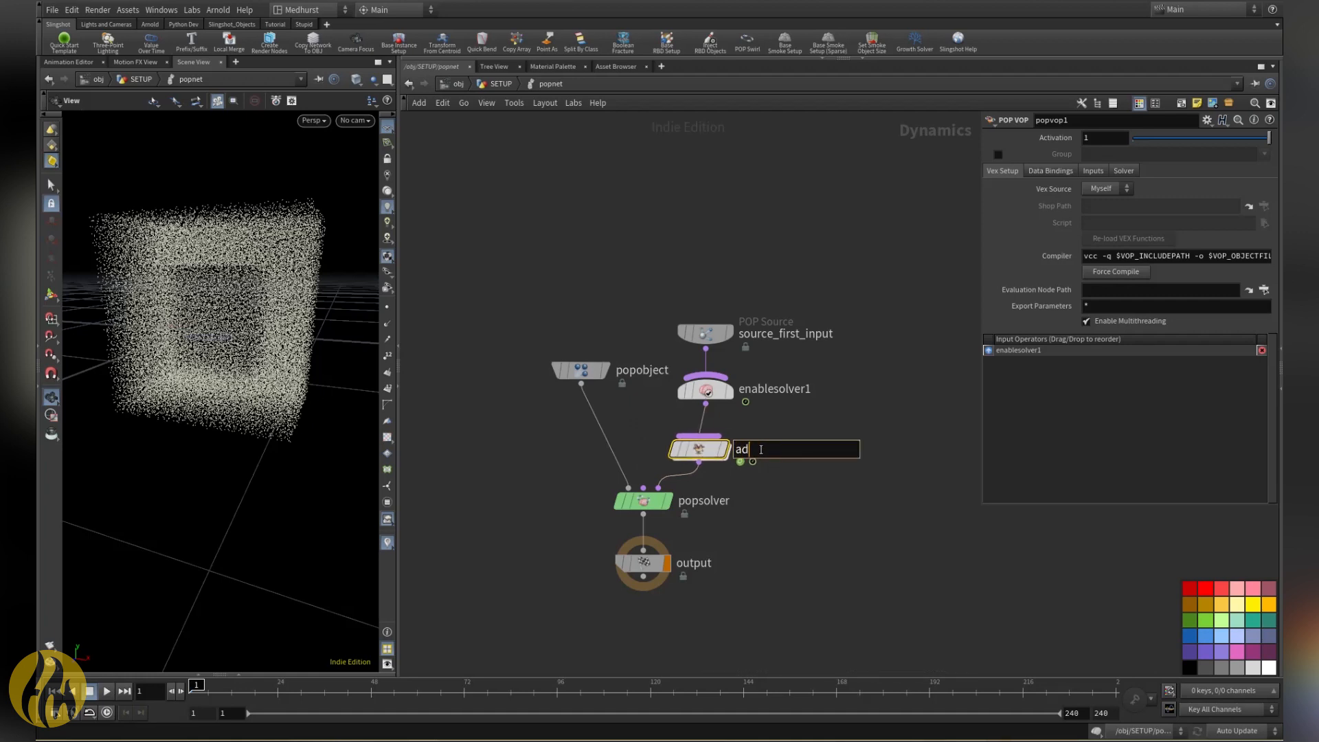
pyautogui.write('d_curl_noise')
pyautogui.press('Return')
pyautogui.moveTo(695, 448); pyautogui.dragTo(702, 446)
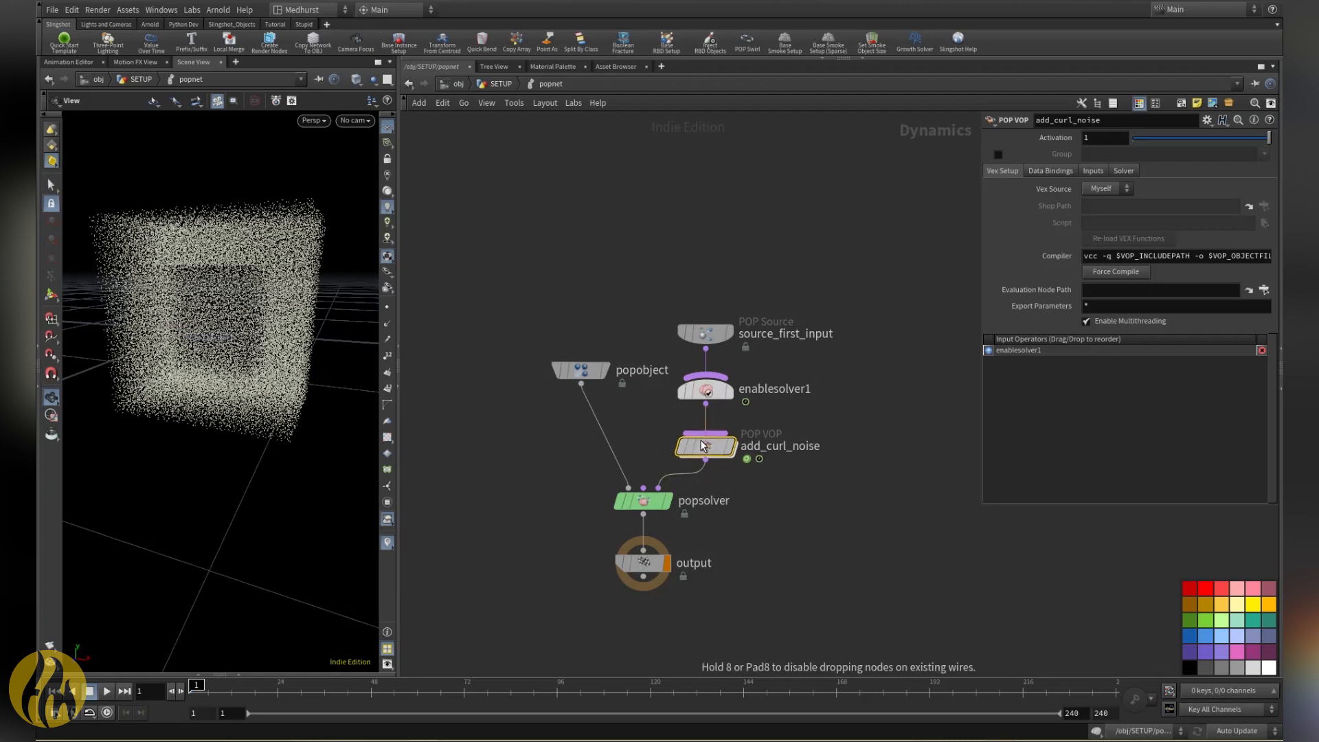
# Step: Inside add_curl_noise, create an Add node and wire the global force output into its first input
pyautogui.doubleClick(702, 446)
pyautogui.moveTo(810, 253); pyautogui.dragTo(950, 360)
pyautogui.press('Tab')
pyautogui.write('add')
pyautogui.press('Return')
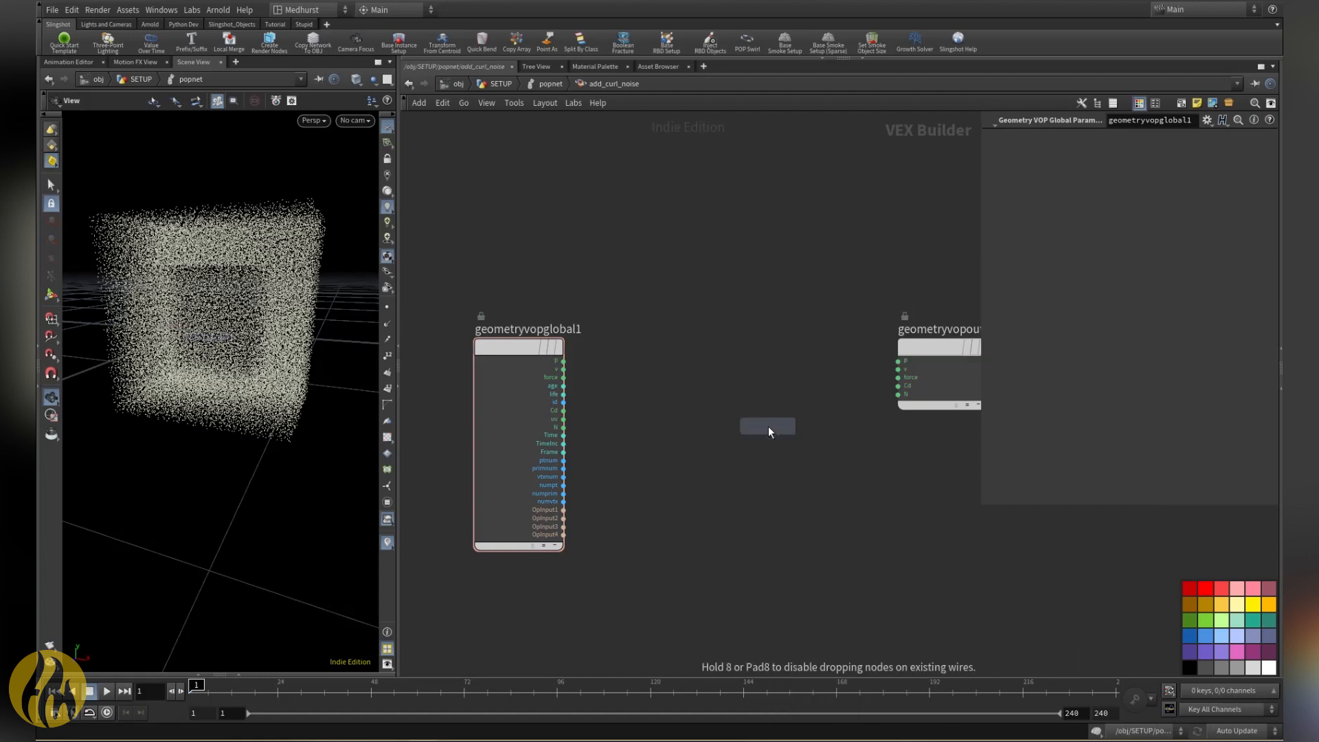
pyautogui.click(768, 375)
pyautogui.moveTo(564, 377); pyautogui.dragTo(723, 388)
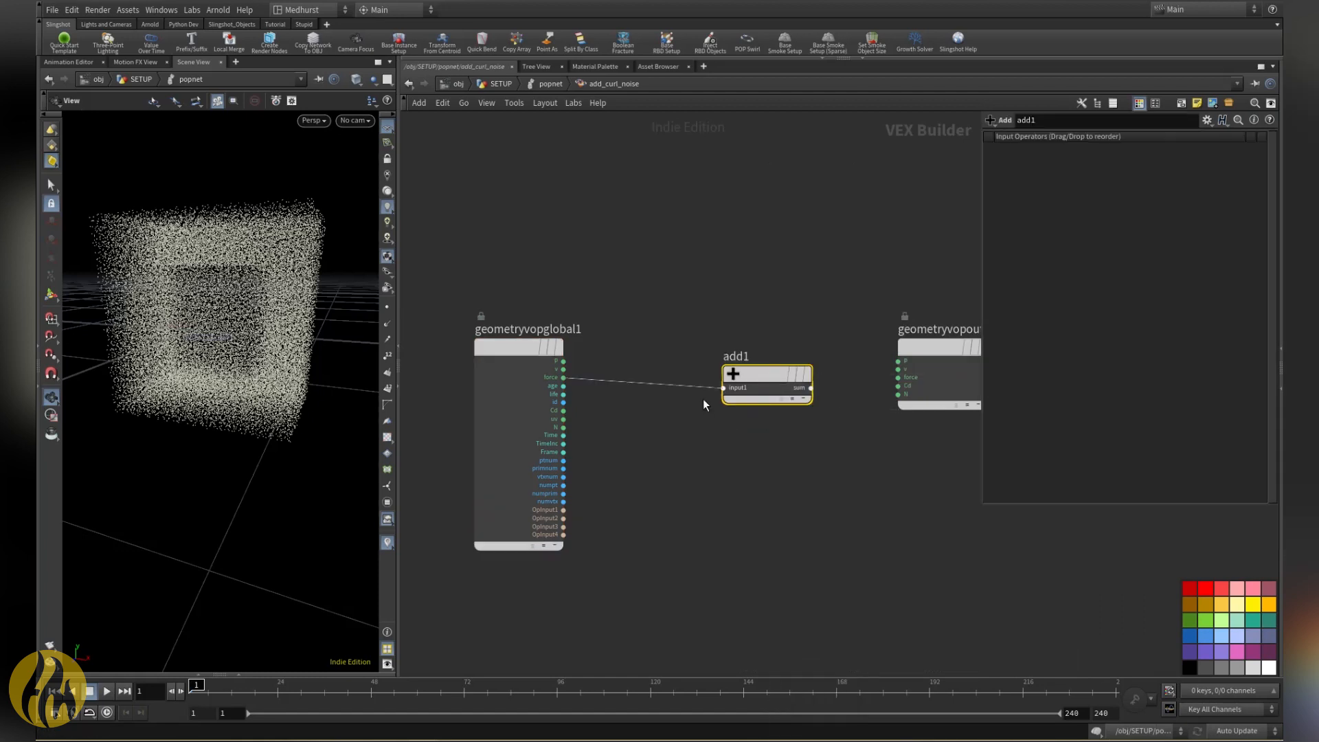
# Step: Create a Curl Noise node and wire the global P output into its pos input
pyautogui.press('Tab')
pyautogui.write('cu')
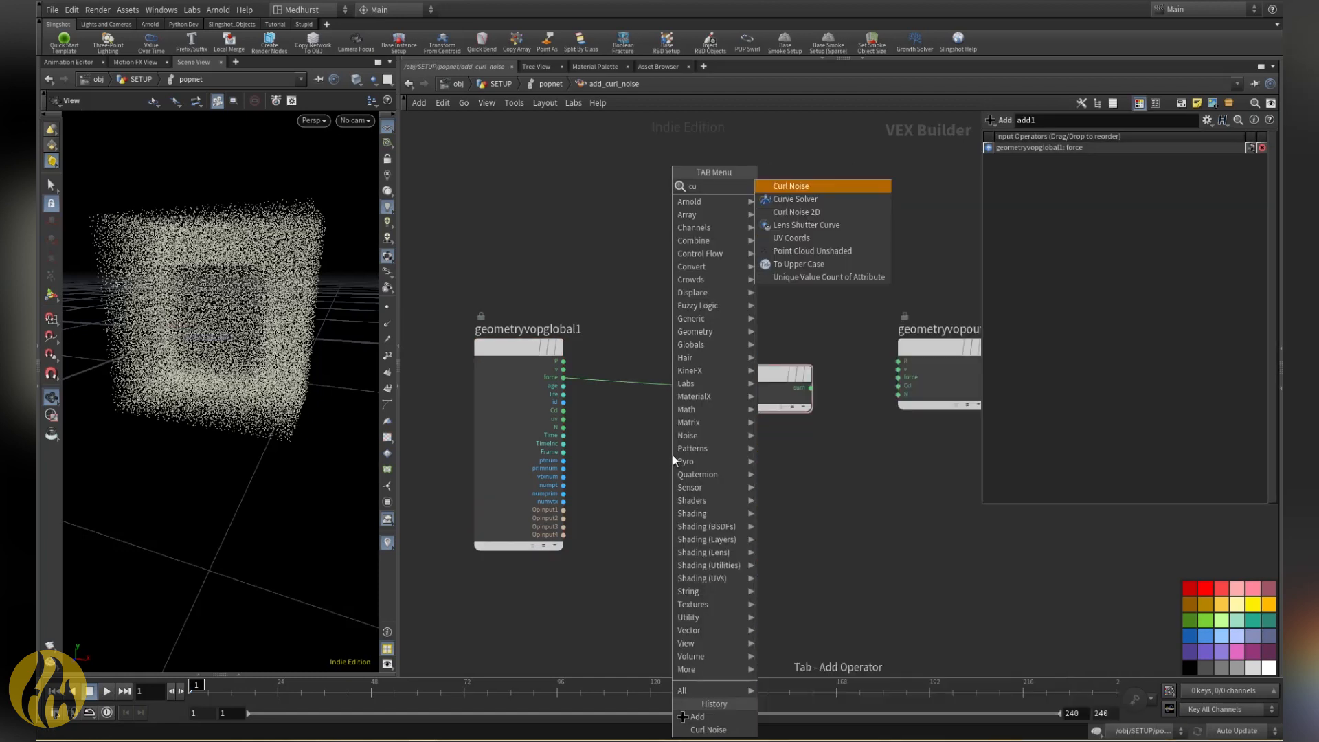
pyautogui.click(769, 186)
pyautogui.click(671, 445)
pyautogui.click(563, 360)
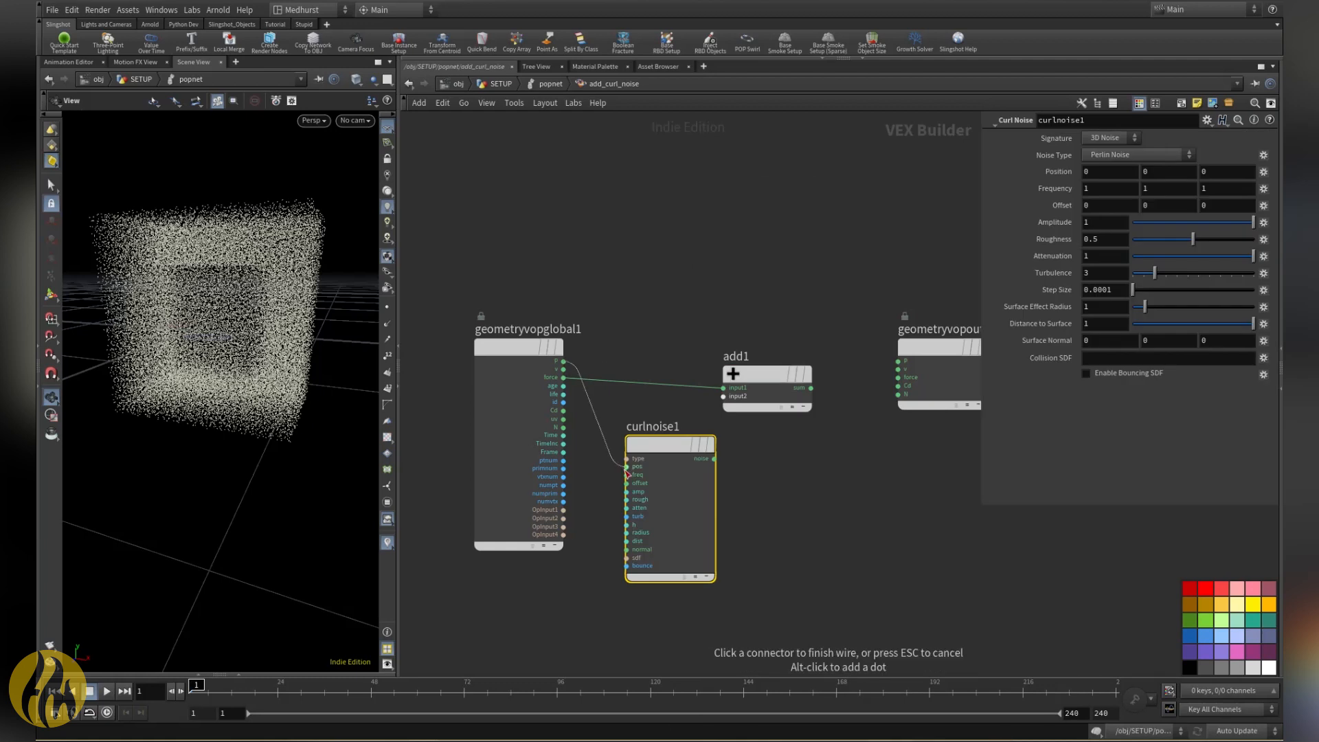
pyautogui.click(627, 467)
# Step: Wire the curl noise into the Add node's second input and the sum into the output force, and tidy the node layout
pyautogui.click(714, 458)
pyautogui.click(723, 397)
pyautogui.click(806, 391)
pyautogui.click(937, 381)
pyautogui.moveTo(785, 374); pyautogui.dragTo(832, 347)
pyautogui.moveTo(664, 452)
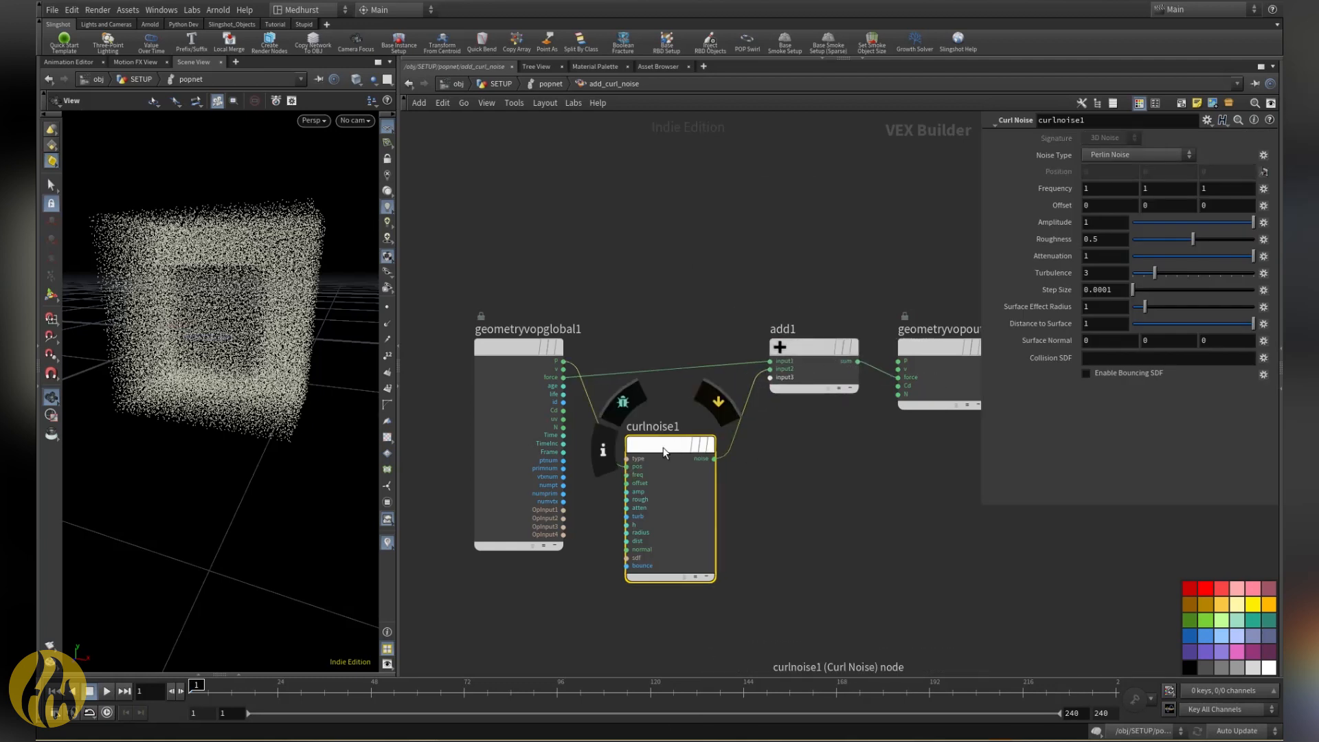
pyautogui.moveTo(664, 451); pyautogui.dragTo(657, 420)
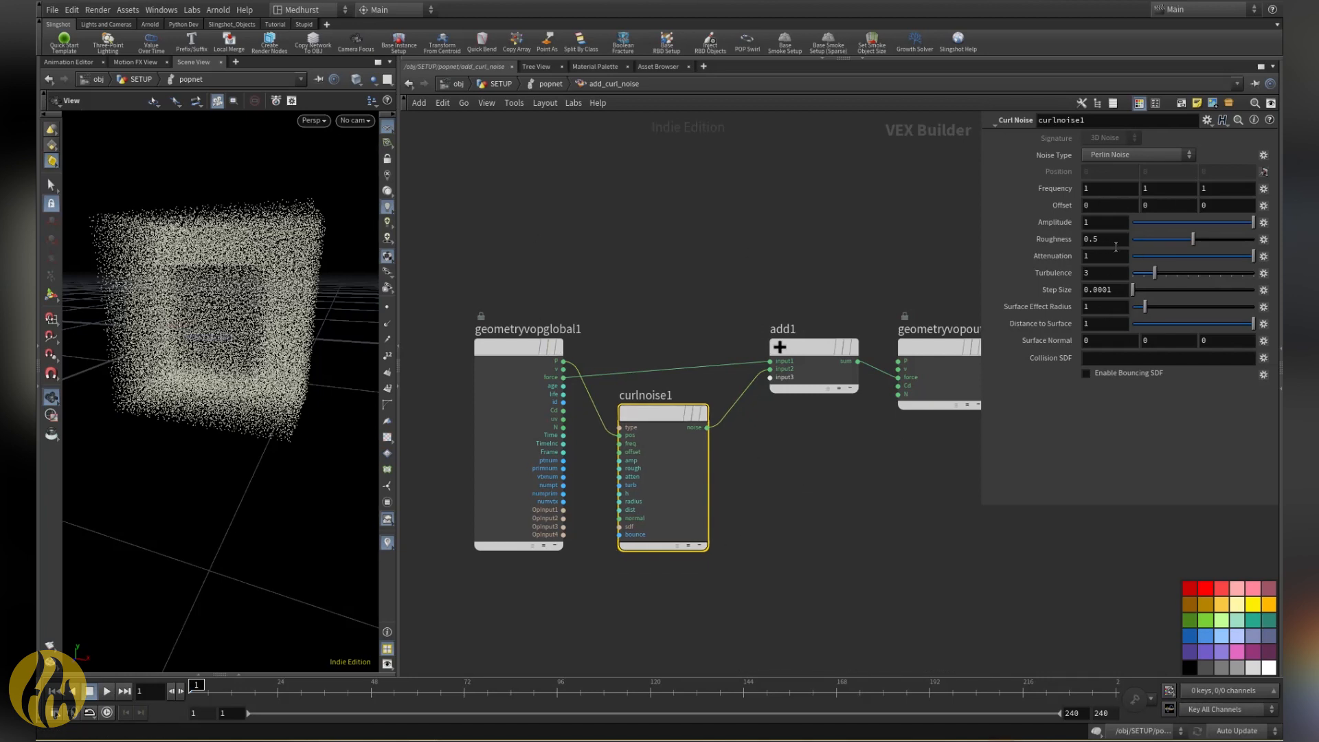
# Step: Set the curl noise Roughness to 0.15 and link the second and third Frequency values to the first by relative reference
pyautogui.moveTo(1184, 246); pyautogui.dragTo(1099, 250)
pyautogui.rightClick(1127, 188)
pyautogui.click(1119, 274)
pyautogui.rightClick(1173, 186)
pyautogui.click(1189, 310)
pyautogui.rightClick(1226, 191)
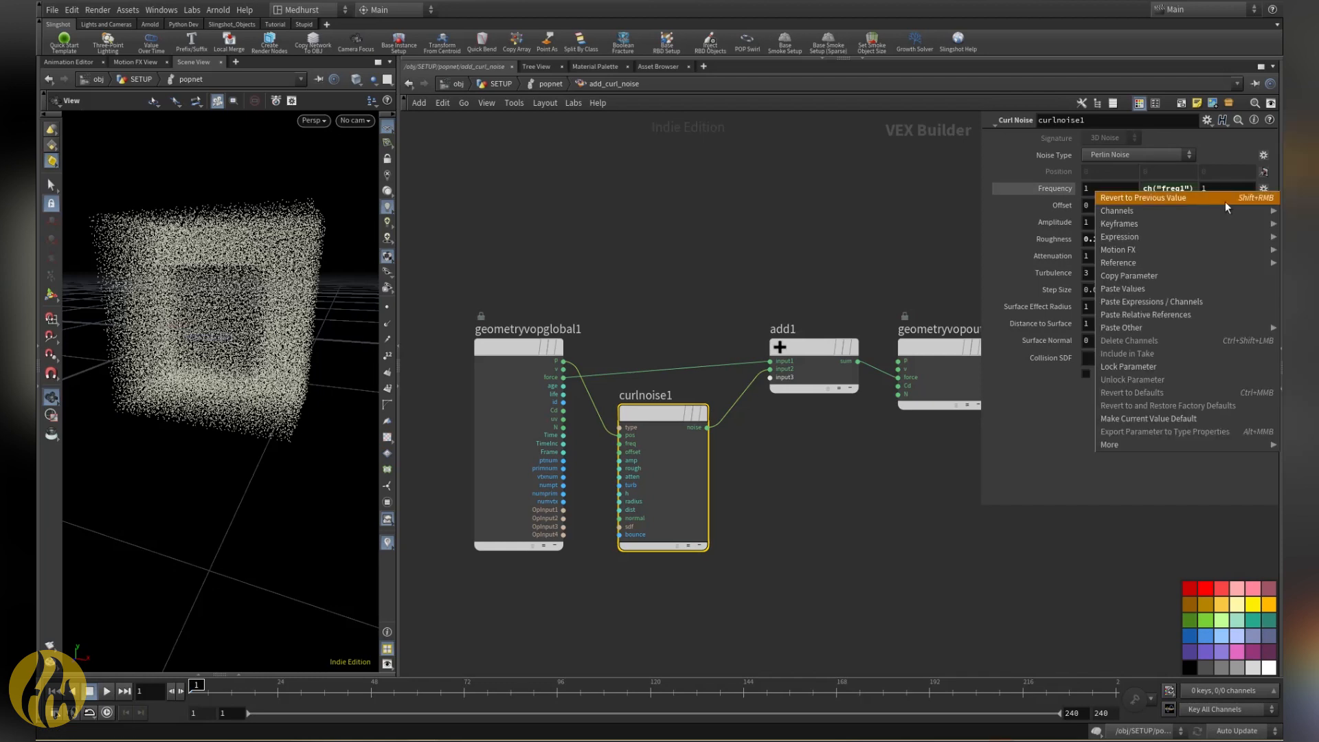
pyautogui.click(1195, 315)
# Step: Set the curl noise Frequency to 0.2 and the Amplitude to 0.75
pyautogui.click(1059, 190)
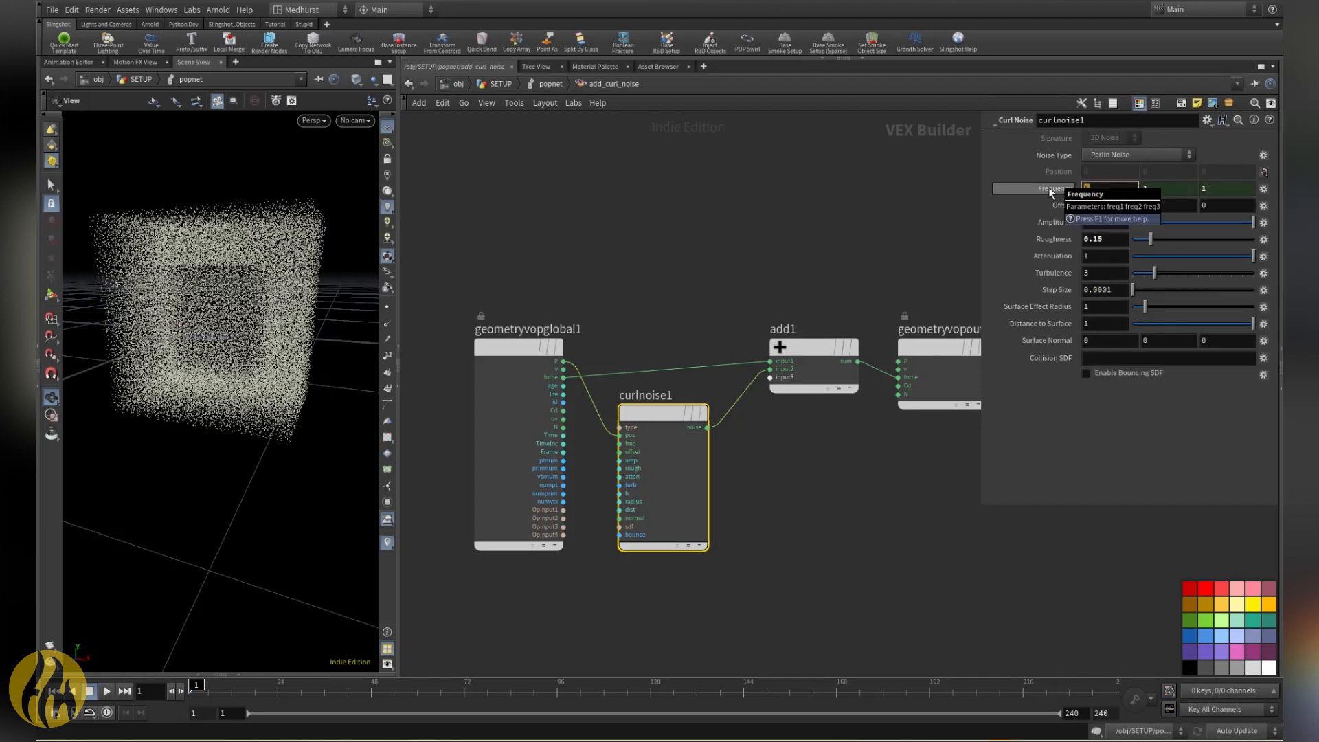
pyautogui.press('Return')
pyautogui.click(1106, 223)
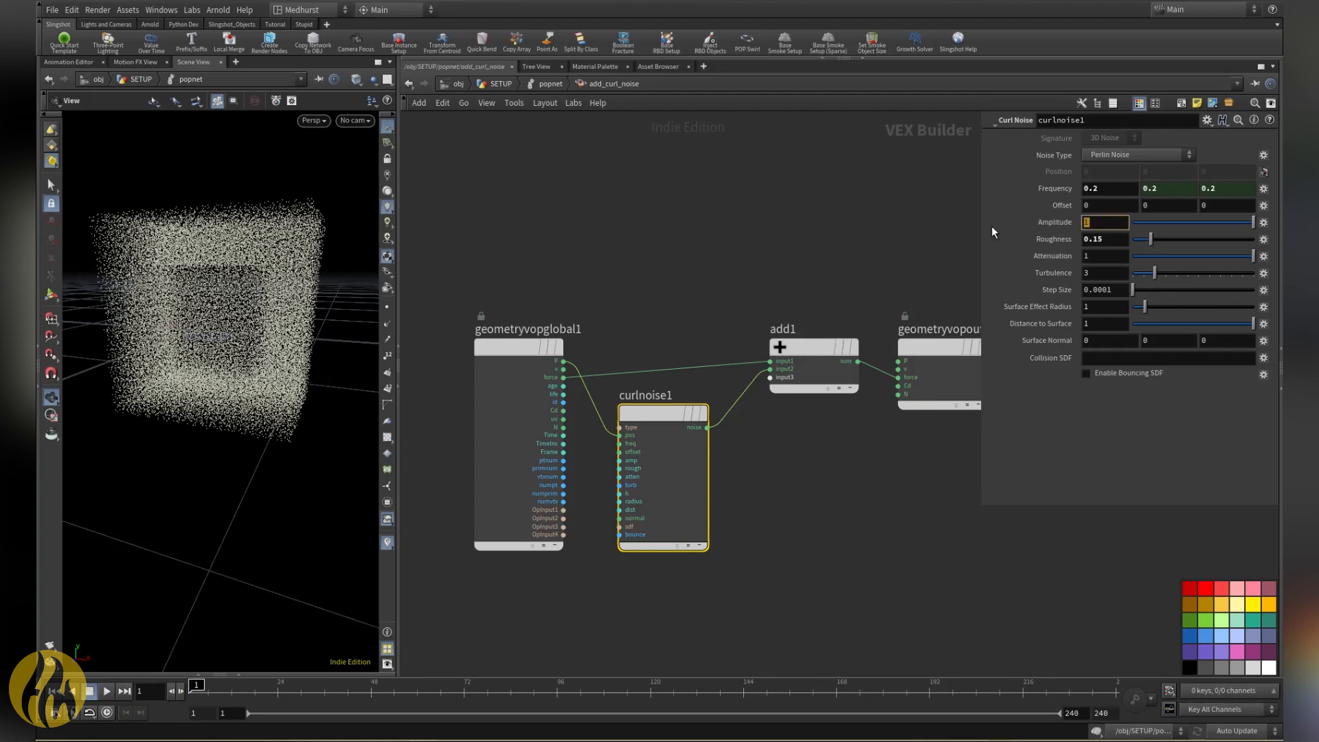
pyautogui.write('0.75')
pyautogui.press('Return')
# Step: Return to the SETUP geometry network and set popnet's simulation Start Frame to $FSTART
pyautogui.press('u')
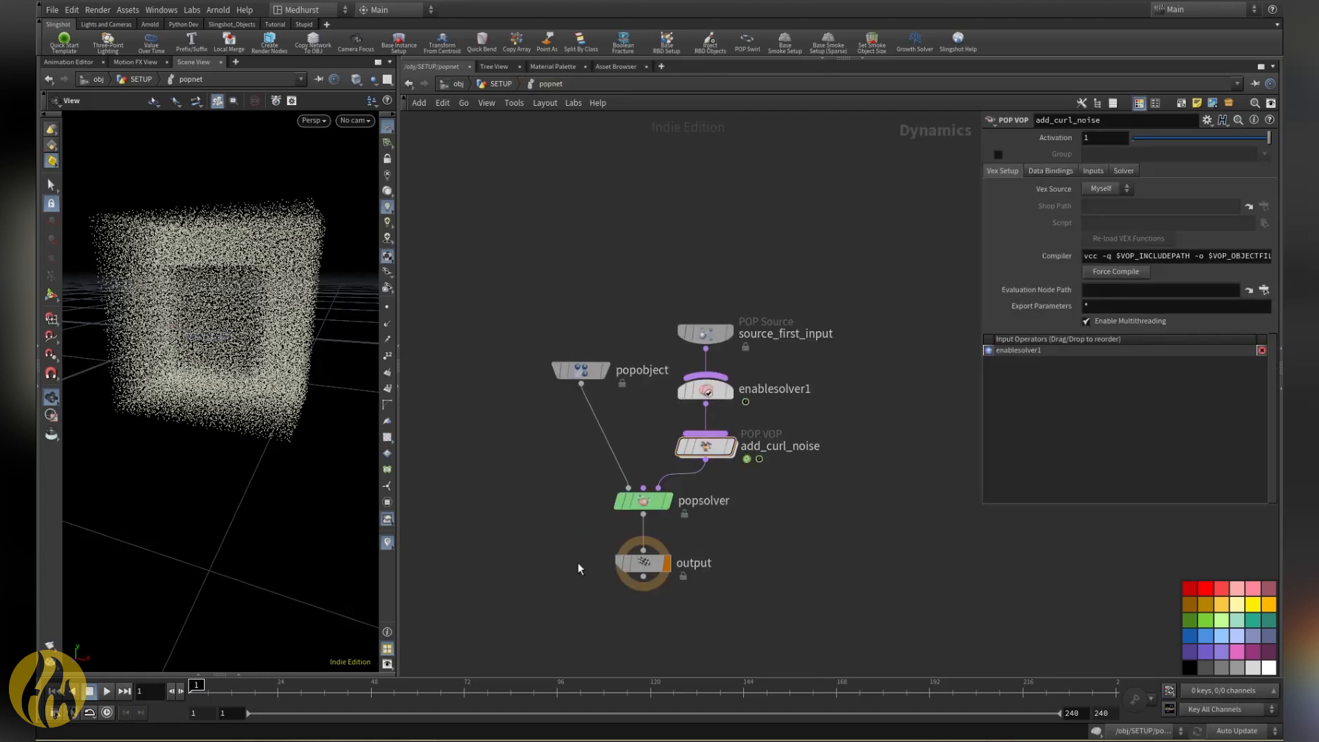
pyautogui.moveTo(536, 590); pyautogui.dragTo(639, 456, button='middle')
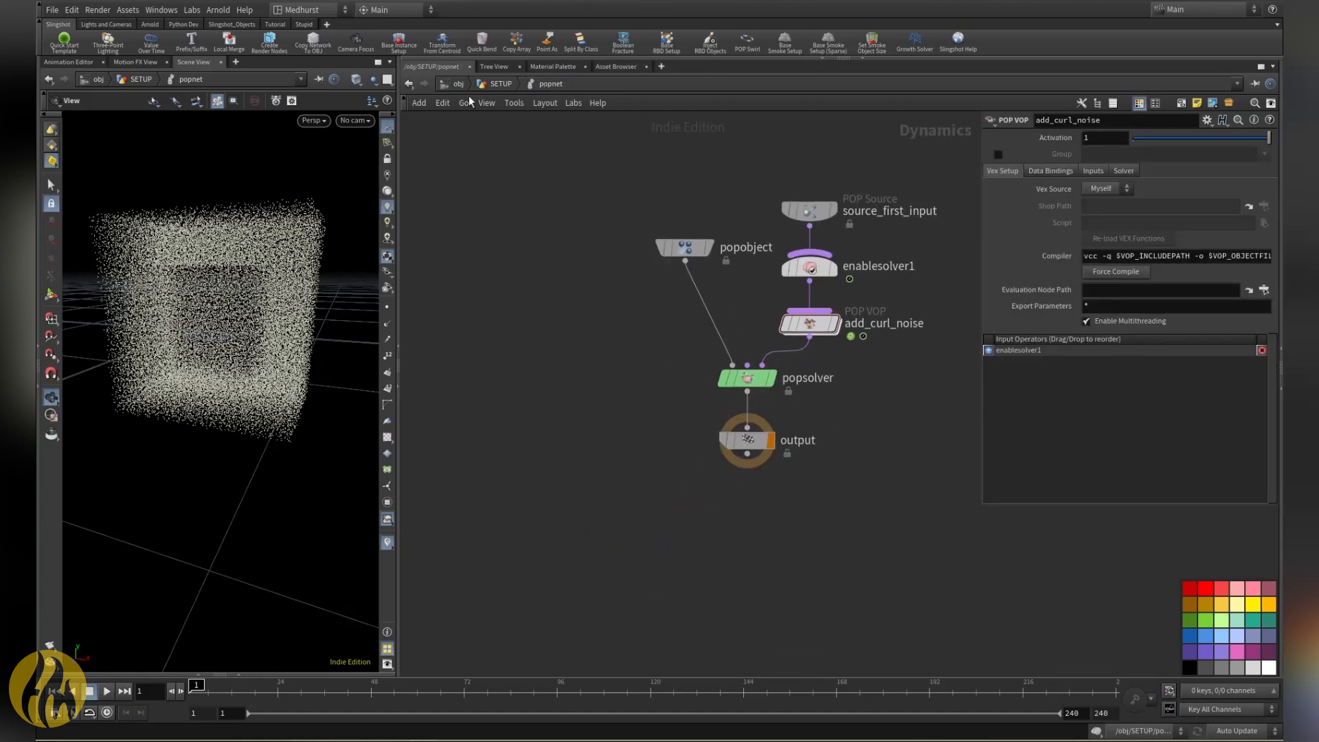
pyautogui.press('u')
pyautogui.moveTo(625, 477); pyautogui.dragTo(867, 567)
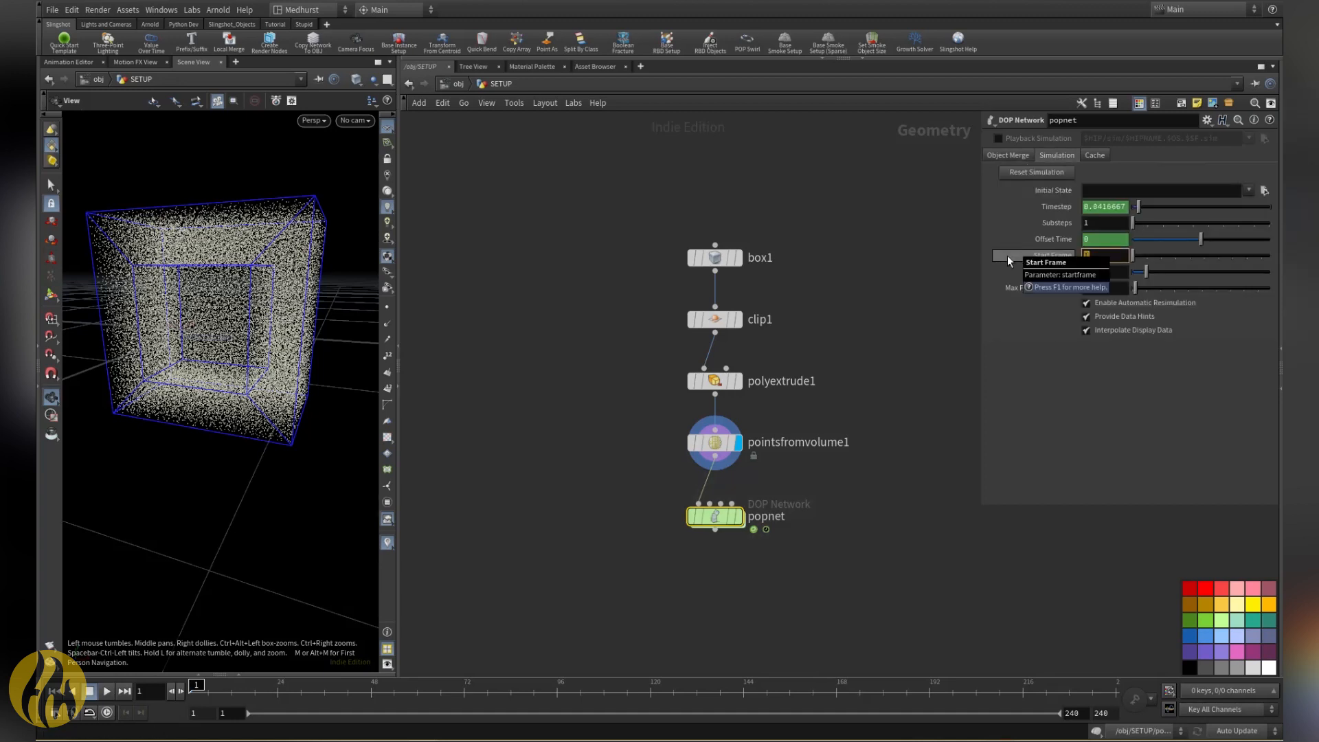
pyautogui.write('$FSTART')
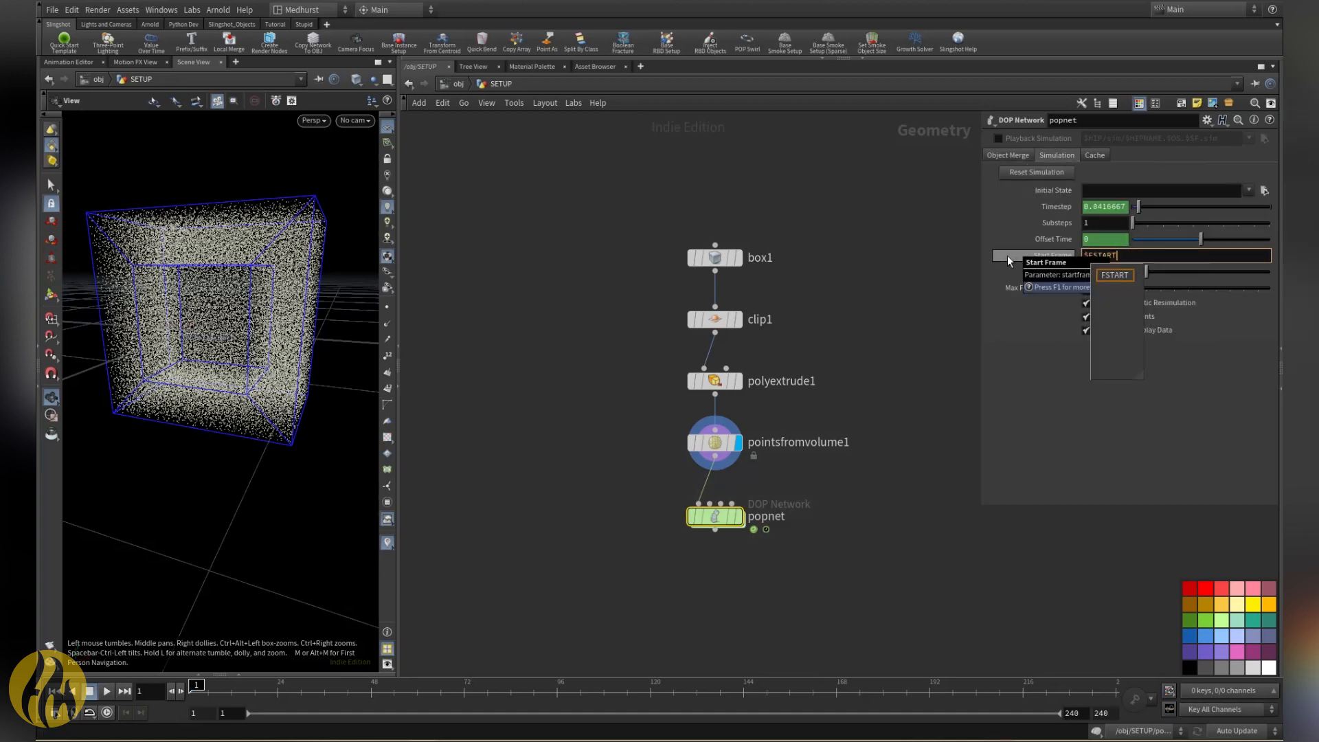
pyautogui.press('Return')
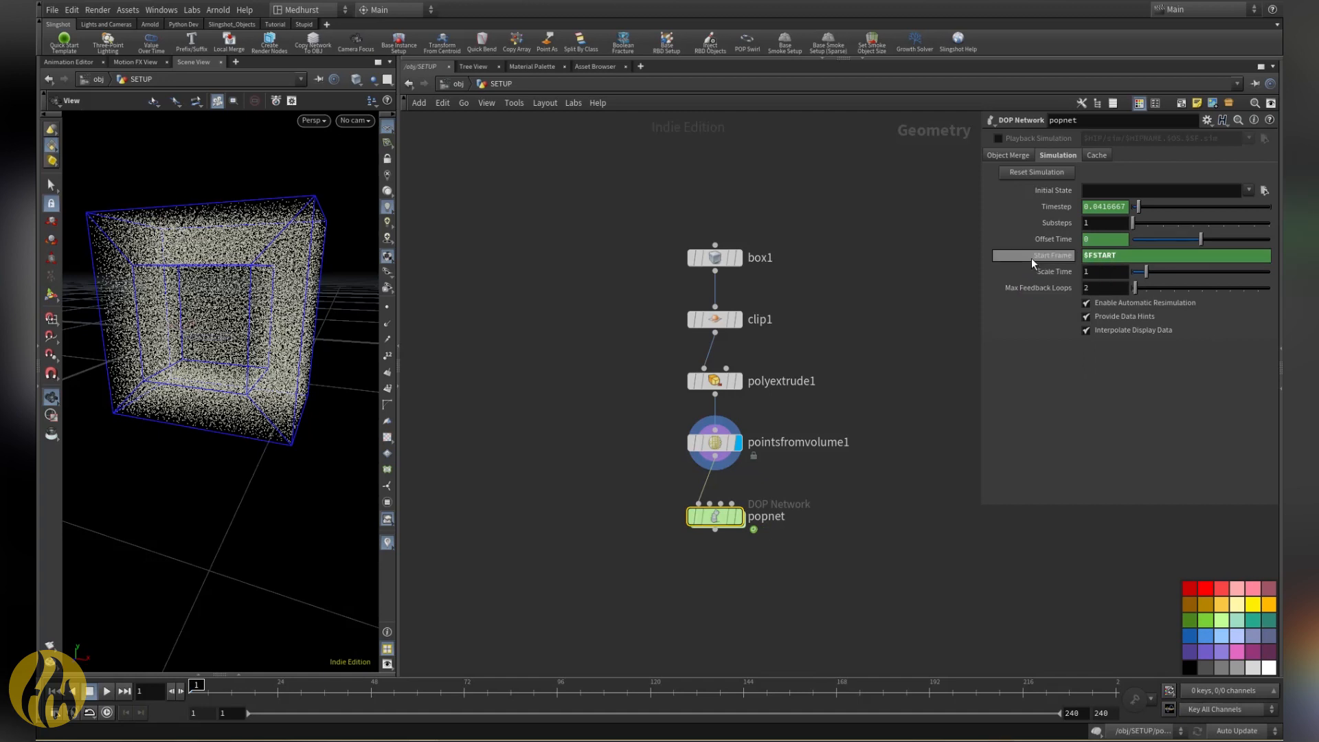
pyautogui.click(1032, 256)
# Step: Set the global animation range to start at frame 1001 and end at frame 1100
pyautogui.click(56, 712)
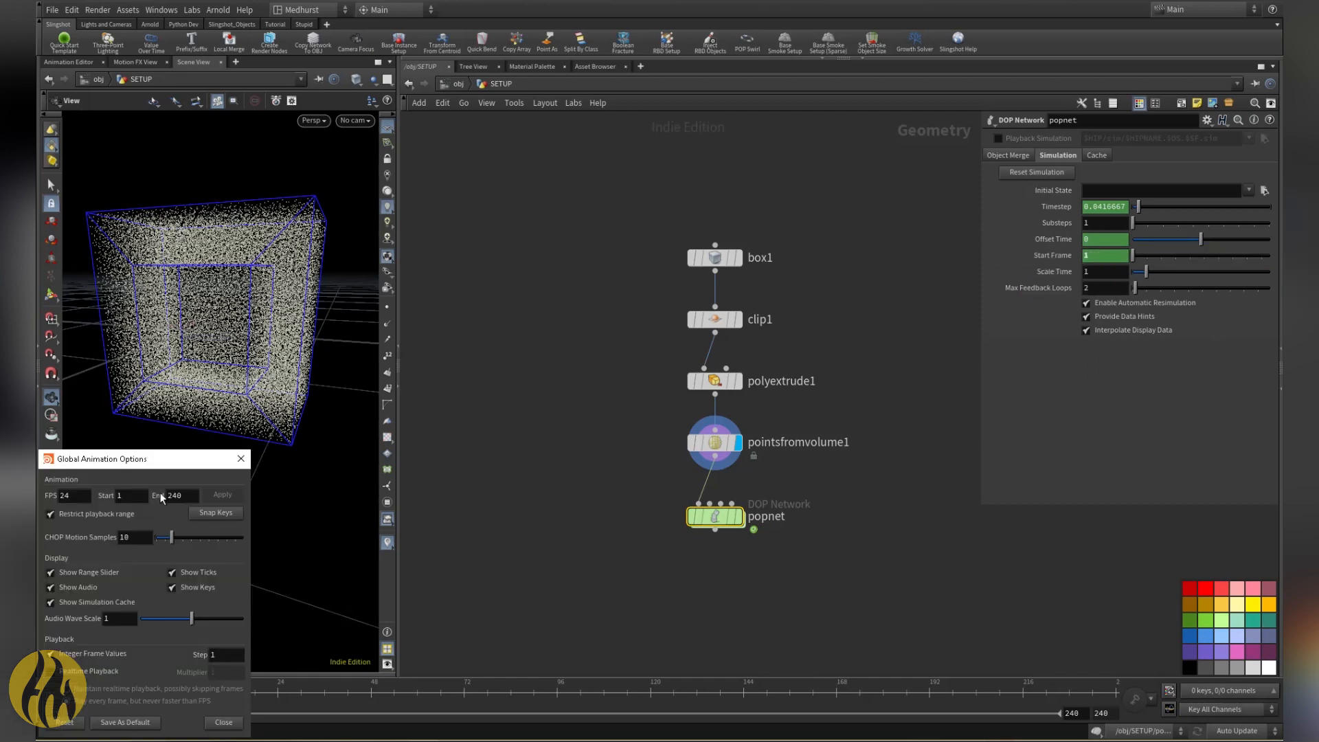
pyautogui.write('001')
pyautogui.press('Tab')
pyautogui.write('1100')
pyautogui.press('Return')
pyautogui.click(222, 494)
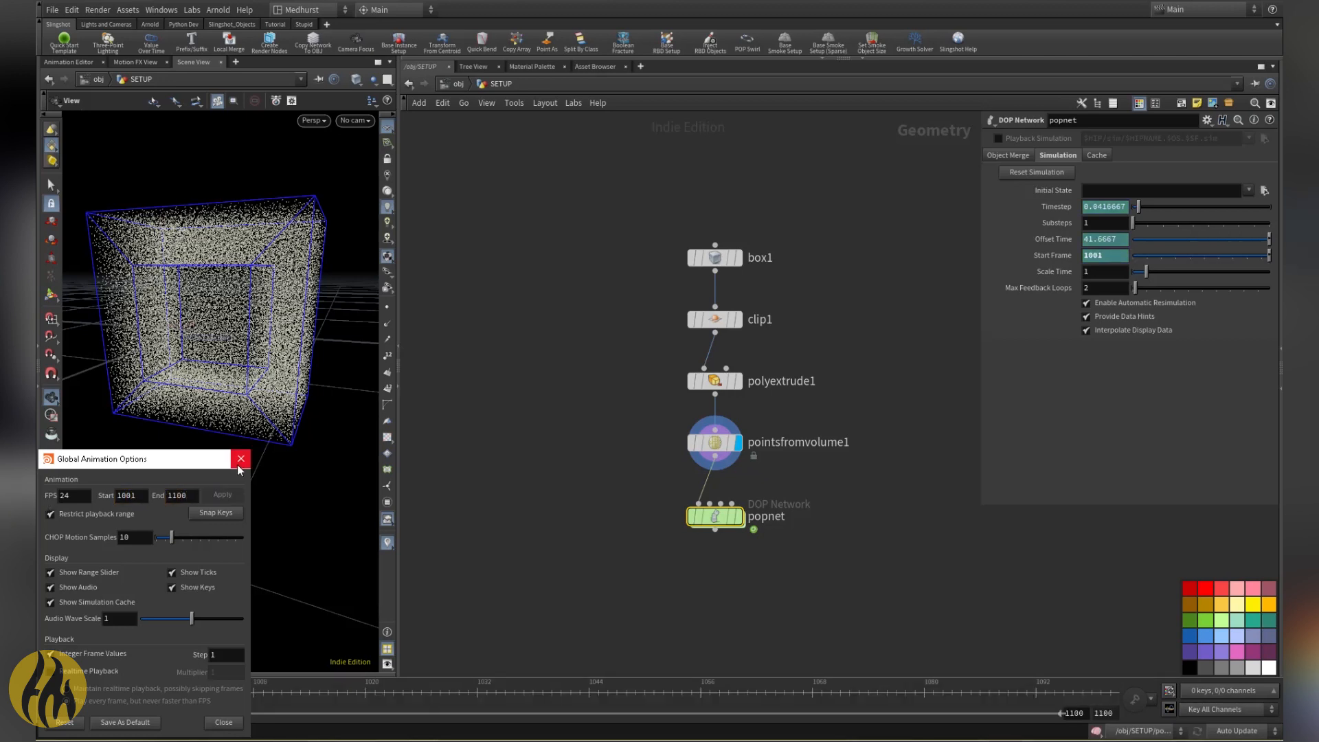
pyautogui.click(241, 458)
# Step: Turn on popnet's display and play the simulation to check the particle motion
pyautogui.click(739, 517)
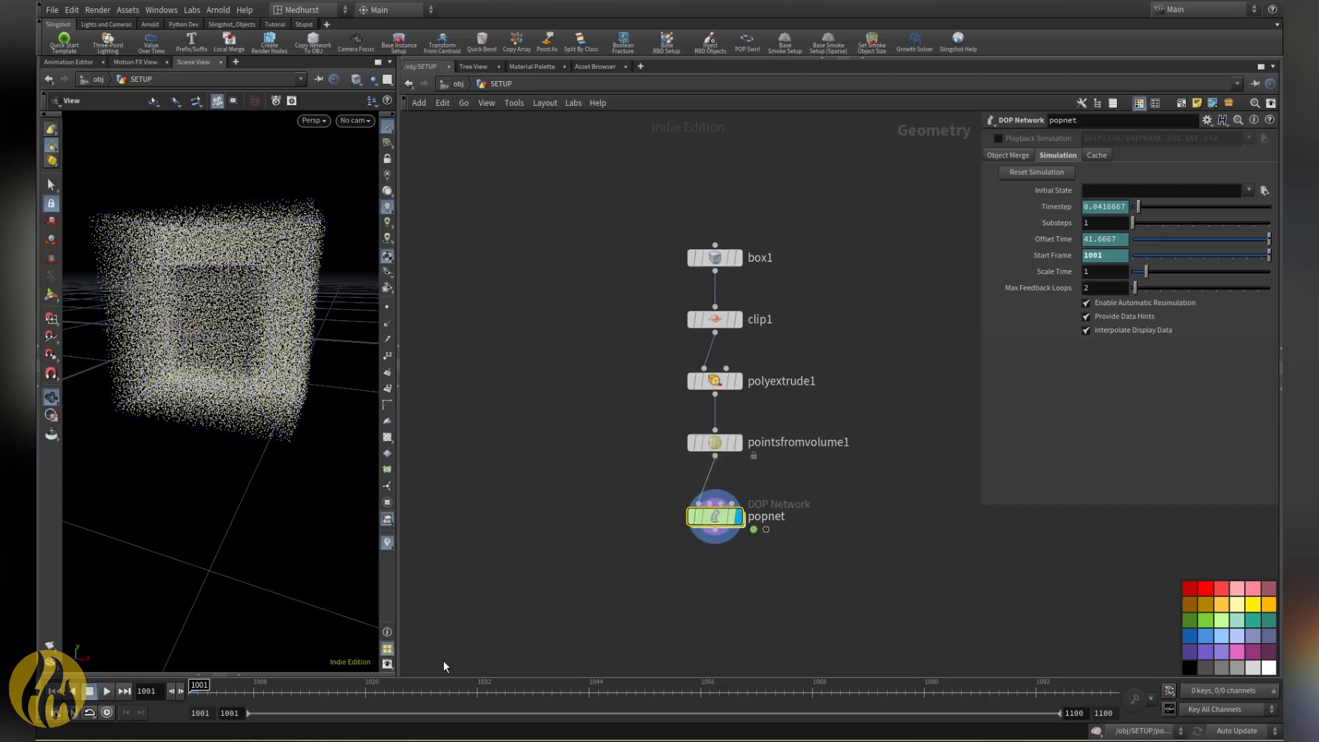
pyautogui.click(107, 691)
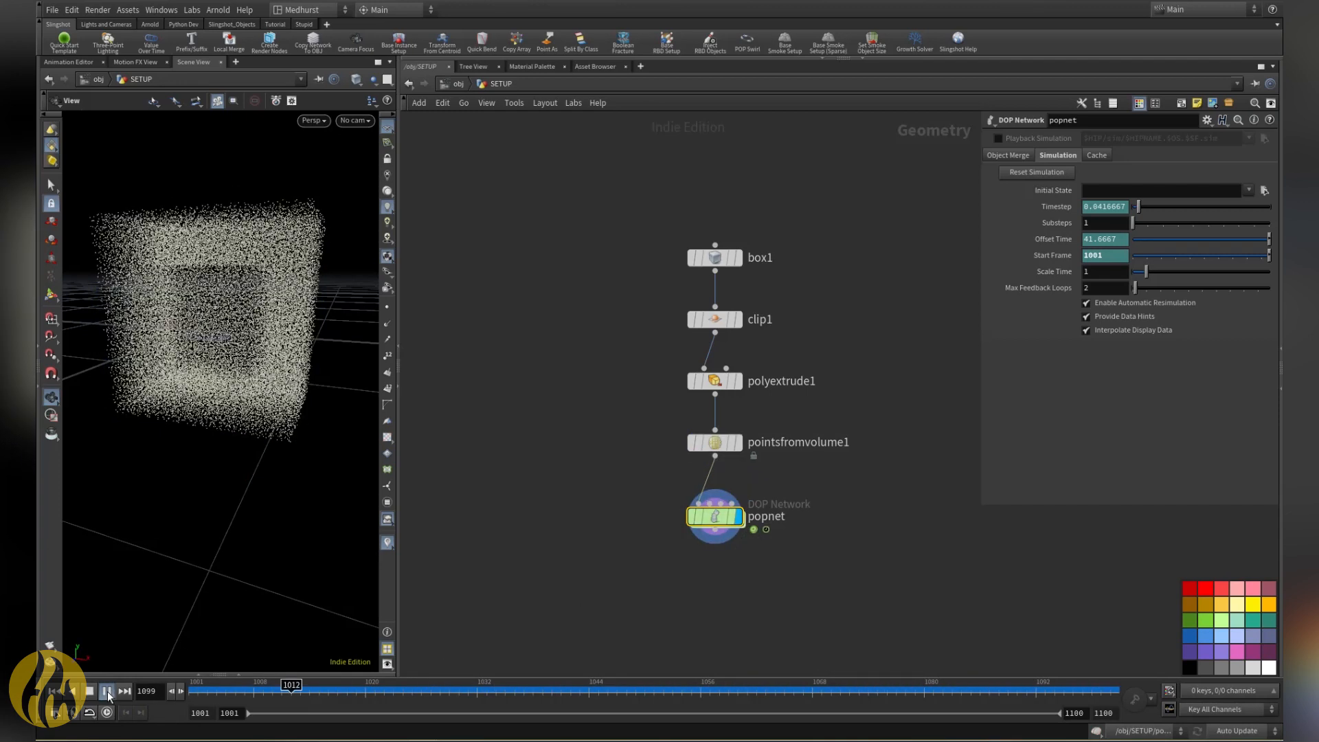
pyautogui.moveTo(212, 451); pyautogui.dragTo(225, 367)
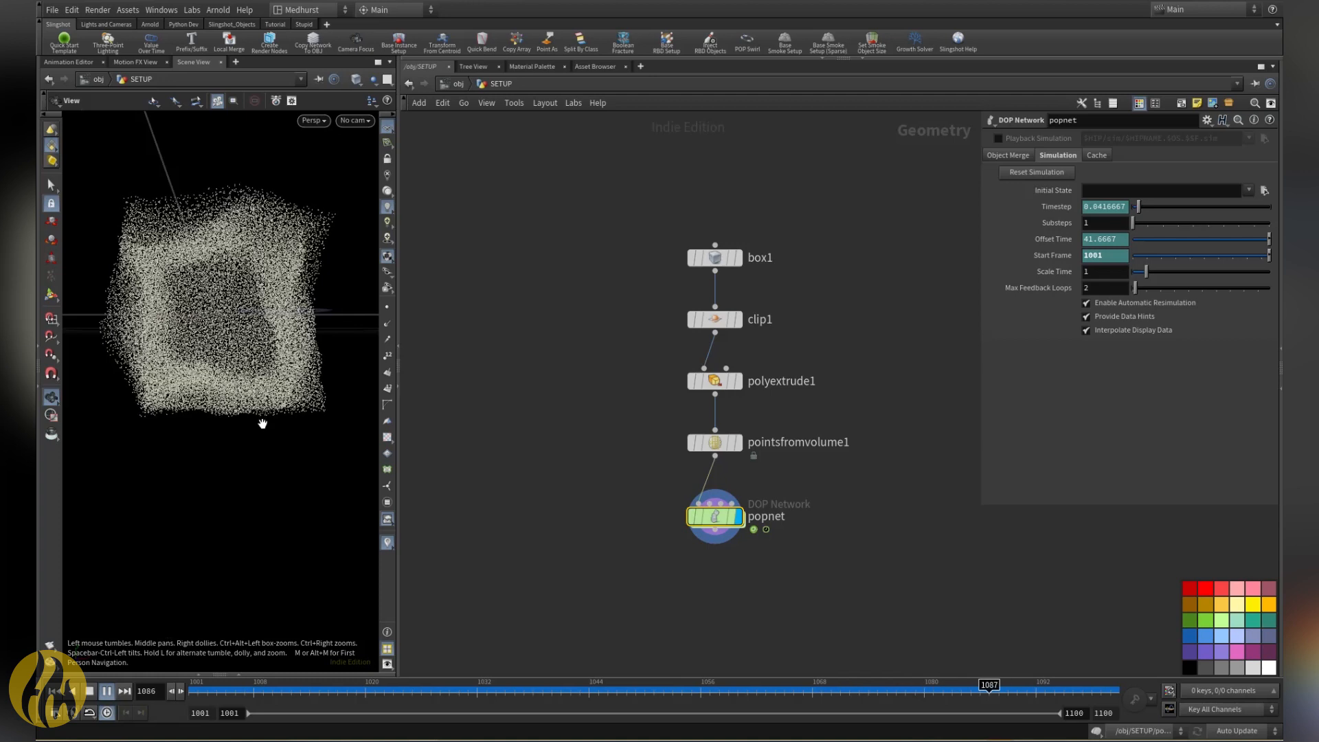
pyautogui.click(106, 692)
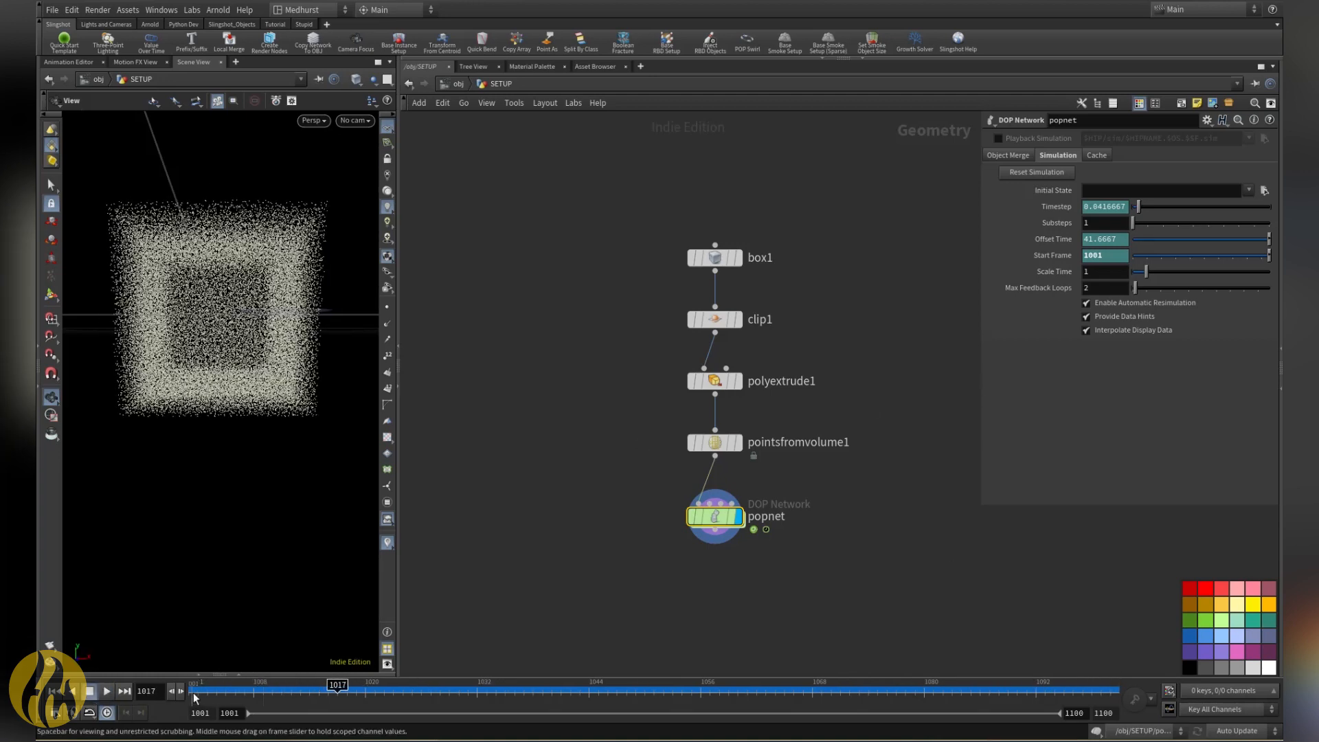
# Step: Set popnet's Start Frame to $FSTART - 50 and play back the pre-rolled simulation
pyautogui.click(1052, 257)
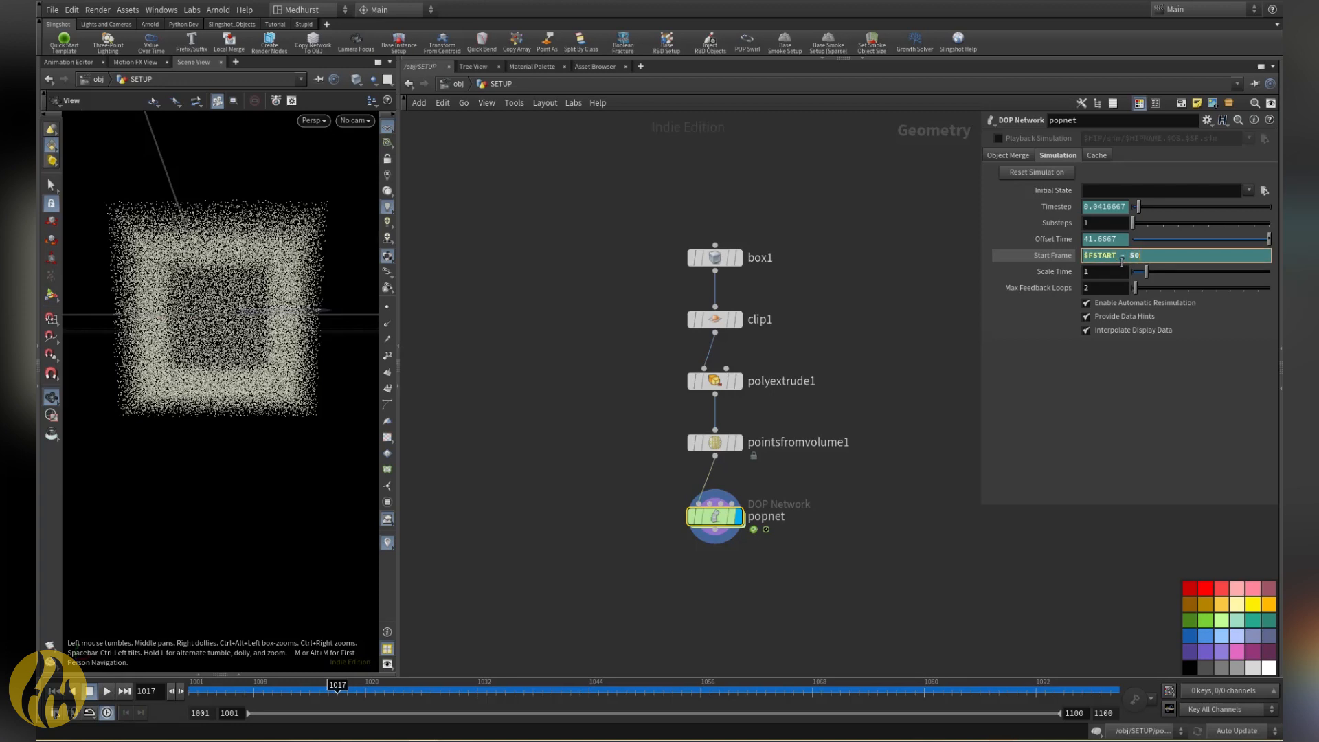
pyautogui.press('Return')
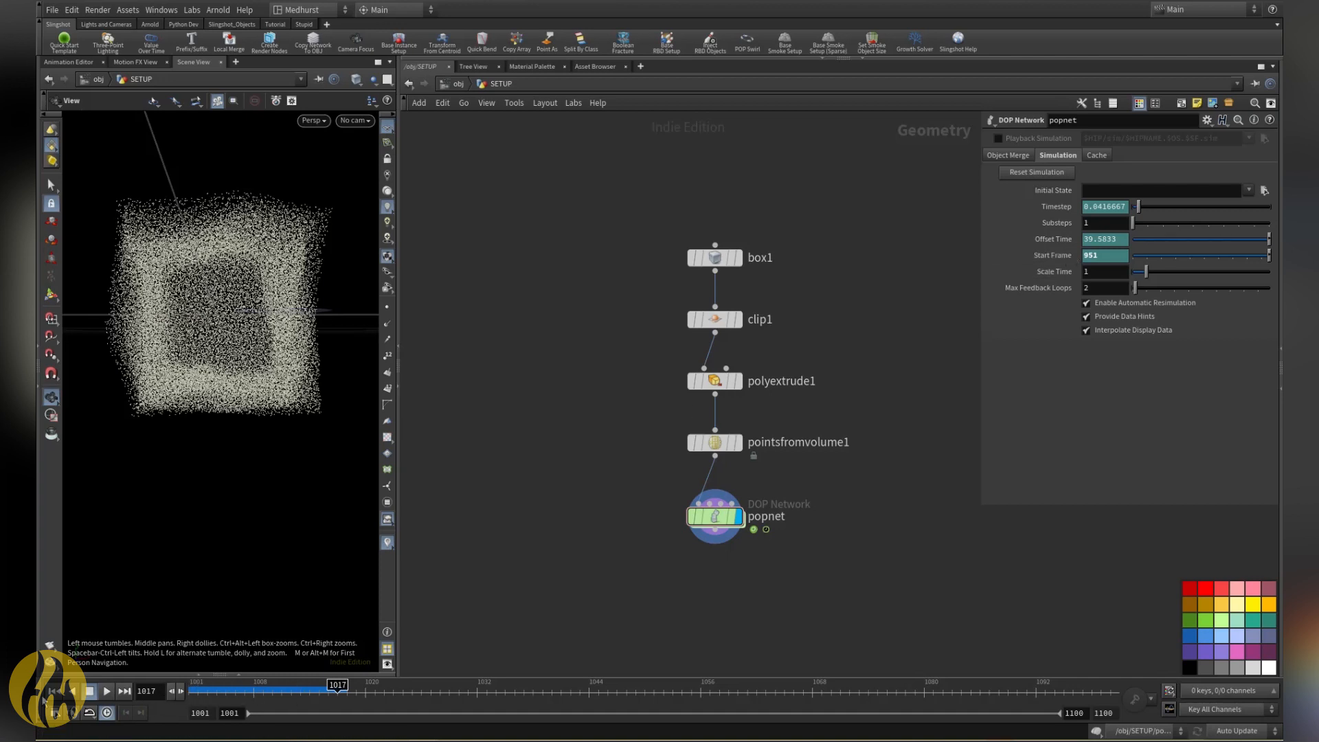
pyautogui.click(108, 694)
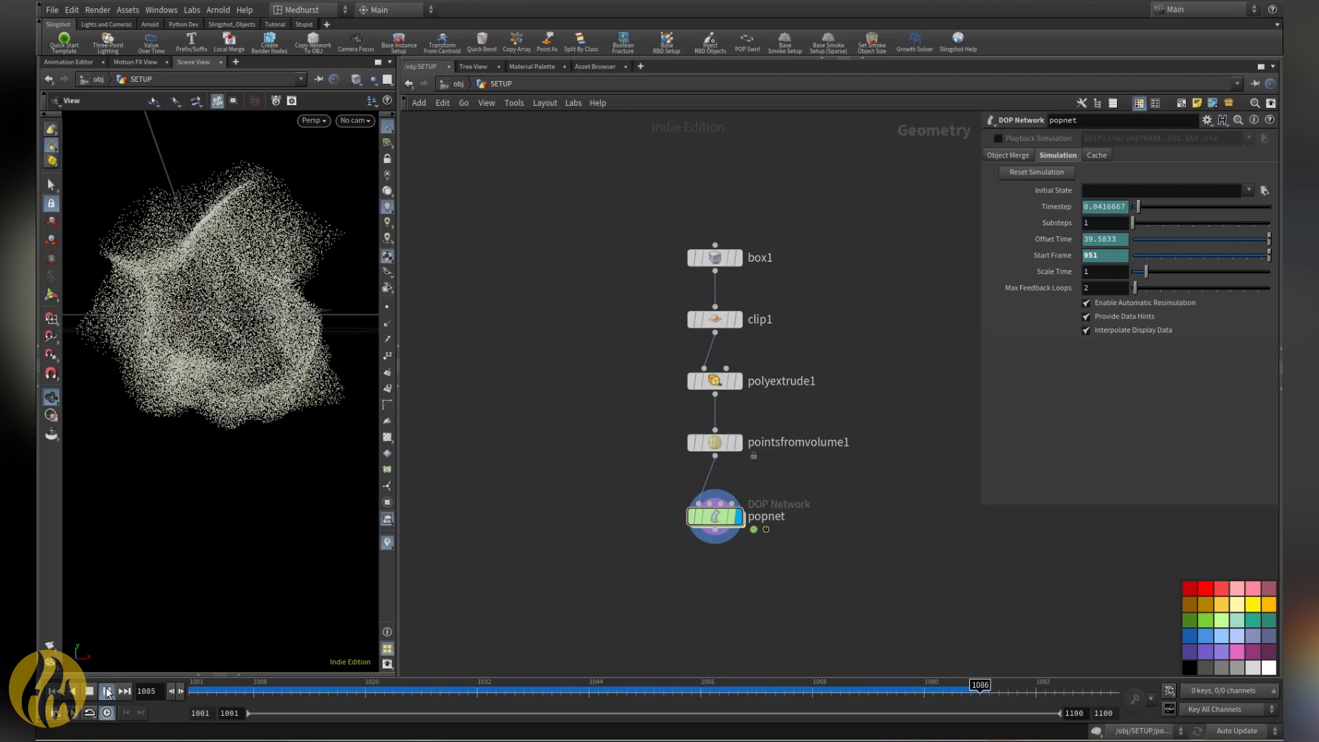
pyautogui.click(89, 692)
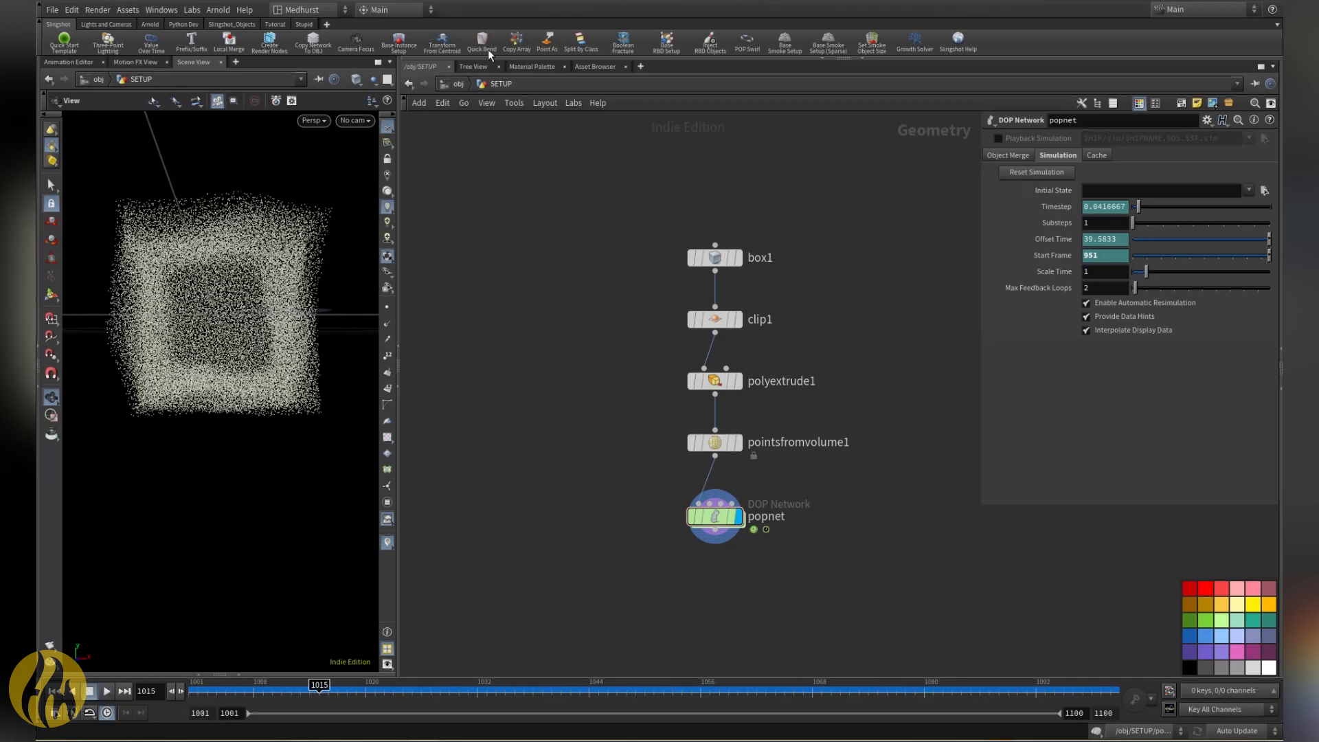
# Step: Show shotCam's View settings at object level, look through shotCam in the viewport, and move to frame 1074
pyautogui.press('u')
pyautogui.moveTo(520, 361); pyautogui.dragTo(583, 405)
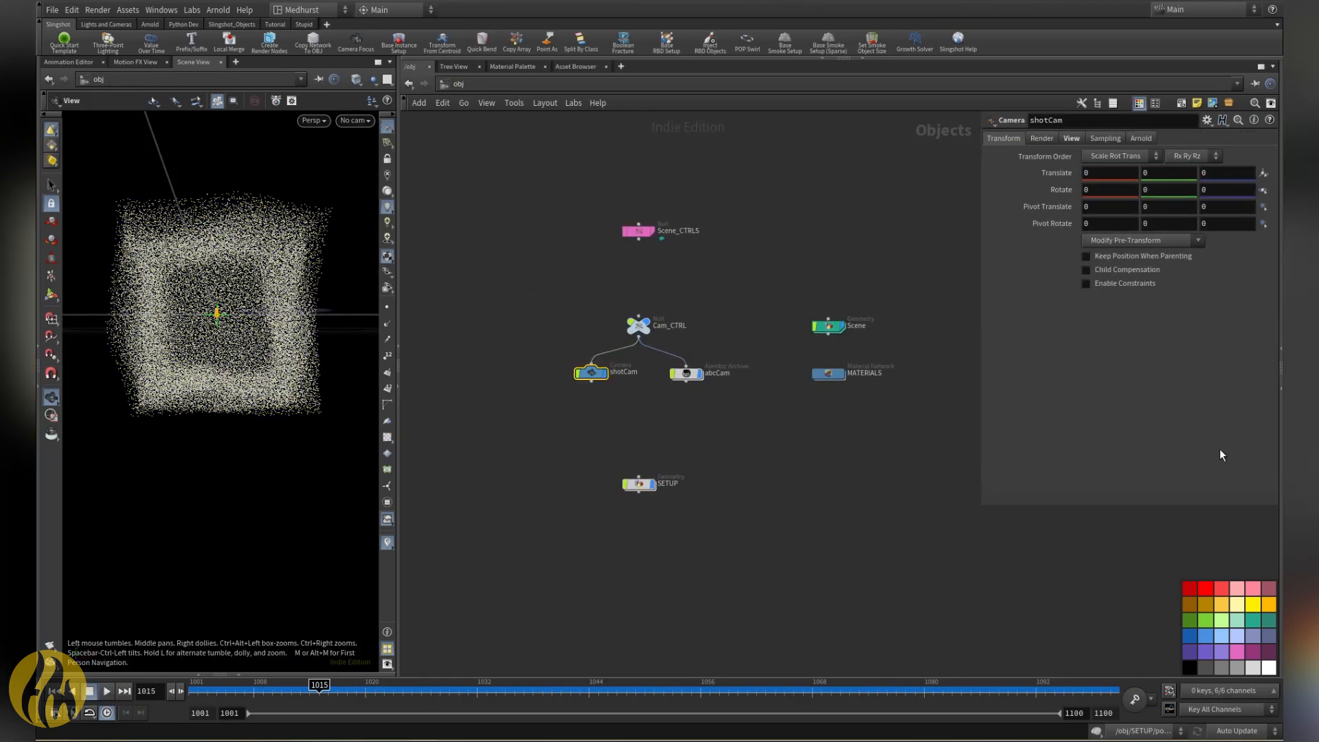
pyautogui.click(1070, 138)
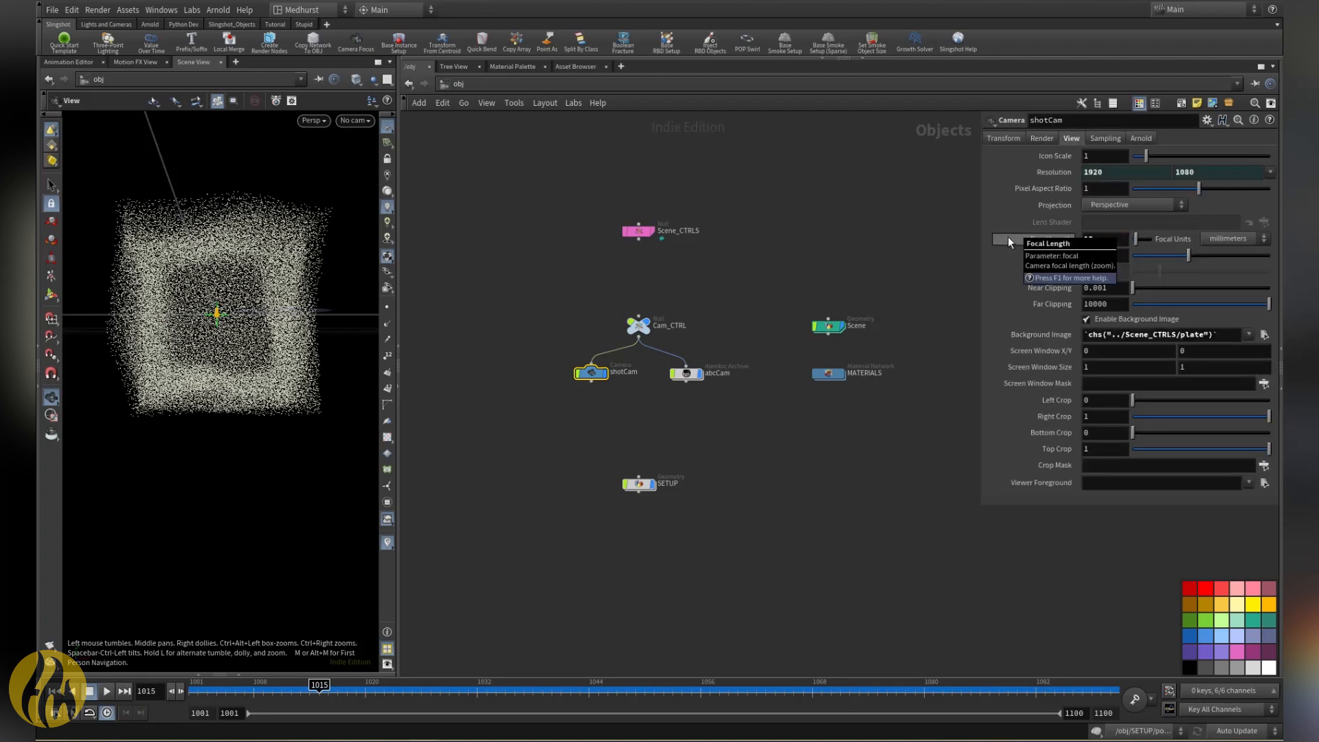
pyautogui.click(355, 120)
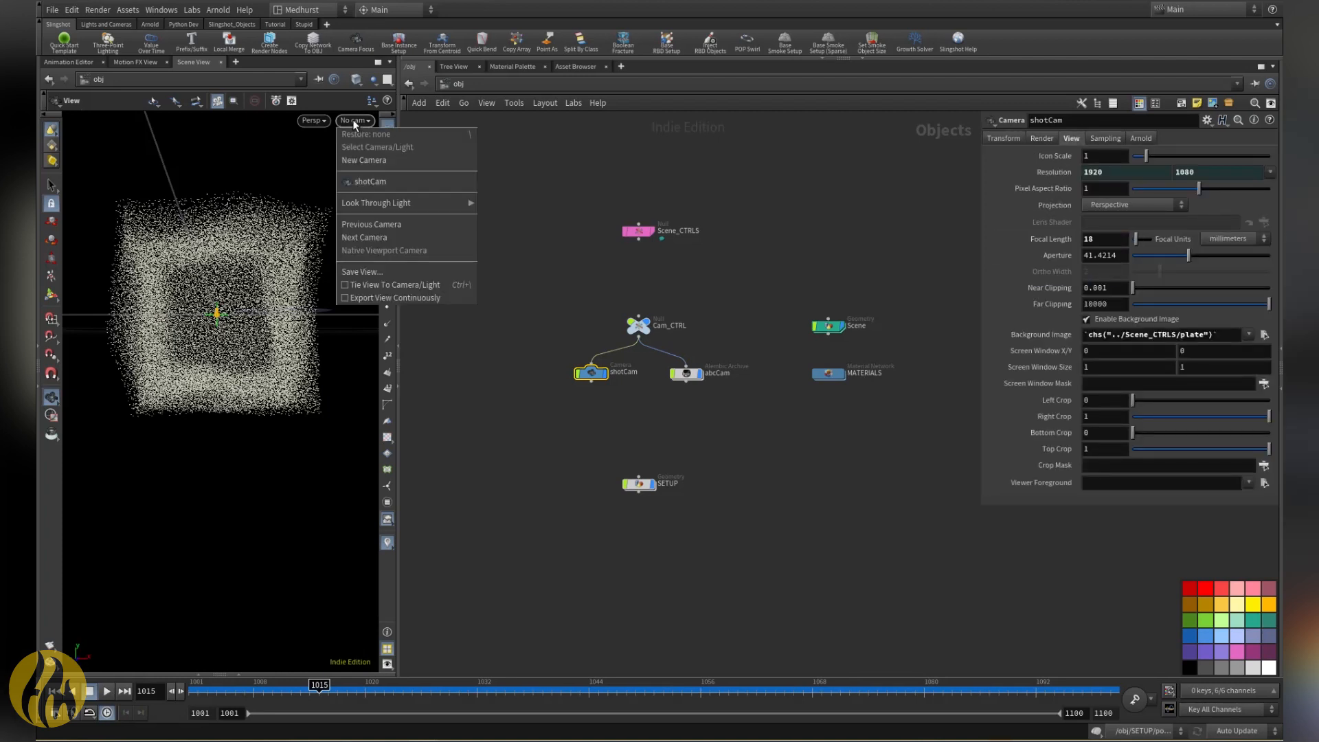
pyautogui.click(364, 183)
pyautogui.moveTo(247, 687); pyautogui.dragTo(868, 685)
# Step: Set the Roughness of curlnoise1 inside popnet's add_curl_noise POP VOP to 0.3
pyautogui.doubleClick(642, 484)
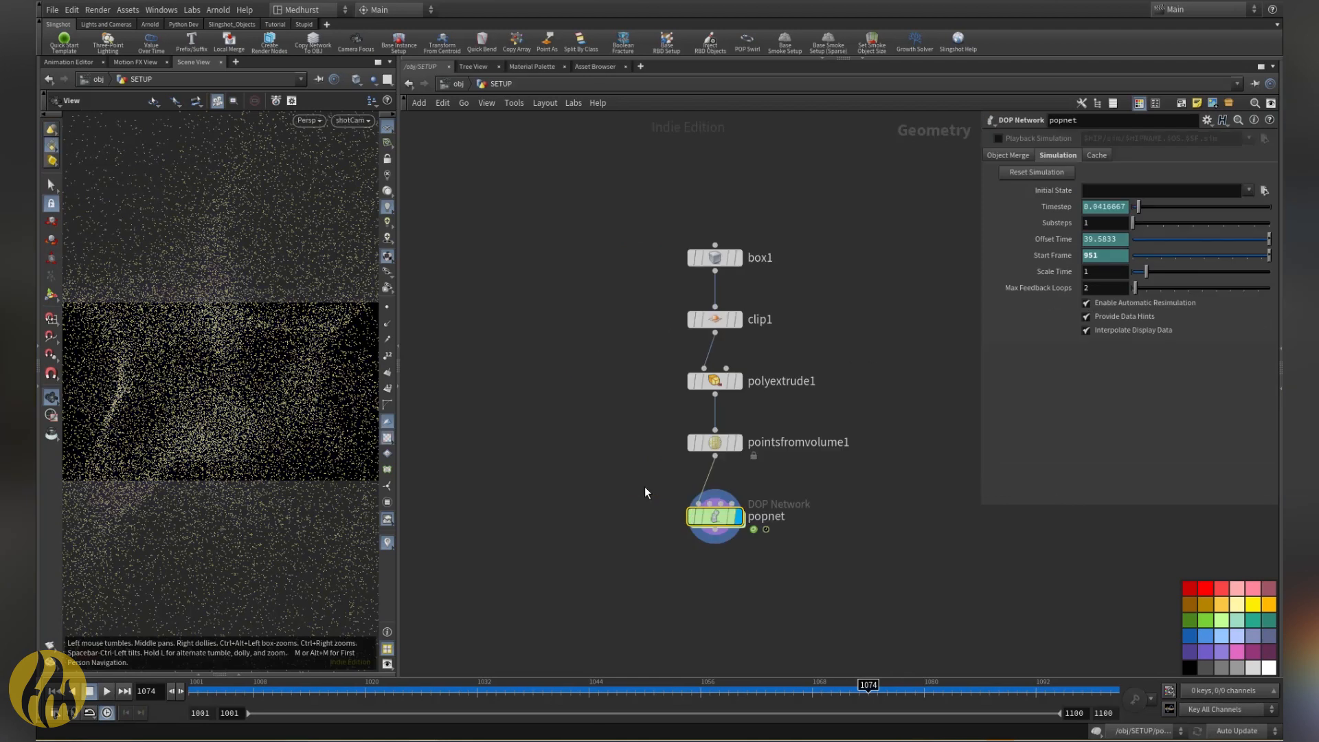
pyautogui.doubleClick(714, 518)
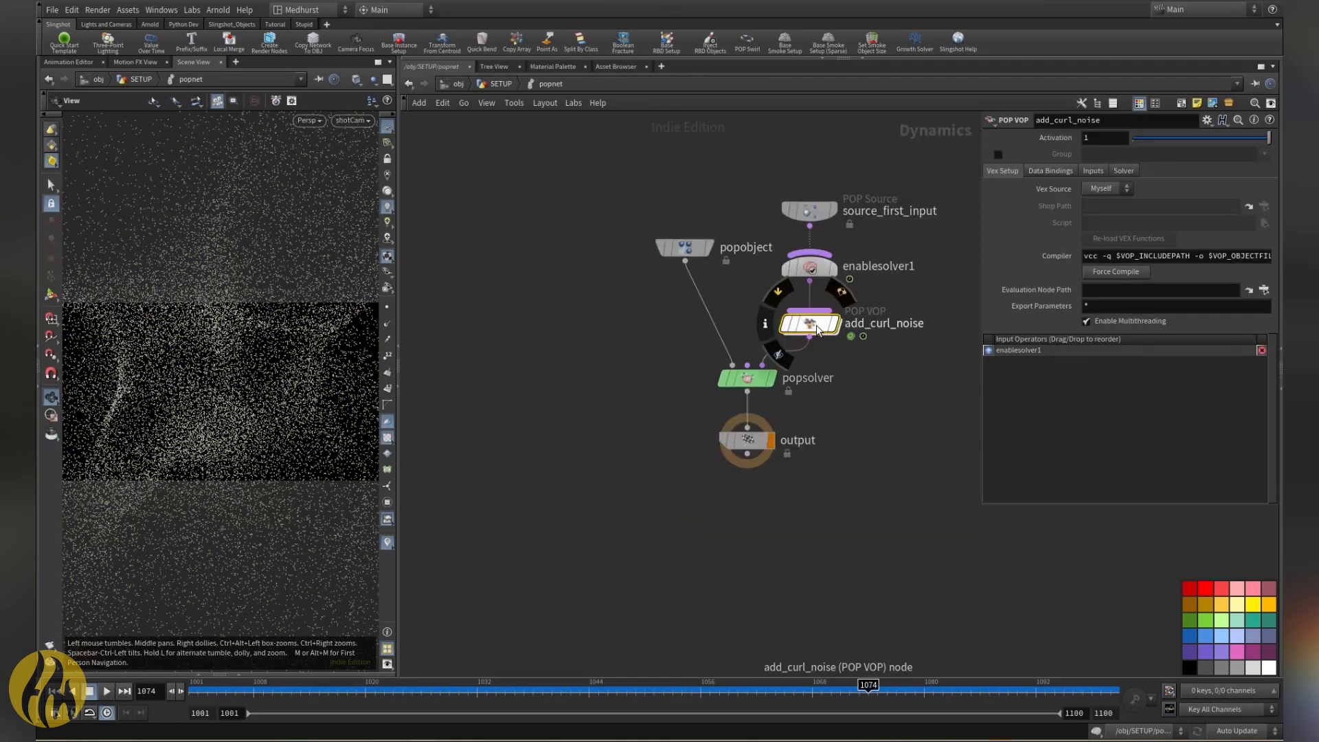
pyautogui.doubleClick(789, 325)
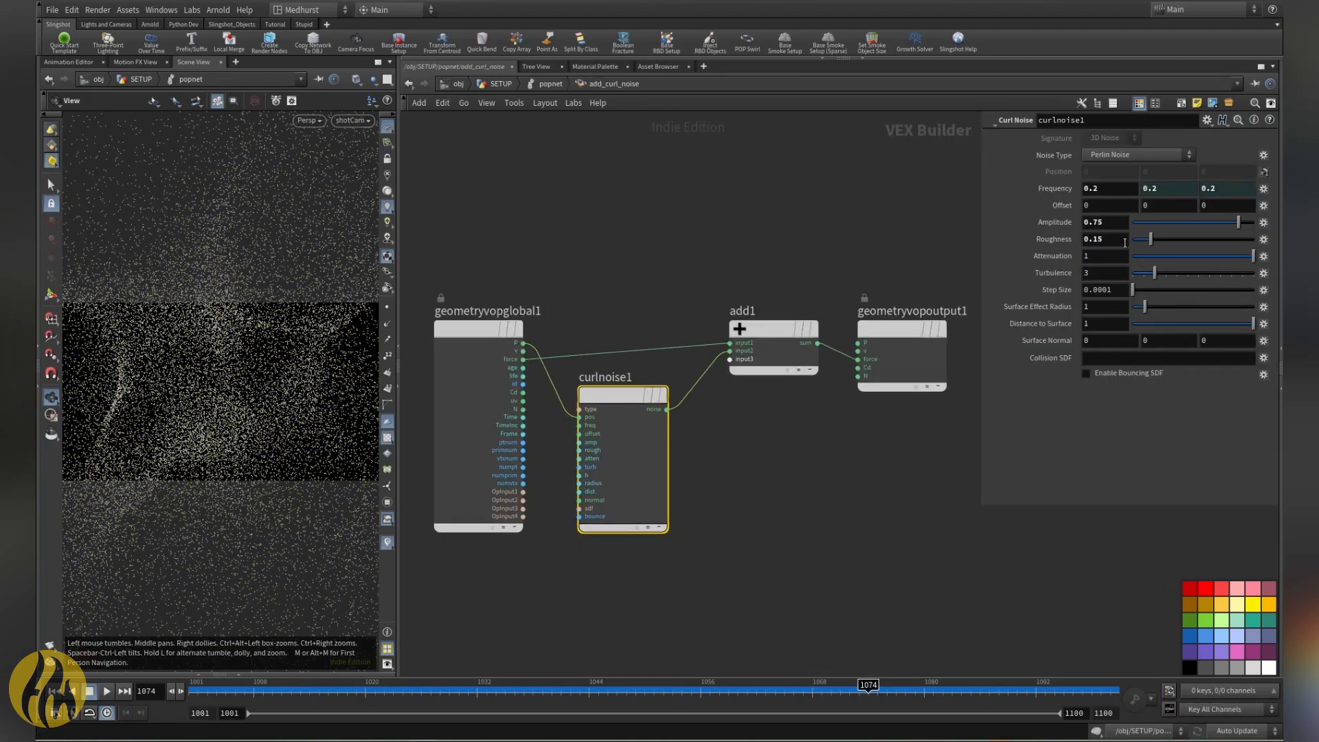
pyautogui.write('3')
pyautogui.press('Return')
# Step: Return to the popnet level and play the simulation from frame 1001 to check the rougher noise
pyautogui.click(551, 84)
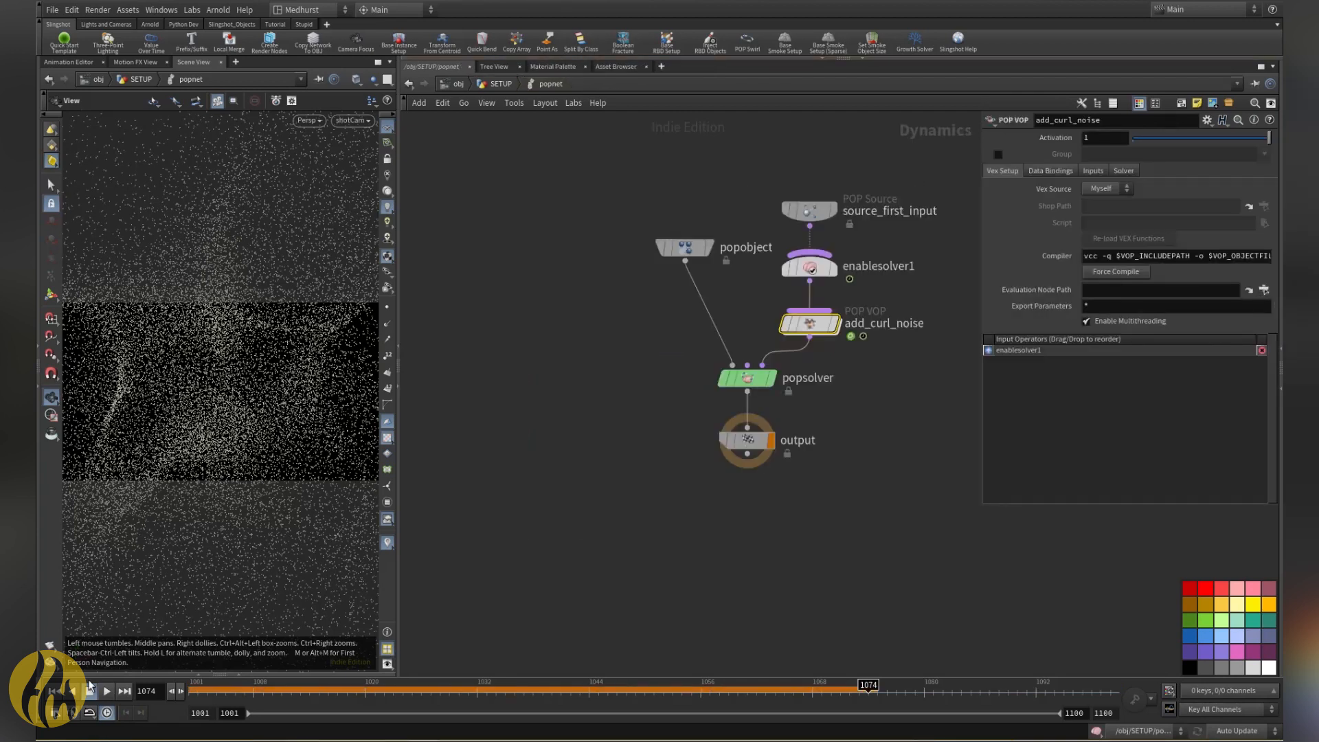
pyautogui.click(51, 693)
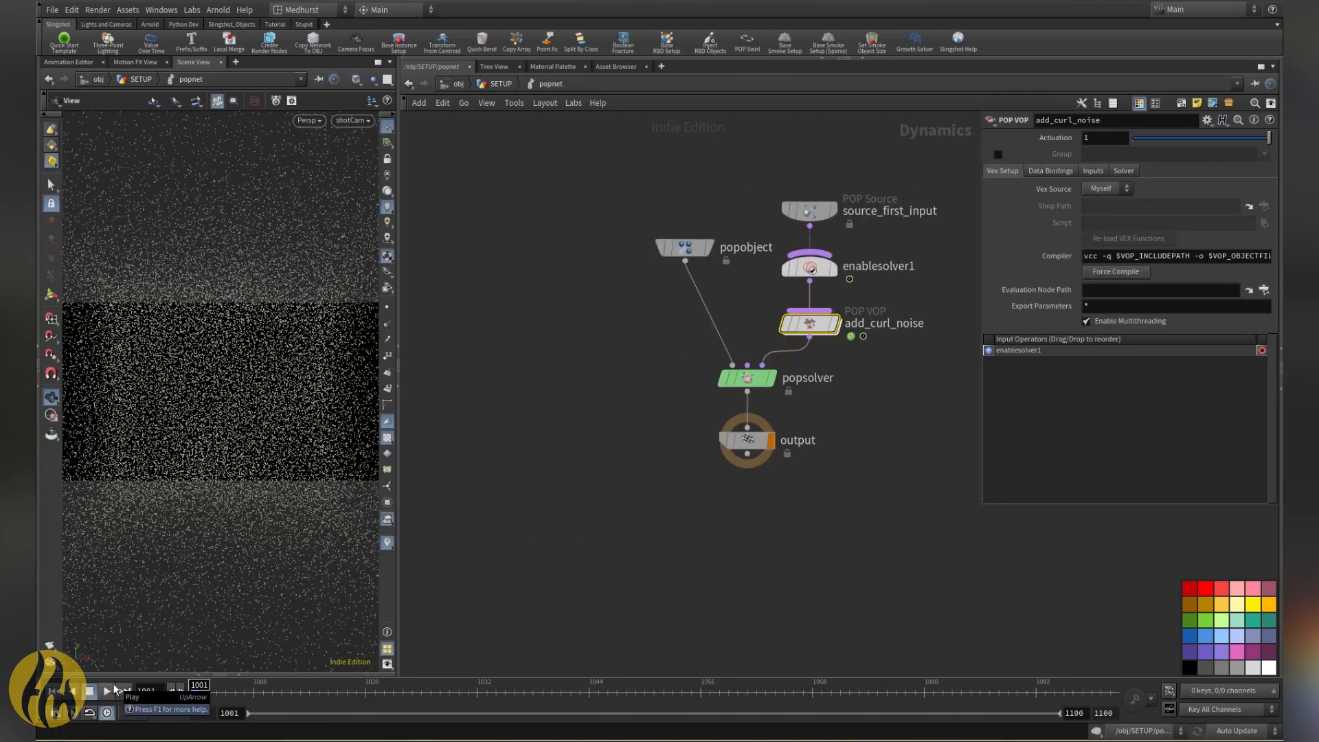
pyautogui.click(106, 693)
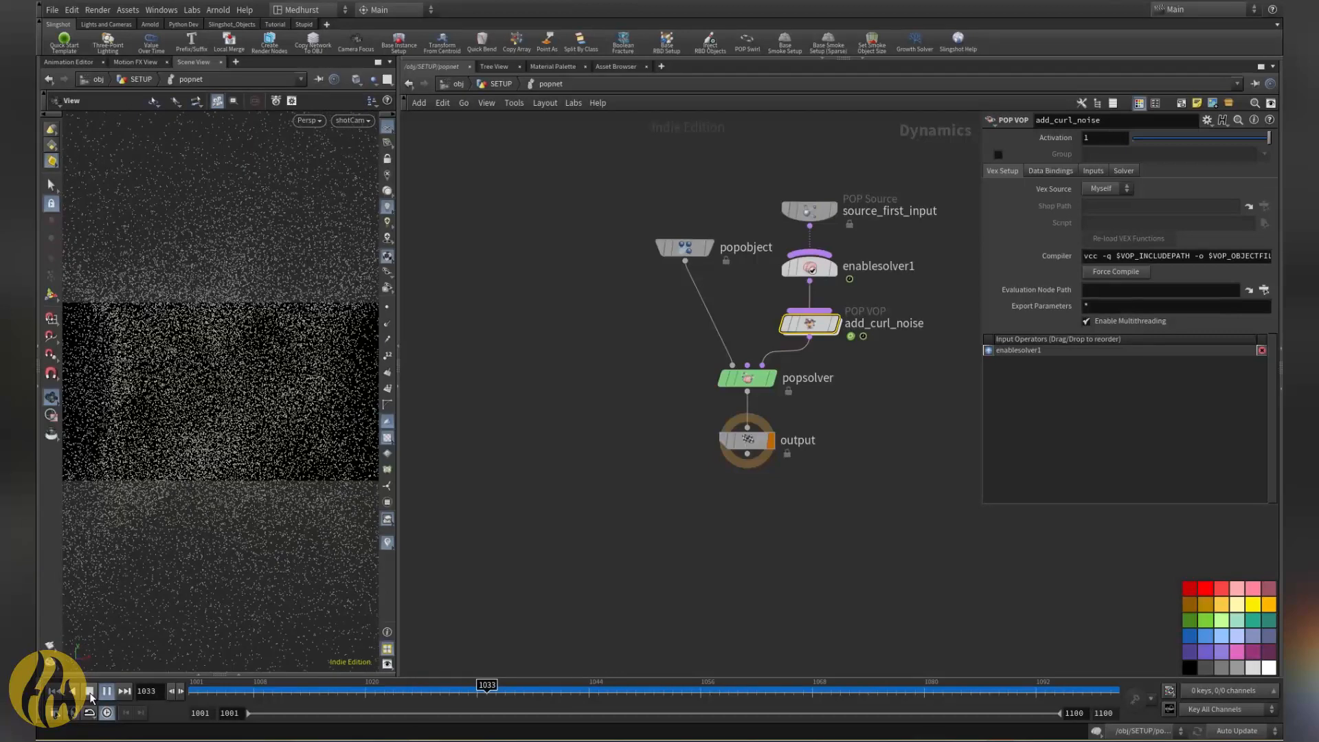
pyautogui.click(90, 691)
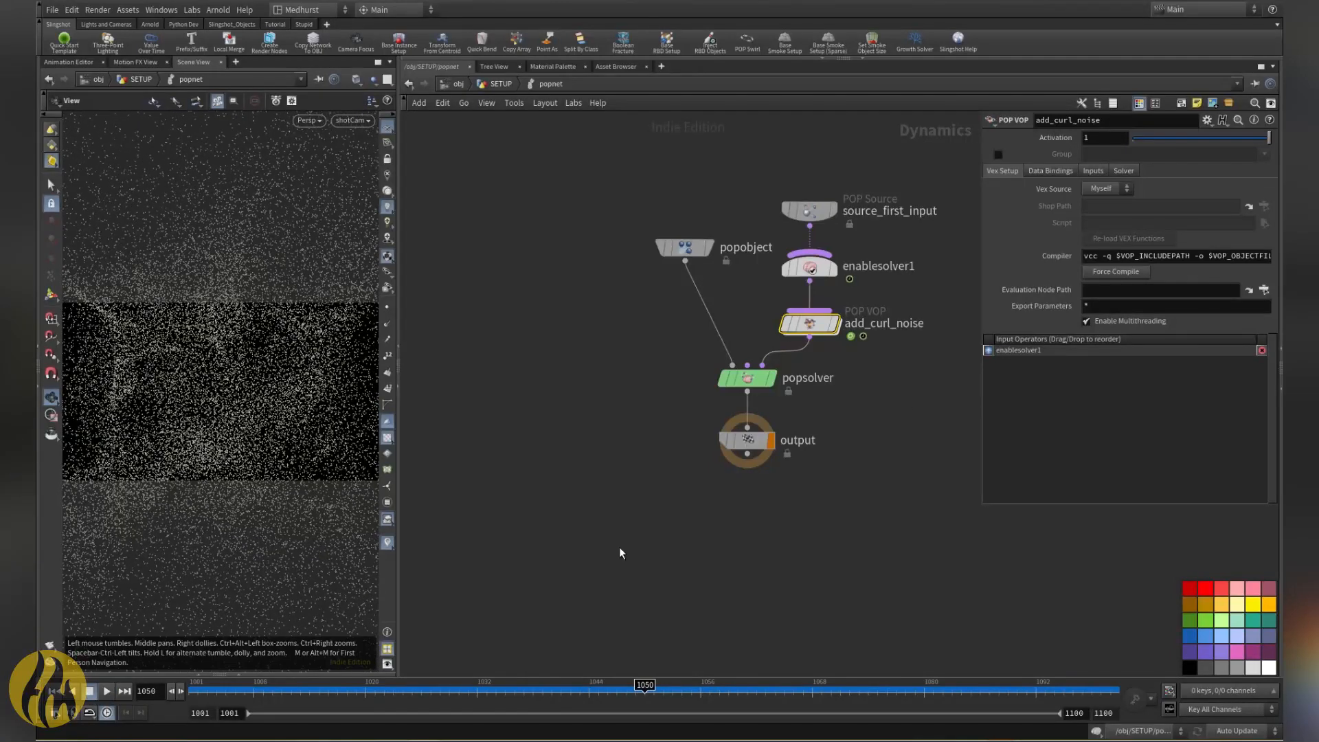
# Step: Promote curlnoise1's amplitude input as a parameter of add_curl_noise and return to the popnet level
pyautogui.doubleClick(812, 324)
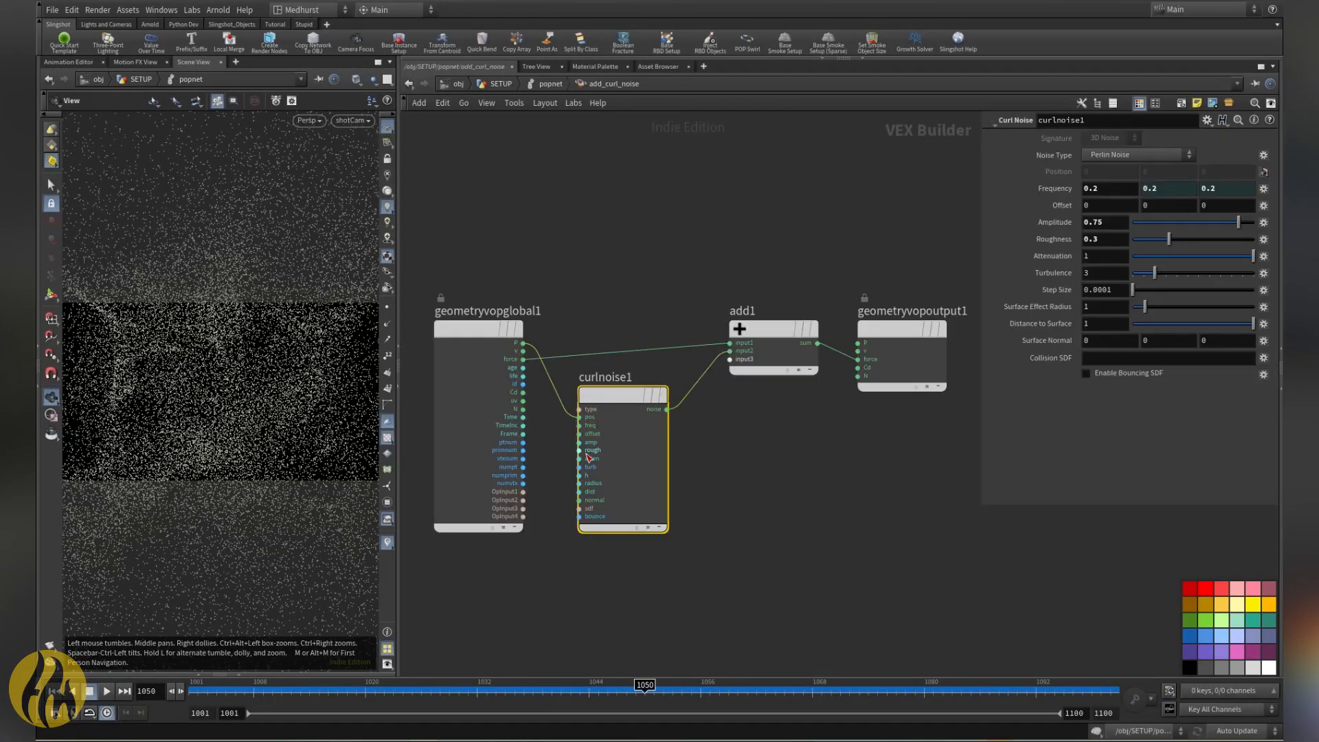
pyautogui.press('Tab')
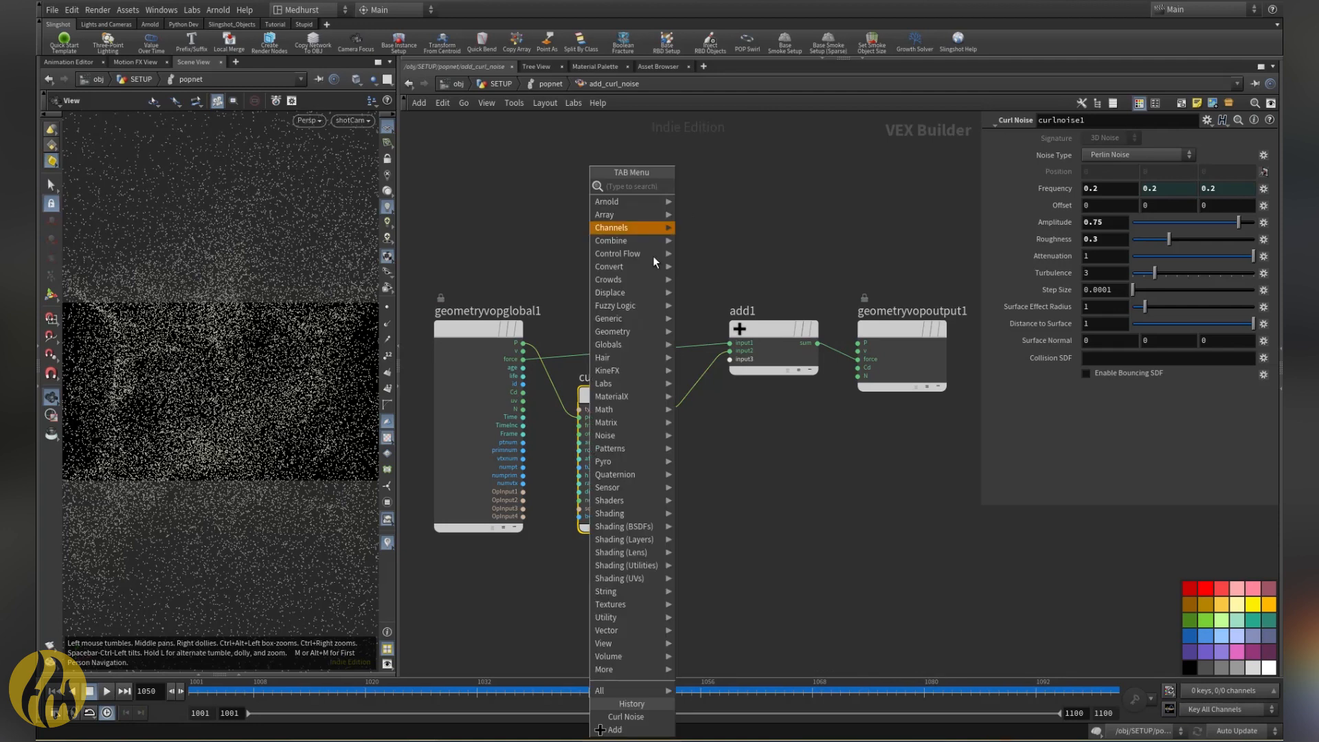
pyautogui.rightClick(584, 447)
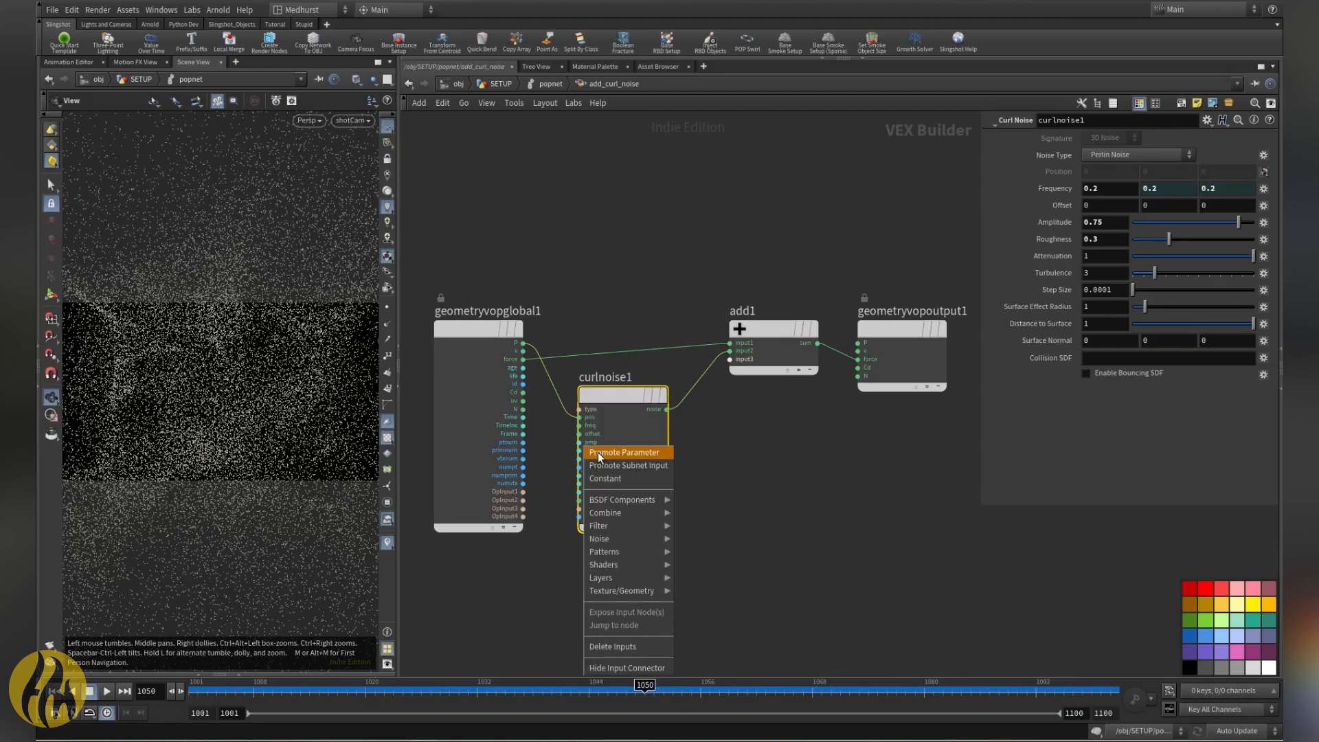
pyautogui.click(599, 452)
pyautogui.click(543, 84)
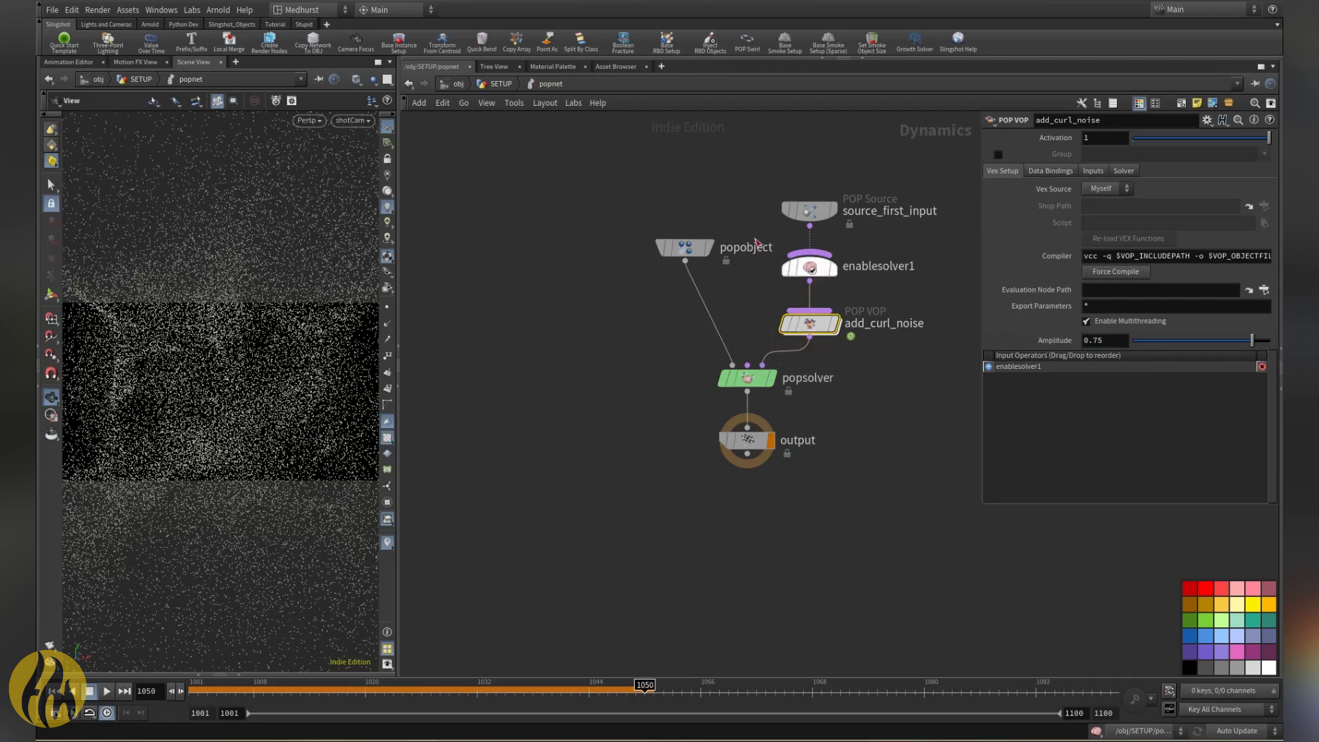
# Step: Add Value Over Time controls for add_curl_noise's Amplitude, entering the parameter name manually as a float/int type
pyautogui.click(151, 46)
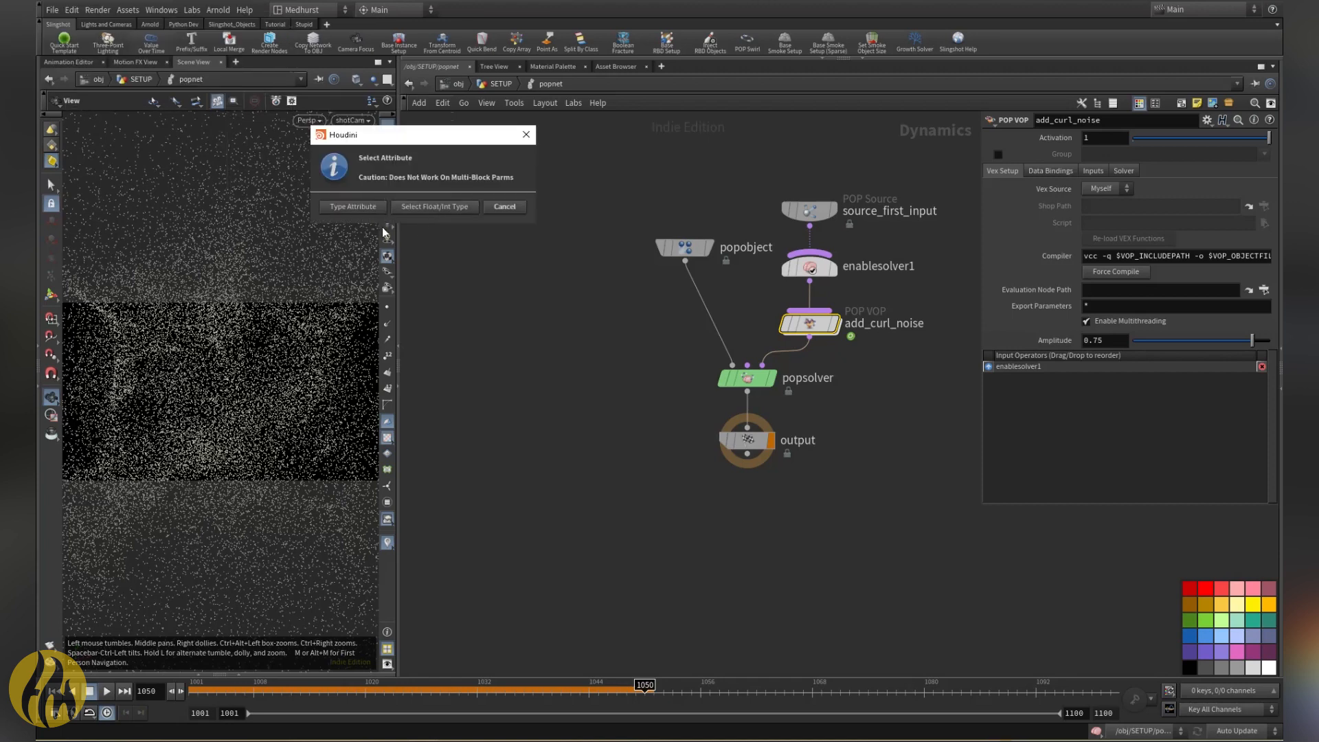
pyautogui.click(344, 208)
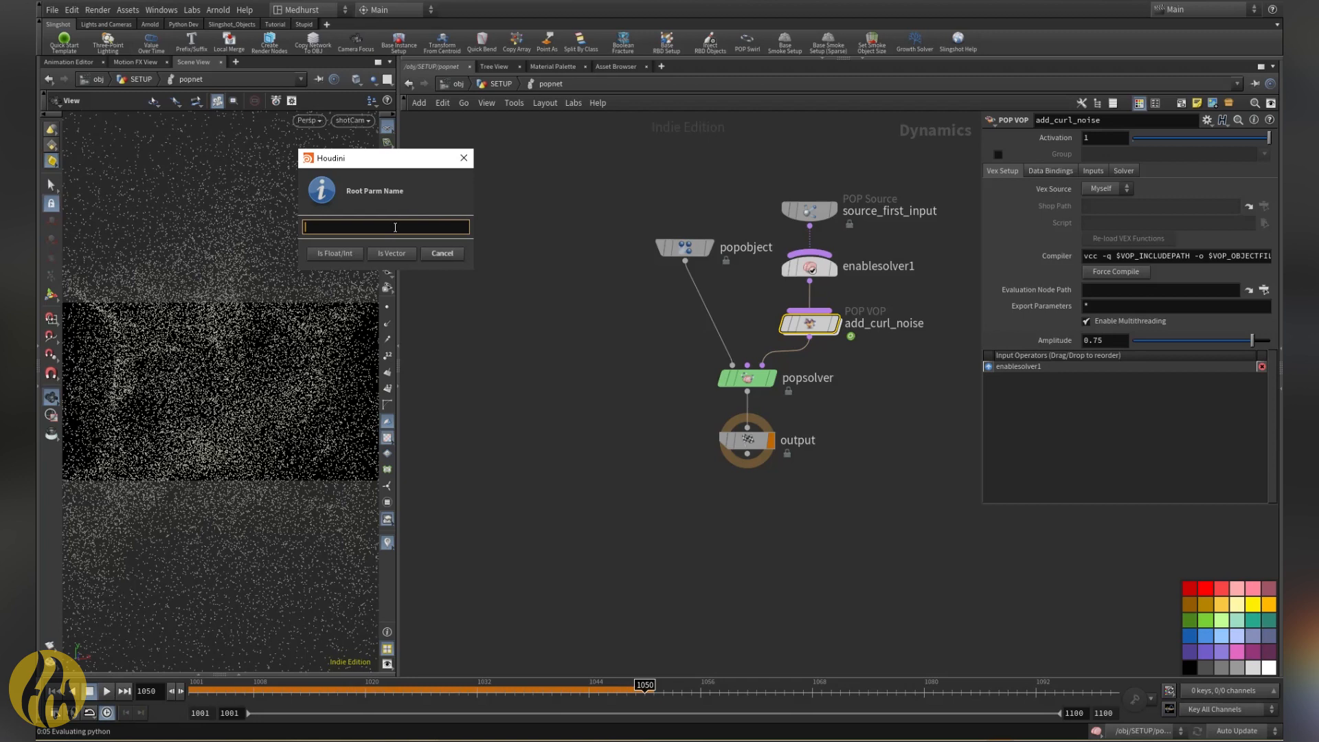
pyautogui.click(319, 255)
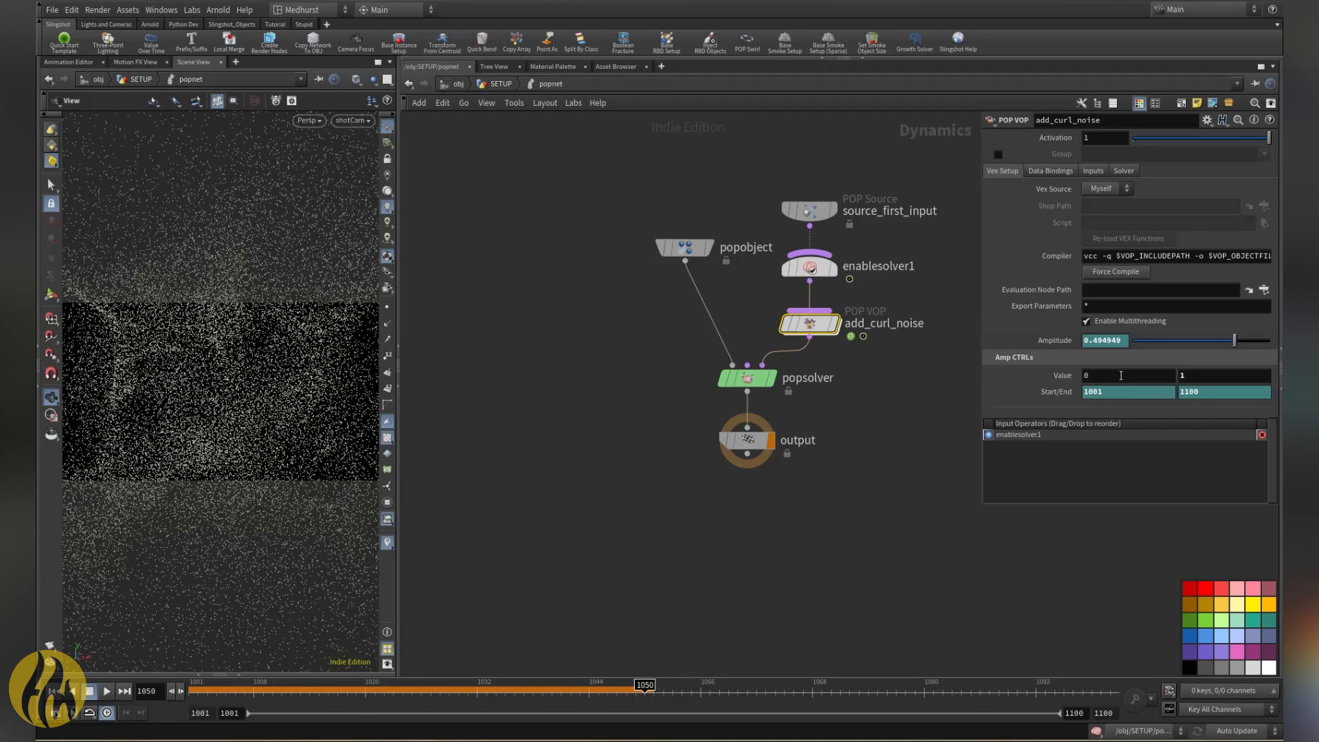
# Step: Clear the Start/End expressions in Amp CTRLS and animate Amplitude from 2 to 0.75 between frames 951 and 1000
pyautogui.rightClick(1057, 397)
pyautogui.click(1107, 529)
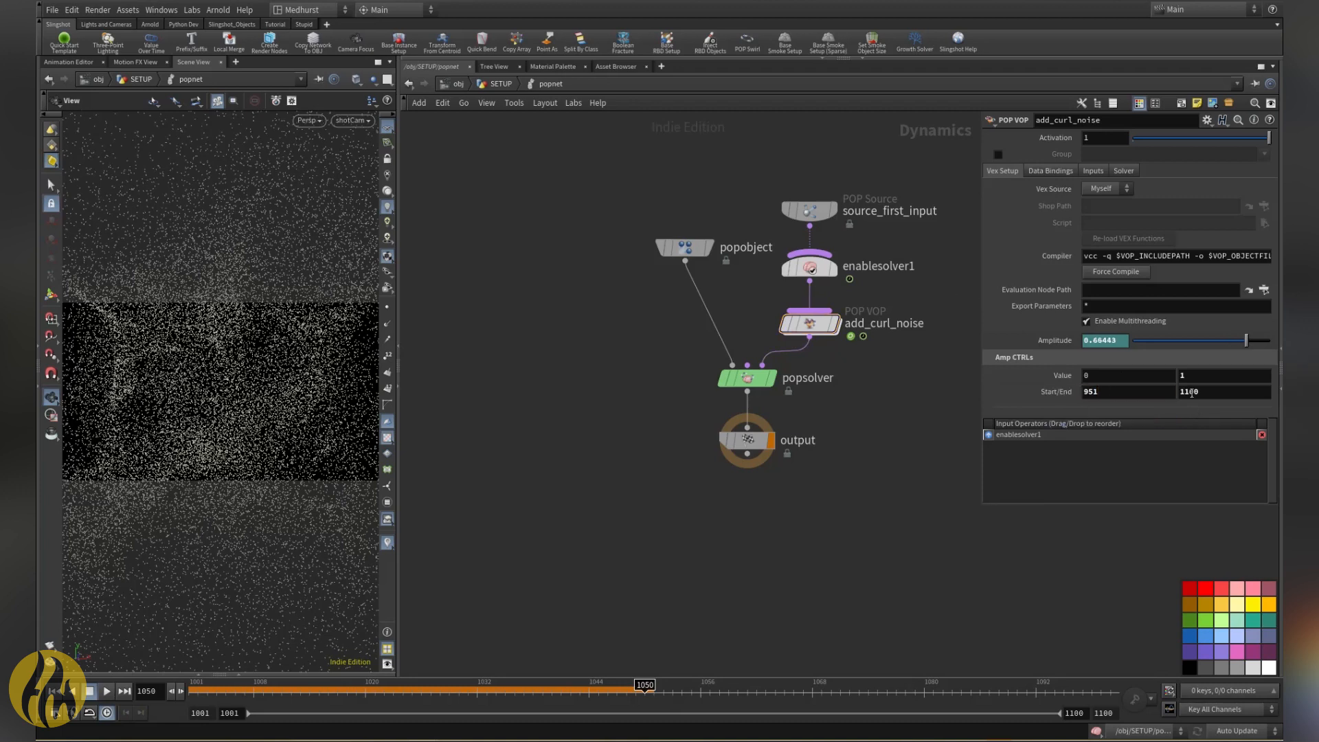
pyautogui.press('Tab')
pyautogui.write('2')
pyautogui.press('Tab')
pyautogui.write('0.75')
pyautogui.press('Return')
pyautogui.press('Tab')
pyautogui.write('100')
pyautogui.press('Return')
pyautogui.click(1224, 395)
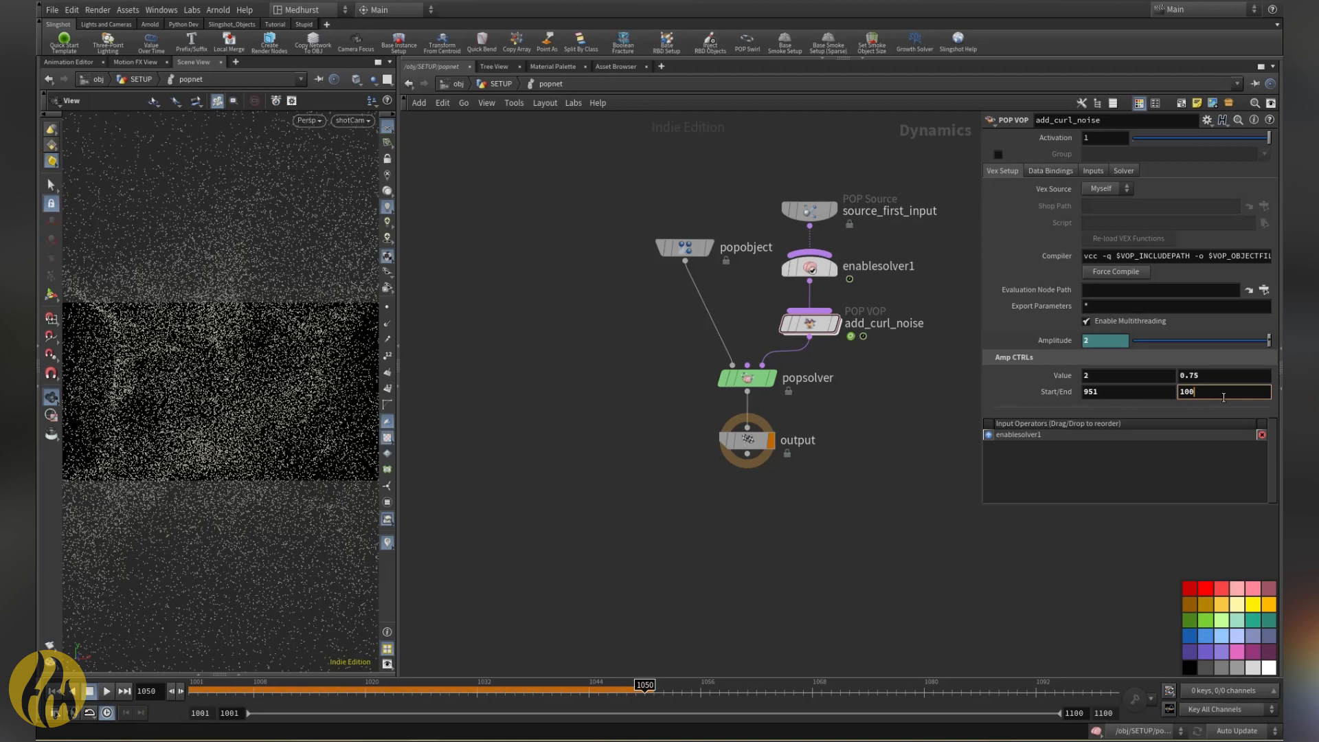
pyautogui.press('Return')
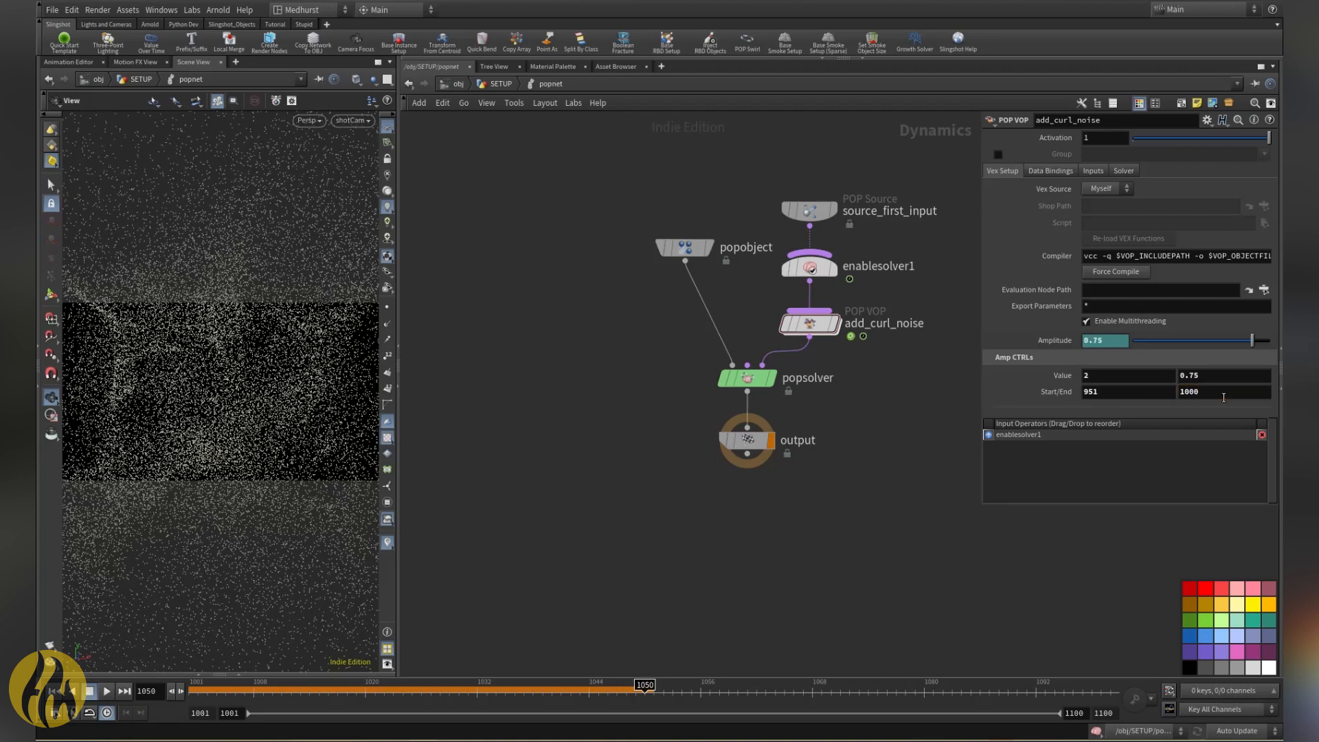
# Step: Play back the simulation to check the motion, and set the starting Value in Amp CTRLS to 4
pyautogui.click(106, 691)
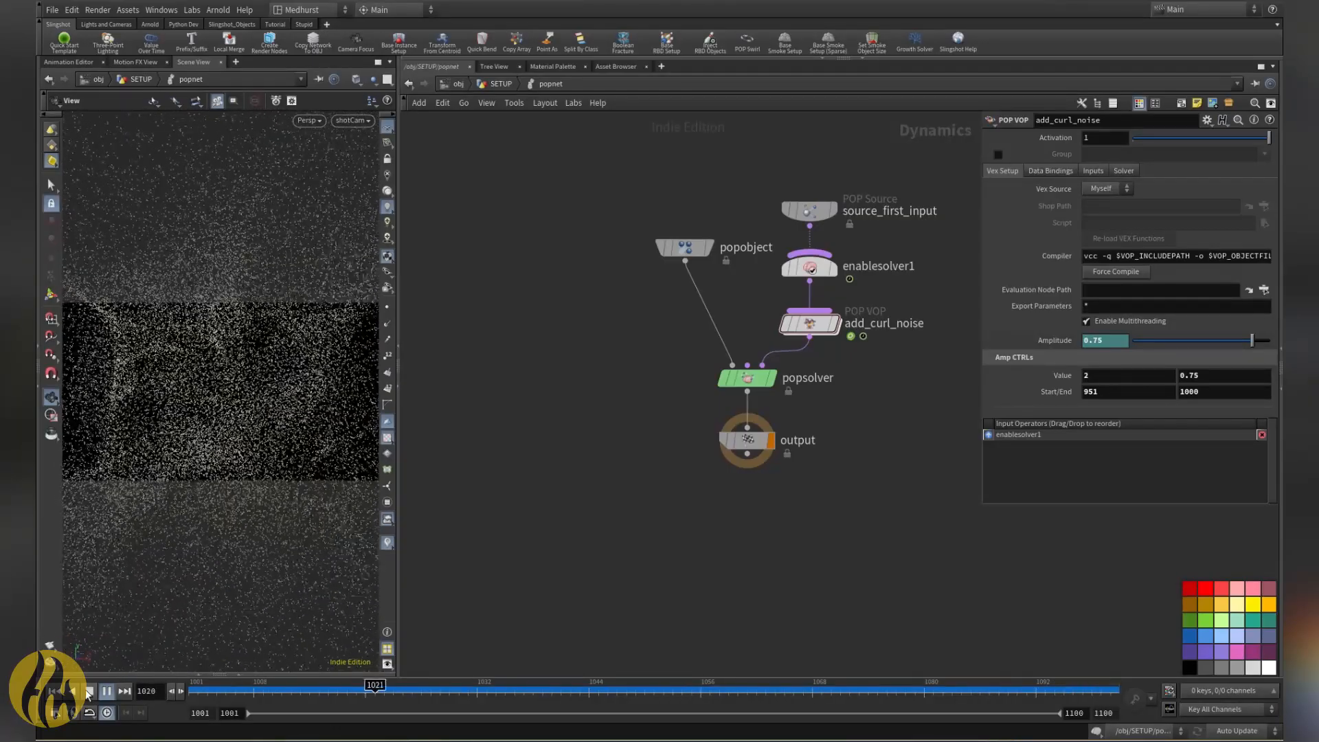
pyautogui.click(88, 692)
pyautogui.click(1101, 376)
pyautogui.write('4')
pyautogui.press('Return')
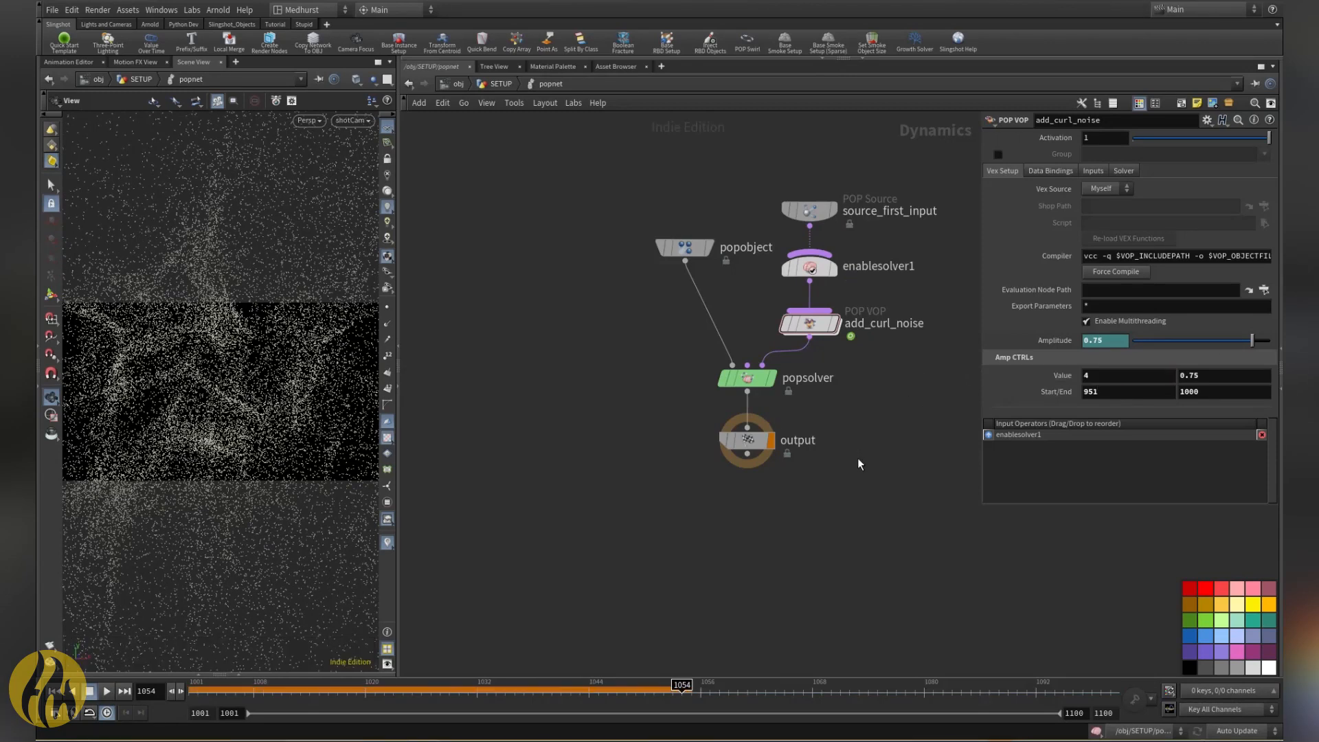
# Step: Restart at frame 1001 and review the resimulated particles from the SETUP level through frame 1100
pyautogui.click(55, 691)
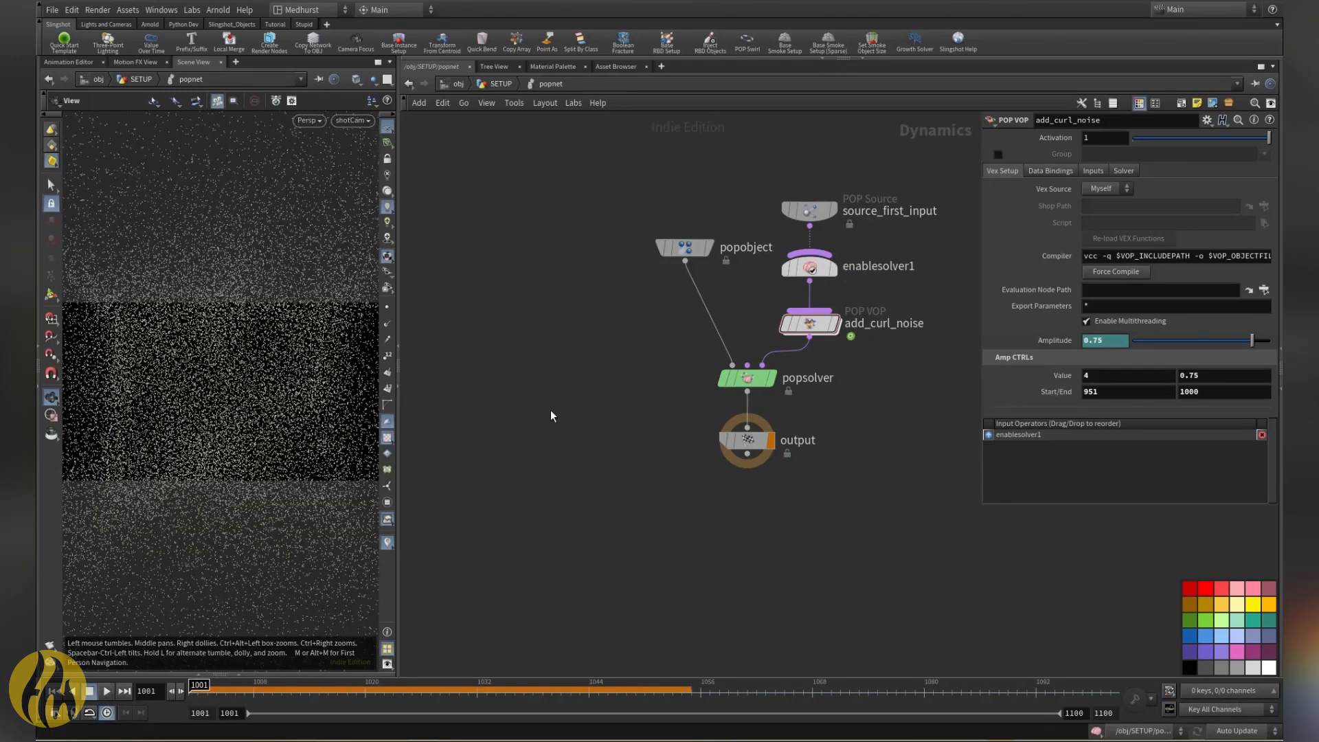
pyautogui.click(501, 84)
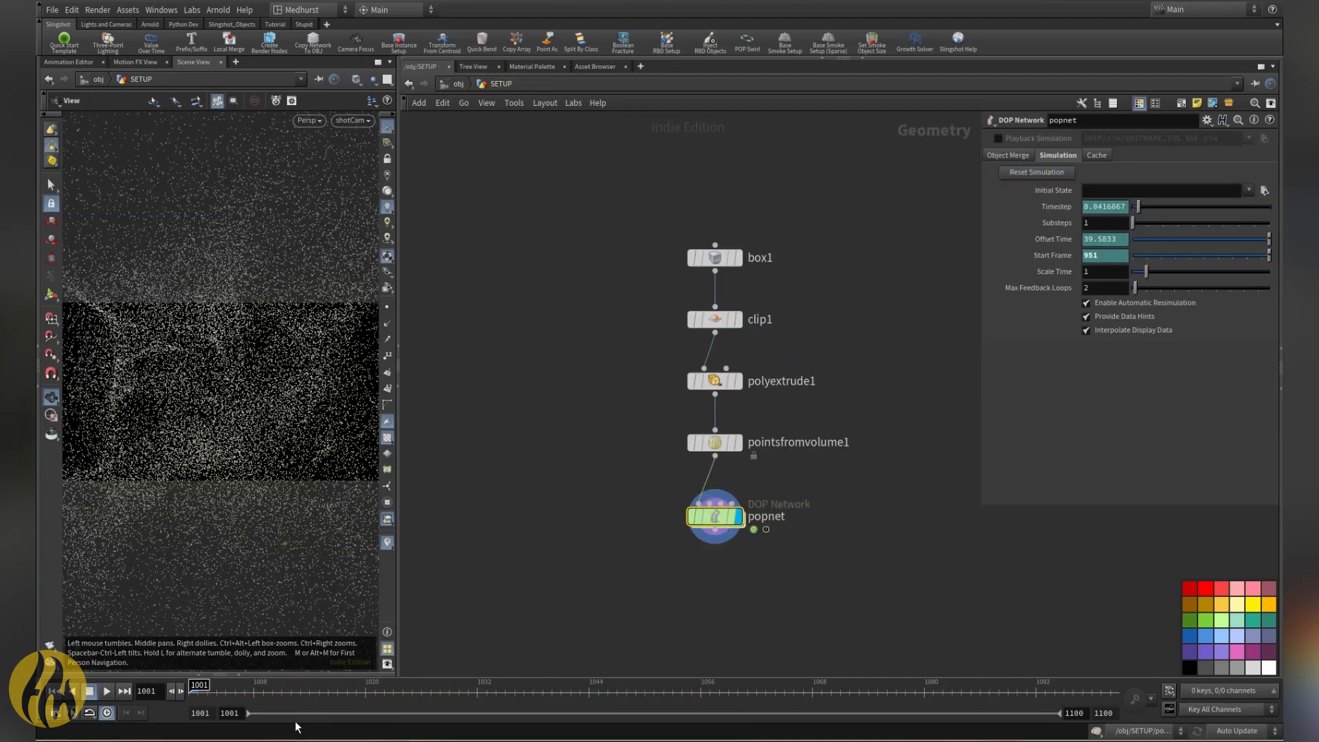
pyautogui.click(109, 691)
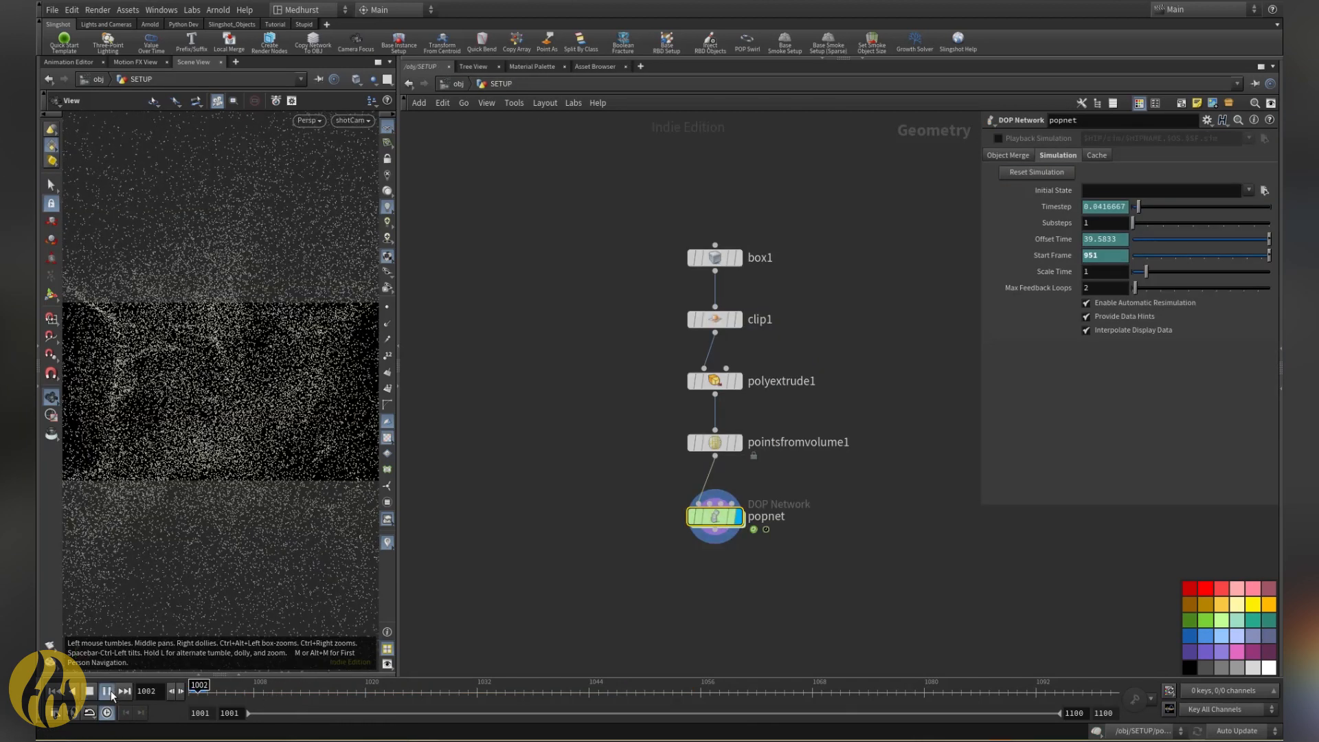
pyautogui.moveTo(266, 689); pyautogui.dragTo(1161, 639)
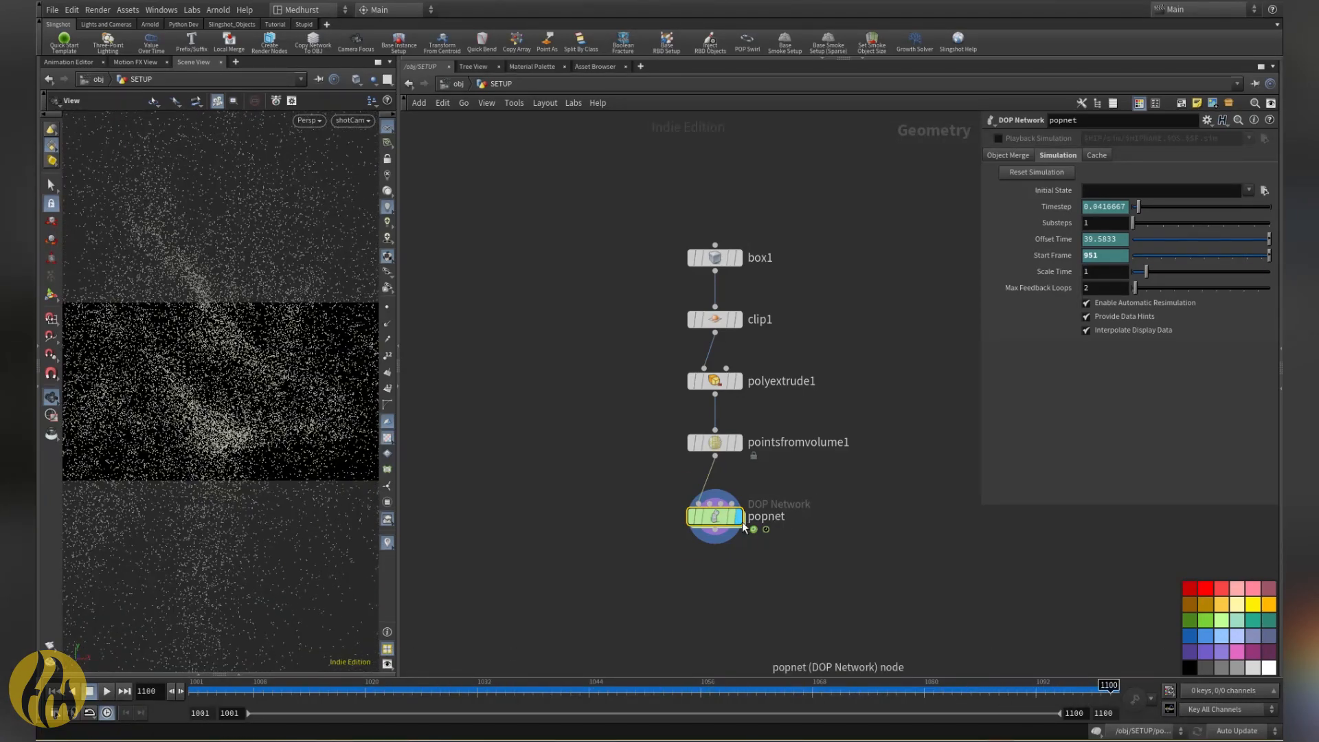
# Step: Add a POP Speed Limit node inside popnet between add_curl_noise and popsolver
pyautogui.doubleClick(711, 518)
pyautogui.press('Tab')
pyautogui.write('popsp')
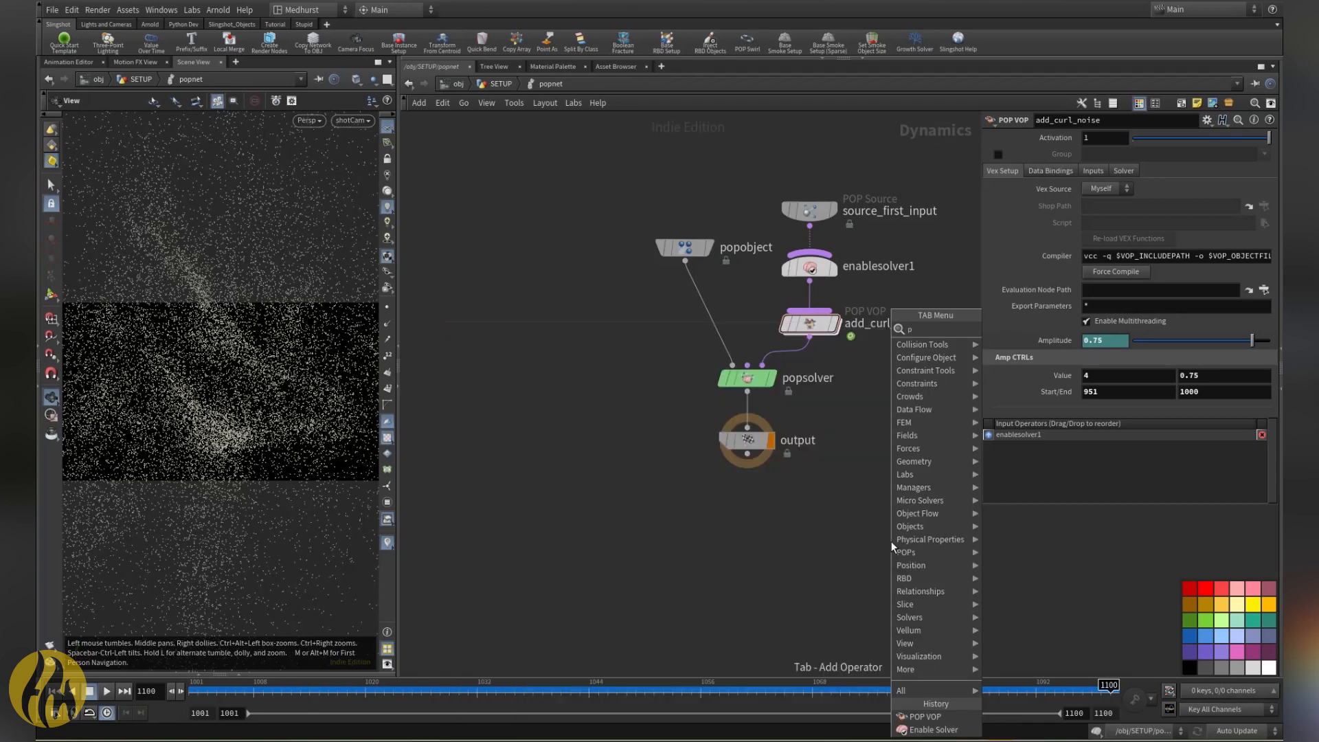
pyautogui.press('Return')
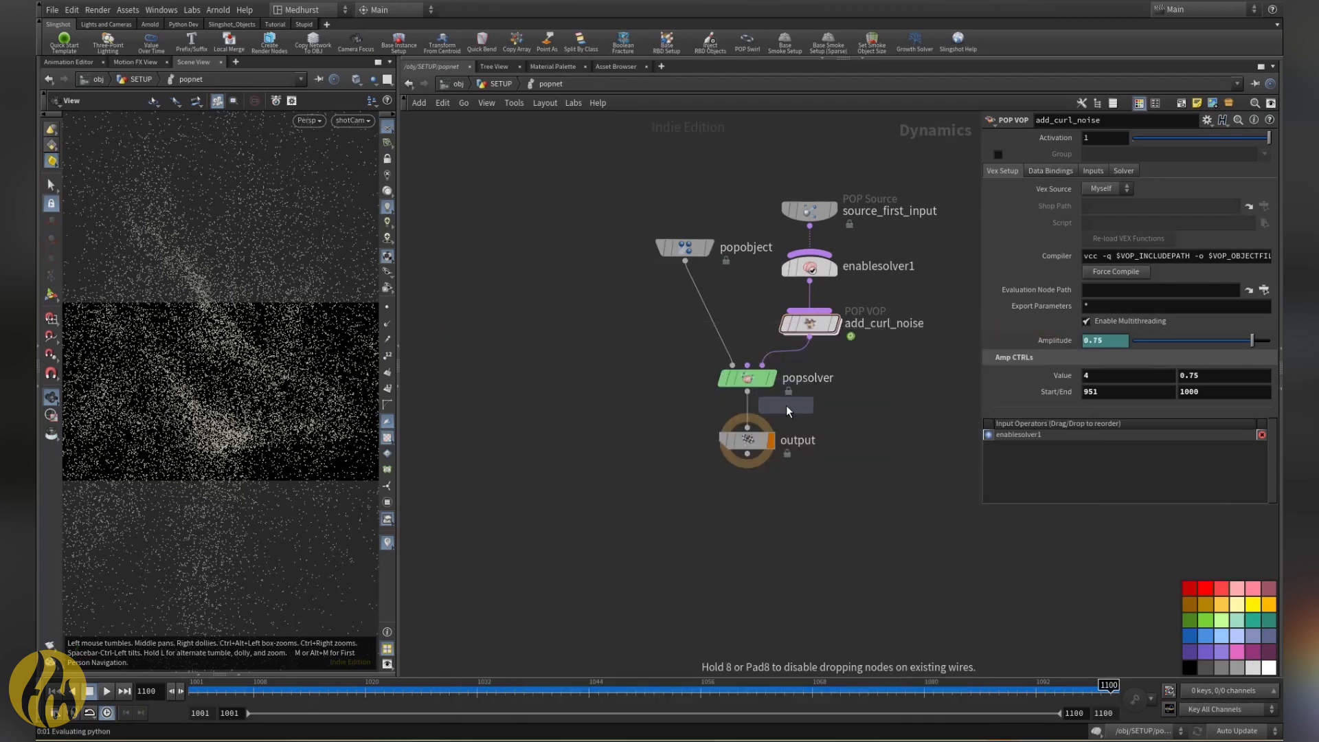
pyautogui.click(809, 375)
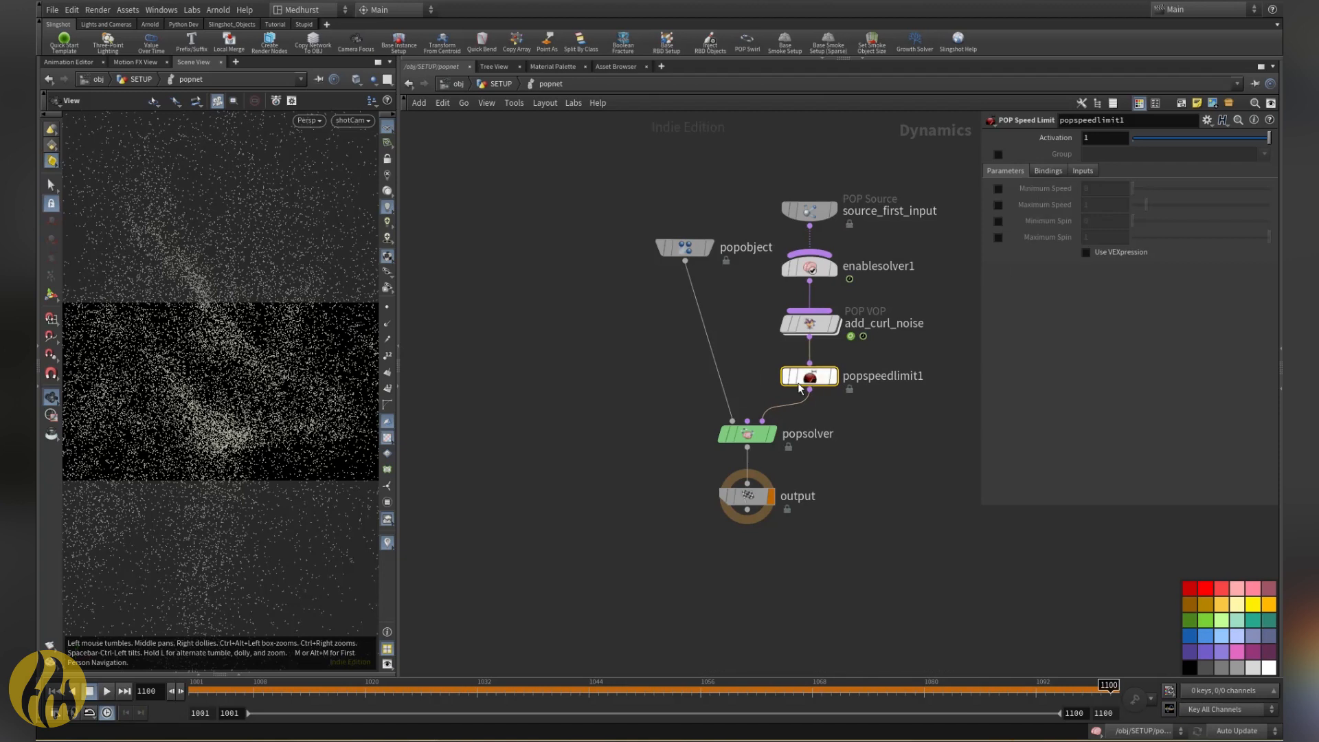
# Step: Return to frame 1001 and create a Geometry object named Dart beside SETUP at object level
pyautogui.press('u')
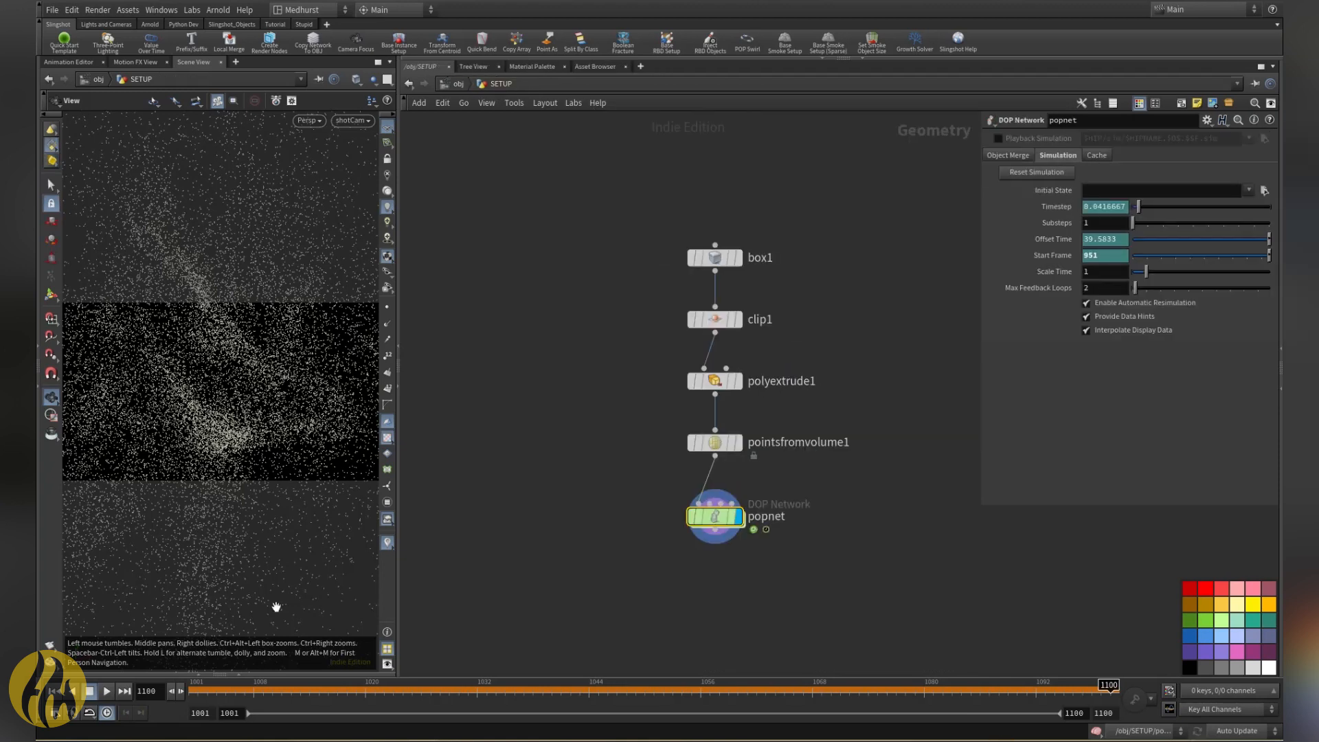
pyautogui.click(54, 691)
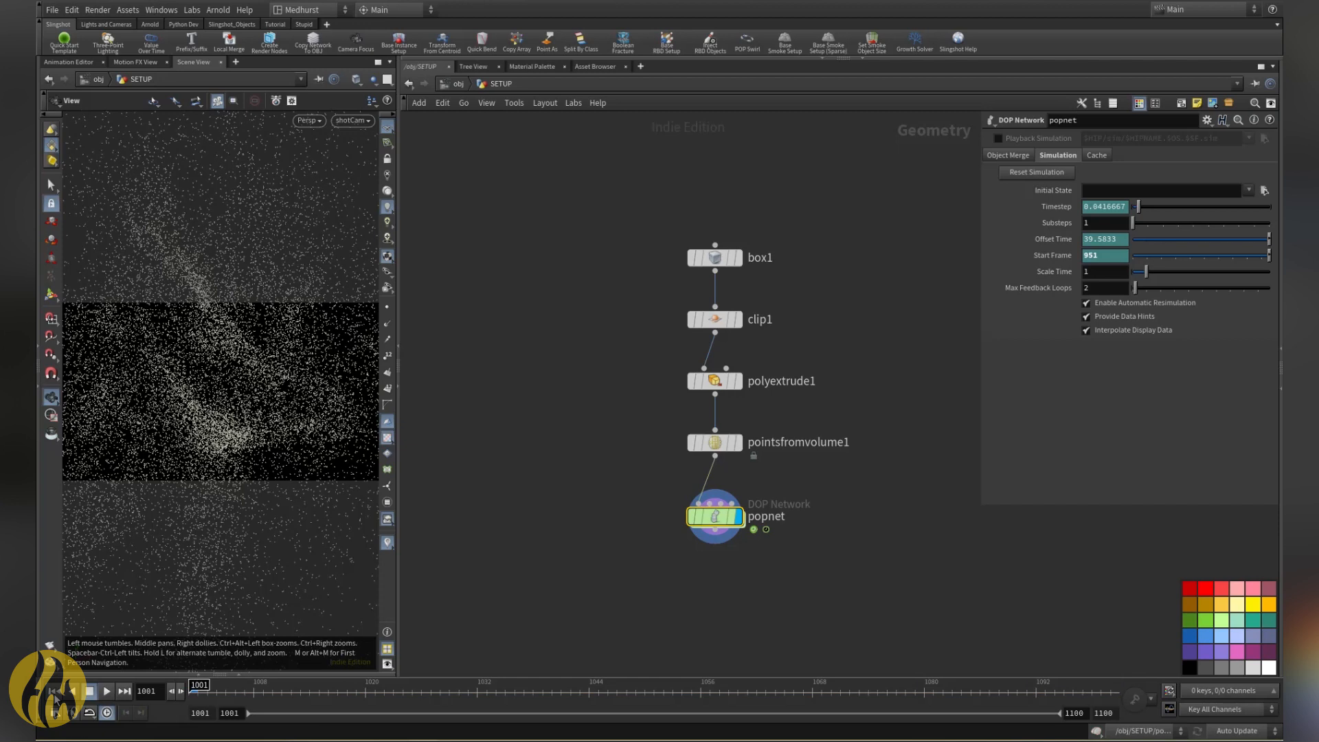
pyautogui.press('u')
pyautogui.press('Tab')
pyautogui.write('geo')
pyautogui.press('Return')
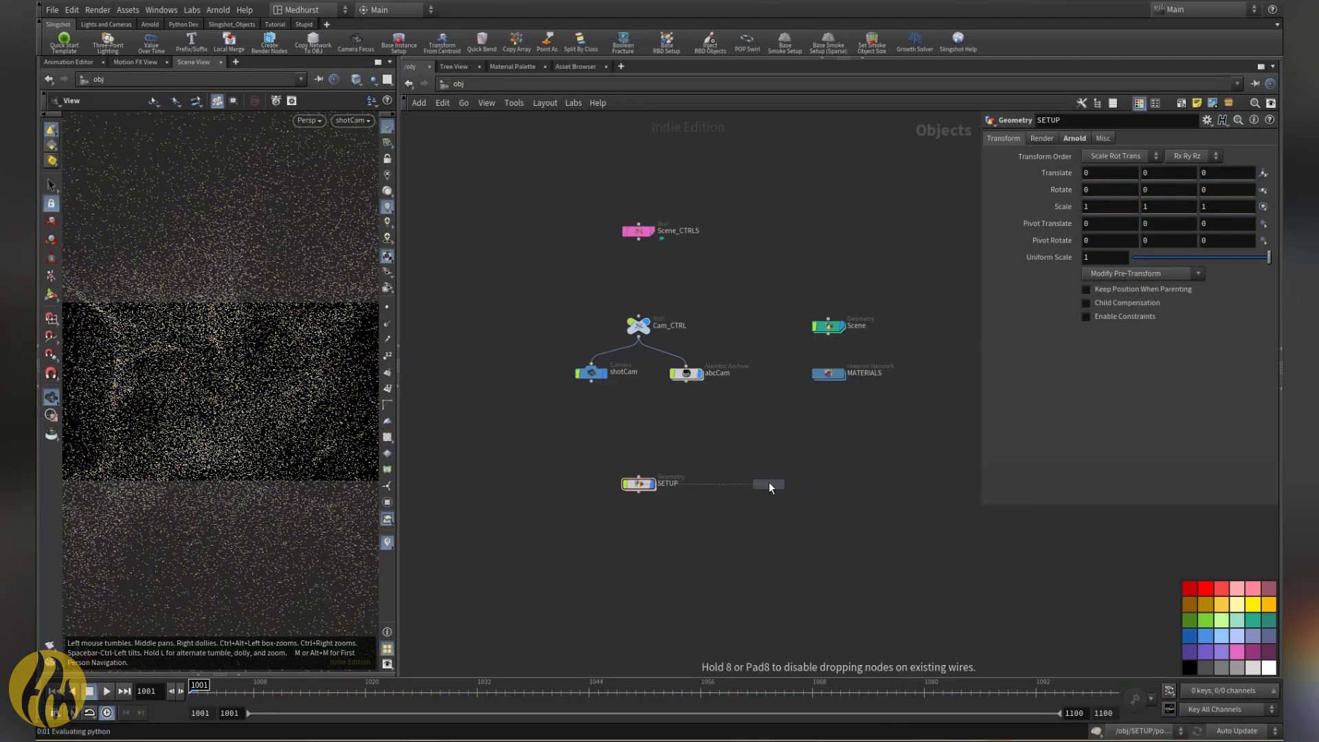
pyautogui.click(769, 482)
pyautogui.doubleClick(797, 484)
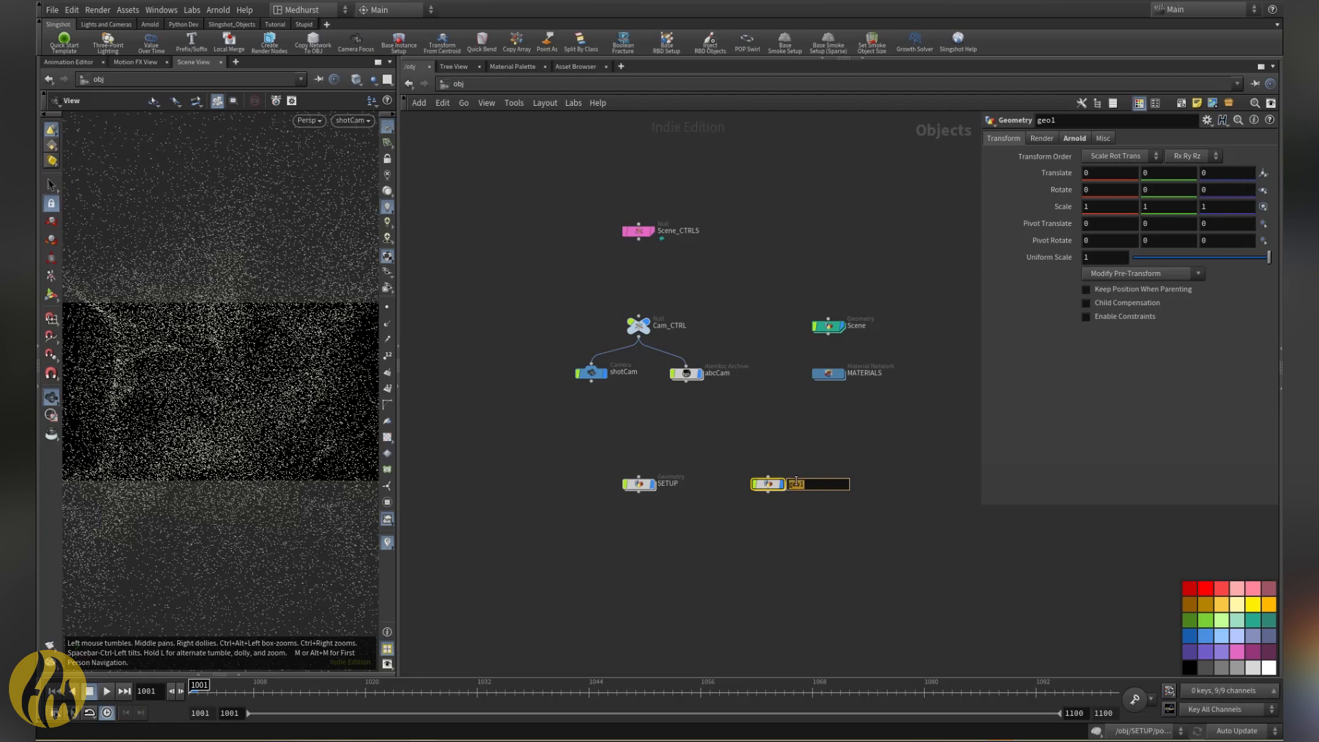
pyautogui.press('Return')
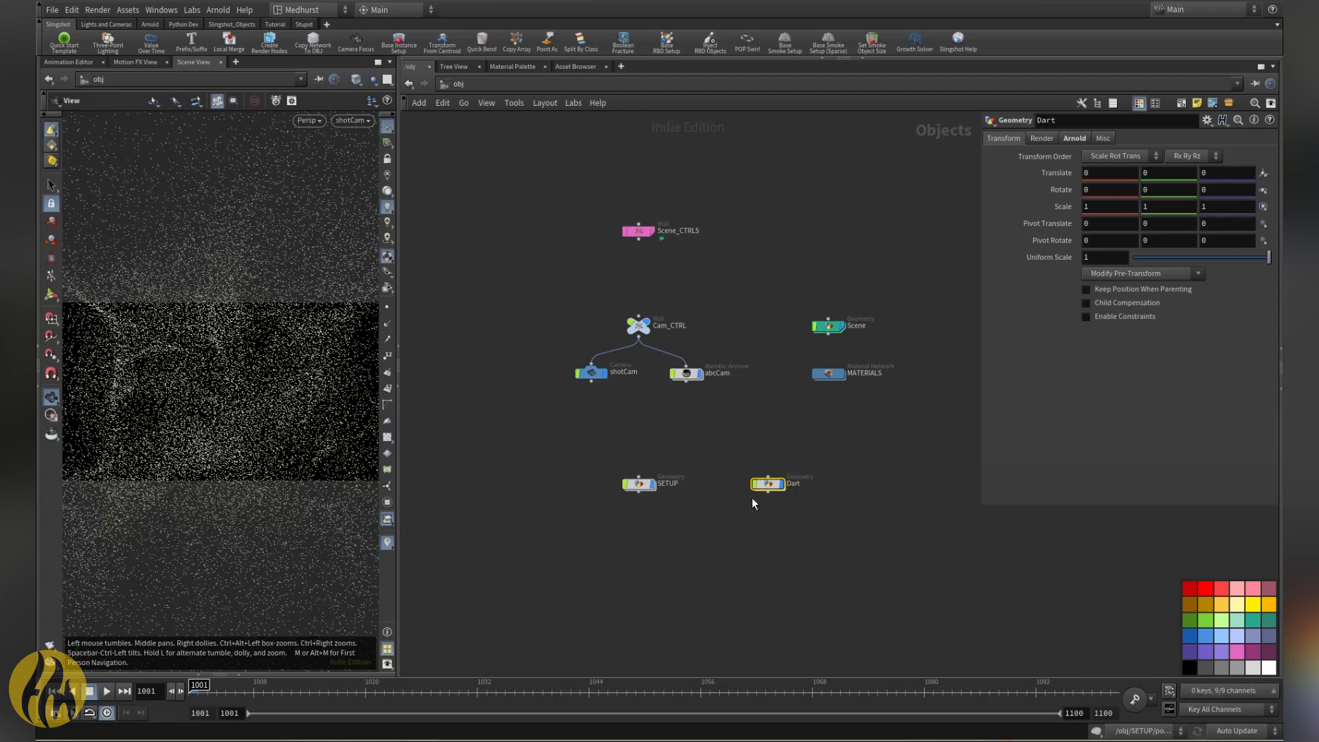
# Step: Add a Tube node inside Dart and set its Orientation to Z Axis
pyautogui.press('Return')
pyautogui.press('Tab')
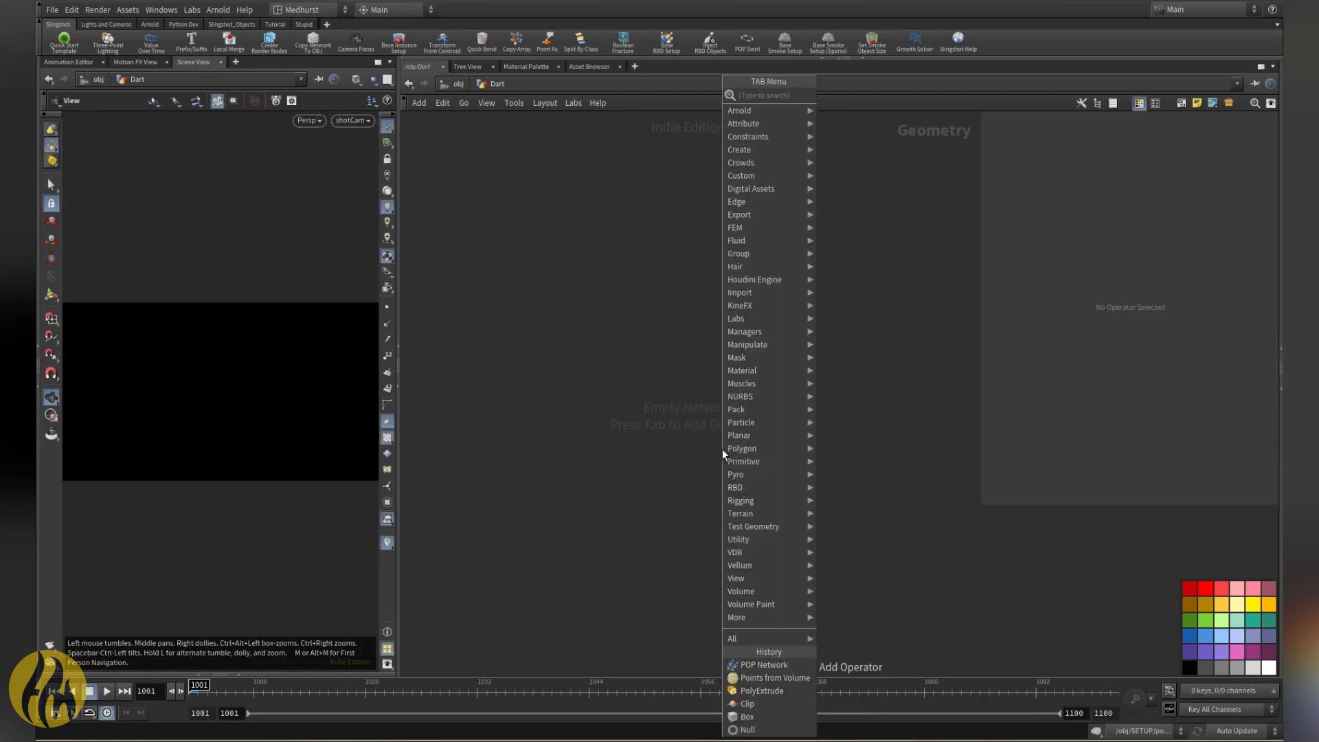
pyautogui.write('tu')
pyautogui.press('Return')
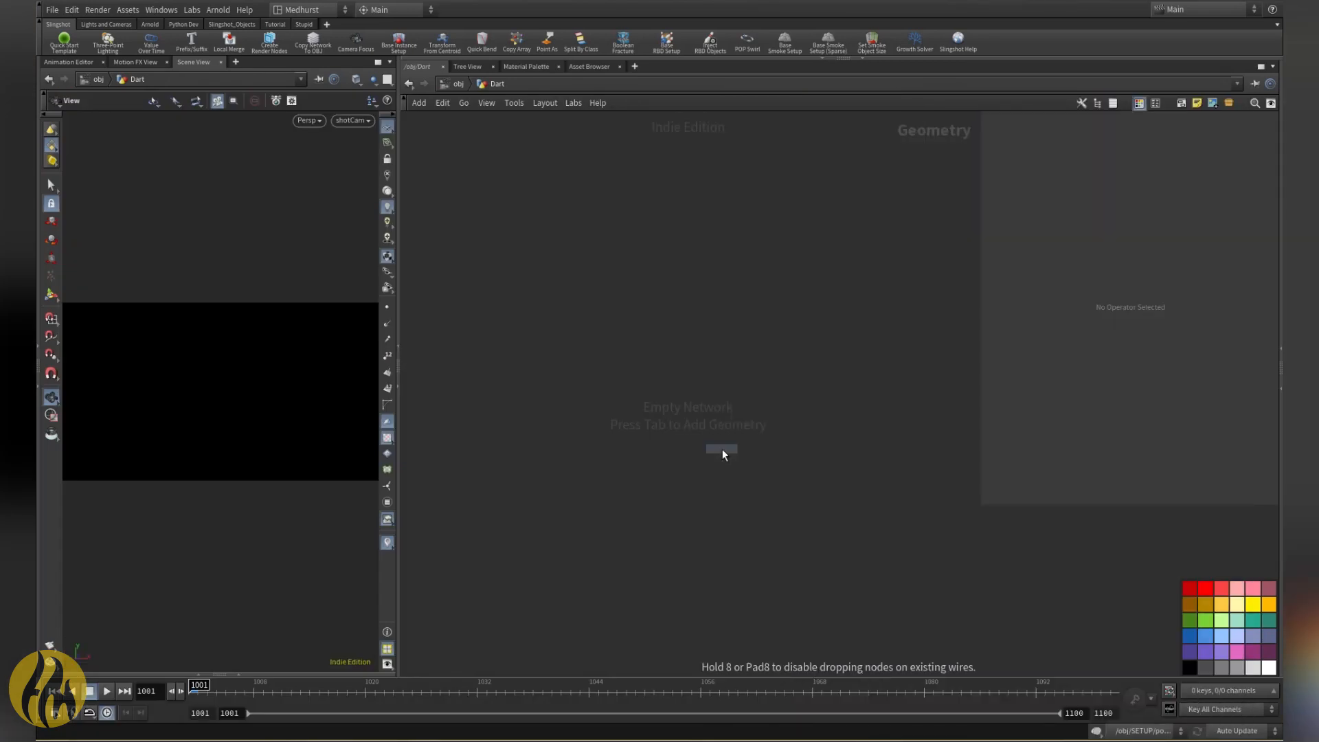
pyautogui.click(662, 384)
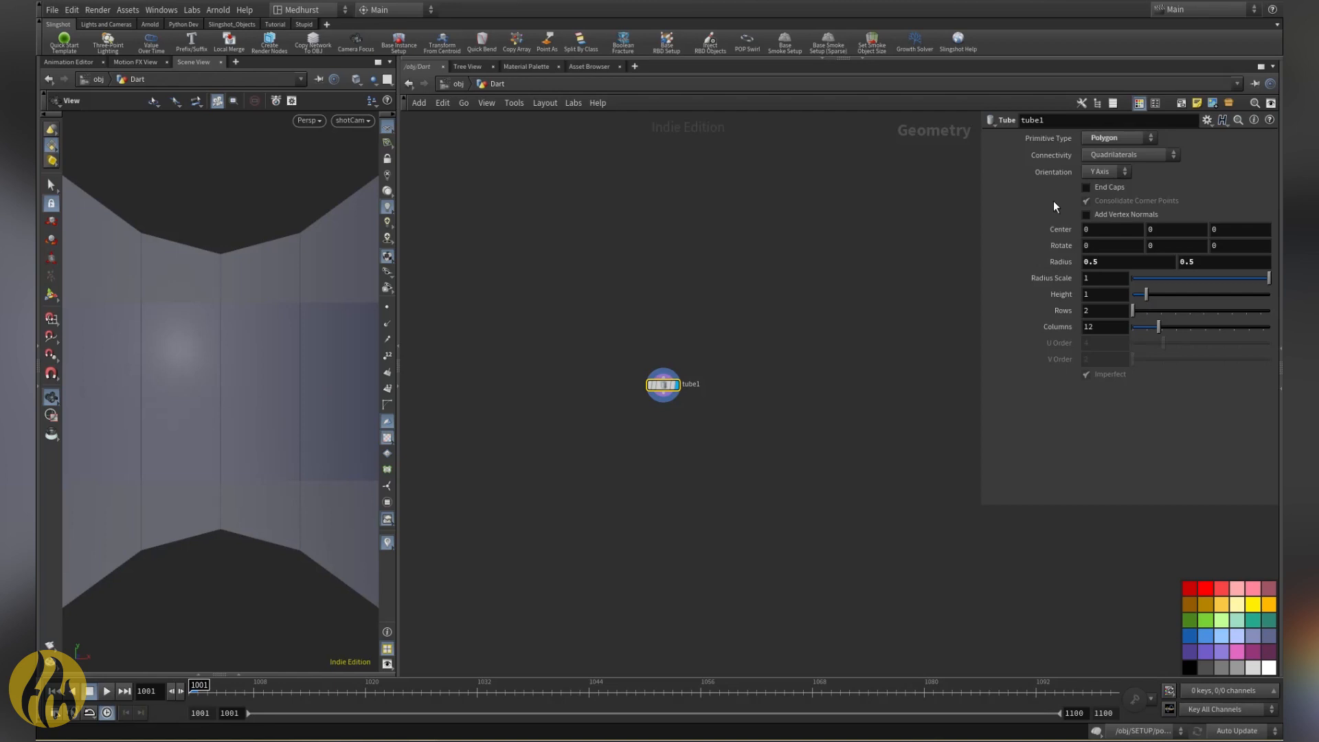
pyautogui.click(1112, 173)
pyautogui.click(1099, 211)
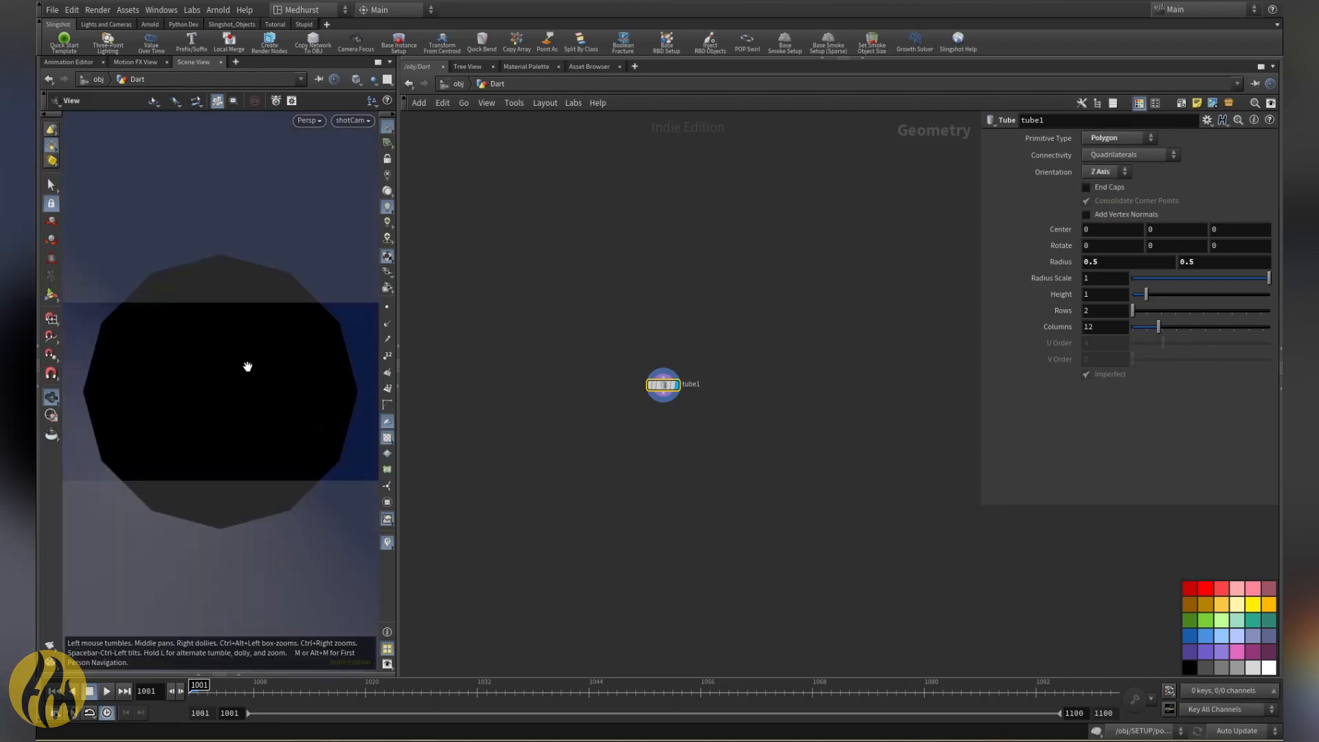
# Step: Turn tube1 into a long cone by setting its first Radius value to 0 and its Height to 2.33
pyautogui.press('g')
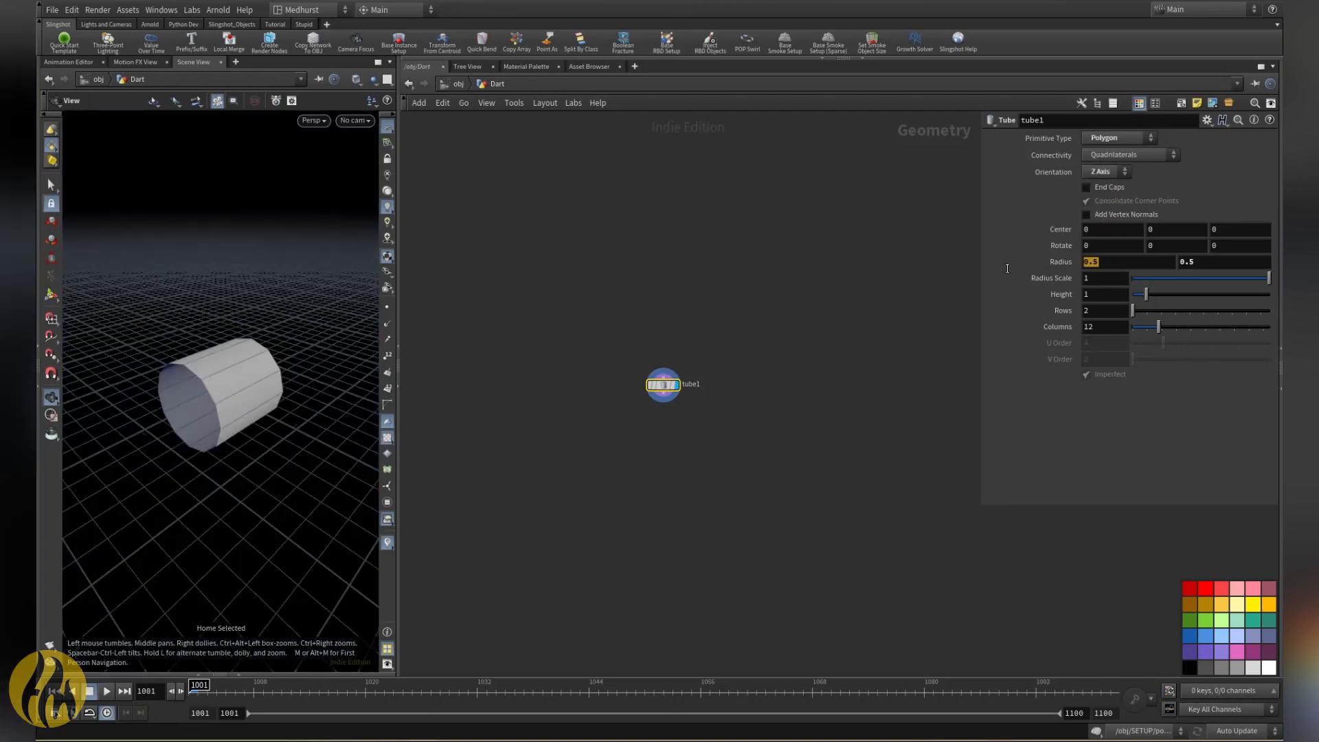
pyautogui.moveTo(1105, 263)
pyautogui.mouseDown(button='middle')
pyautogui.moveTo(1107, 275)
pyautogui.moveTo(1071, 275)
pyautogui.moveTo(1105, 276)
pyautogui.mouseUp(button='middle')
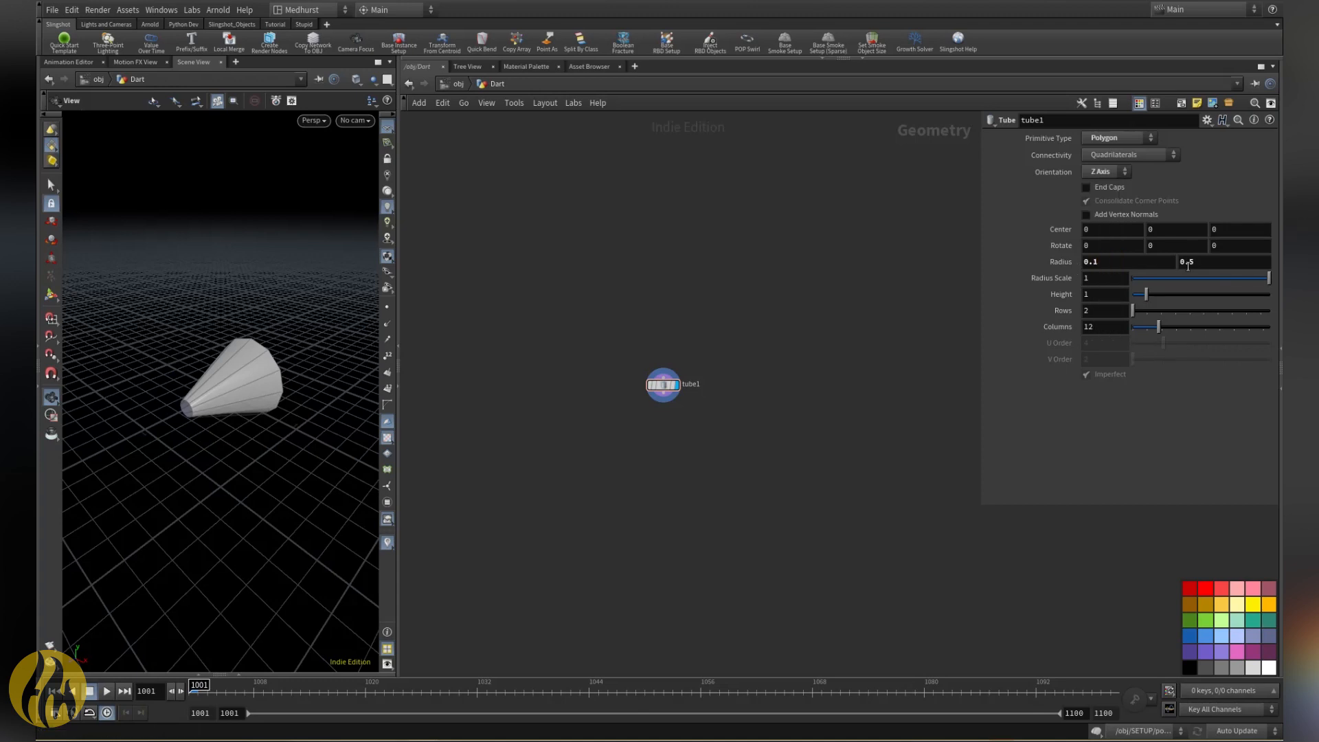
pyautogui.click(1133, 263)
pyautogui.press('Return')
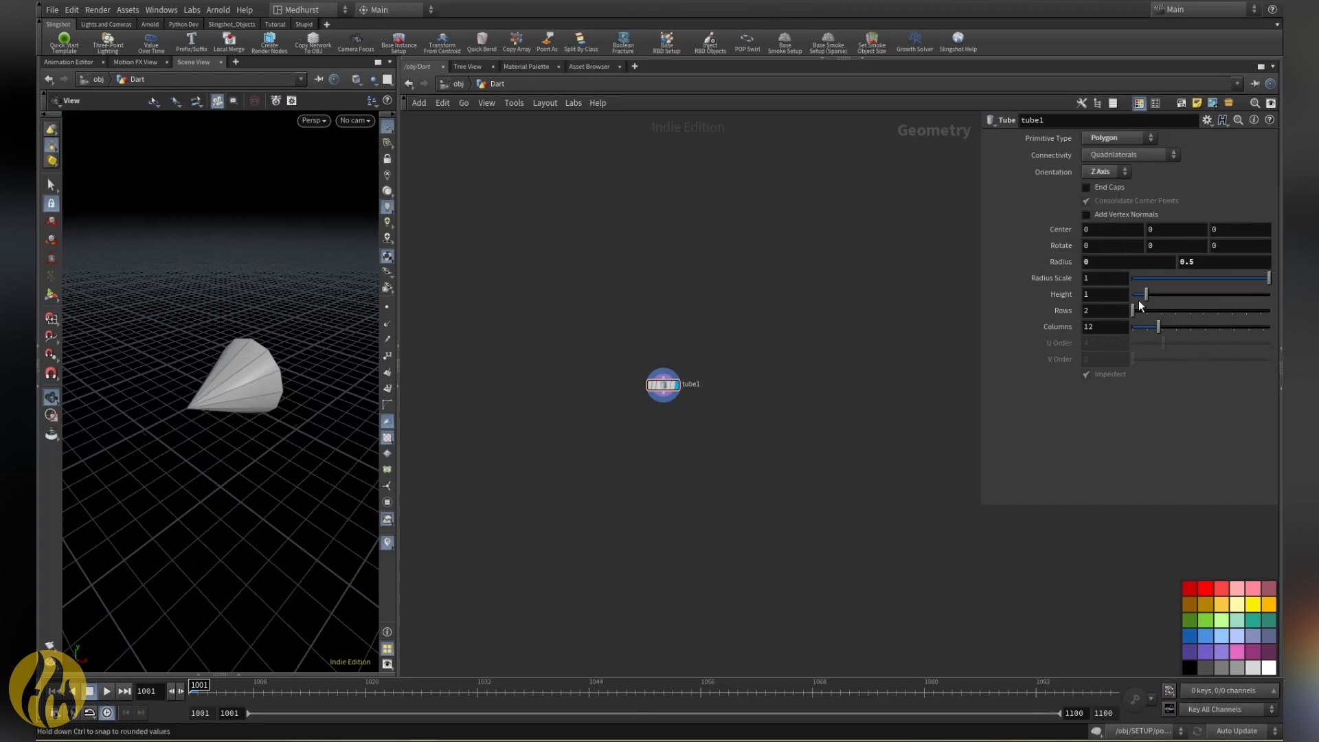
pyautogui.moveTo(1145, 295); pyautogui.dragTo(1164, 294)
pyautogui.moveTo(294, 339); pyautogui.dragTo(219, 323)
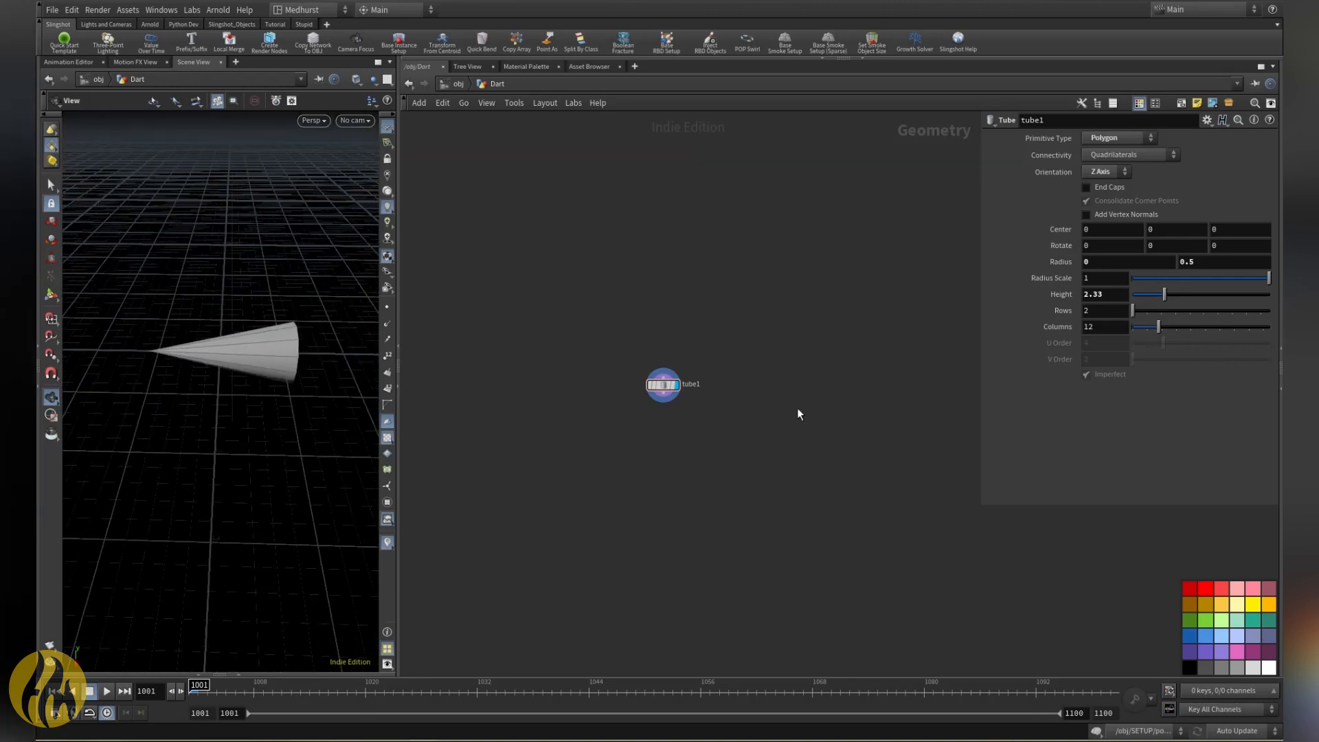
# Step: Increase the cone's mesh density to 23 Rows and 28 Columns
pyautogui.moveTo(1134, 311); pyautogui.dragTo(1205, 327)
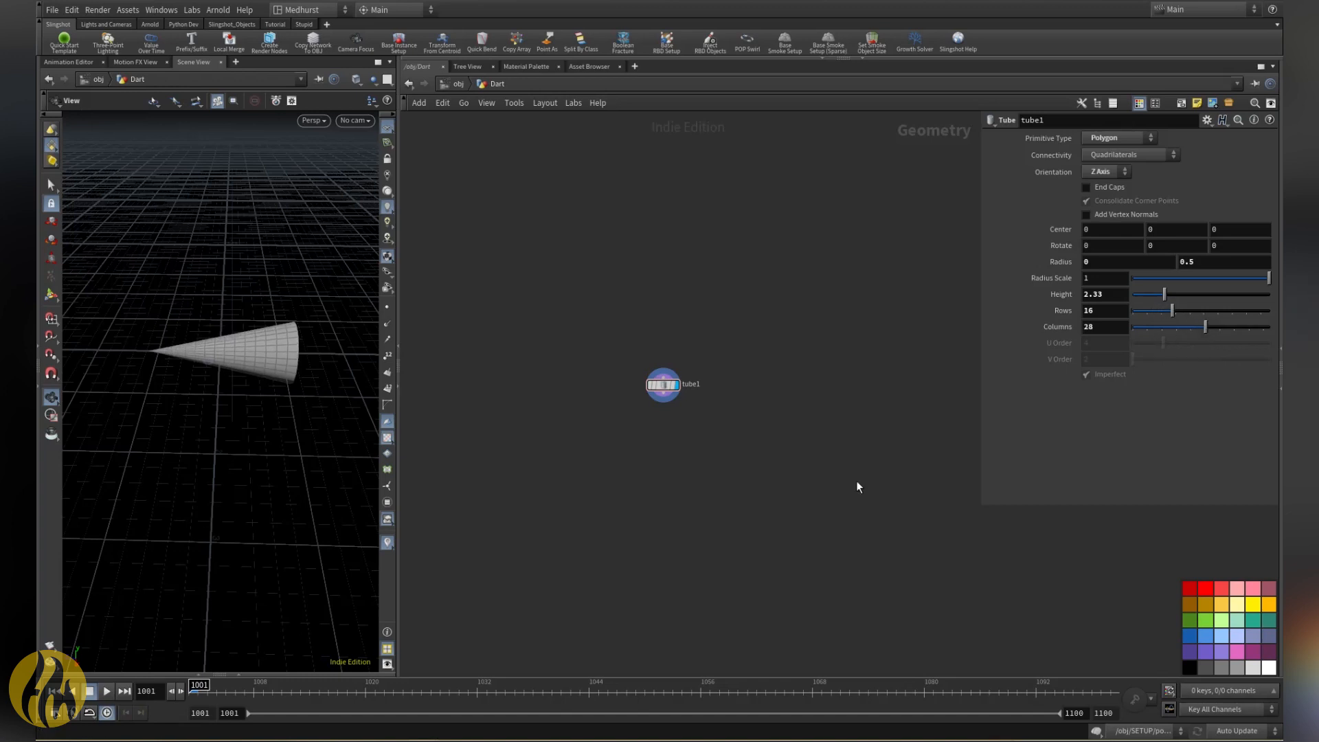
pyautogui.moveTo(229, 323); pyautogui.dragTo(312, 358)
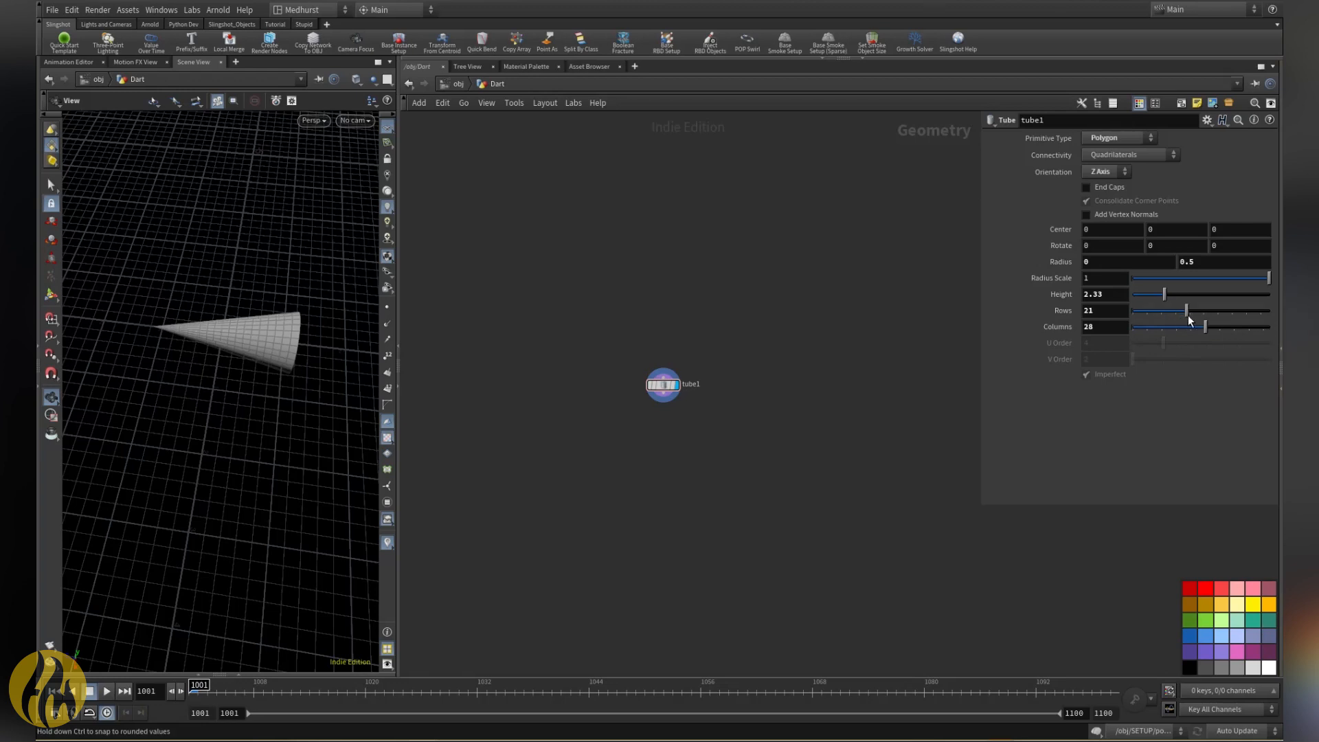
pyautogui.moveTo(290, 357); pyautogui.dragTo(227, 330)
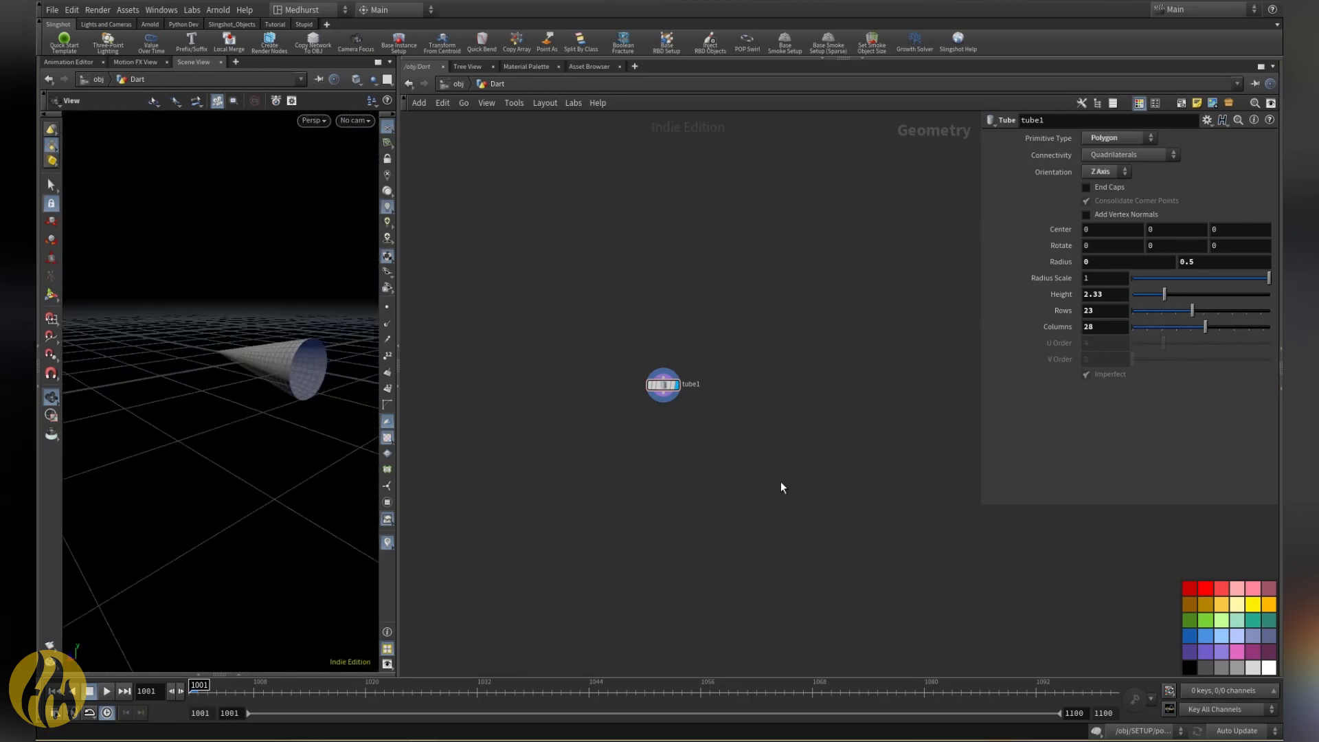
# Step: Add a PolyFill node below tube1 in the Dart network
pyautogui.press('Tab')
pyautogui.write('po')
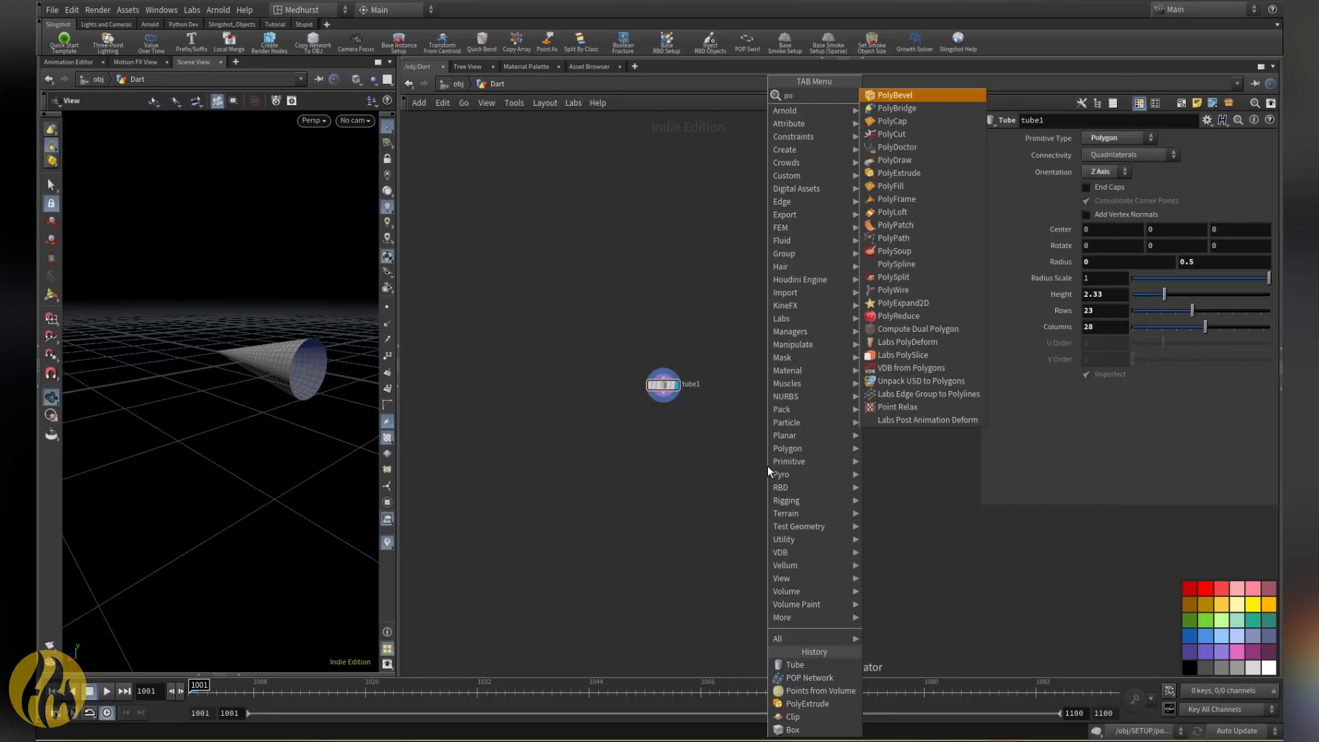
pyautogui.write('lyfill')
pyautogui.press('Return')
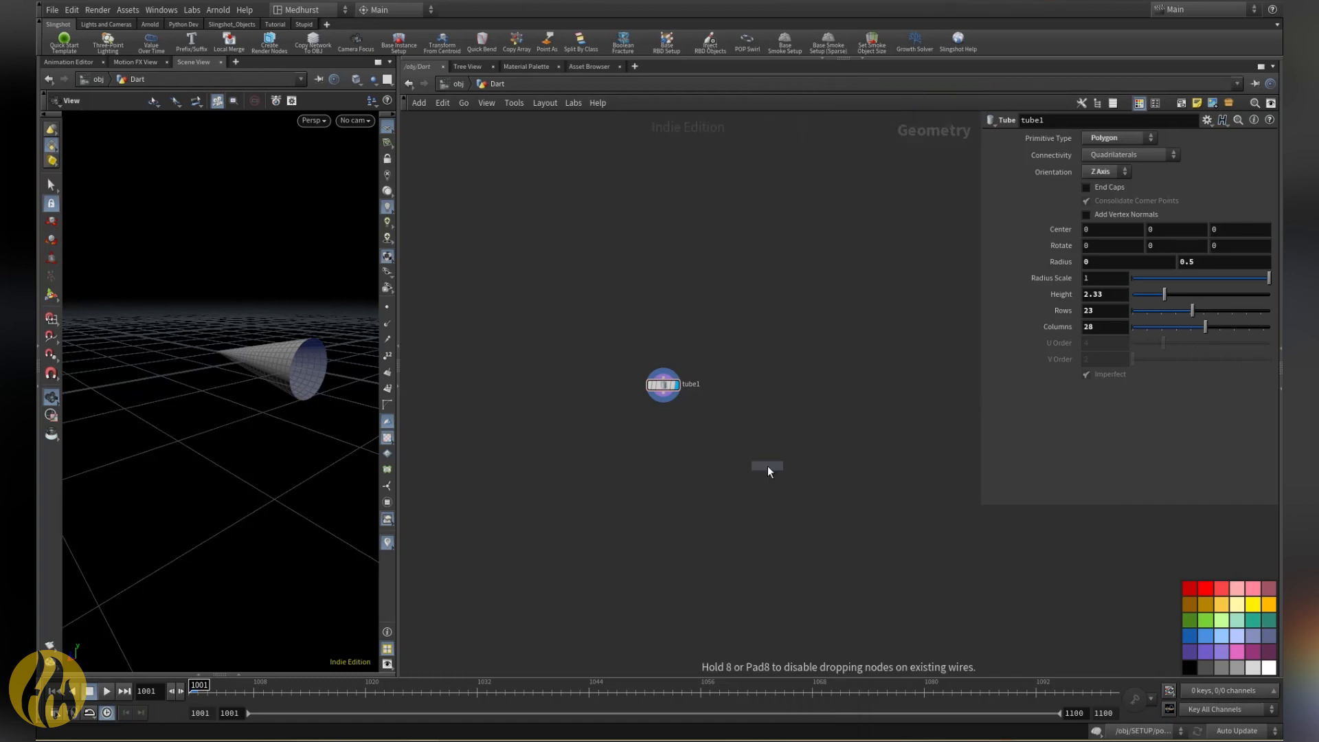
pyautogui.click(727, 461)
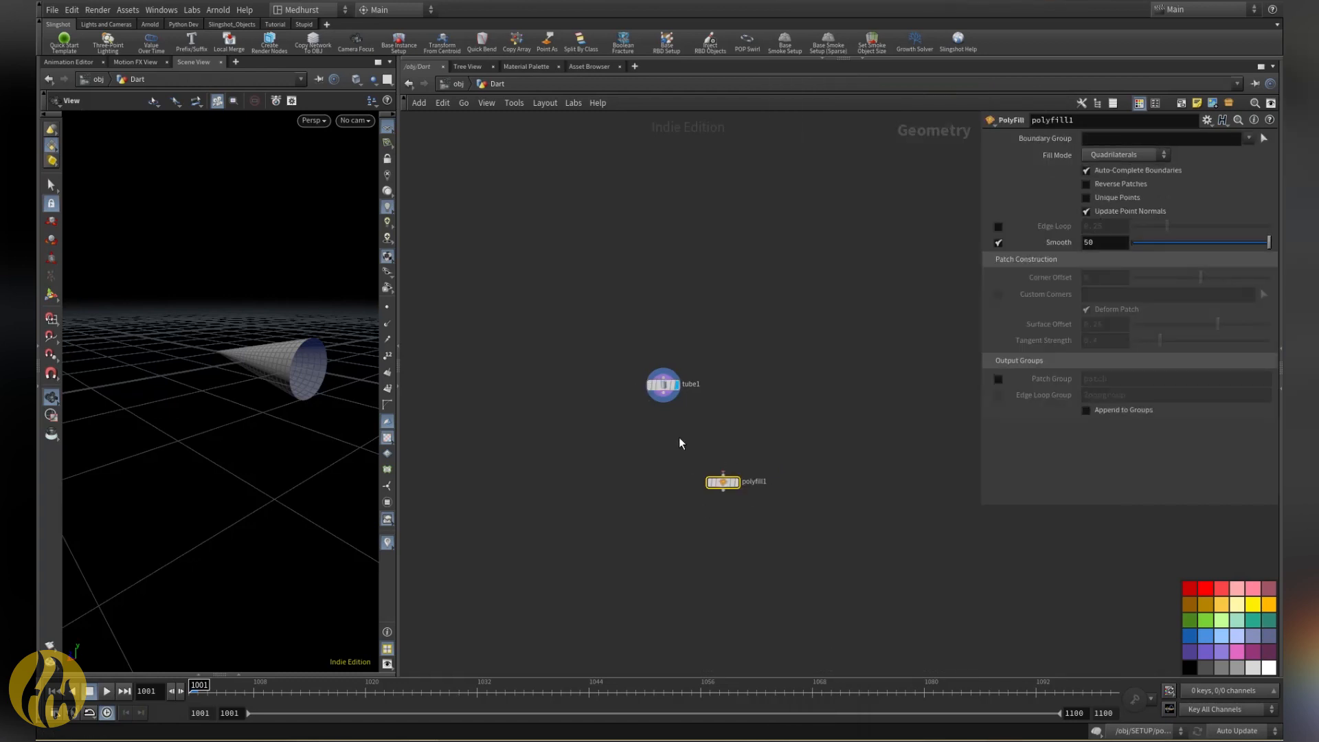
# Step: Add a Fuse node wired between tube1 and polyfill1, and display polyfill1
pyautogui.press('Tab')
pyautogui.press('Return')
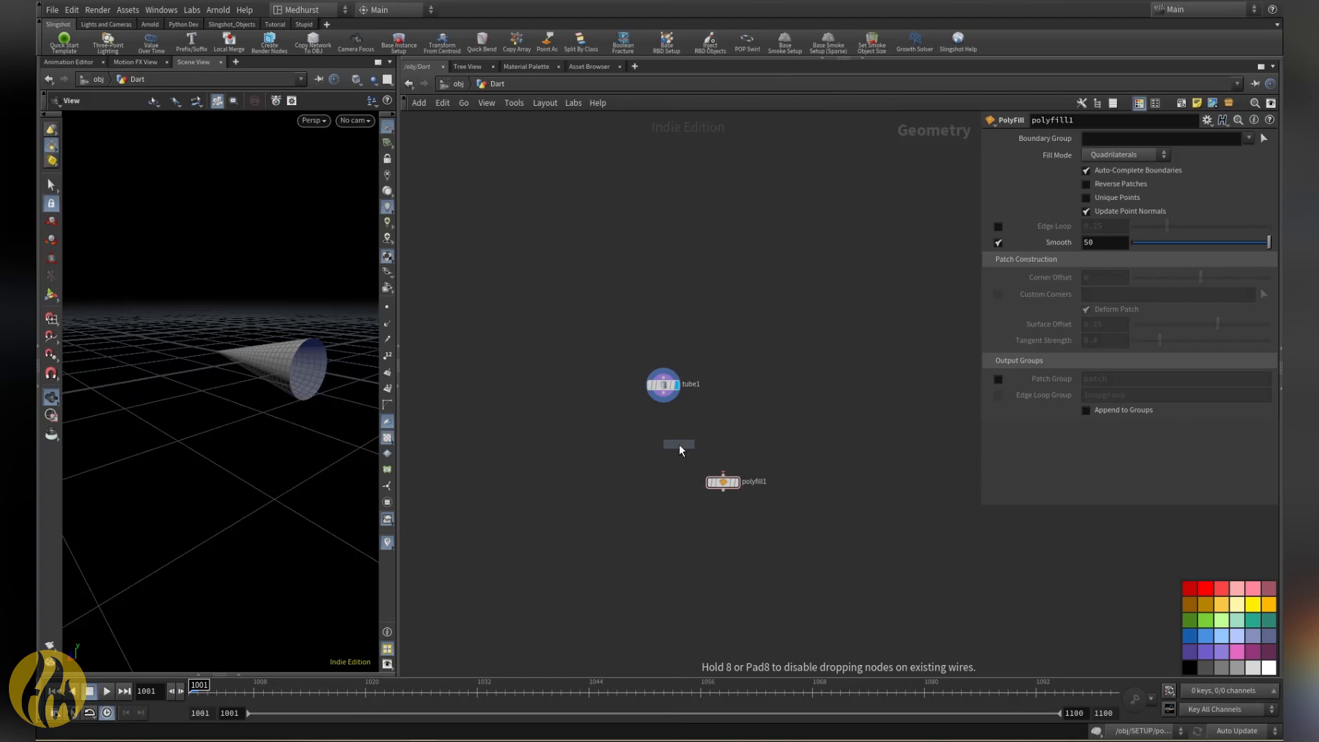
pyautogui.click(679, 444)
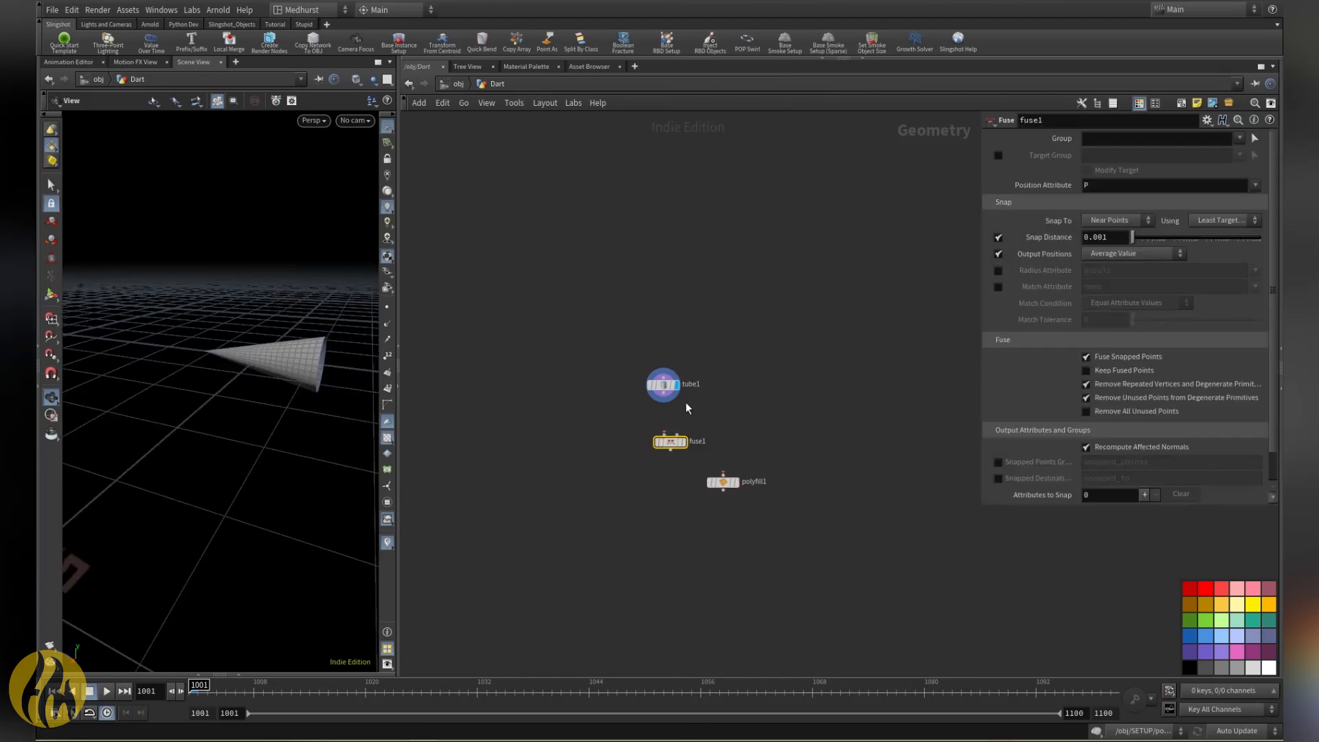
pyautogui.moveTo(670, 442)
pyautogui.mouseDown()
pyautogui.moveTo(663, 424)
pyautogui.moveTo(723, 476)
pyautogui.moveTo(668, 465)
pyautogui.mouseUp()
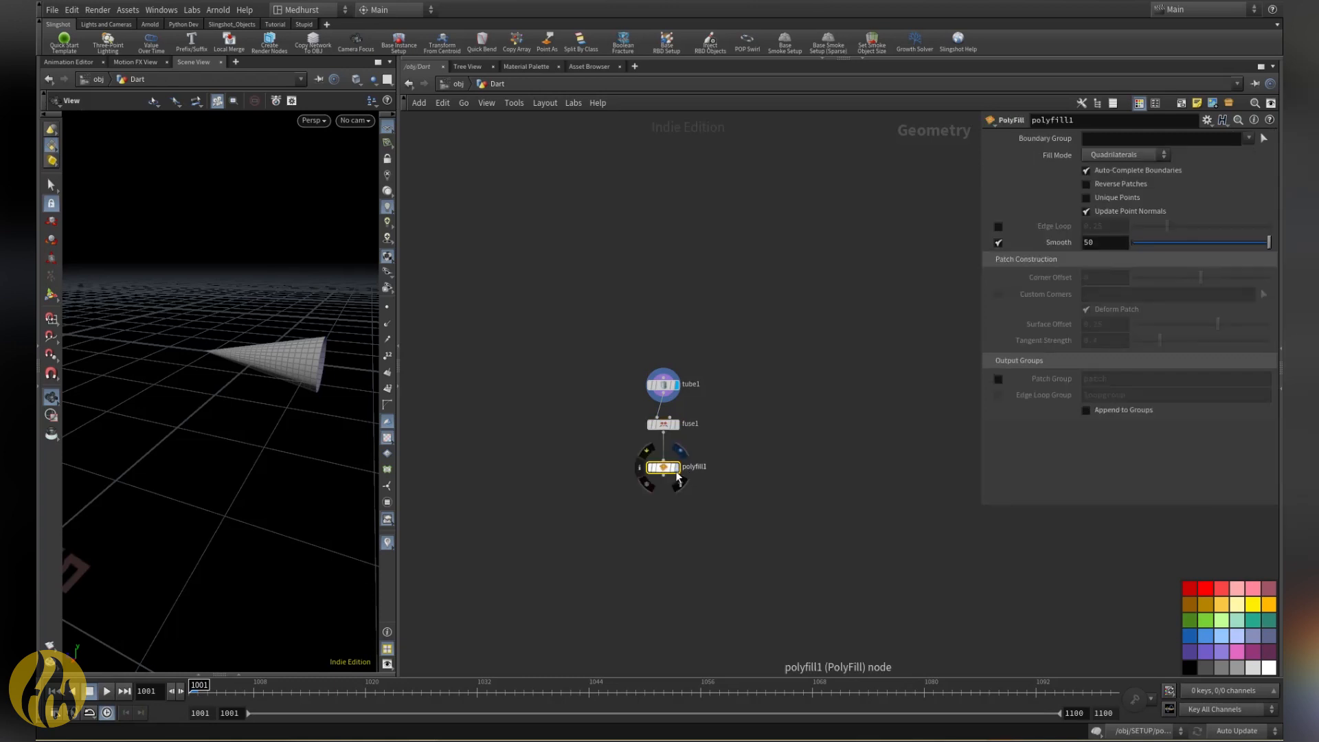
pyautogui.click(680, 467)
# Step: Set polyfill1's Fill Mode to Single Polygon and enable its Patch Group output named patch
pyautogui.moveTo(271, 330); pyautogui.dragTo(484, 342)
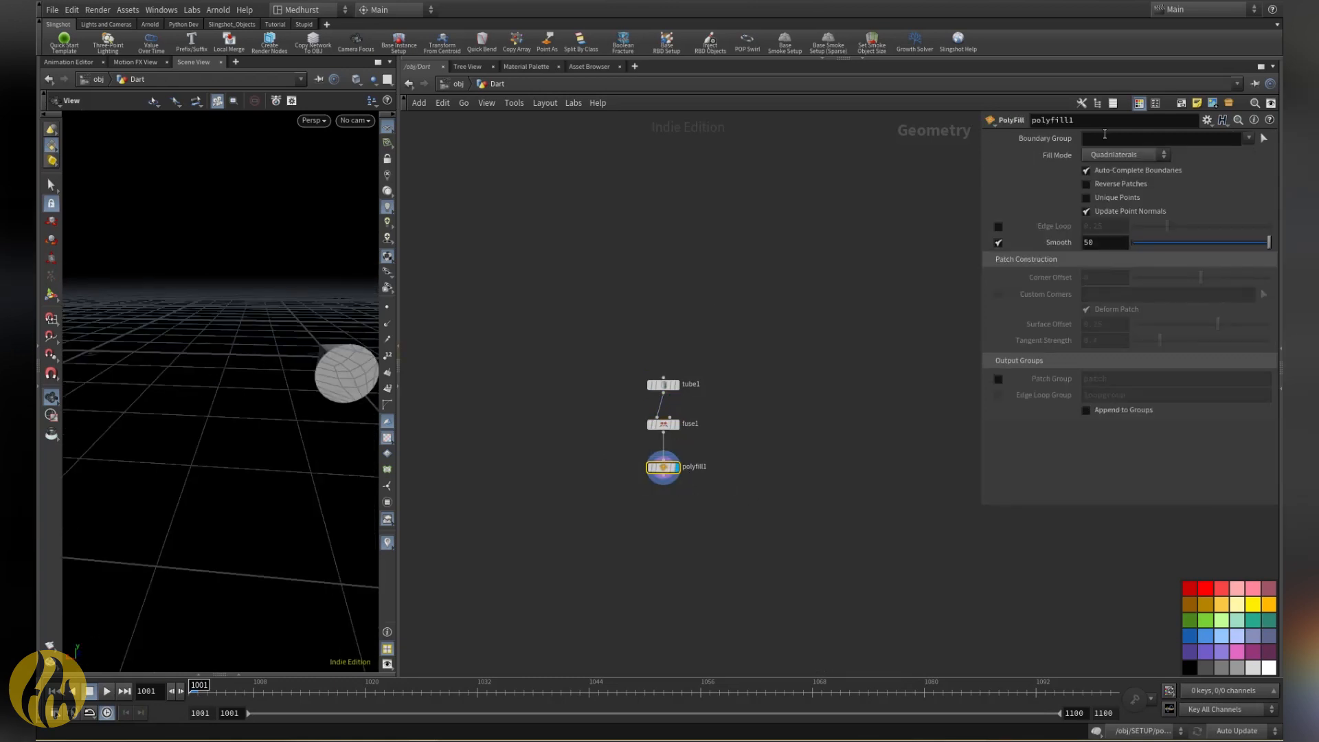
pyautogui.click(1127, 154)
pyautogui.click(1114, 167)
pyautogui.click(998, 379)
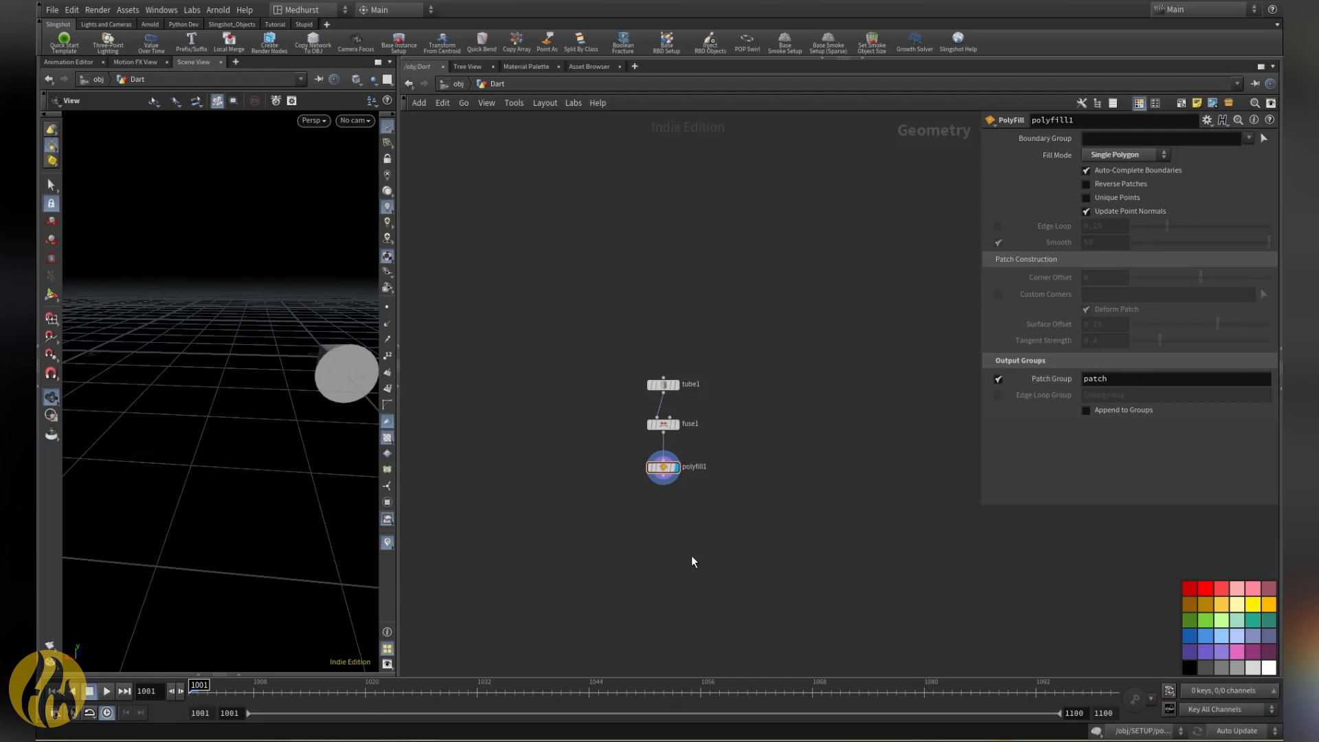
# Step: Add a Group Promote node connected below polyfill1
pyautogui.press('Tab')
pyautogui.write('grou')
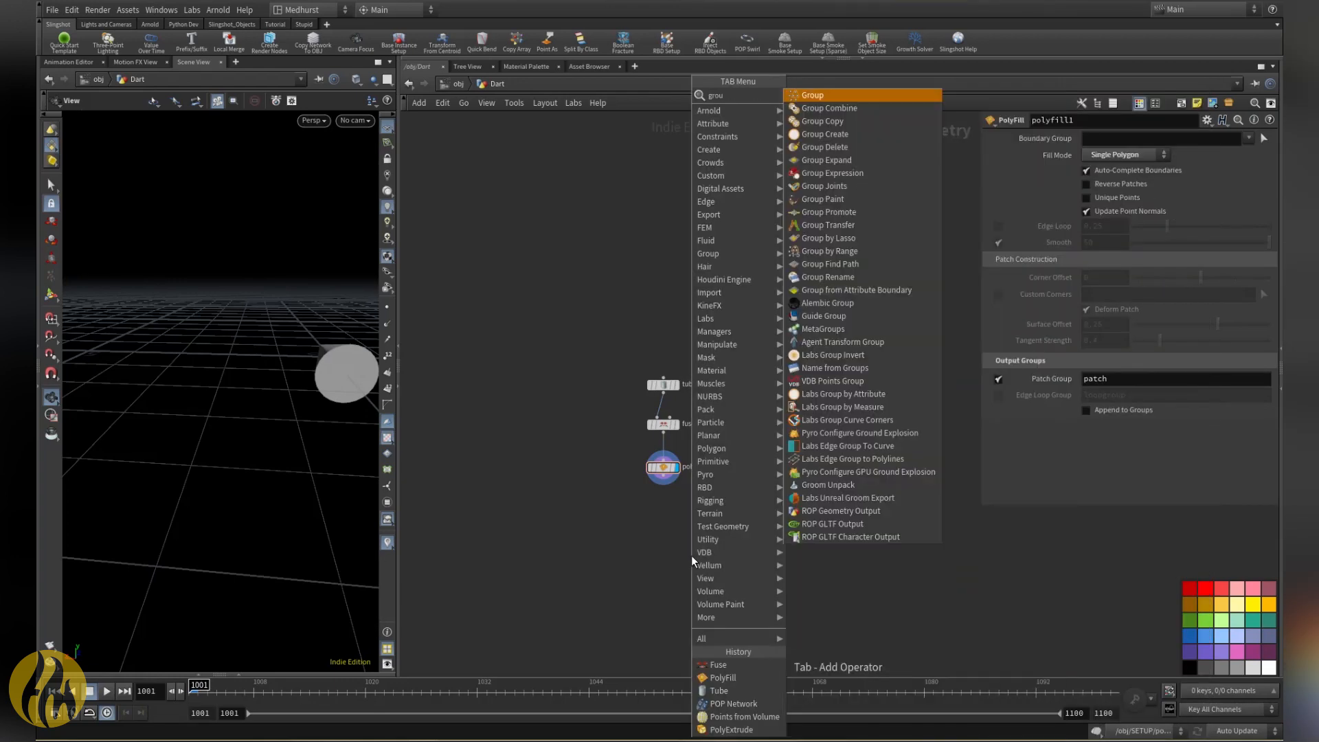
pyautogui.write('pp')
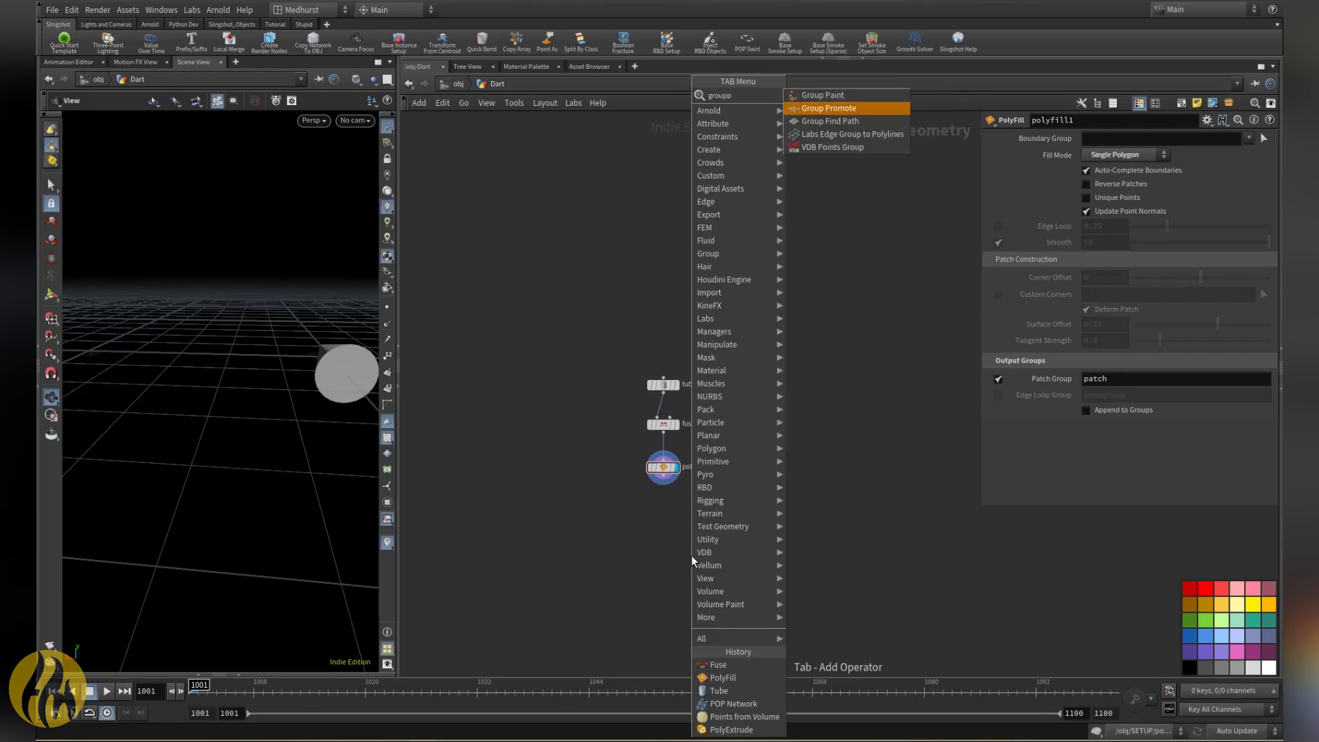
pyautogui.press('Return')
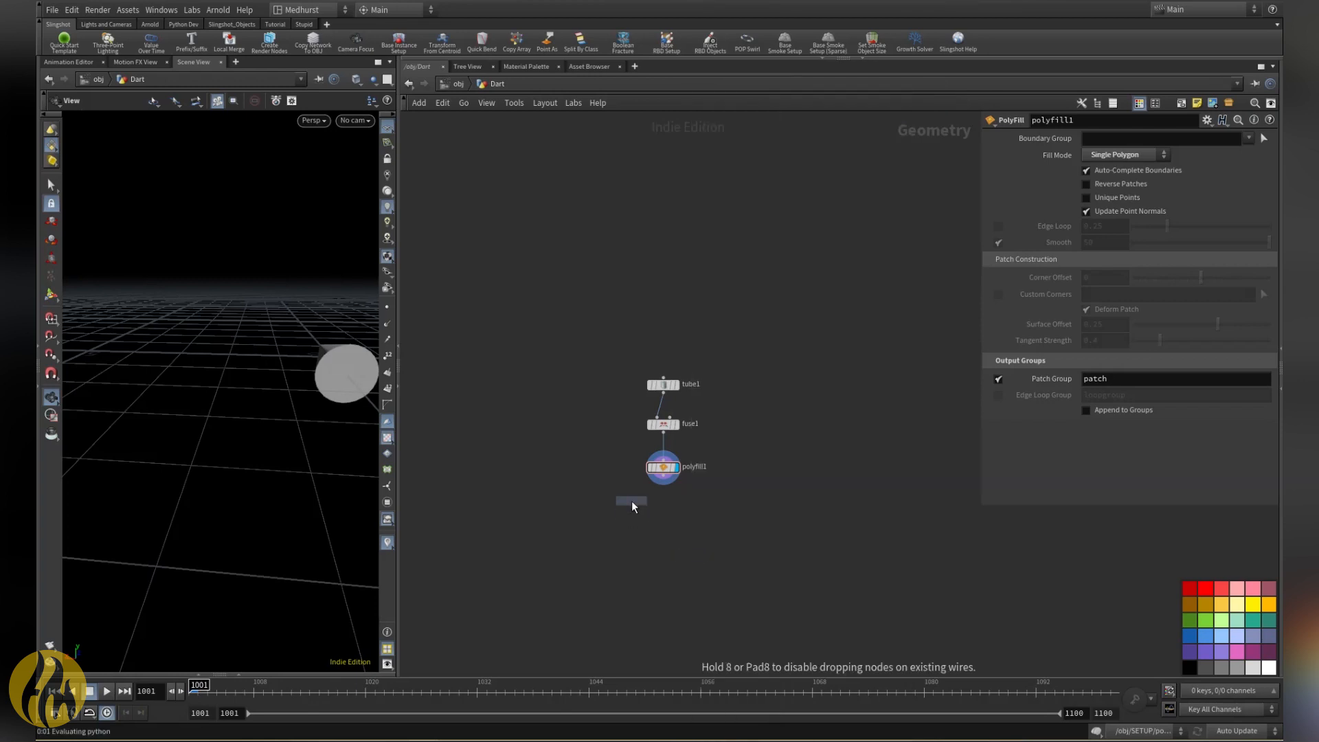
pyautogui.click(661, 510)
# Step: Promote the patch group from Primitives to Edges, keeping the original group and including only boundary elements, and display grouppromote1
pyautogui.click(1161, 170)
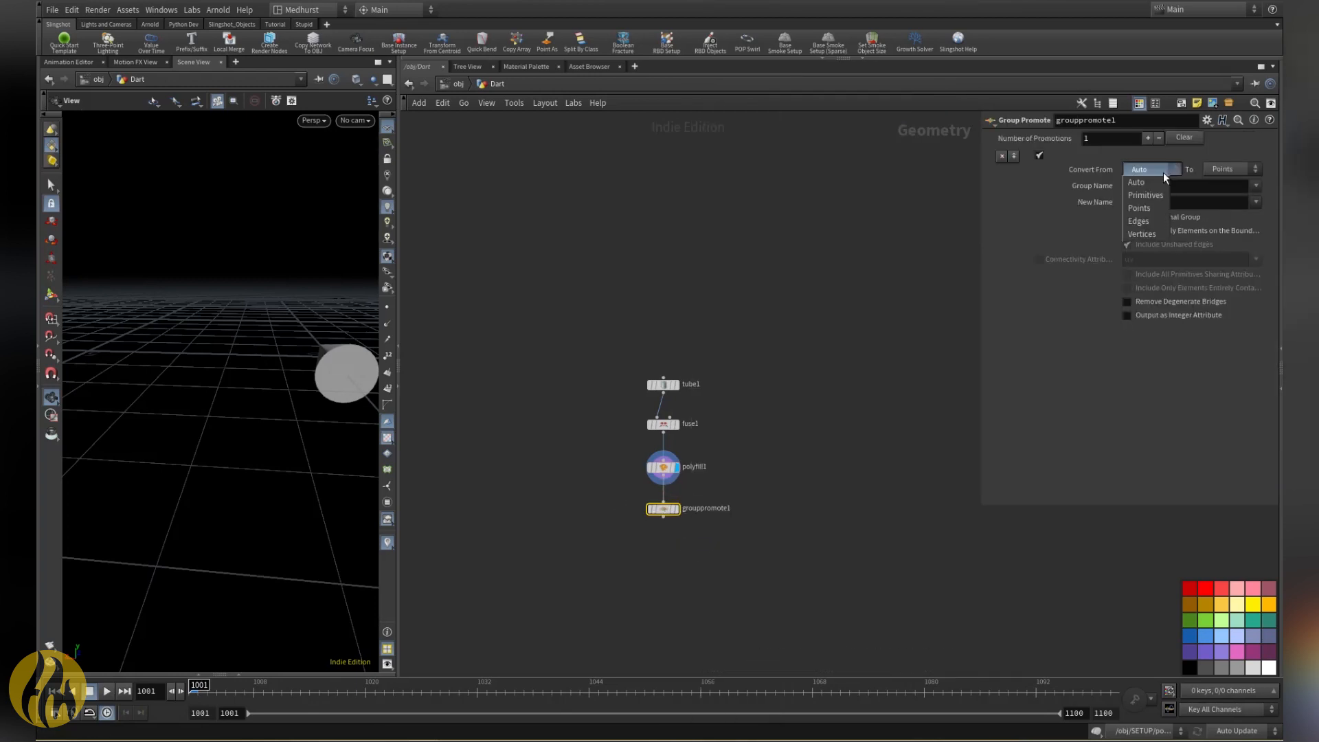
pyautogui.click(1156, 196)
pyautogui.click(1224, 169)
pyautogui.click(1220, 216)
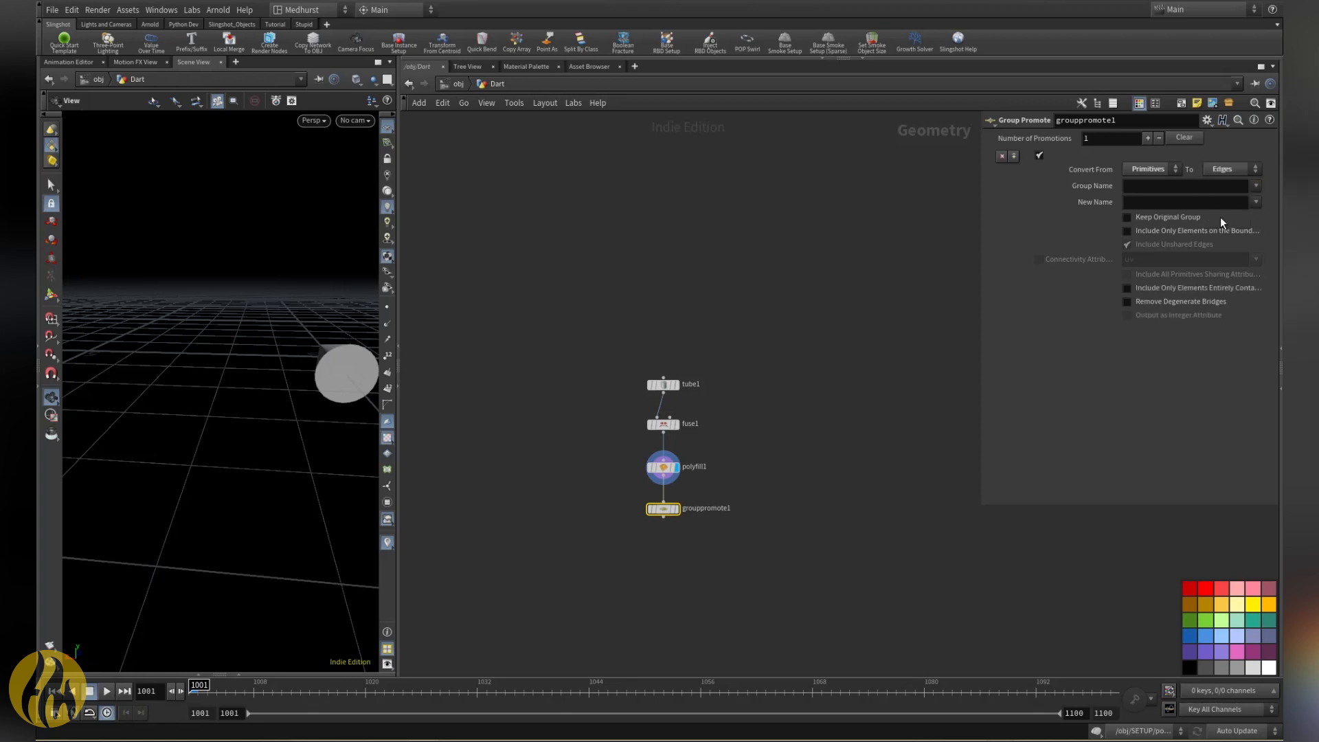
pyautogui.click(1265, 200)
pyautogui.click(1152, 219)
pyautogui.click(1235, 232)
pyautogui.click(680, 512)
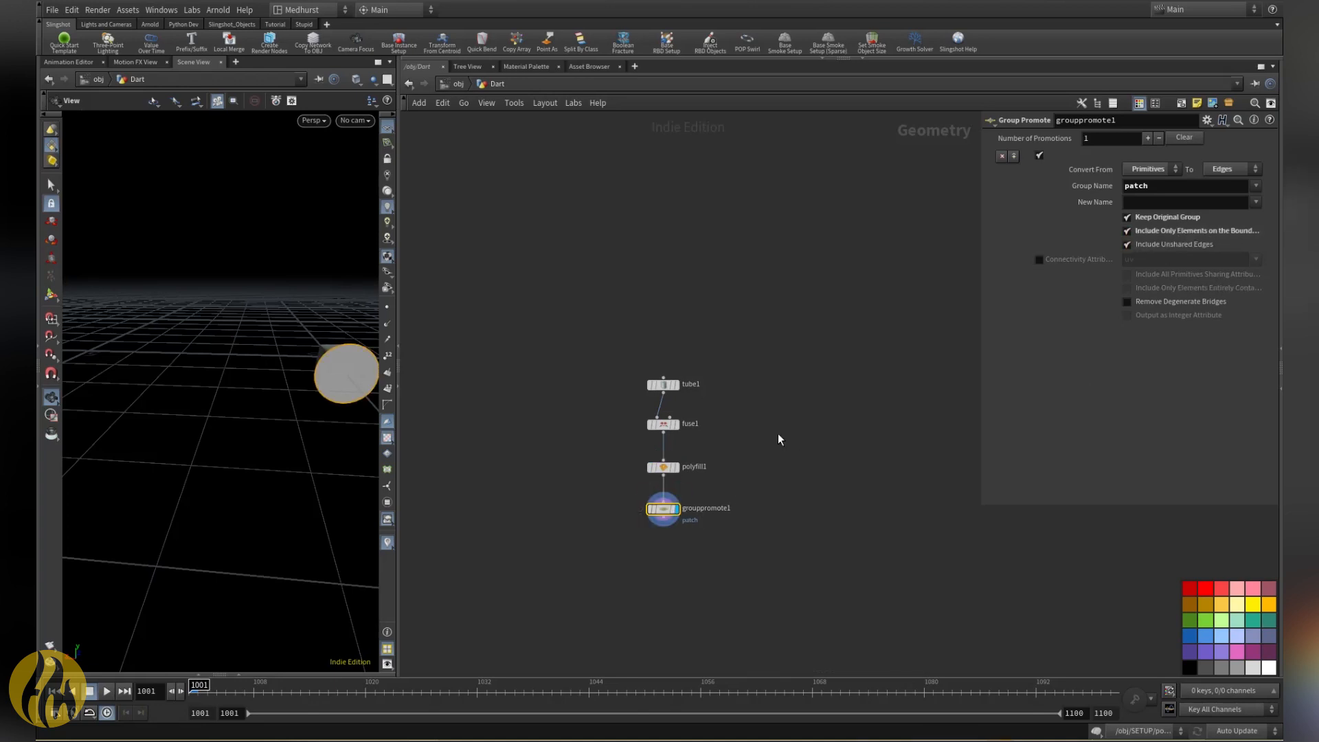
pyautogui.moveTo(289, 368); pyautogui.dragTo(278, 401)
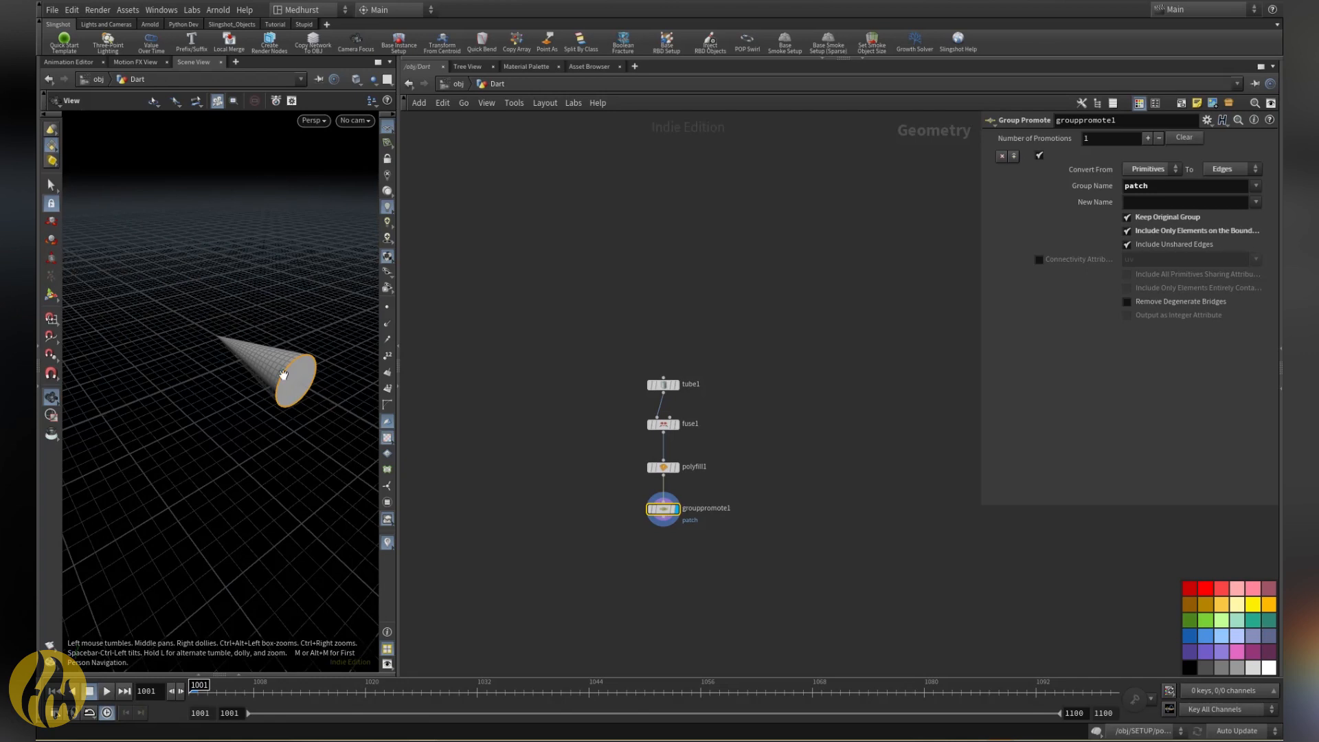
# Step: Add a PolyBevel node below grouppromote1 and set its Group to the edge group patch
pyautogui.press('Tab')
pyautogui.write('polyext')
pyautogui.press('Return')
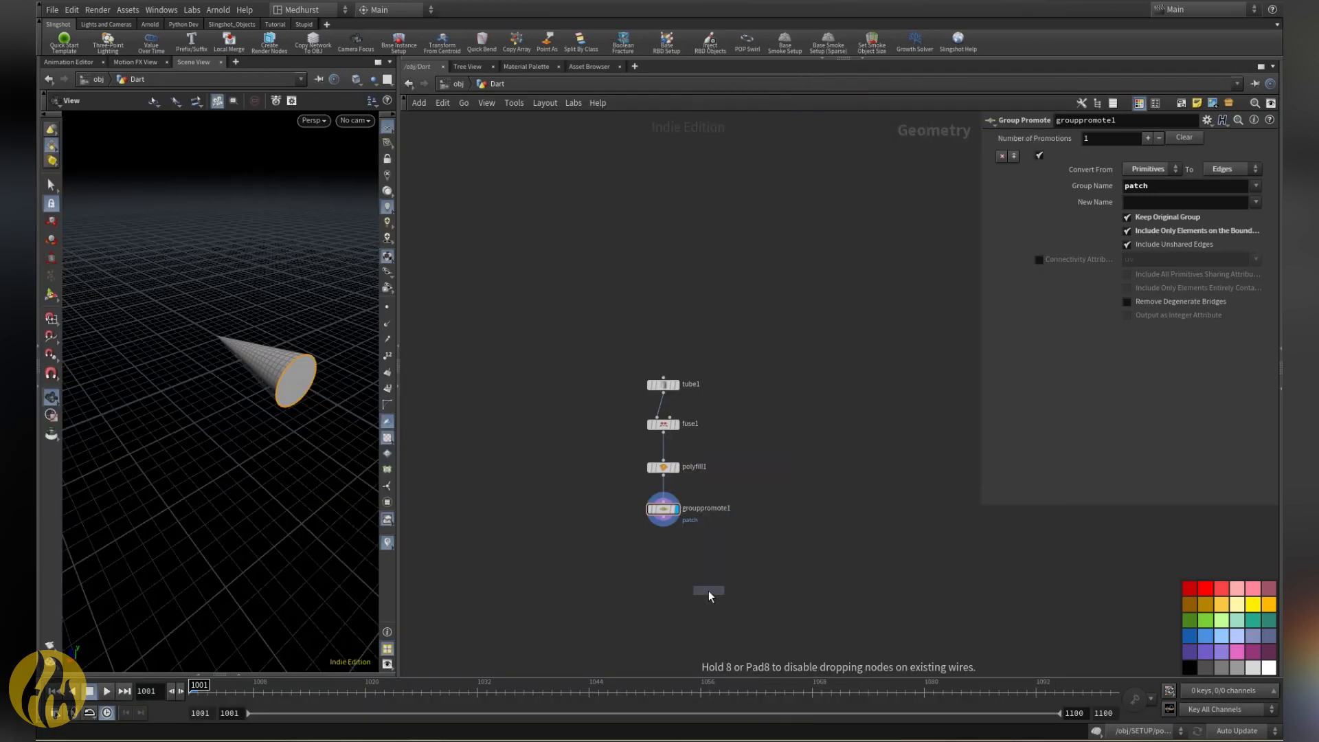
pyautogui.click(674, 546)
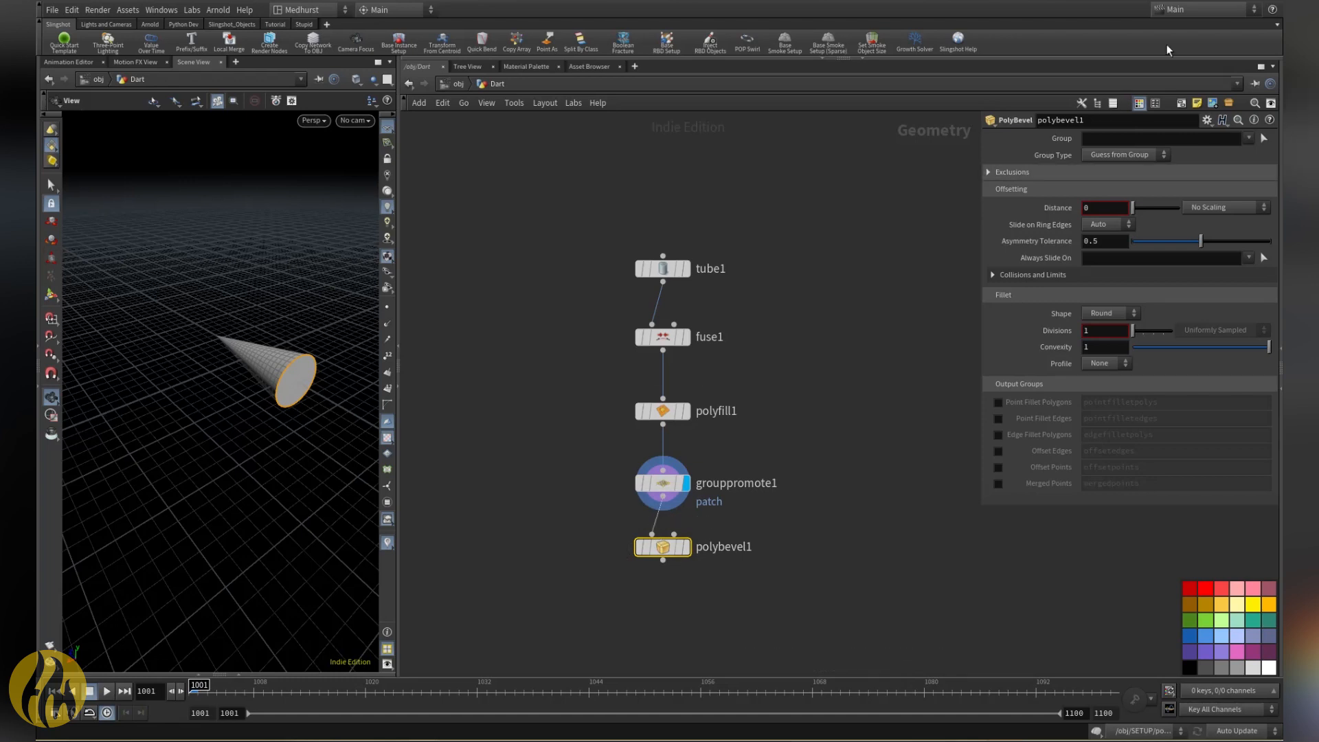
pyautogui.click(1249, 137)
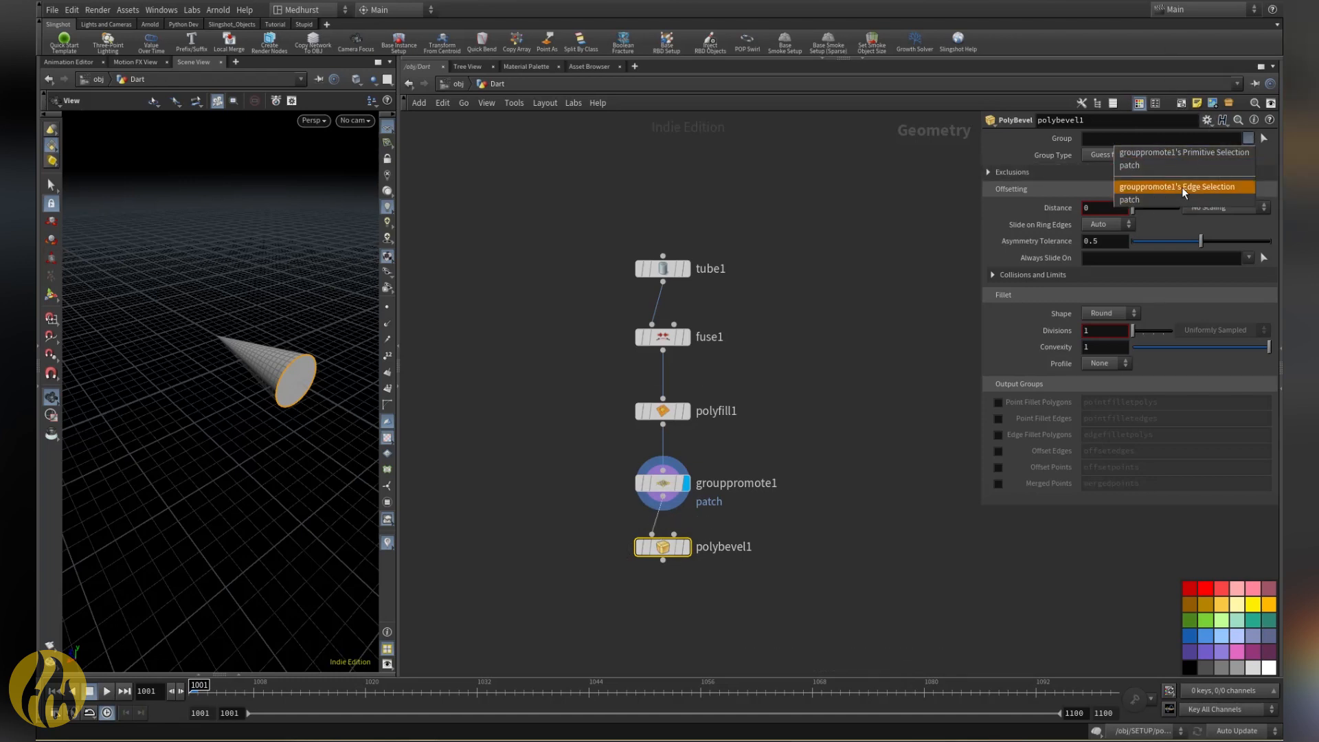
pyautogui.click(1161, 201)
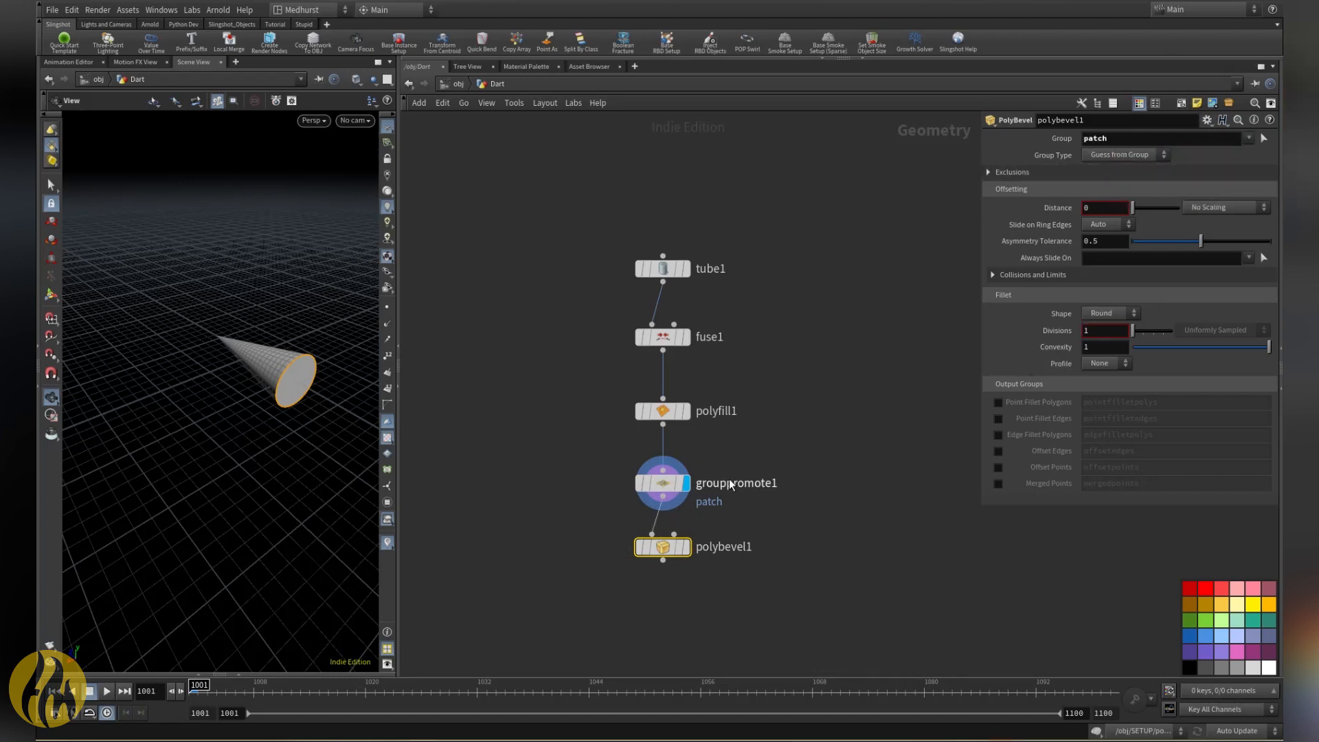
# Step: Display polybevel1, trying a bevel Distance of 0.1 and reducing it to 0.03
pyautogui.click(1108, 208)
pyautogui.write('.1')
pyautogui.press('Return')
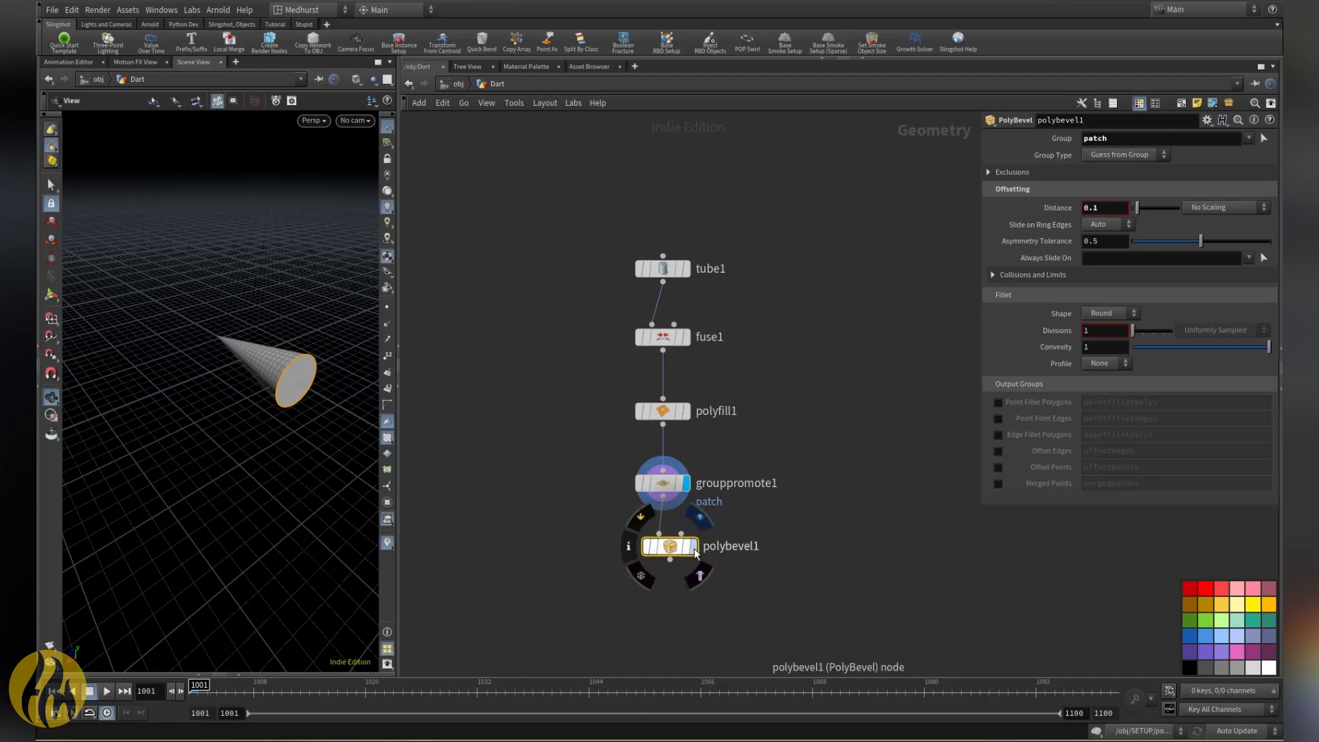
pyautogui.click(694, 547)
pyautogui.click(1118, 209)
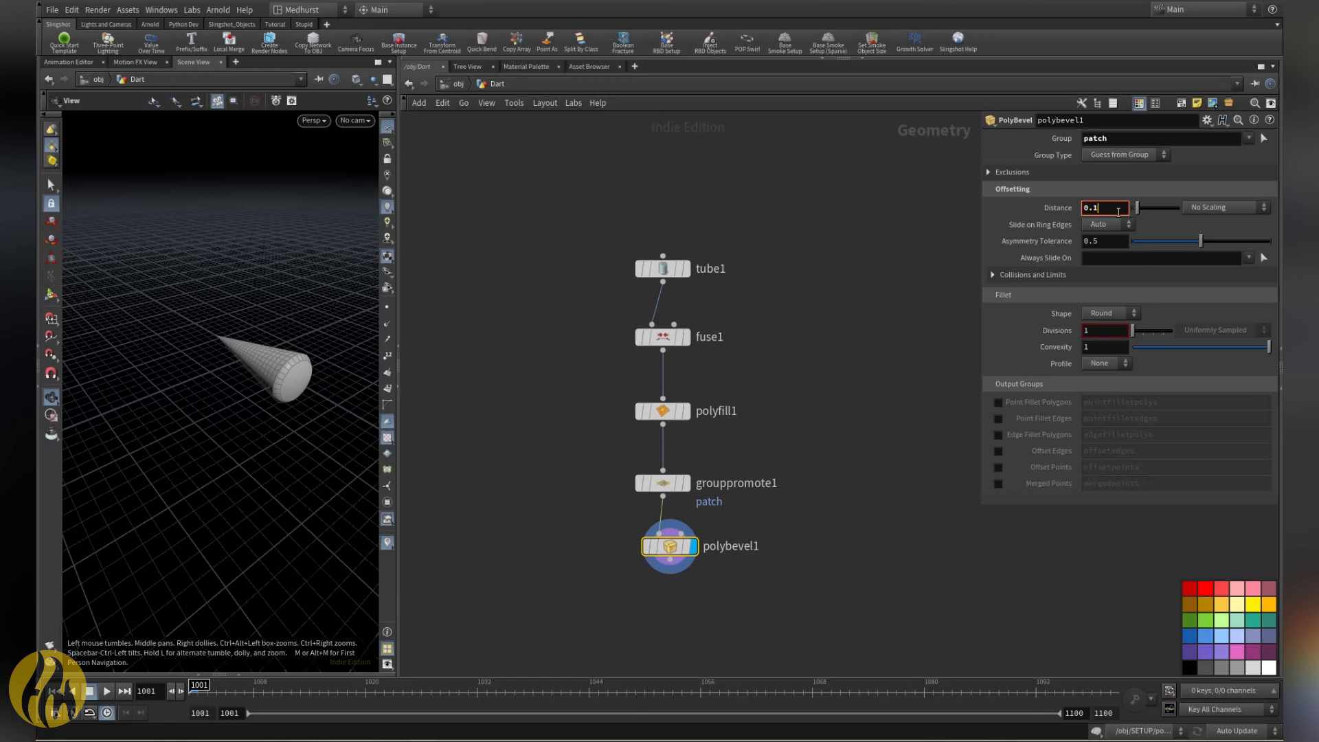
pyautogui.write('0.03')
pyautogui.press('Return')
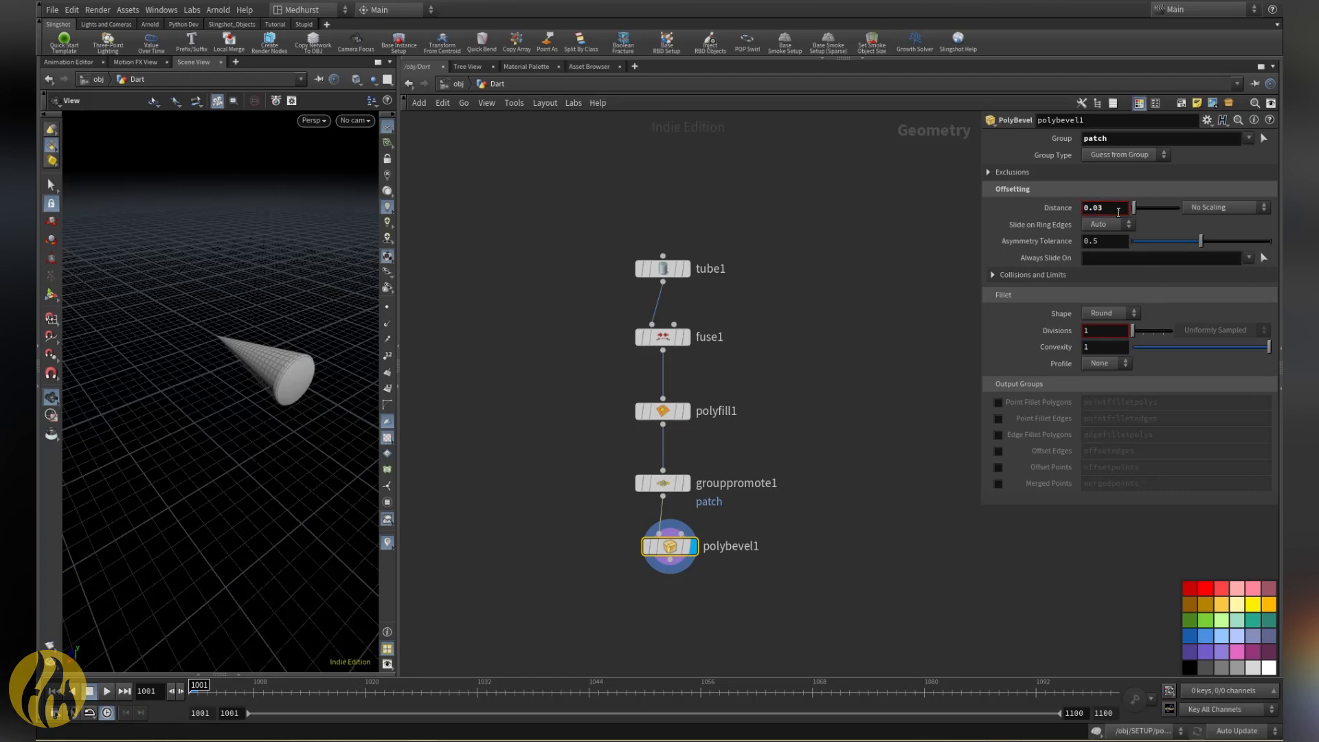
# Step: Set polybevel1's fillet Divisions to 3 and inspect the rounded rim at the cone's base
pyautogui.moveTo(1097, 331); pyautogui.dragTo(1017, 338)
pyautogui.write('r')
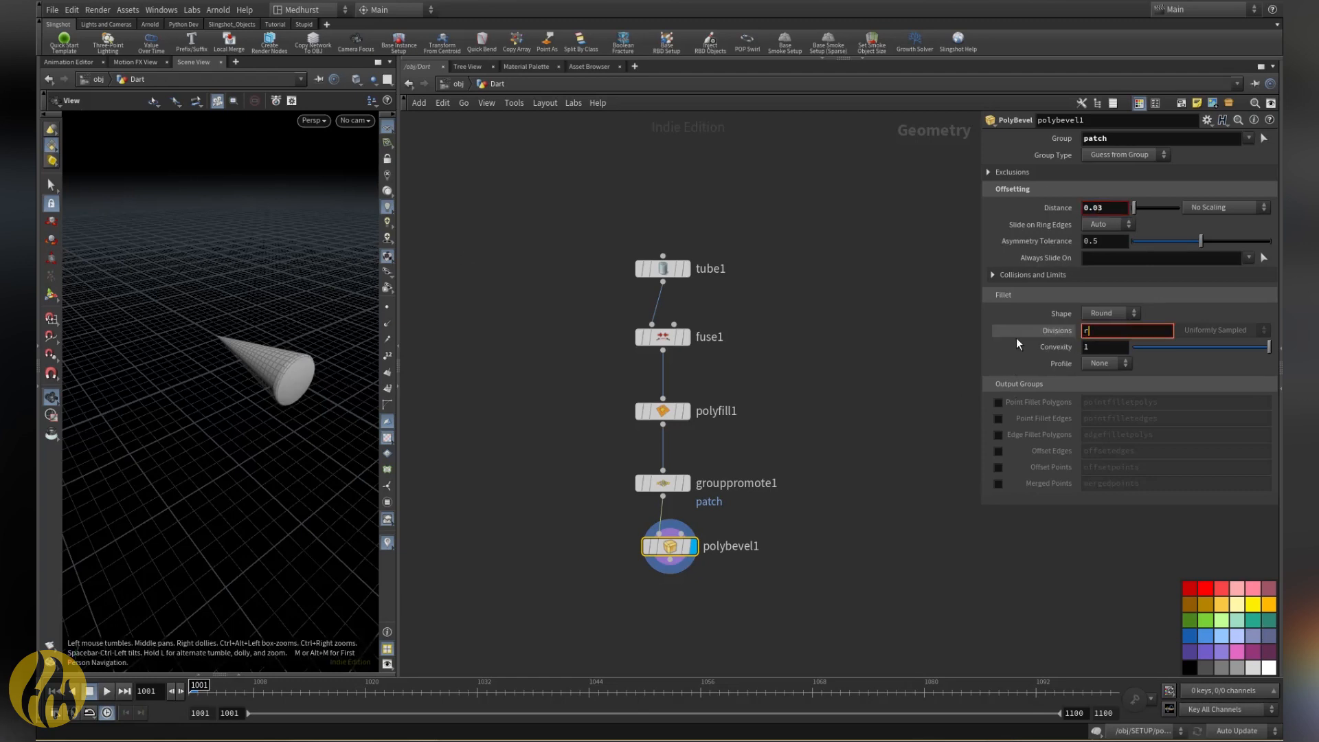
pyautogui.press('BackSpace')
pyautogui.write('3')
pyautogui.press('Return')
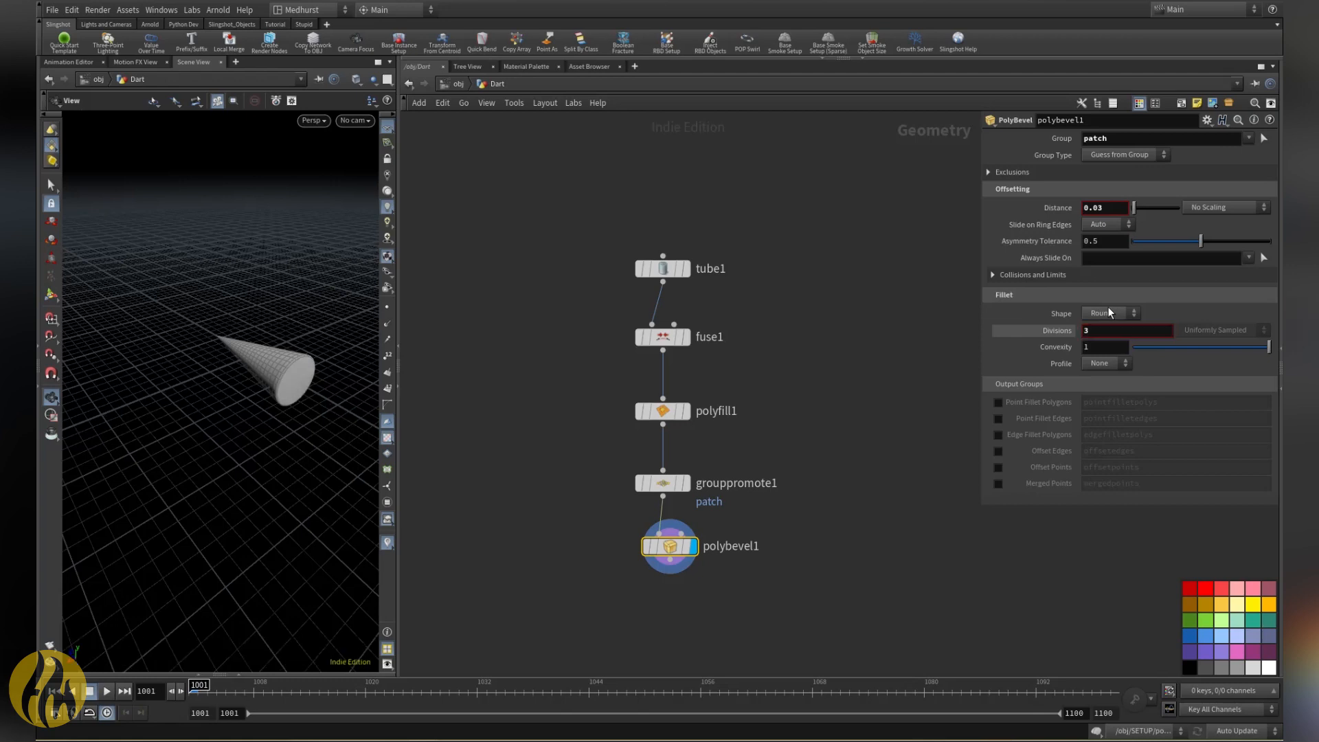
pyautogui.moveTo(282, 383); pyautogui.dragTo(268, 371)
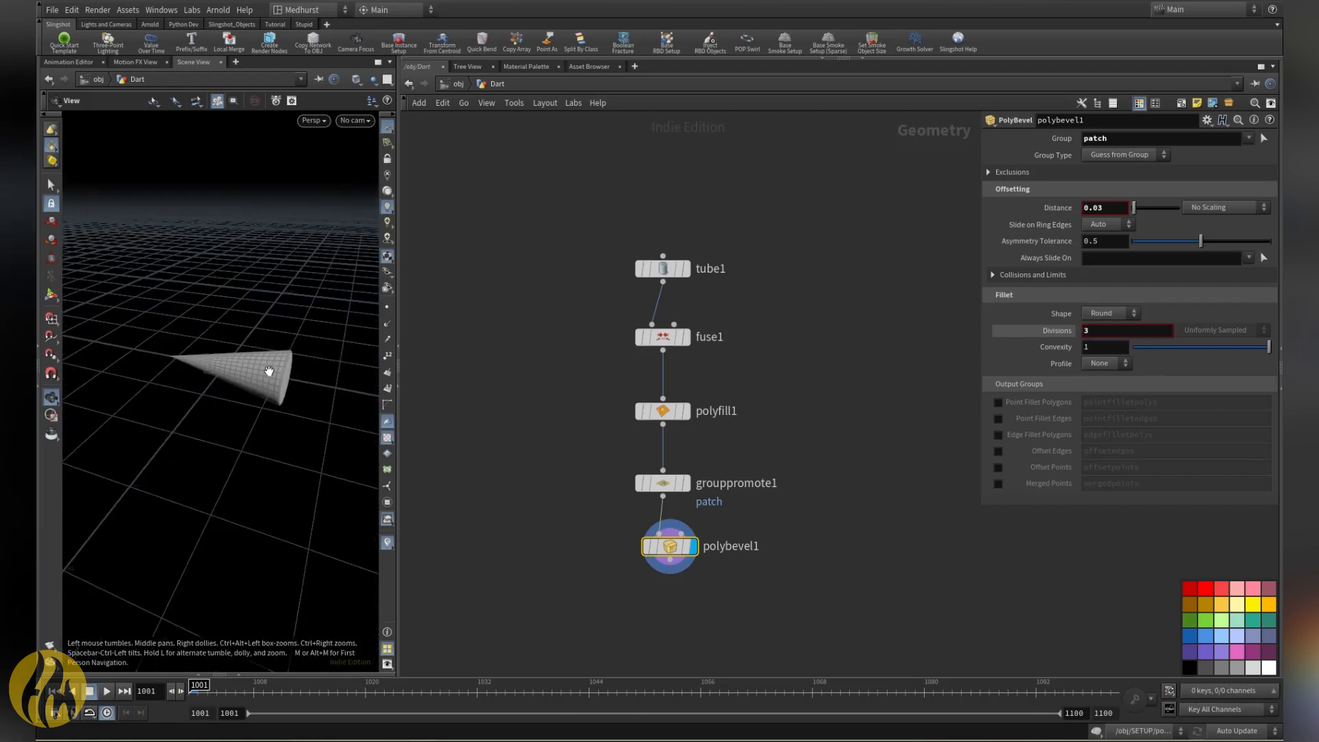
pyautogui.moveTo(268, 372); pyautogui.dragTo(336, 375, button='right')
pyautogui.moveTo(336, 375); pyautogui.dragTo(332, 349)
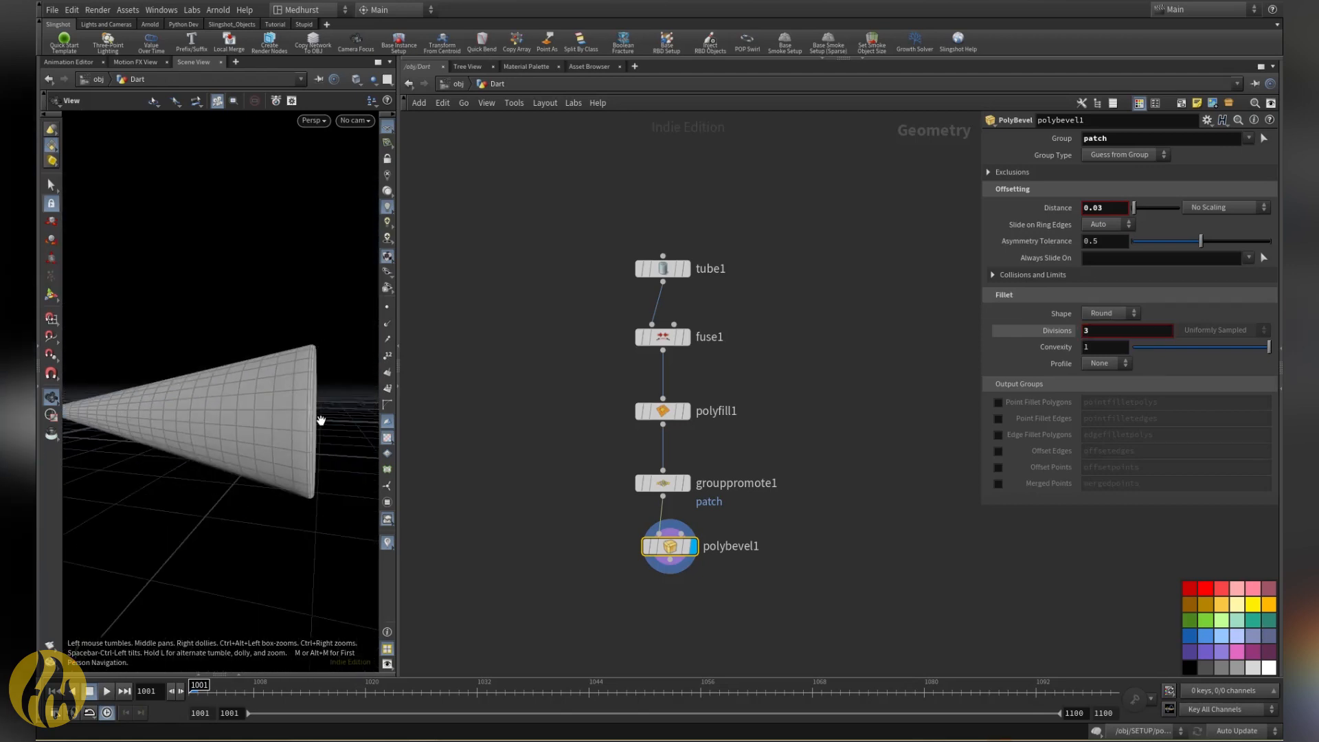
pyautogui.moveTo(321, 395); pyautogui.dragTo(364, 440)
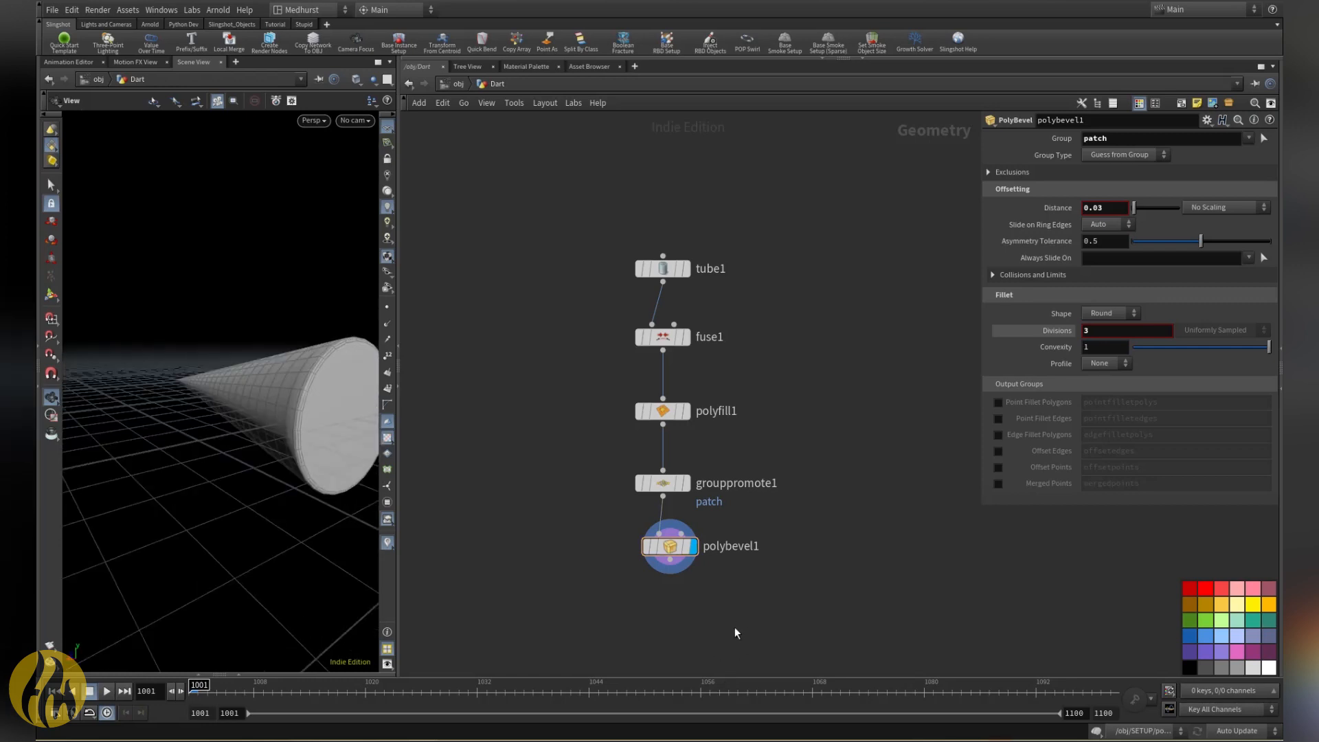
# Step: Add a Blast node below polybevel1, set its Group to patch, and display blast1
pyautogui.press('Tab')
pyautogui.write('bla')
pyautogui.press('Return')
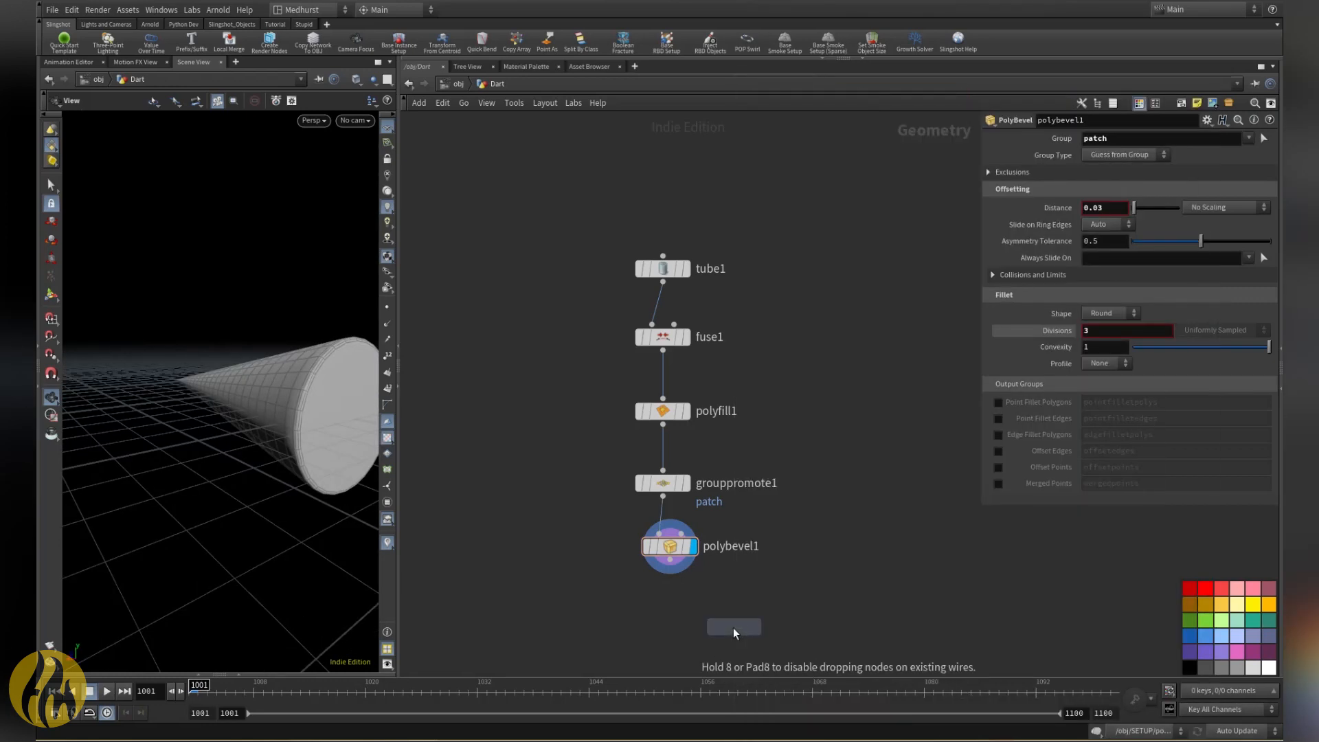
pyautogui.click(670, 608)
pyautogui.click(1250, 140)
pyautogui.click(1257, 173)
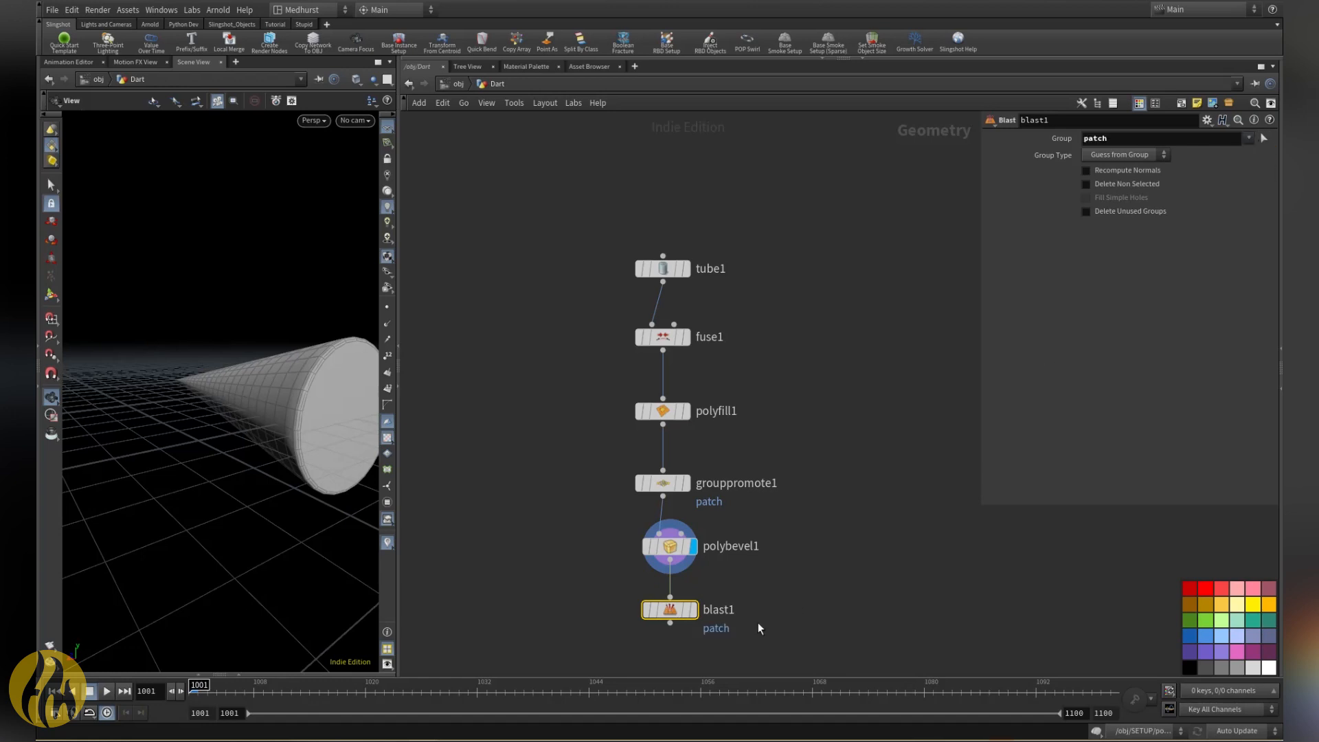
pyautogui.click(694, 610)
# Step: Add a PolyFill node below blast1, set its Fill Mode to Quadrilateral Grid, and display it
pyautogui.press('Tab')
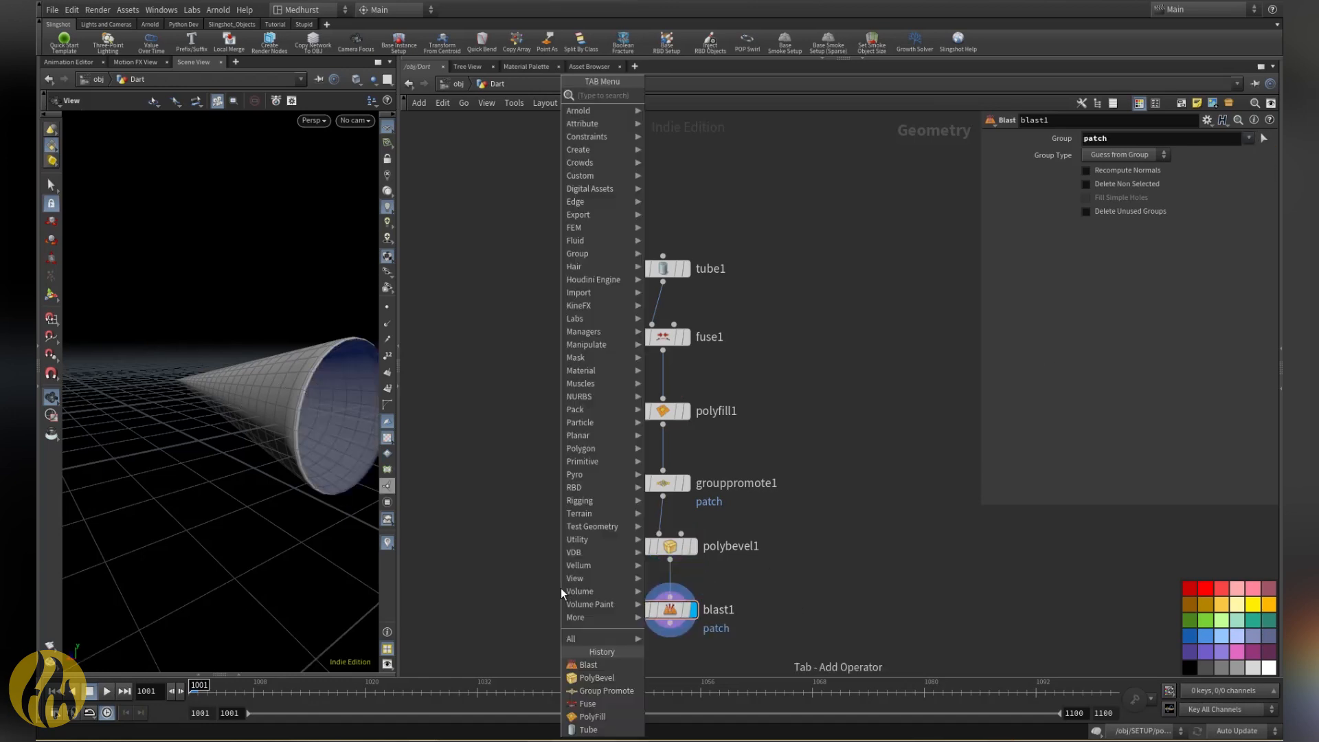
pyautogui.write('polyfi')
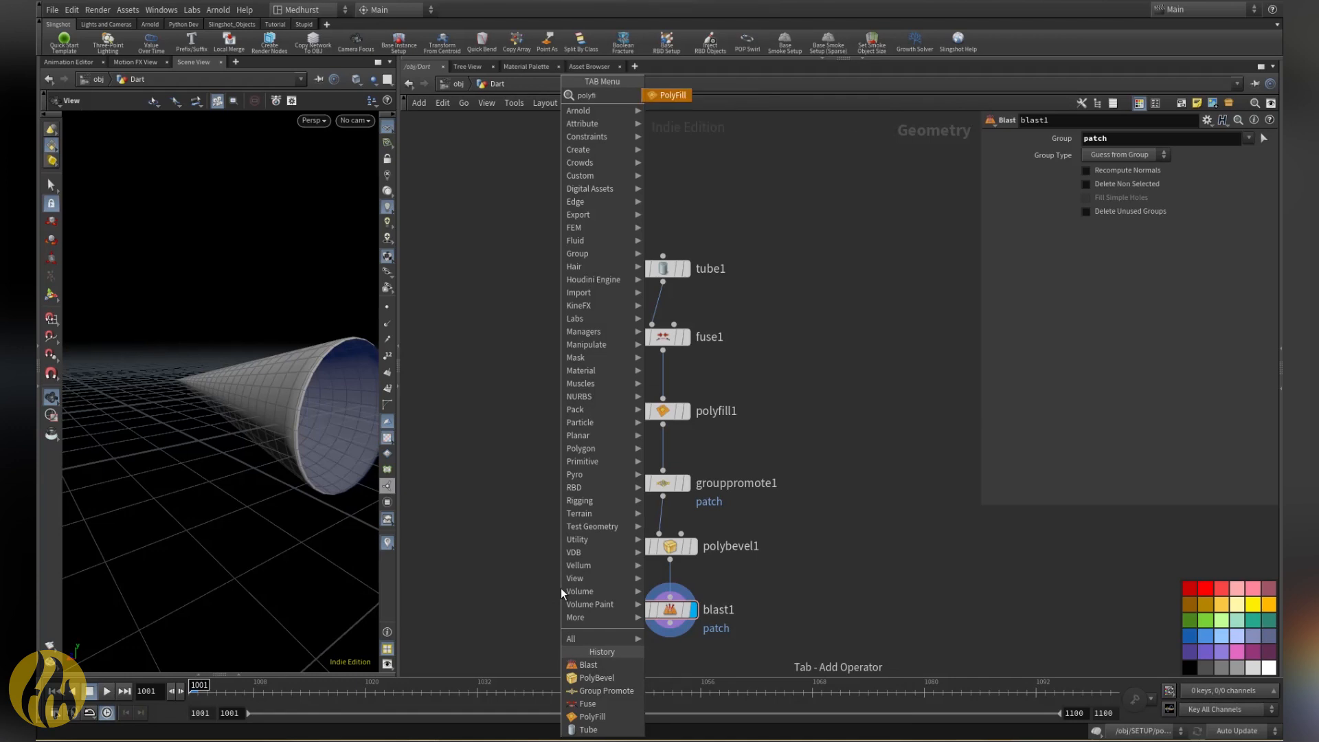
pyautogui.press('Return')
pyautogui.click(576, 512)
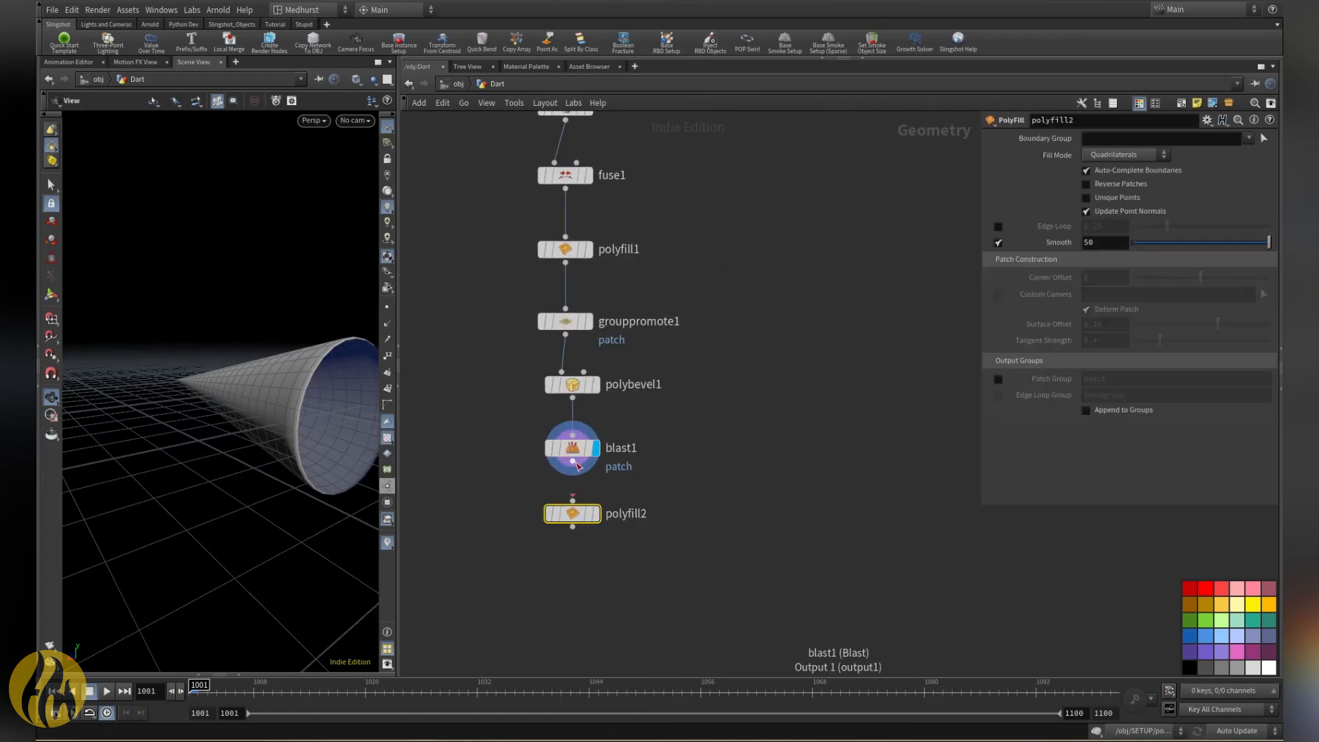
pyautogui.click(1145, 155)
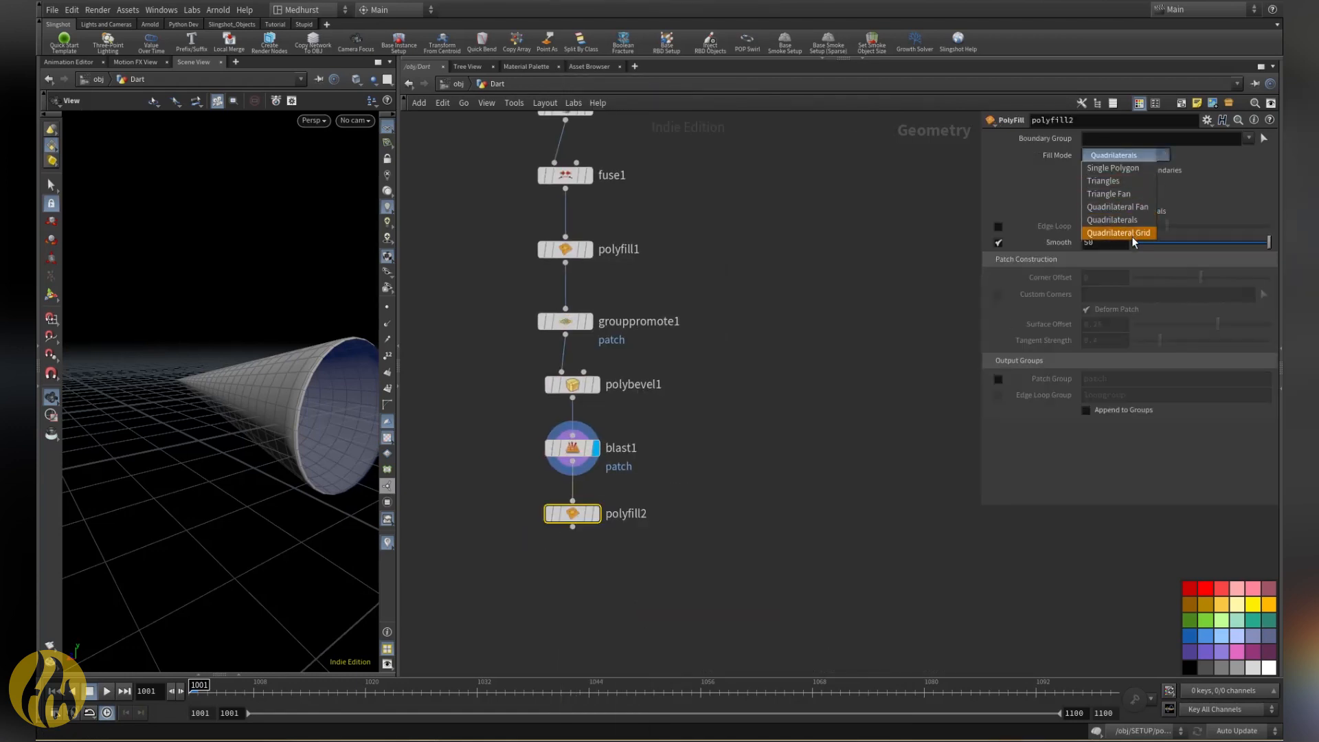
pyautogui.click(1130, 238)
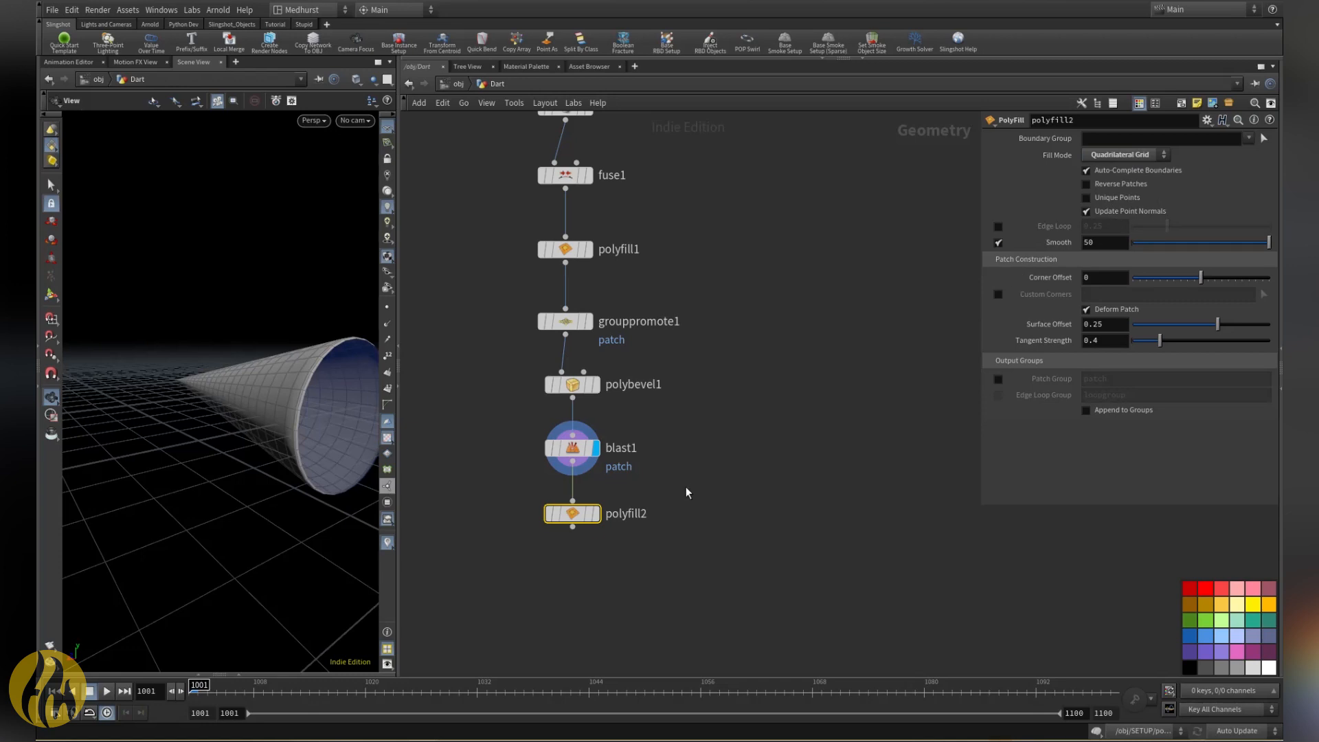
pyautogui.click(595, 513)
# Step: Set polyfill2's Smooth value to 500000 and inspect the refilled base of the cone
pyautogui.moveTo(270, 456); pyautogui.dragTo(305, 377)
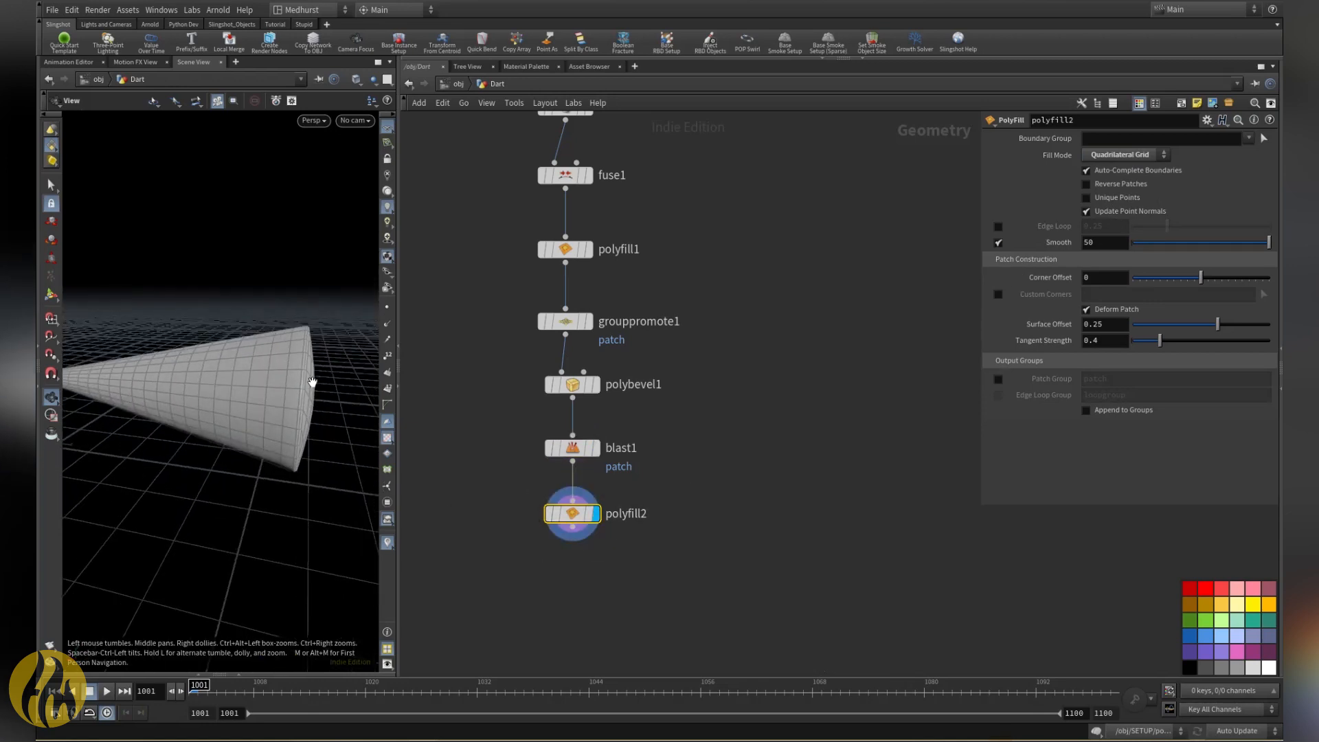
pyautogui.click(1097, 242)
pyautogui.write('0000')
pyautogui.press('Return')
pyautogui.moveTo(220, 384); pyautogui.dragTo(303, 471)
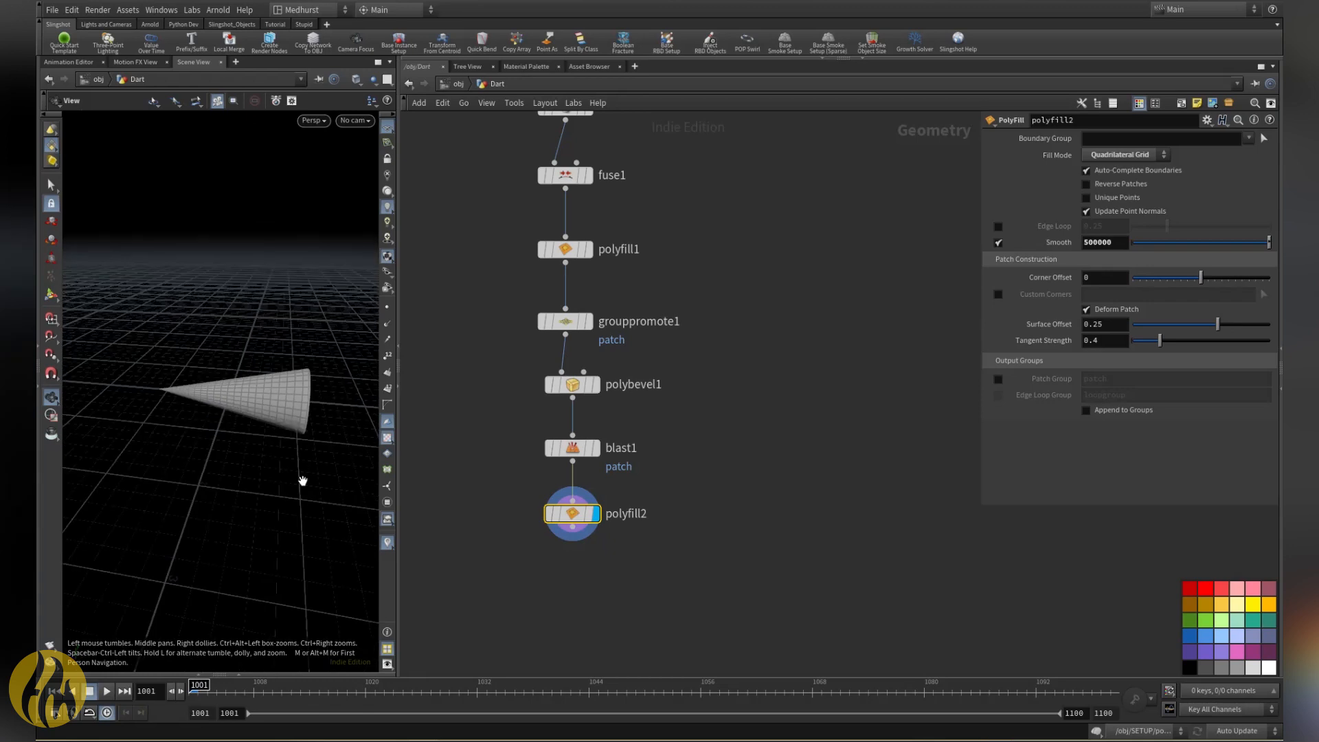
# Step: Add a Material node and connect it below polyfill2
pyautogui.press('Tab')
pyautogui.write('mate')
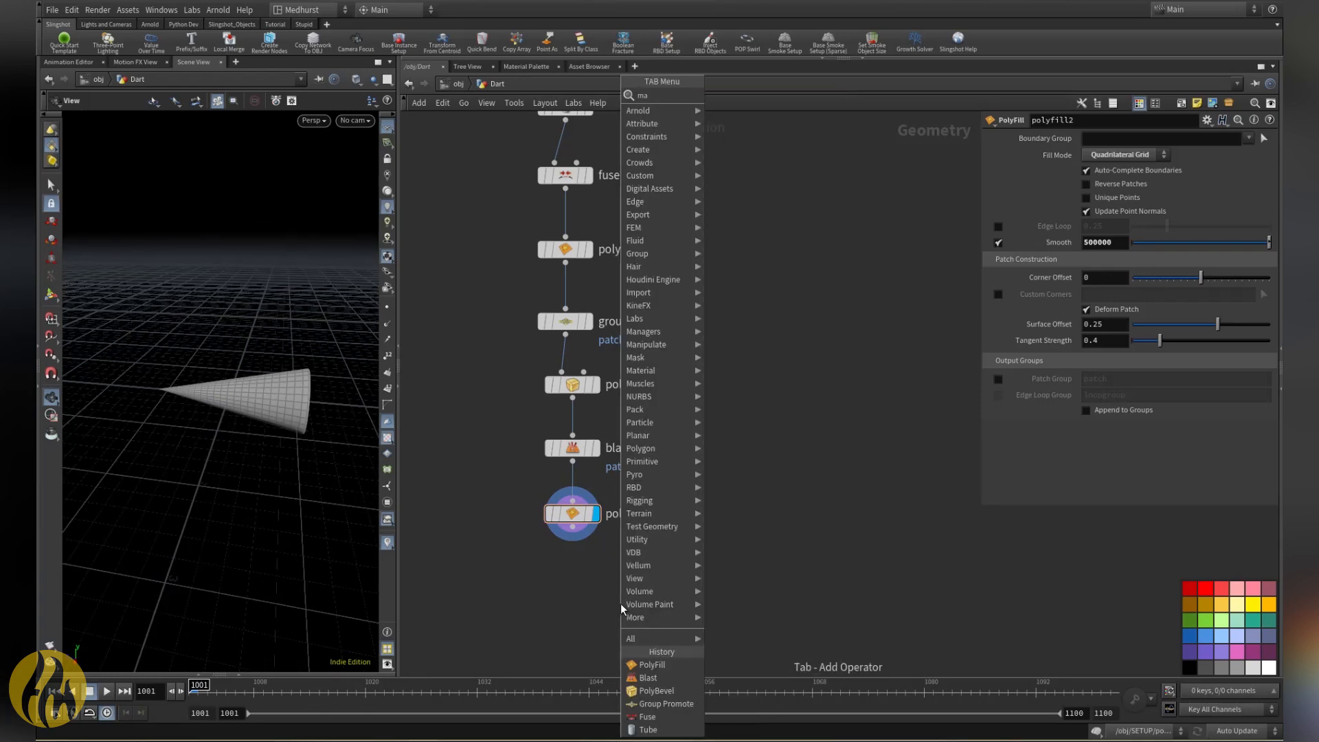
pyautogui.press('Return')
pyautogui.click(617, 600)
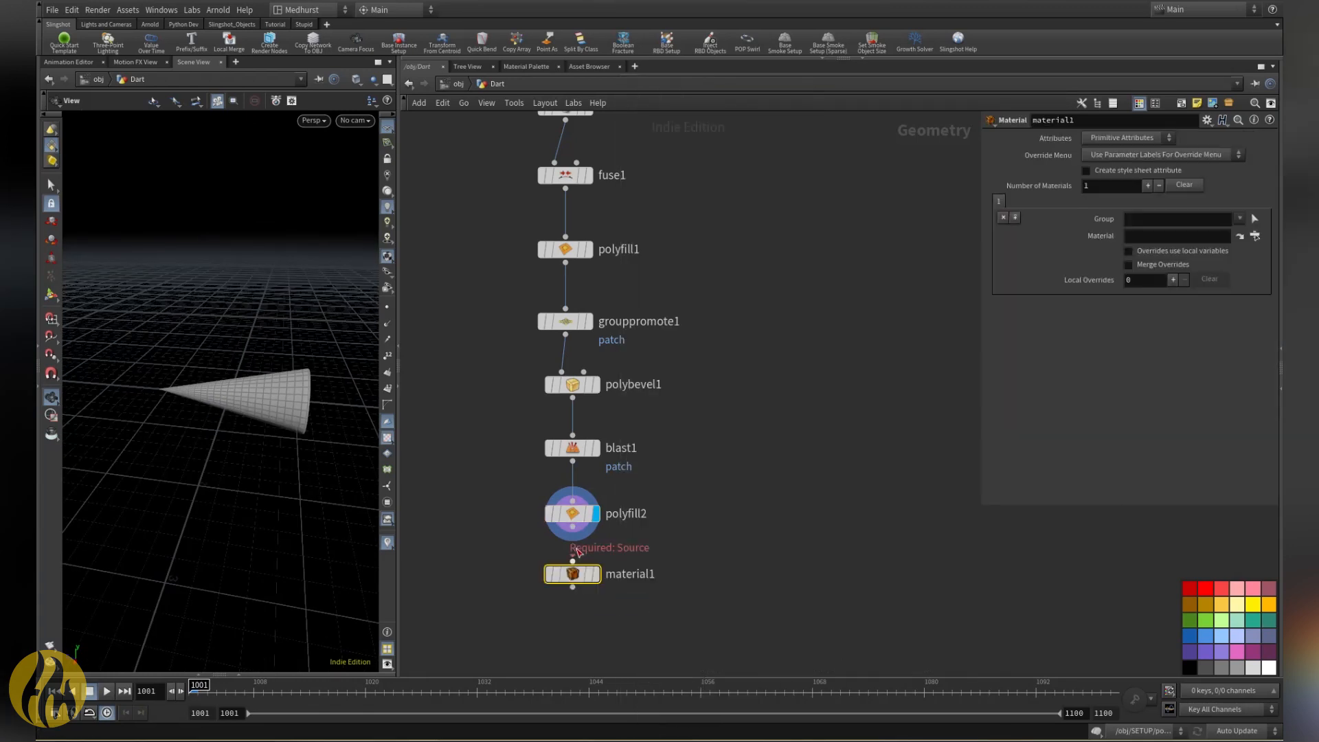
# Step: Add an Output node, connect it below material1, and display it
pyautogui.press('Tab')
pyautogui.write('mat')
pyautogui.press('Return')
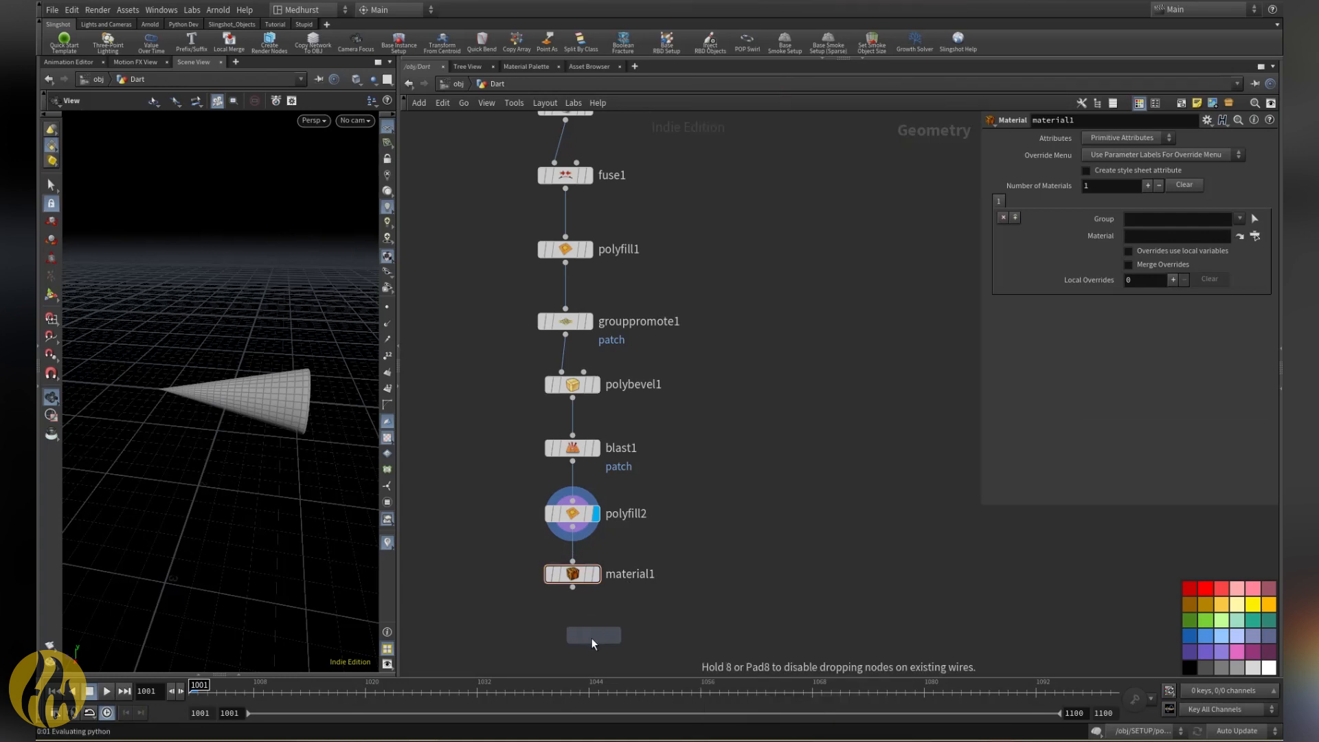
pyautogui.click(565, 631)
pyautogui.moveTo(564, 636); pyautogui.dragTo(572, 643)
pyautogui.moveTo(572, 587); pyautogui.dragTo(572, 624)
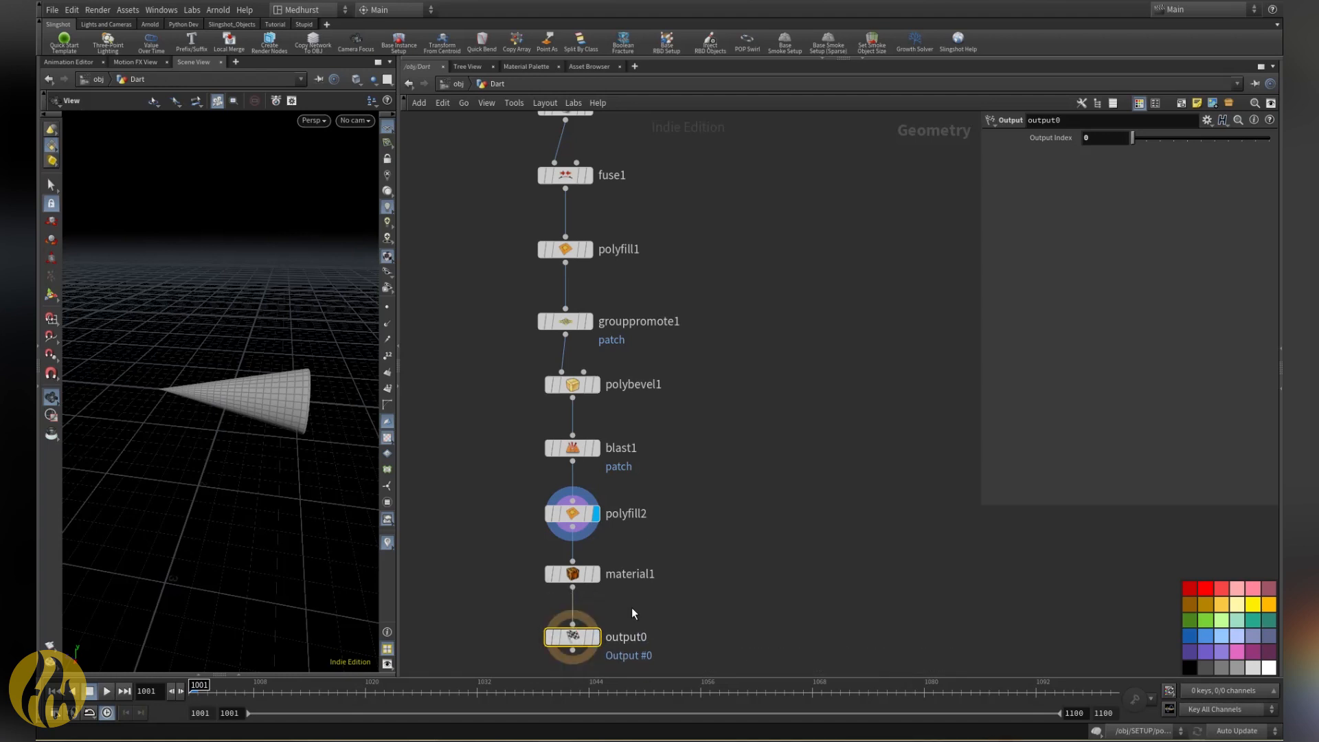
pyautogui.click(595, 637)
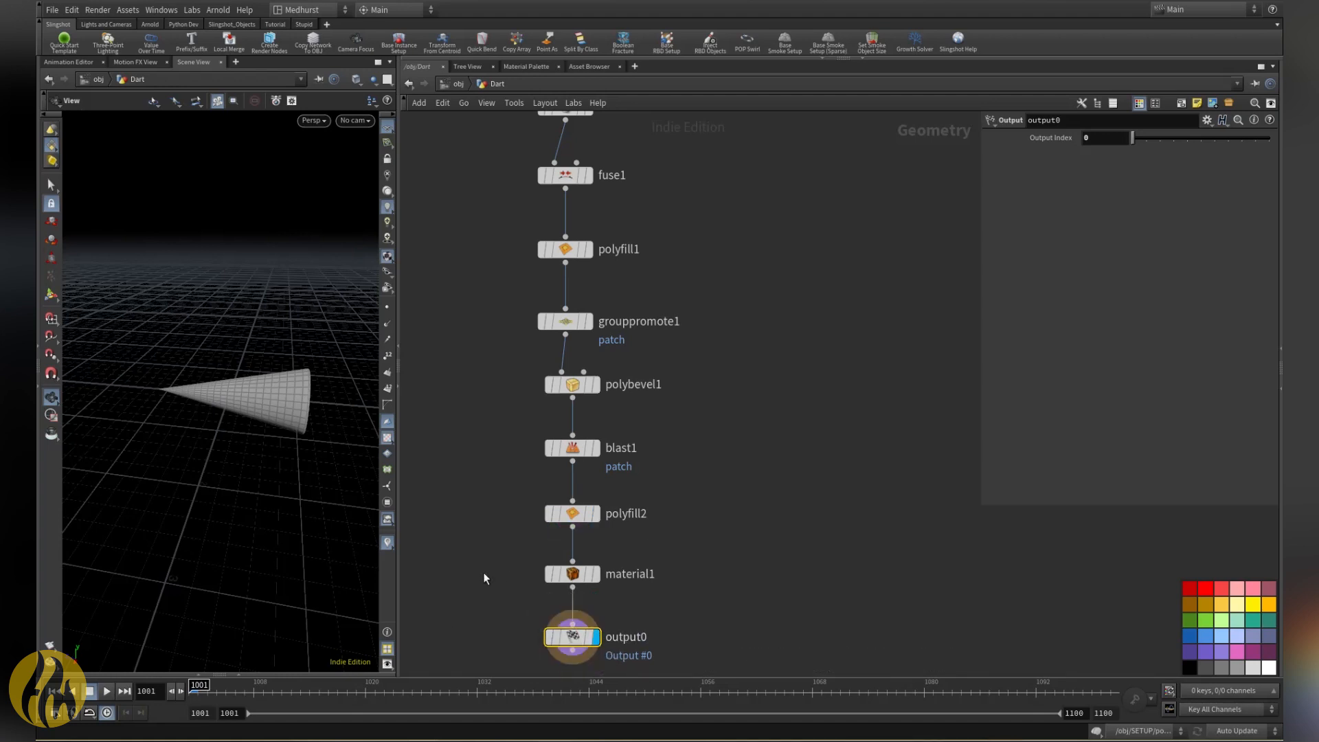
# Step: Assign the Grey_SHD shader from the MATERIALS network to the material1 node
pyautogui.click(572, 573)
pyautogui.click(1256, 236)
pyautogui.click(1145, 182)
pyautogui.click(1195, 205)
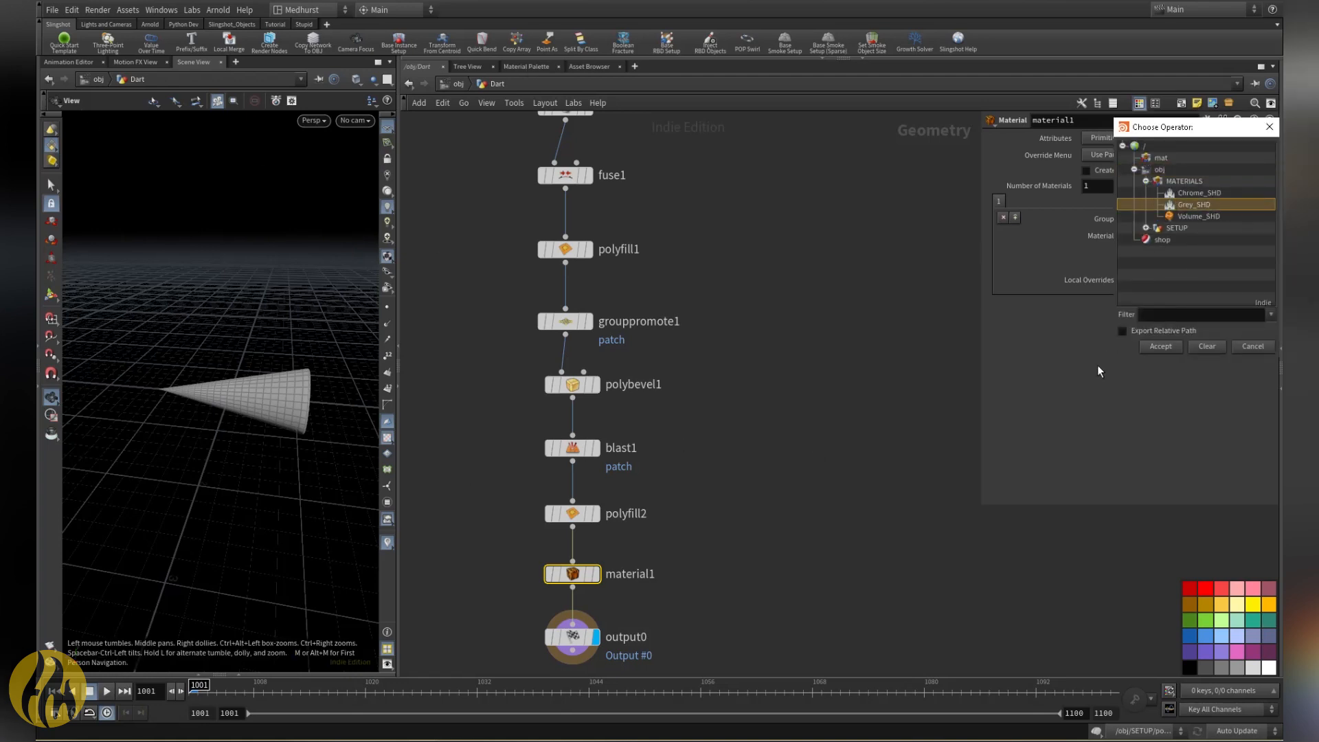
pyautogui.click(1160, 346)
# Step: Leave the Dart network, enter the SETUP object, and add an Attribute Delete node below popnet
pyautogui.click(461, 83)
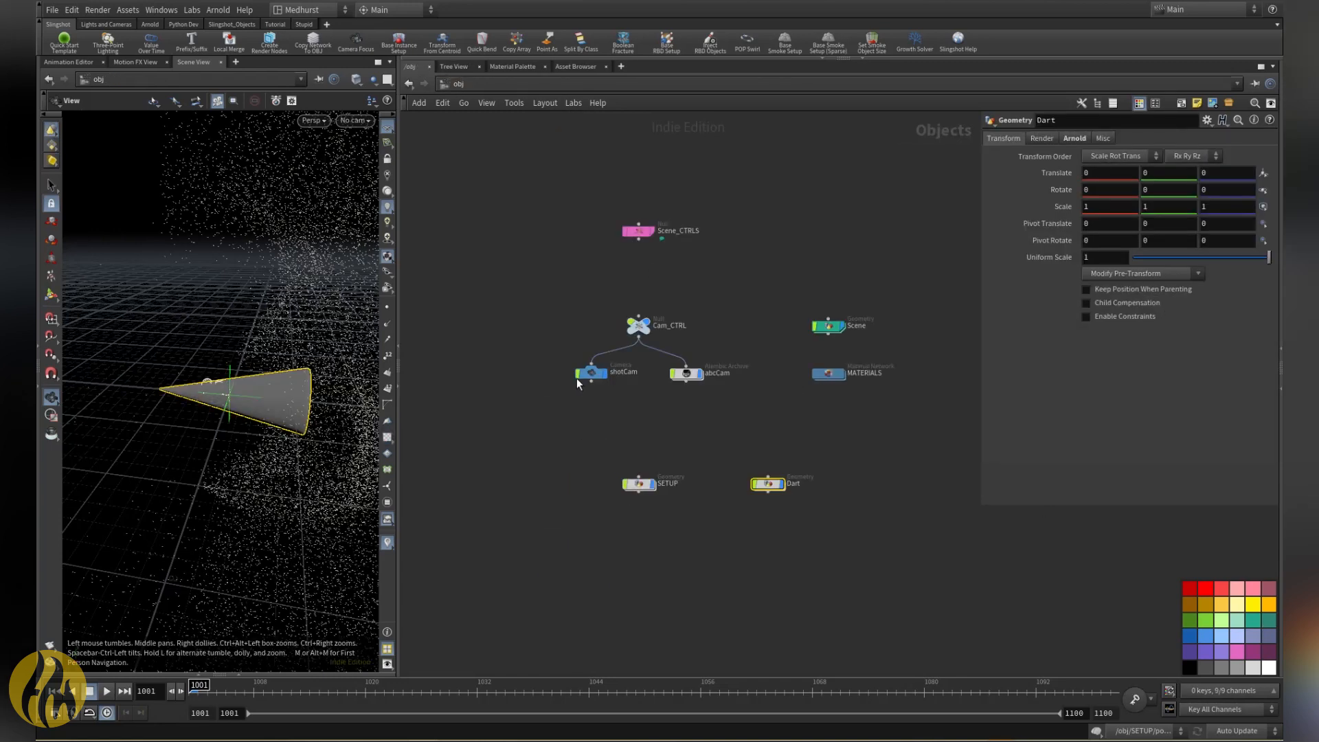
pyautogui.click(567, 500)
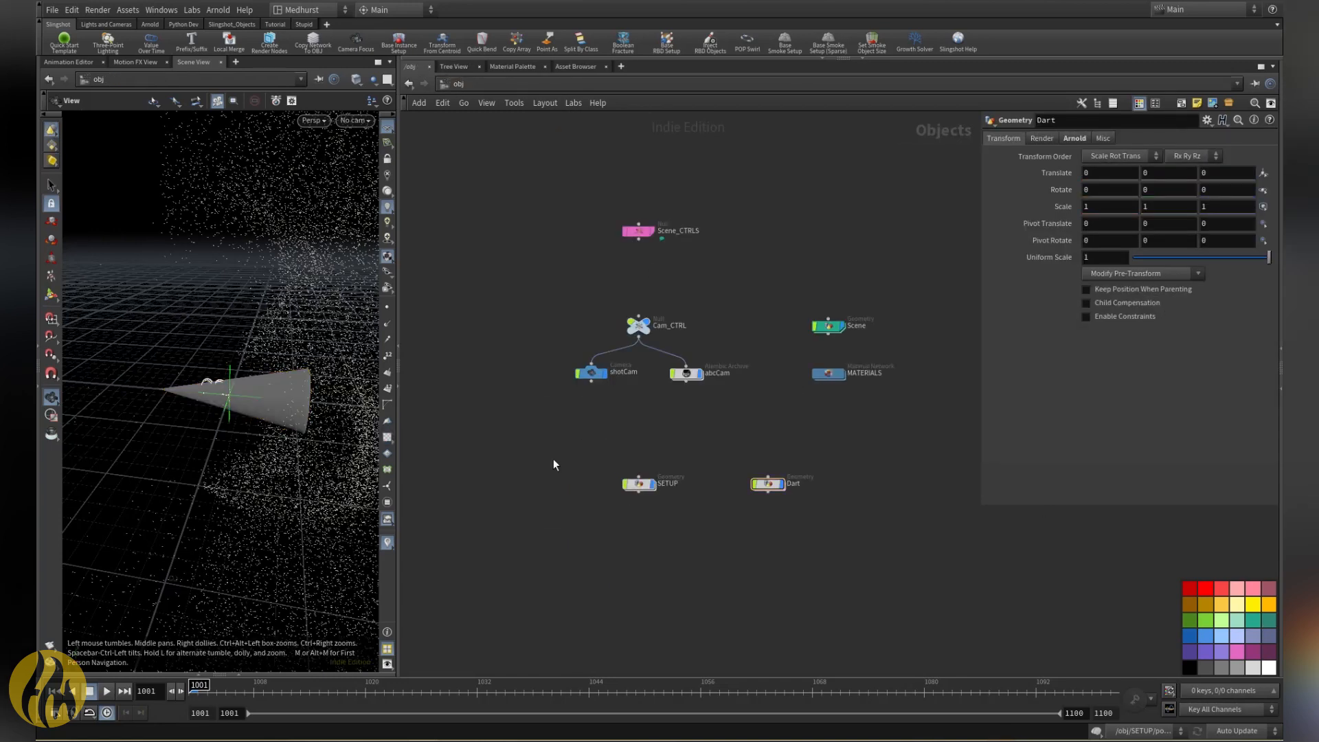
pyautogui.doubleClick(639, 484)
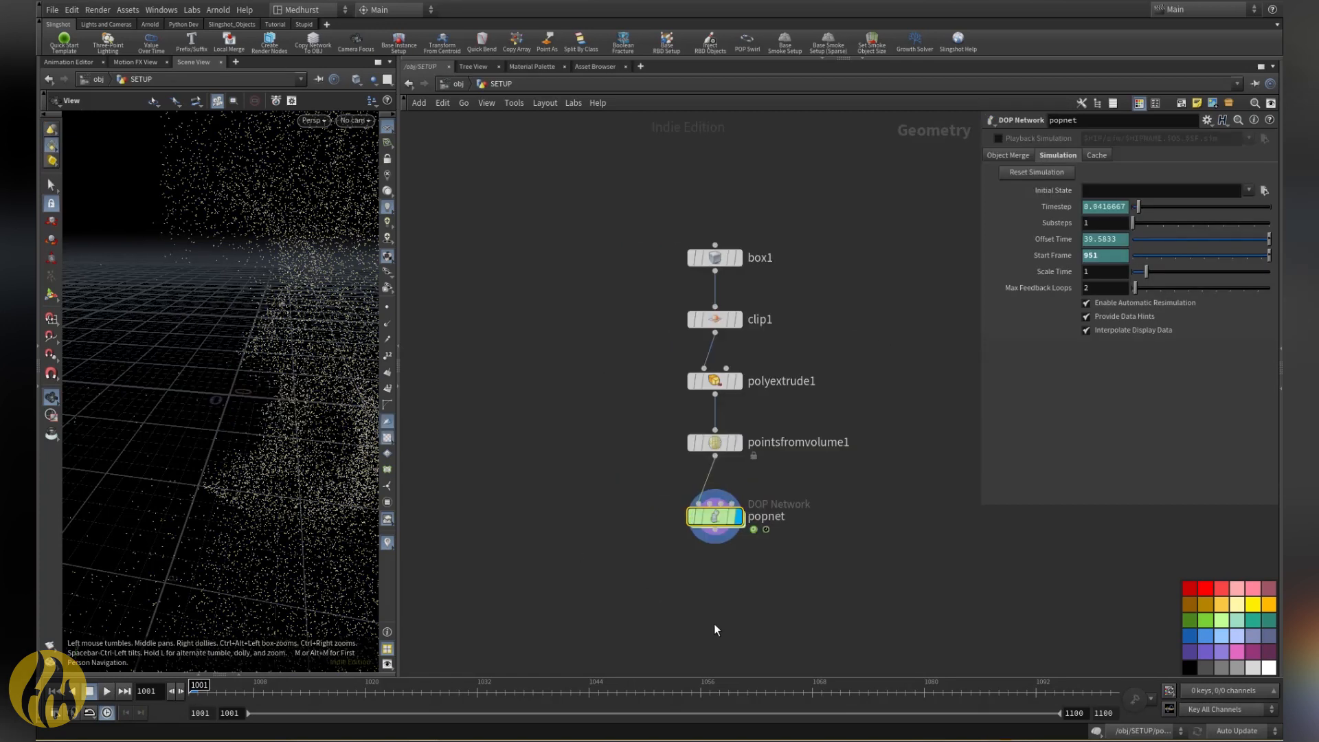
pyautogui.press('Tab')
pyautogui.write('attrd')
pyautogui.press('Return')
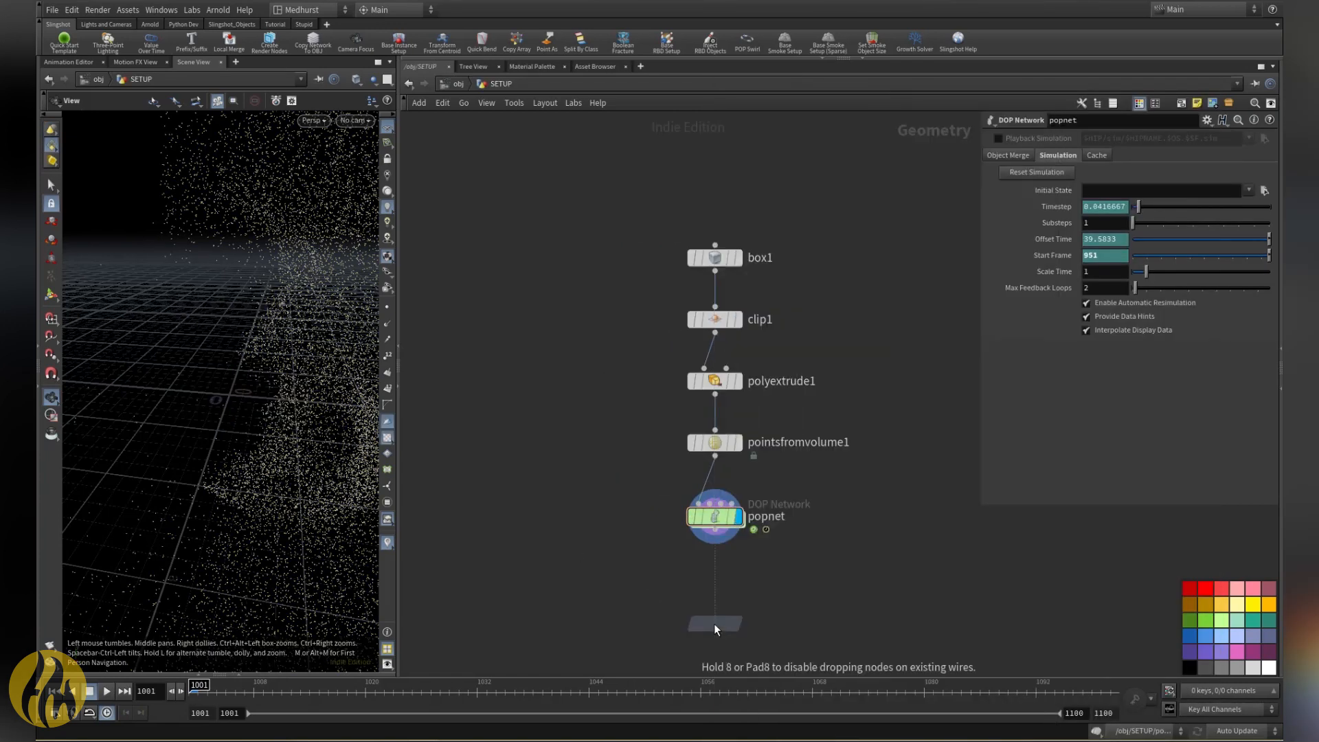
pyautogui.click(714, 592)
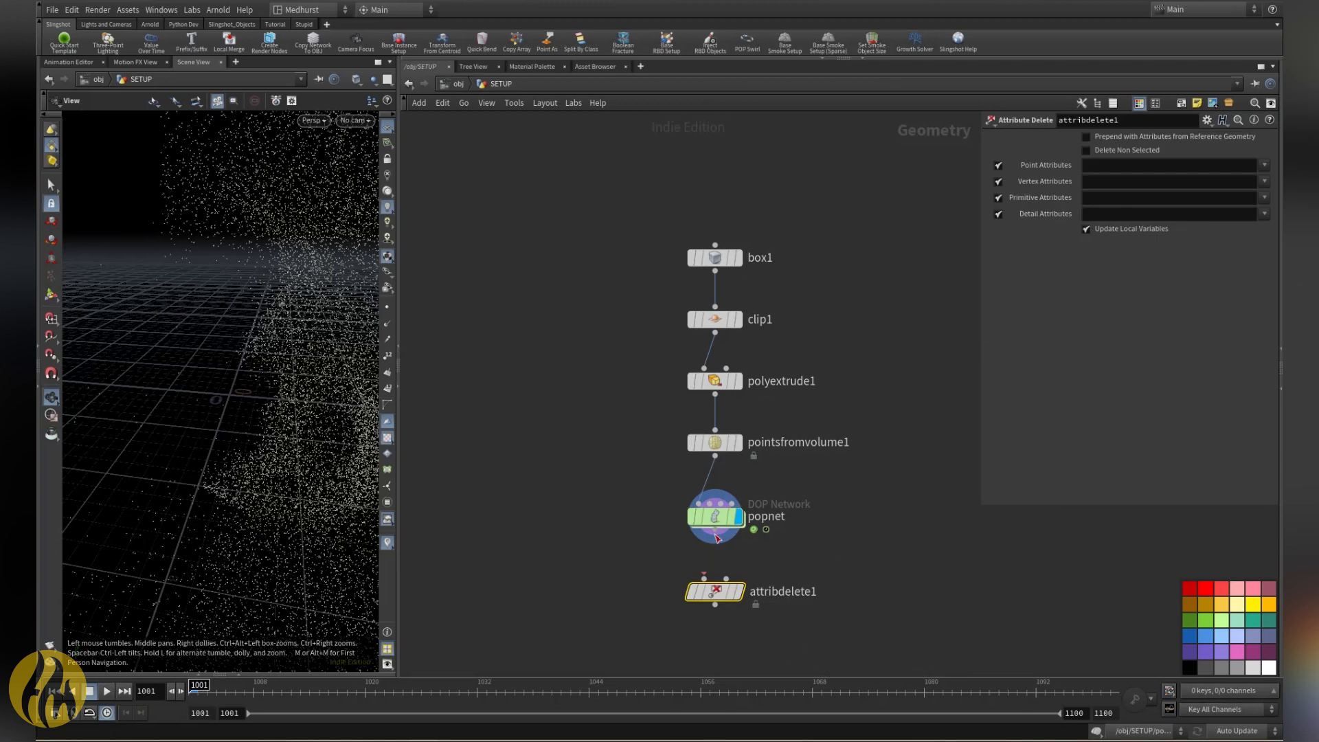
# Step: Set attribdelete1's Point Attributes to * ^P ^v ^id, display the node, and check its remaining attributes
pyautogui.click(1109, 168)
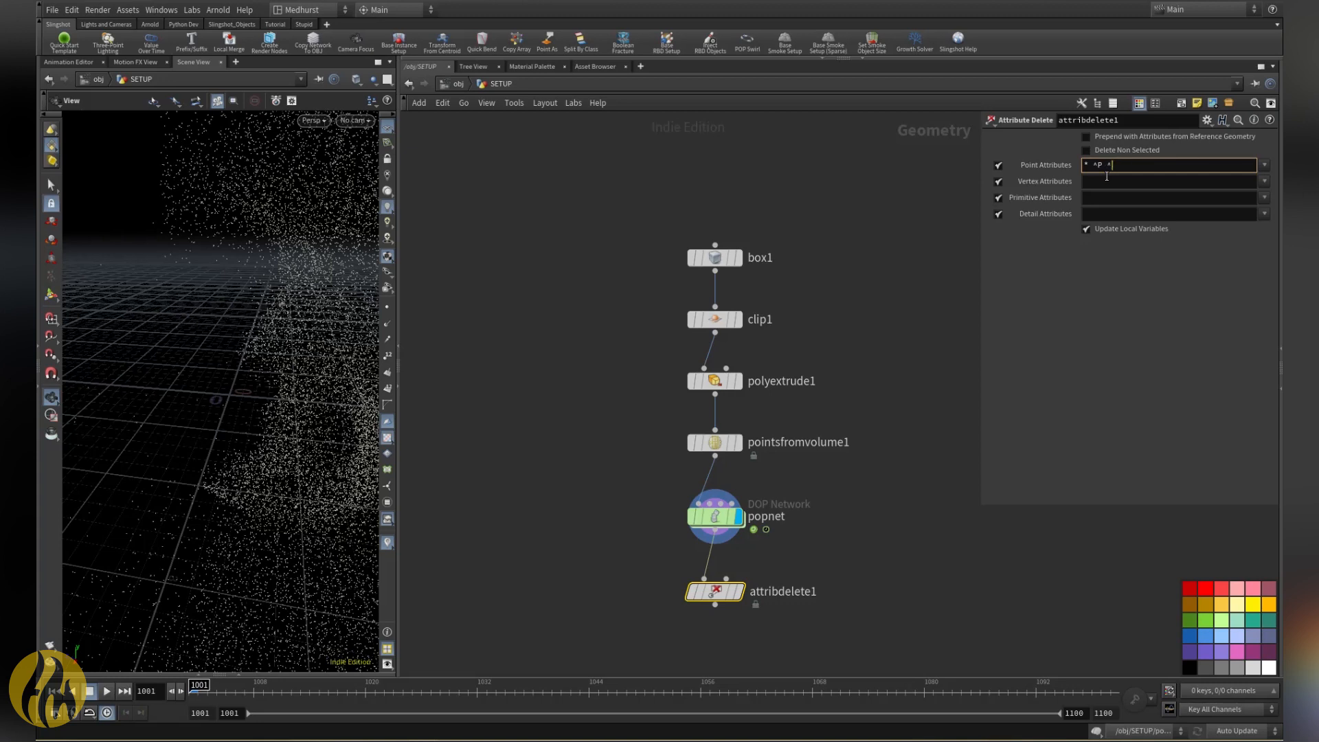
pyautogui.press('Return')
pyautogui.click(737, 591)
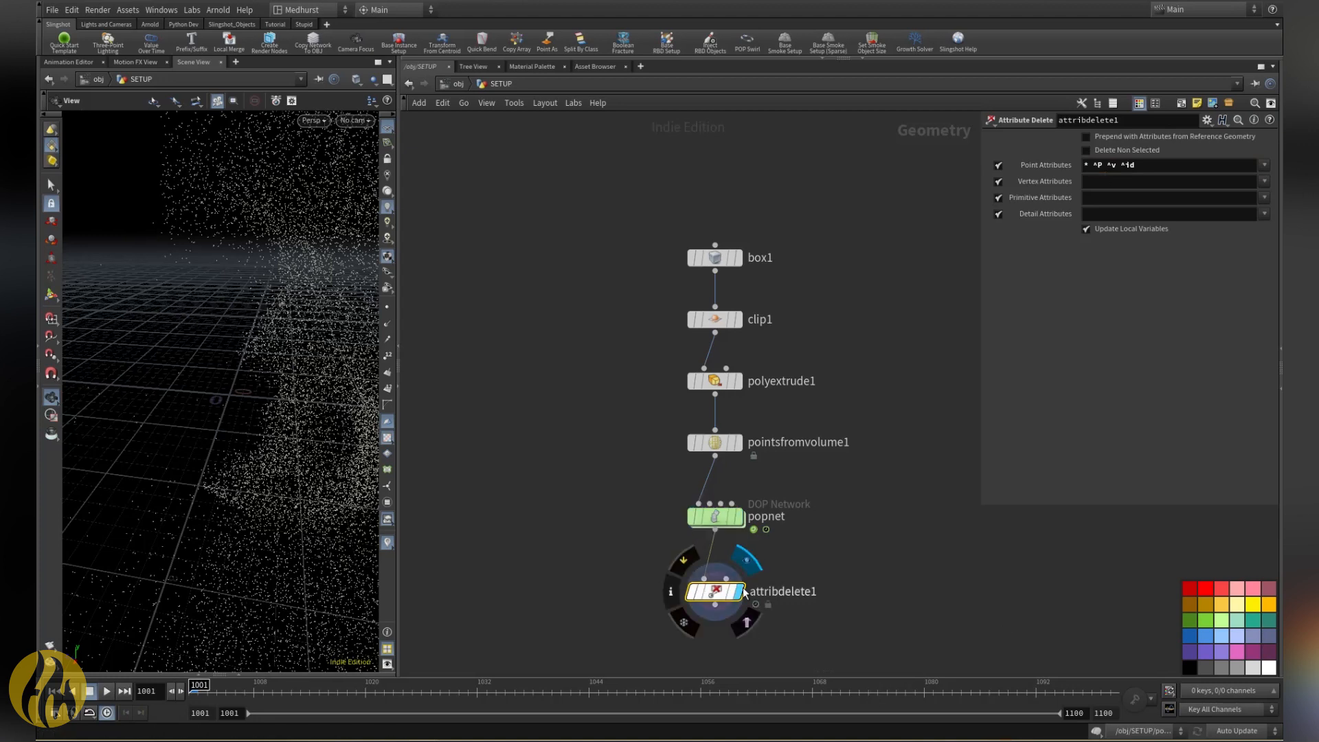
pyautogui.click(666, 602)
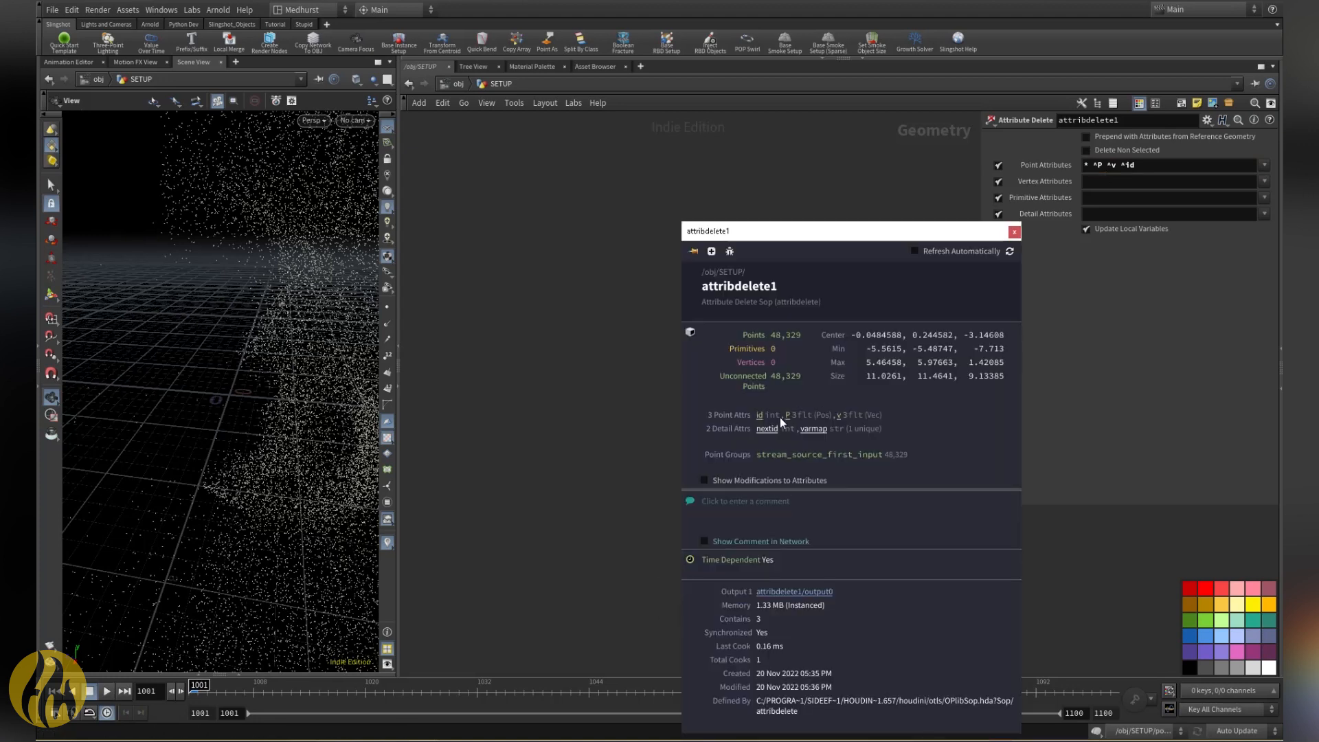
pyautogui.click(1013, 232)
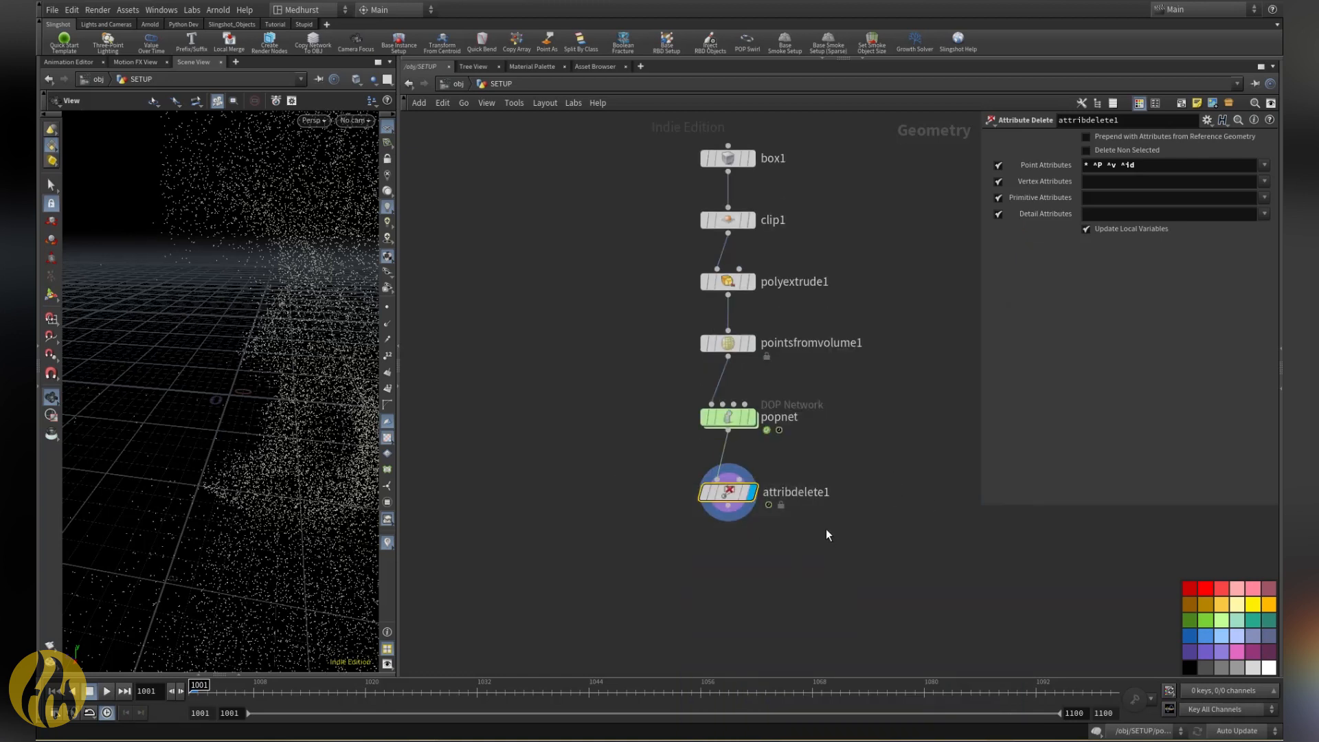
# Step: Tidy the SETUP node layout and instance the Dart object onto attribdelete1's points, including an OBJ-level instance node
pyautogui.press('l')
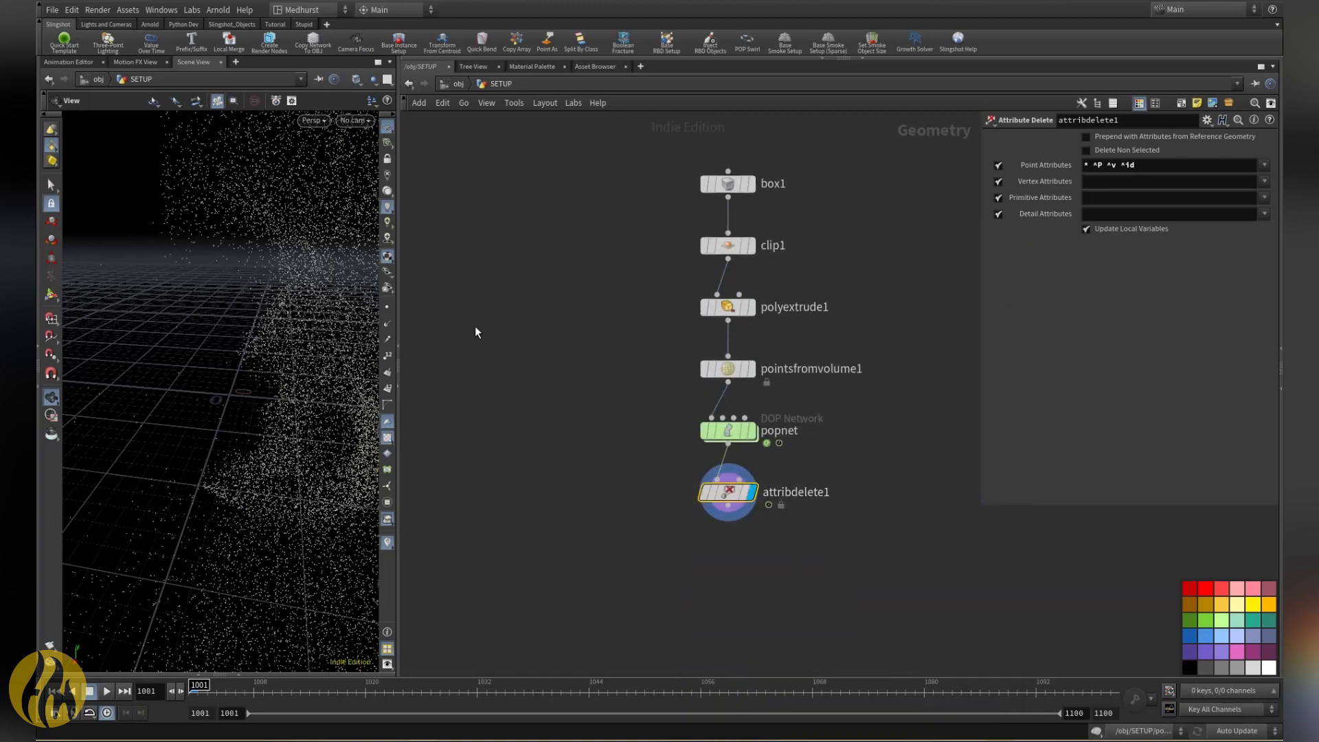
pyautogui.click(416, 55)
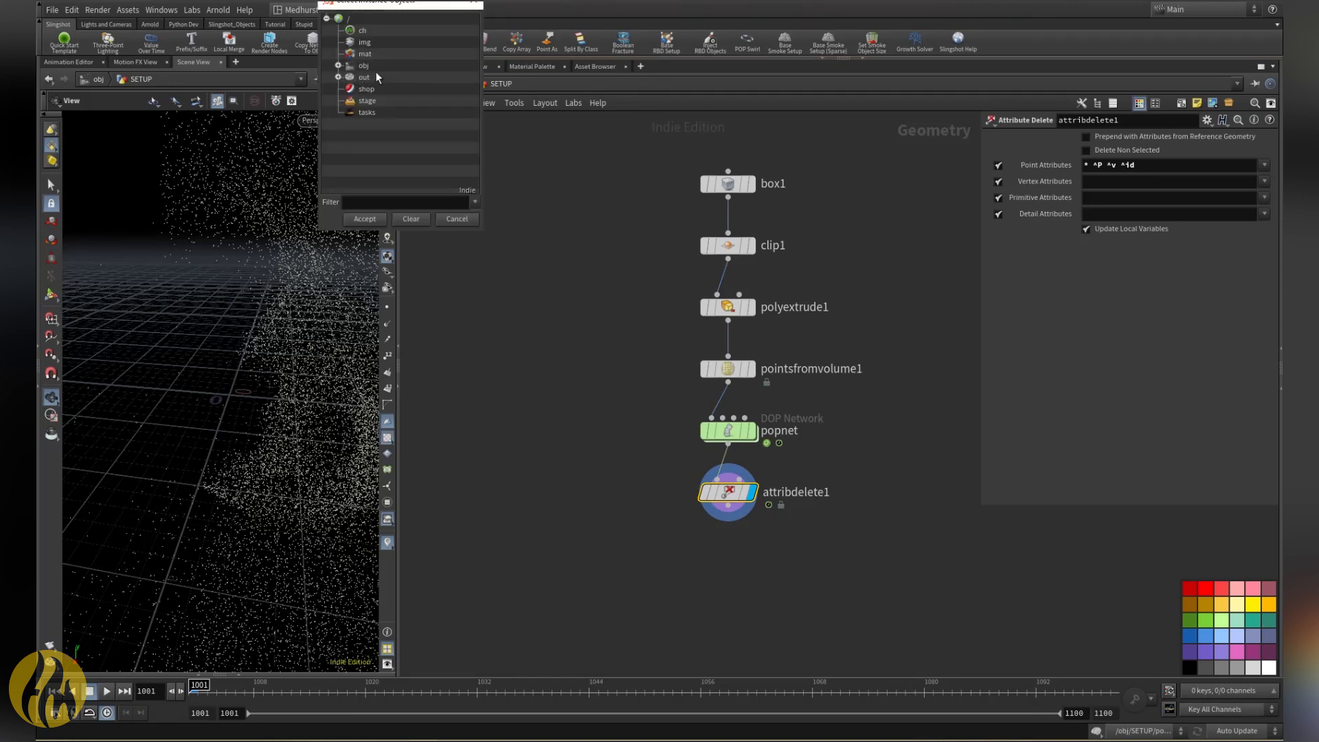
pyautogui.click(338, 66)
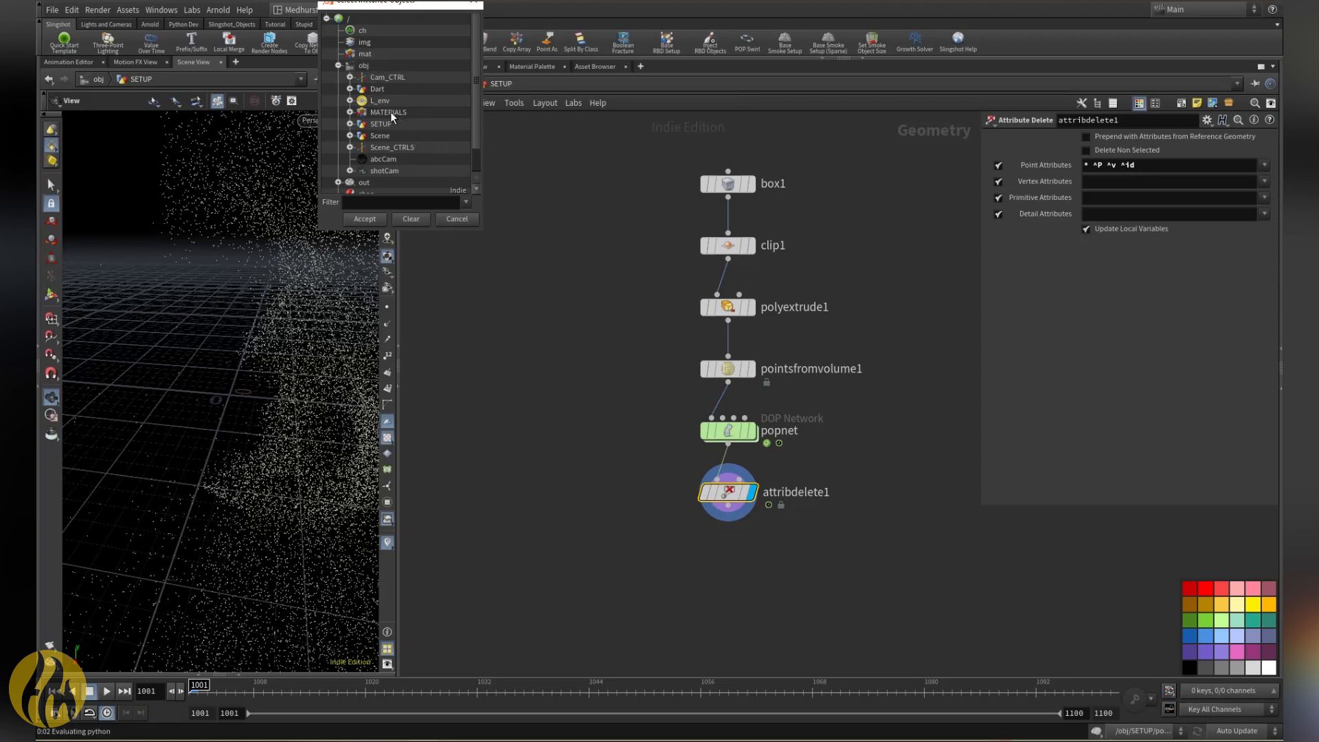
pyautogui.click(376, 89)
pyautogui.click(369, 220)
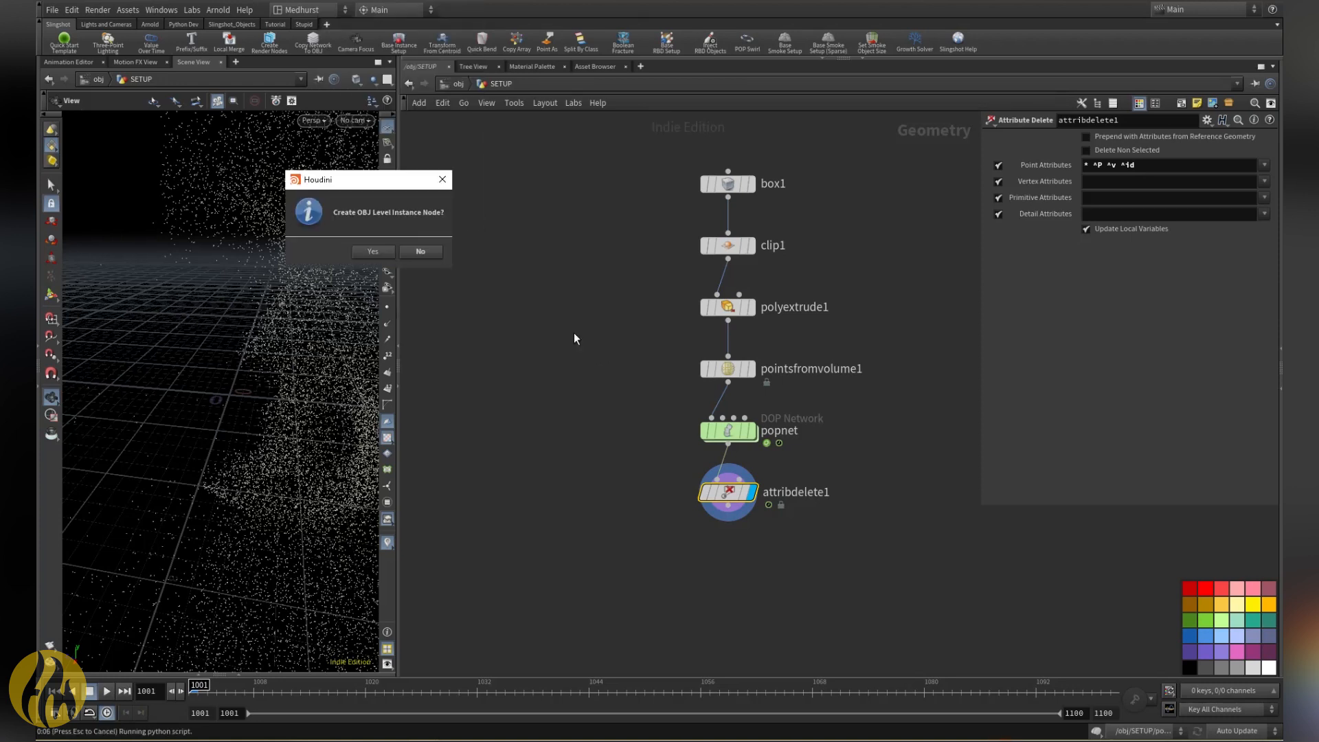
pyautogui.click(372, 252)
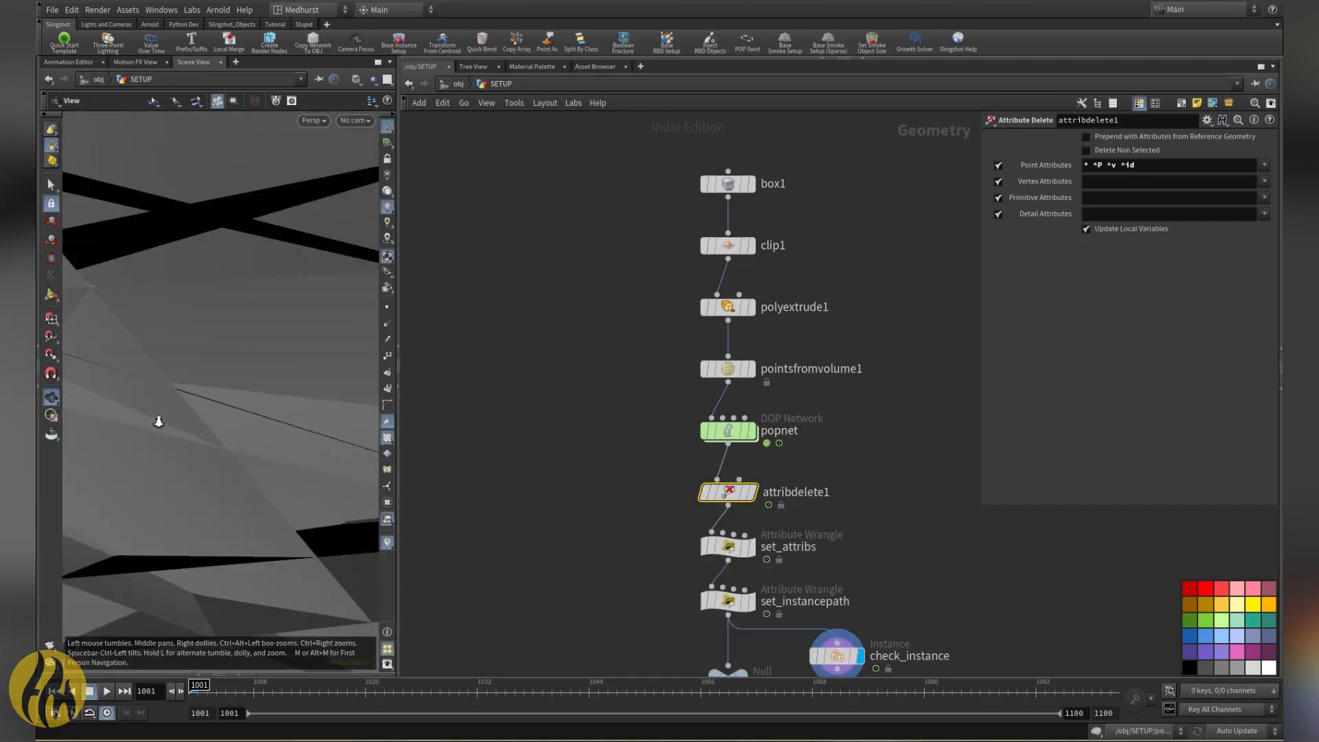
# Step: Frame the instanced darts and set pointsfromvolume1's Point Separation to 0.4
pyautogui.moveTo(159, 421); pyautogui.dragTo(266, 394, button='right')
pyautogui.press('g')
pyautogui.moveTo(222, 383); pyautogui.dragTo(199, 412)
pyautogui.click(728, 368)
pyautogui.click(1112, 204)
pyautogui.write('4')
pyautogui.press('Return')
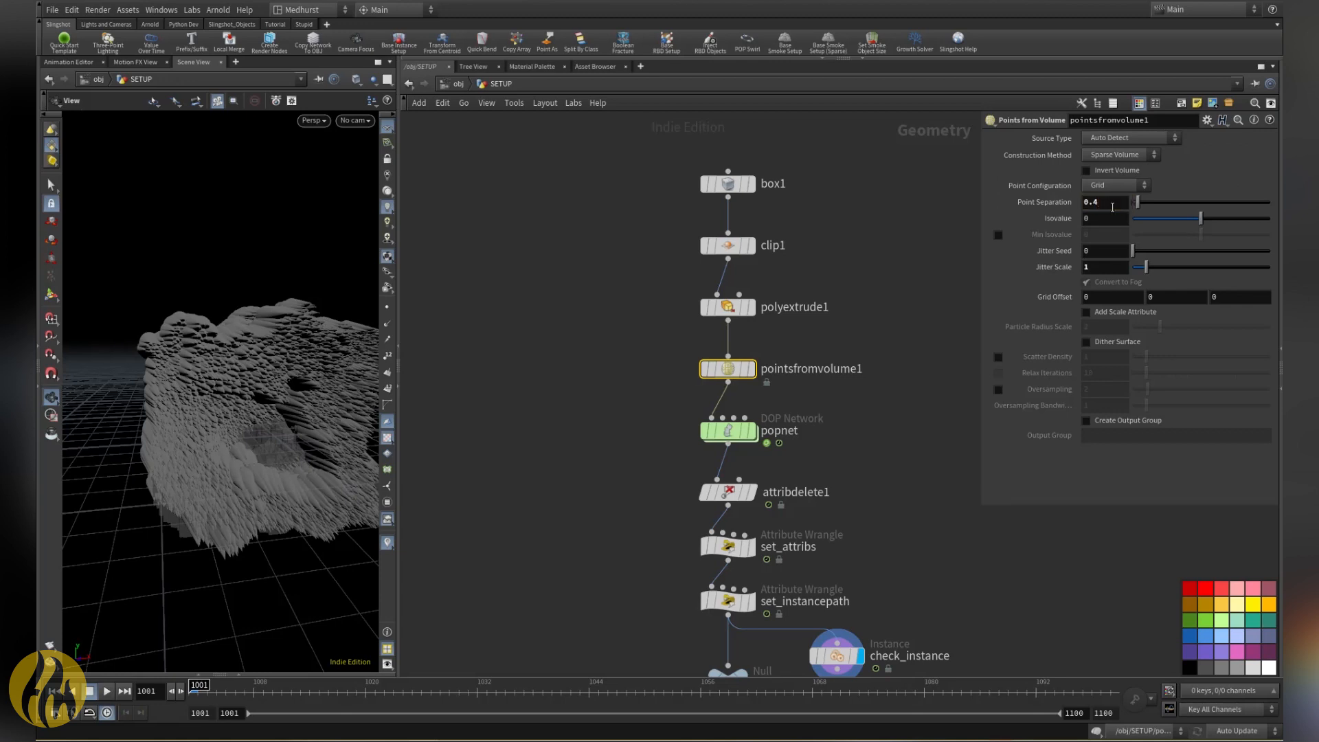
pyautogui.click(707, 438)
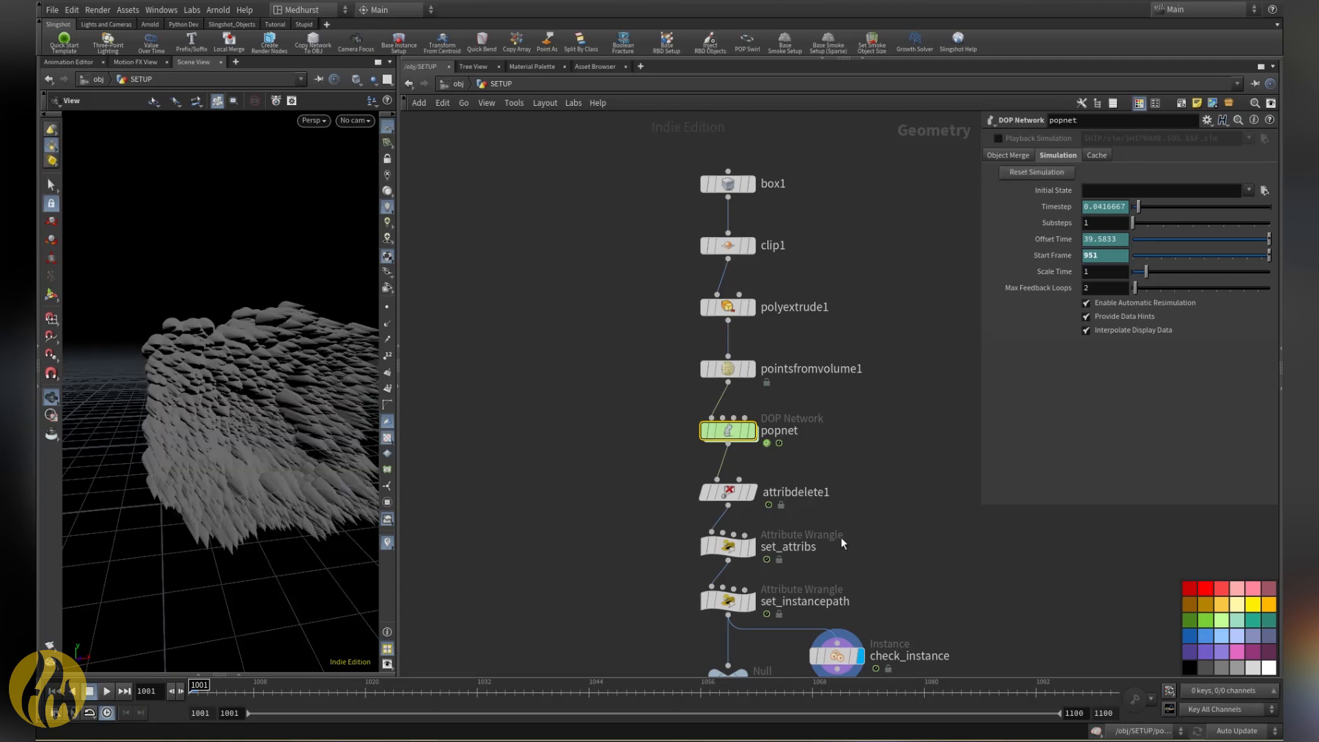
# Step: Link set_attribs' Max Scale to its Min Scale with a relative reference
pyautogui.moveTo(640, 572); pyautogui.dragTo(489, 525, button='middle')
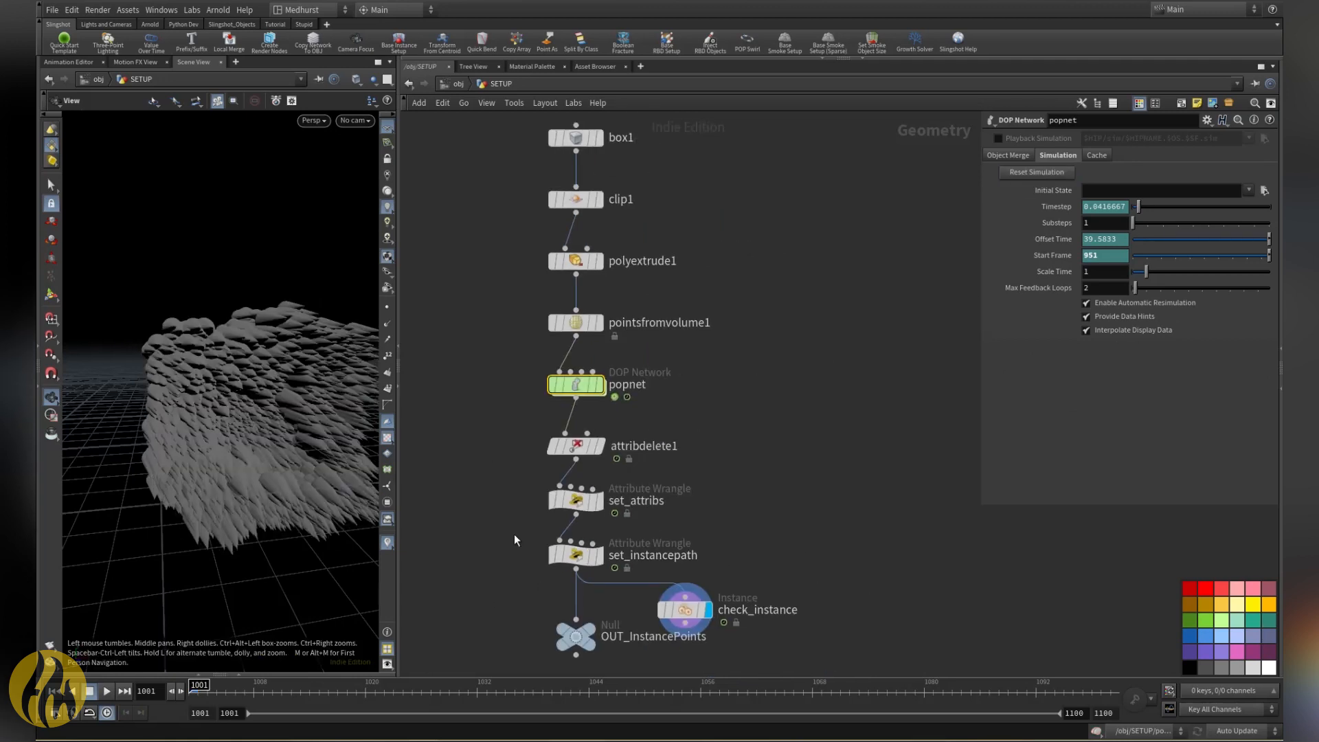
pyautogui.moveTo(587, 521); pyautogui.dragTo(597, 494, button='middle')
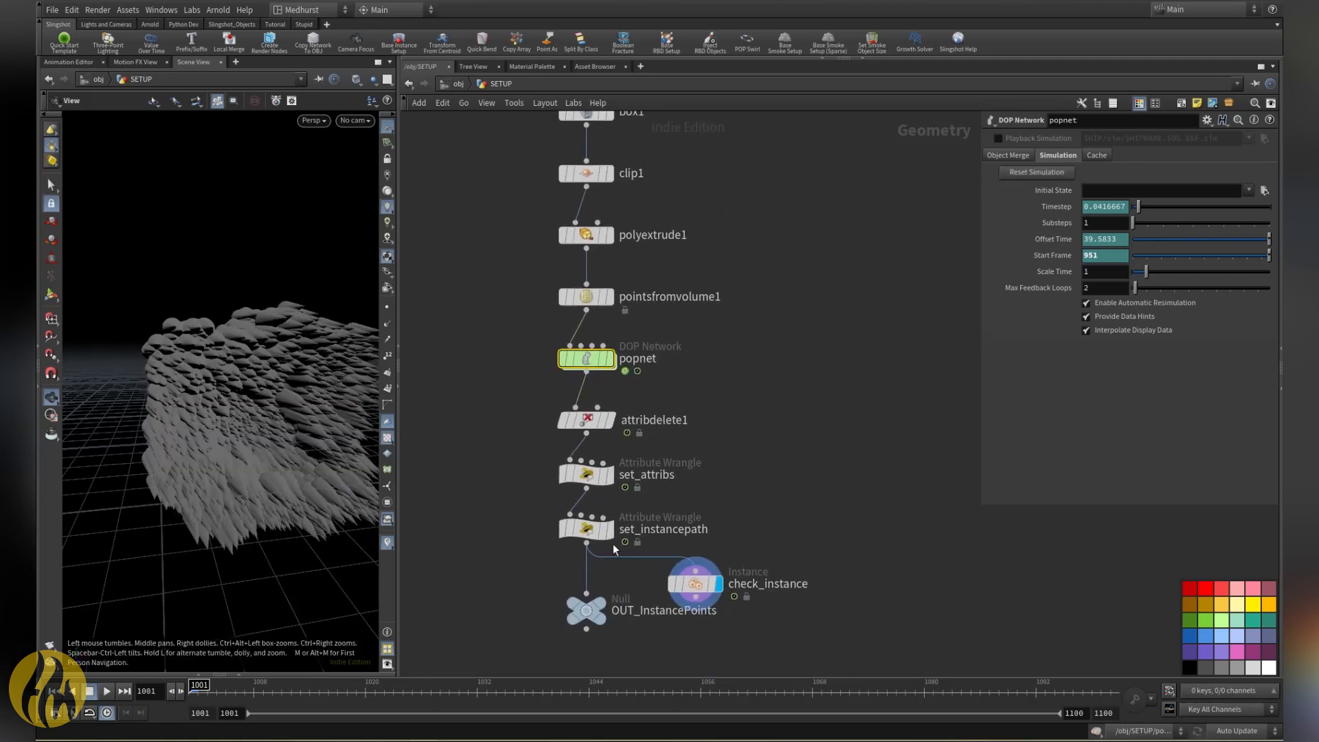
pyautogui.click(584, 474)
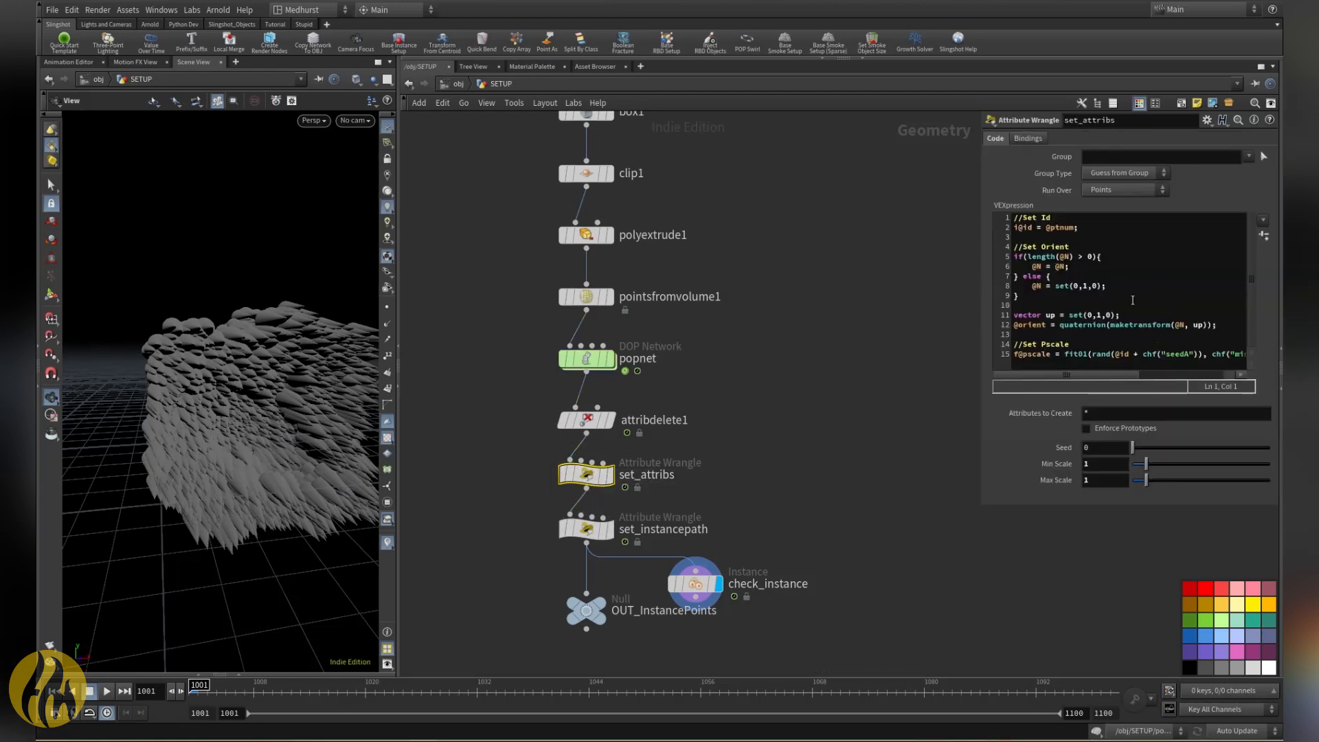
pyautogui.rightClick(1097, 467)
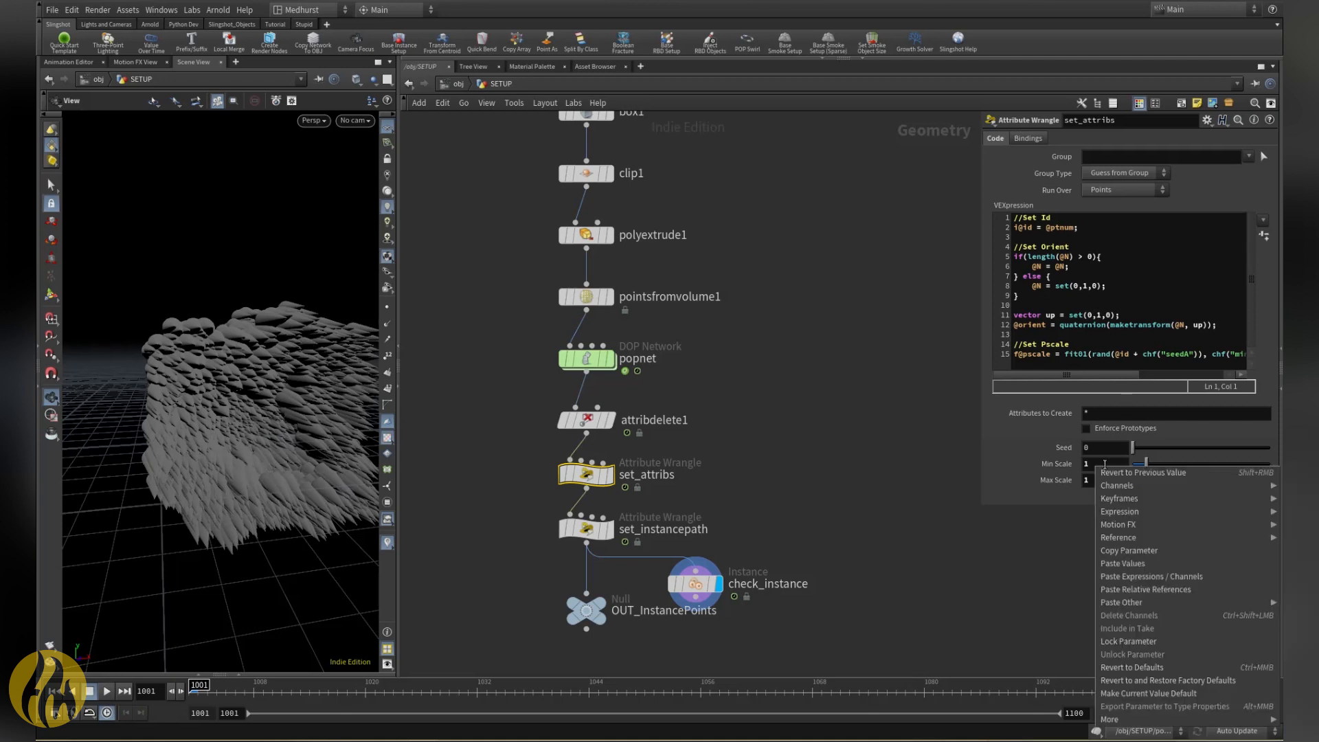
pyautogui.click(1126, 551)
pyautogui.rightClick(1092, 480)
pyautogui.click(1141, 603)
pyautogui.click(1056, 484)
# Step: Set set_attribs' Min Scale to 0.1 and look through shotCam in the viewport
pyautogui.moveTo(1115, 467); pyautogui.dragTo(1050, 467)
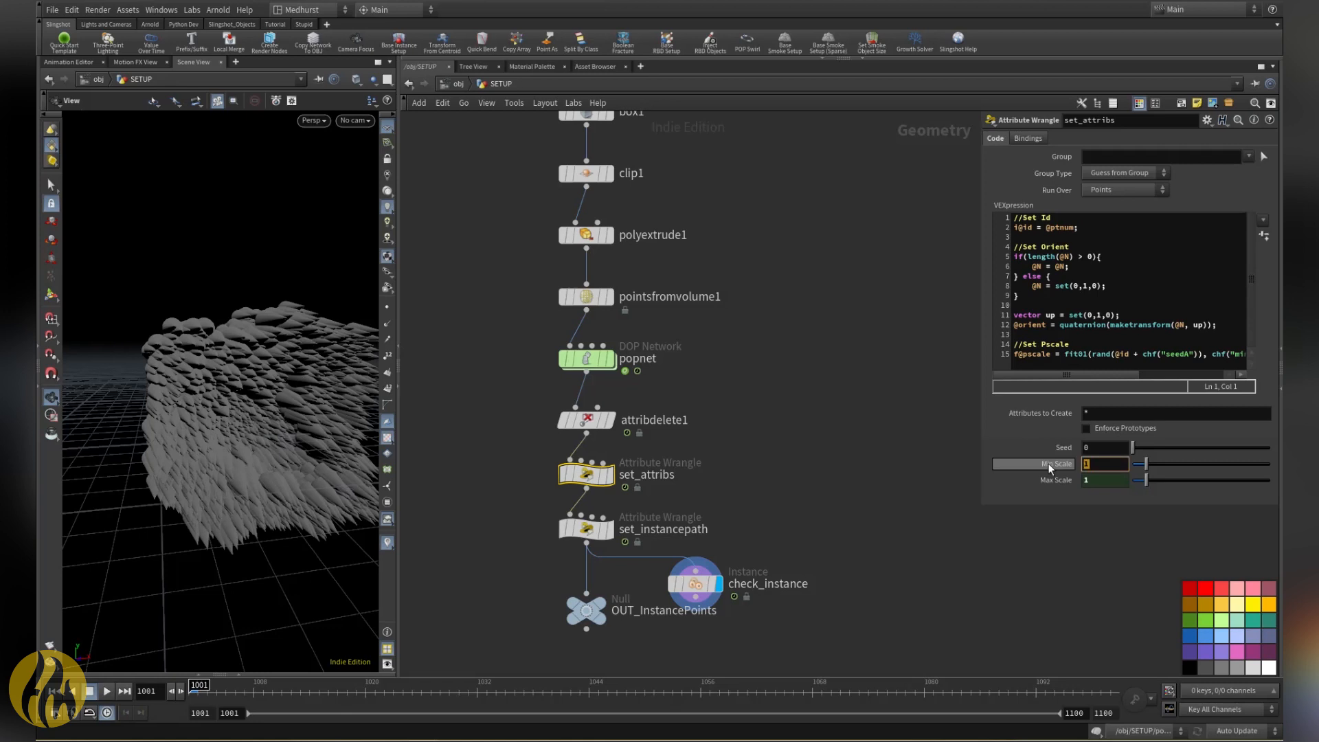
pyautogui.write('0.')
pyautogui.press('Return')
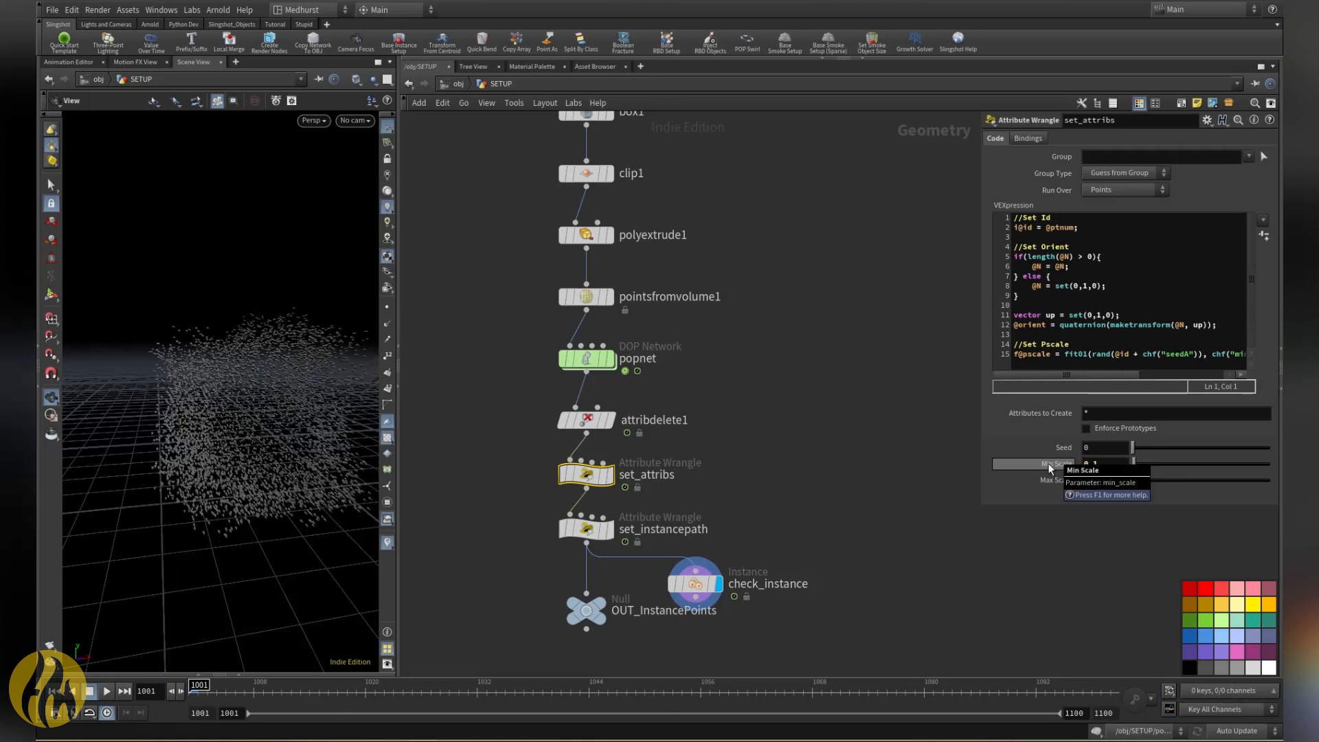
pyautogui.click(355, 120)
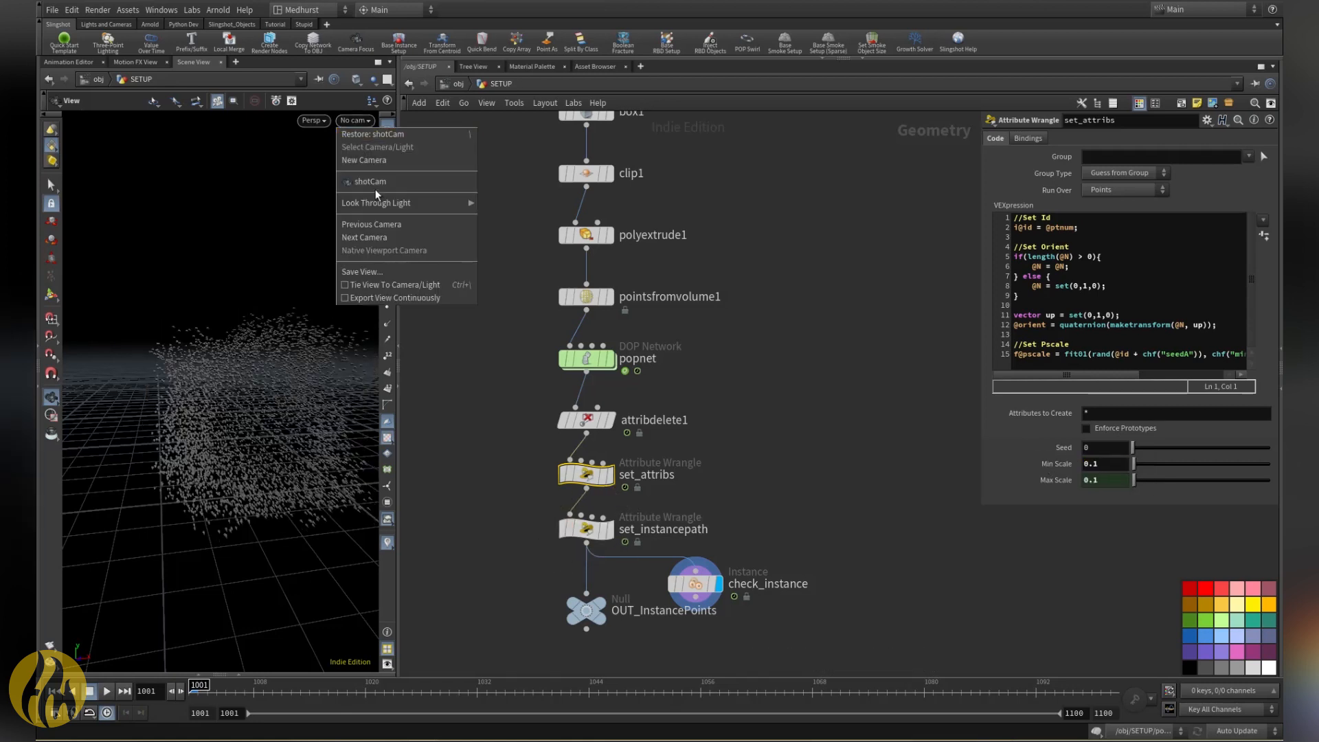
pyautogui.click(376, 184)
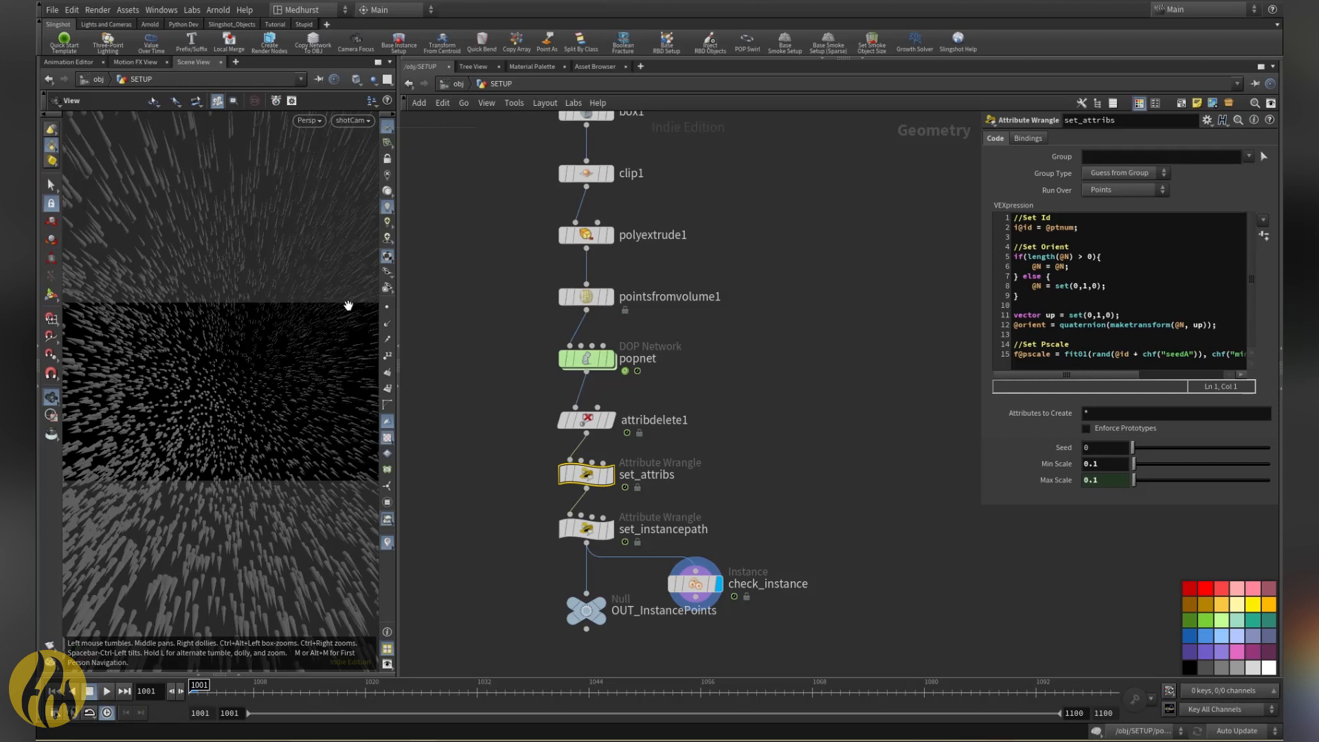
# Step: Replace the if/else block under Set Orient in set_attribs' VEX code with @N = normalize(@v);
pyautogui.moveTo(757, 519); pyautogui.dragTo(845, 517, button='middle')
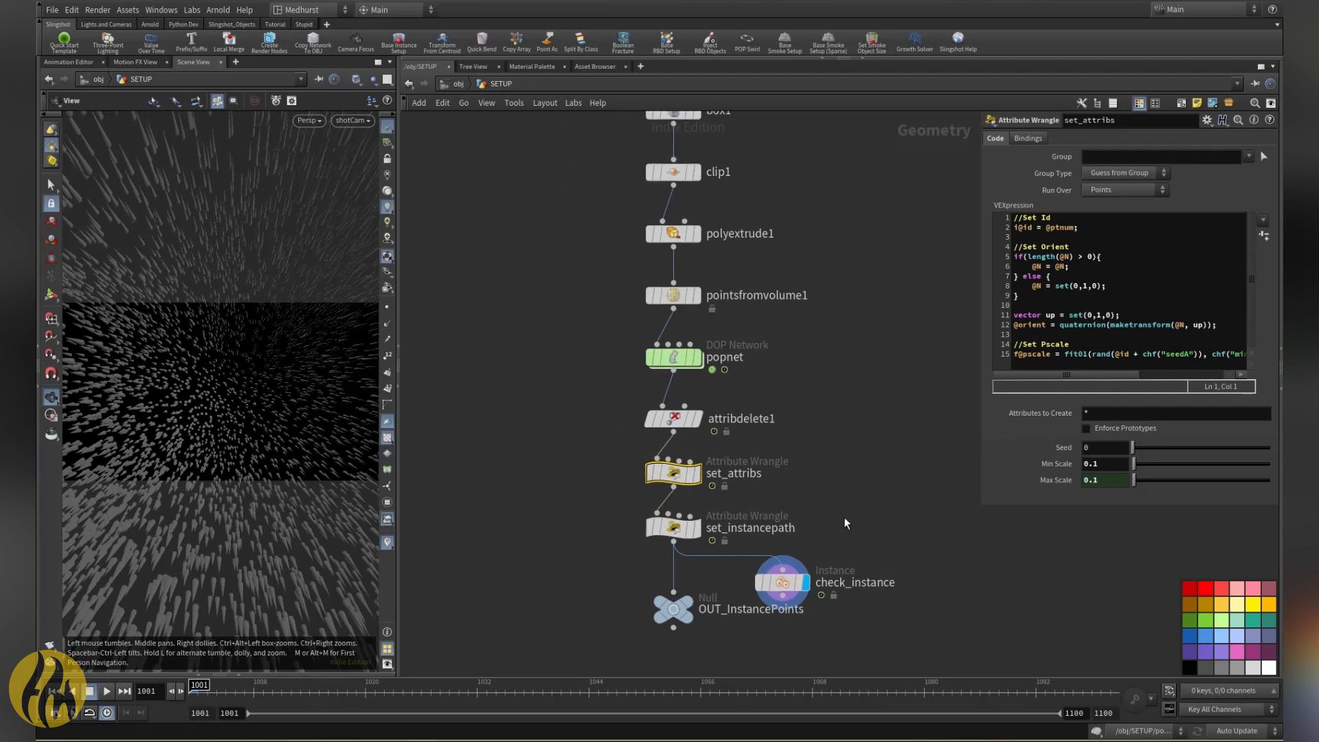
pyautogui.moveTo(1032, 299); pyautogui.dragTo(997, 257)
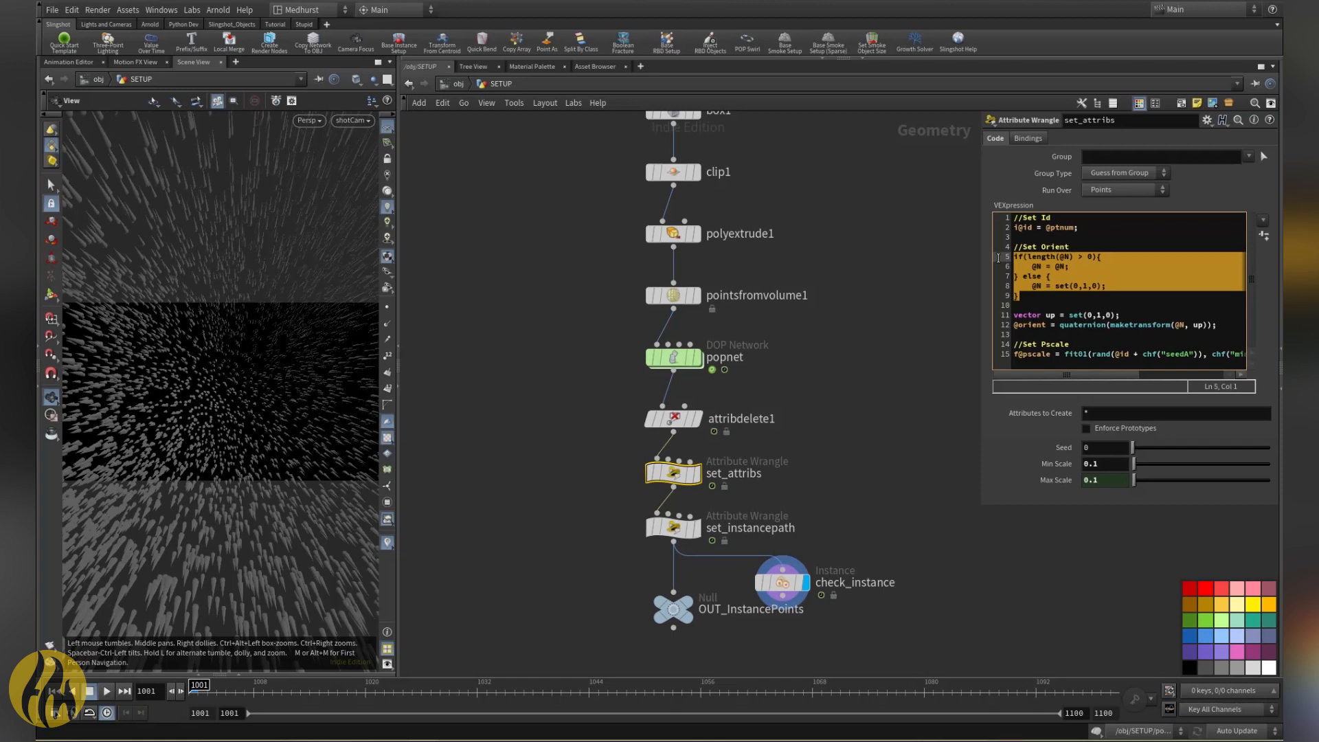
pyautogui.write('@N')
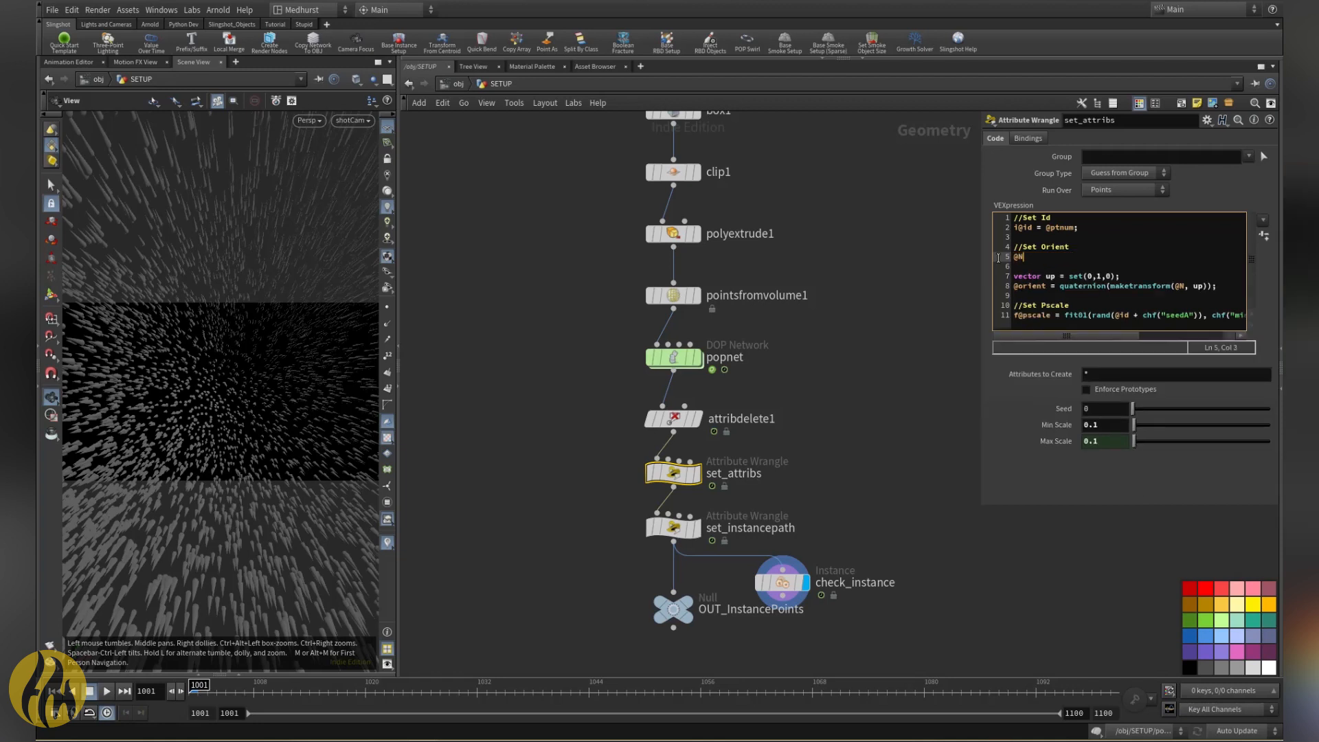
pyautogui.write(' = normalize(@v);')
pyautogui.click(933, 439)
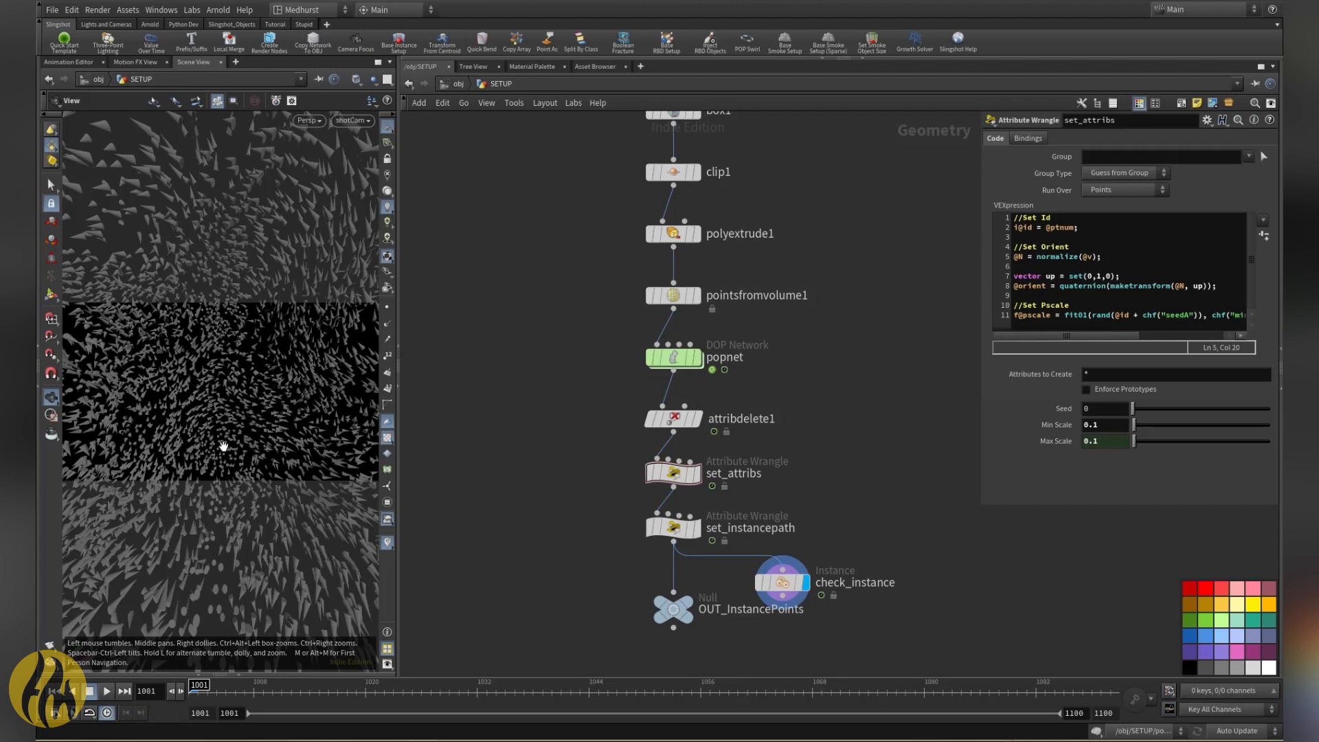
# Step: Preview the dart motion over the timeline and set set_attribs' Min Scale to 0.05
pyautogui.click(107, 691)
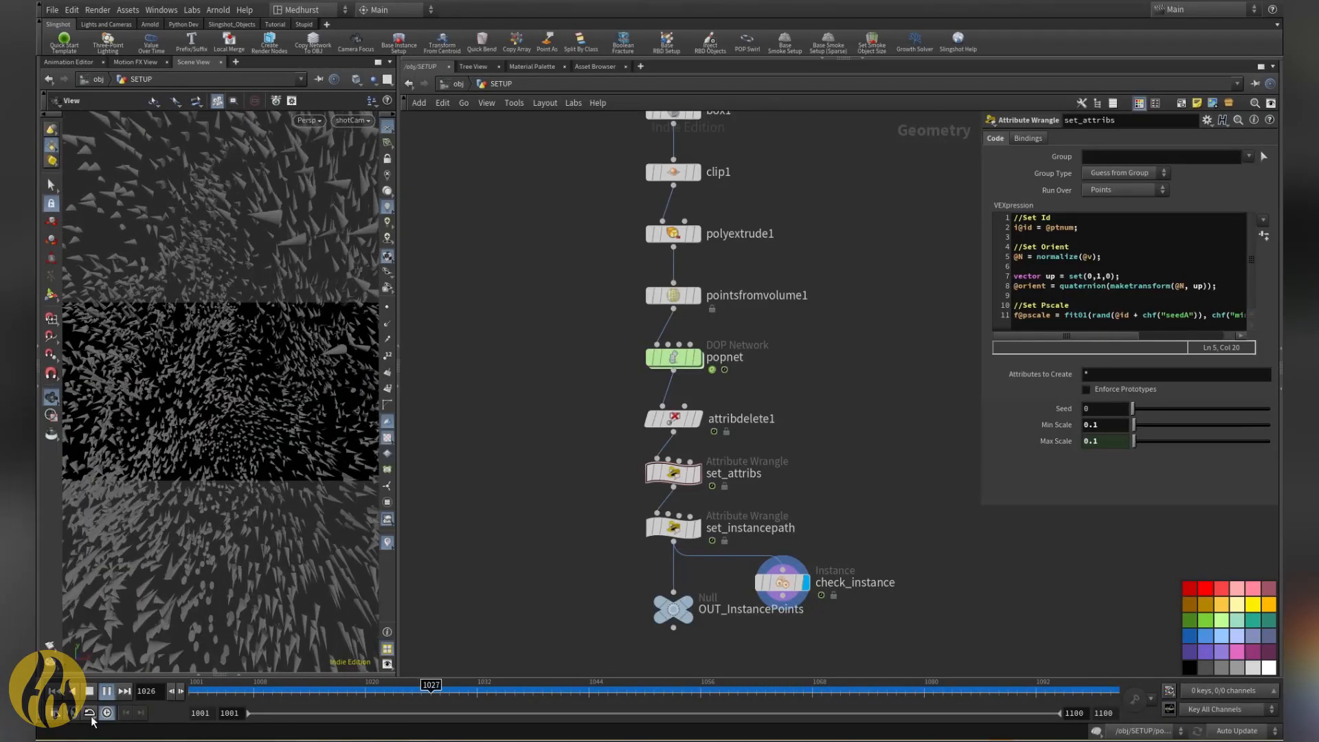
pyautogui.click(92, 693)
pyautogui.moveTo(332, 695); pyautogui.dragTo(840, 708)
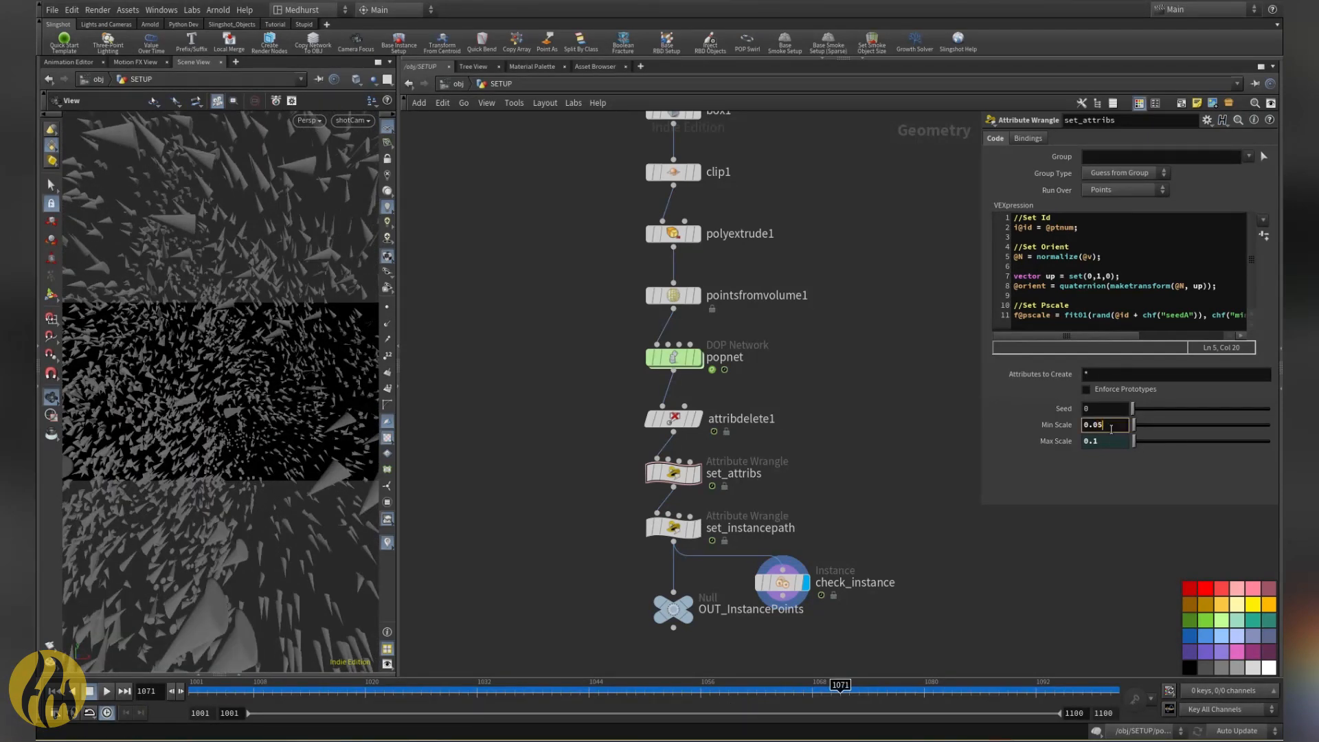
pyautogui.press('Return')
pyautogui.moveTo(204, 702); pyautogui.dragTo(619, 645)
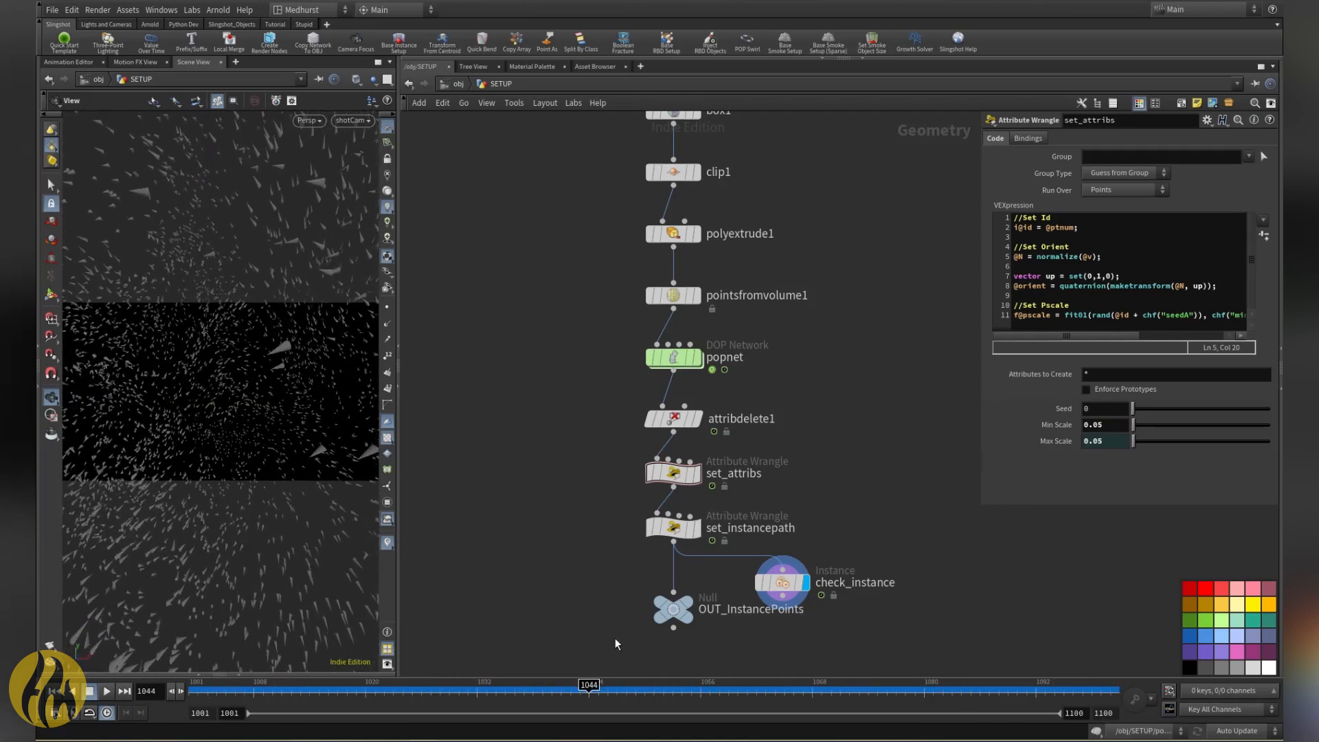
# Step: Enable Maximum Speed on popspeedlimit1 inside popnet, and replay the reset simulation from the SETUP network
pyautogui.doubleClick(673, 357)
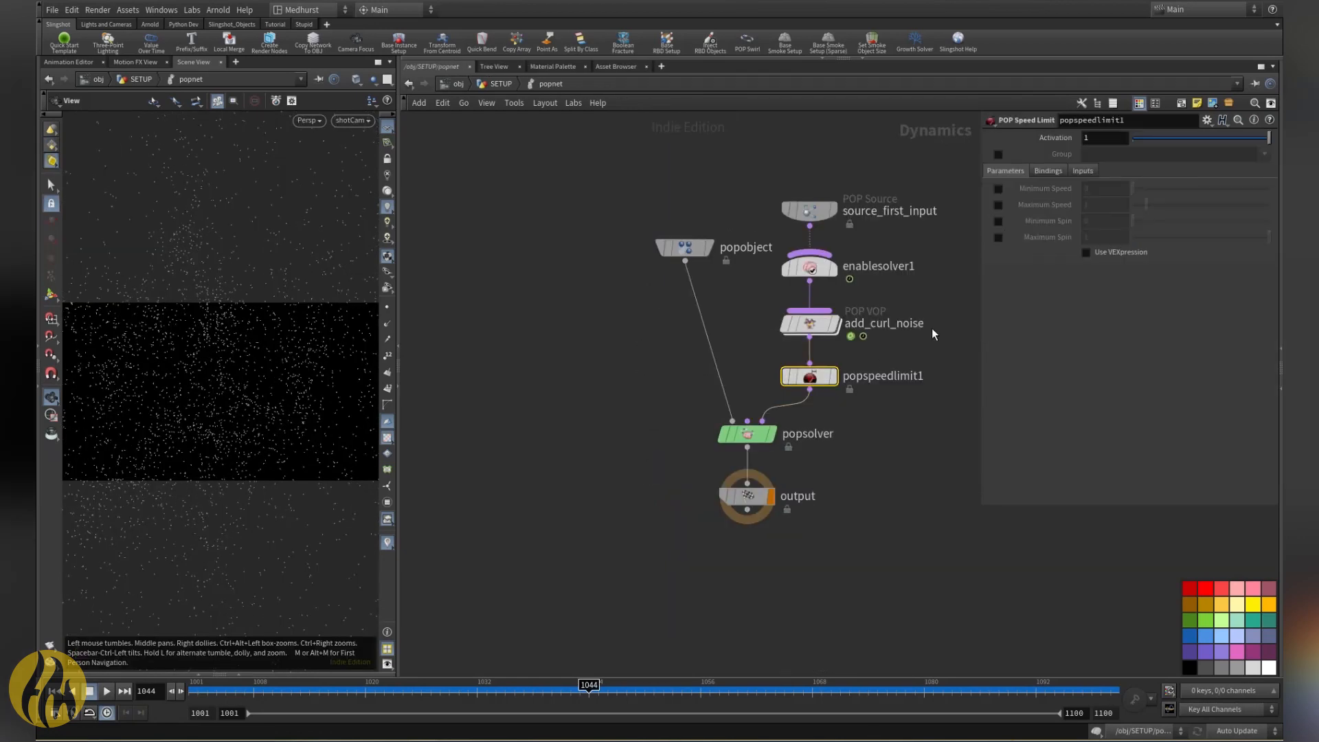
pyautogui.click(998, 204)
pyautogui.hotkey('ctrl', 'Left')
pyautogui.click(499, 83)
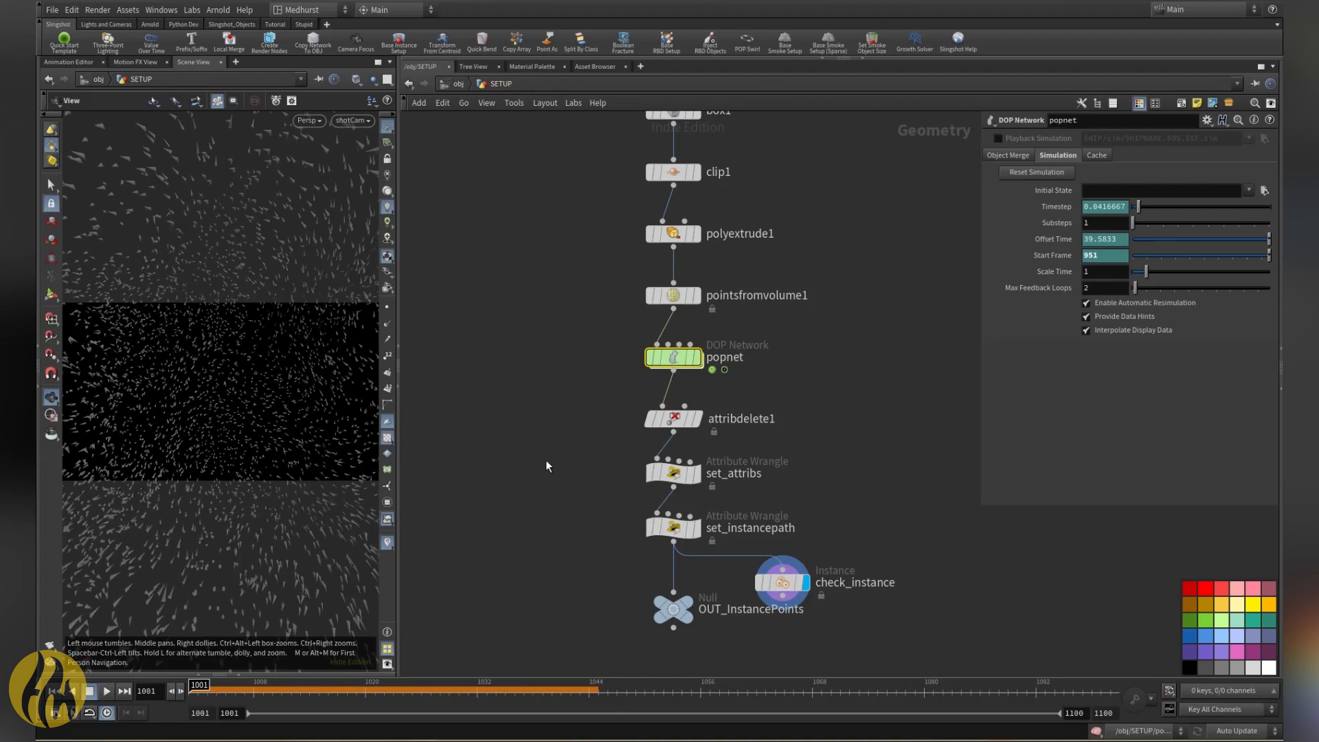
pyautogui.click(1053, 175)
pyautogui.click(107, 691)
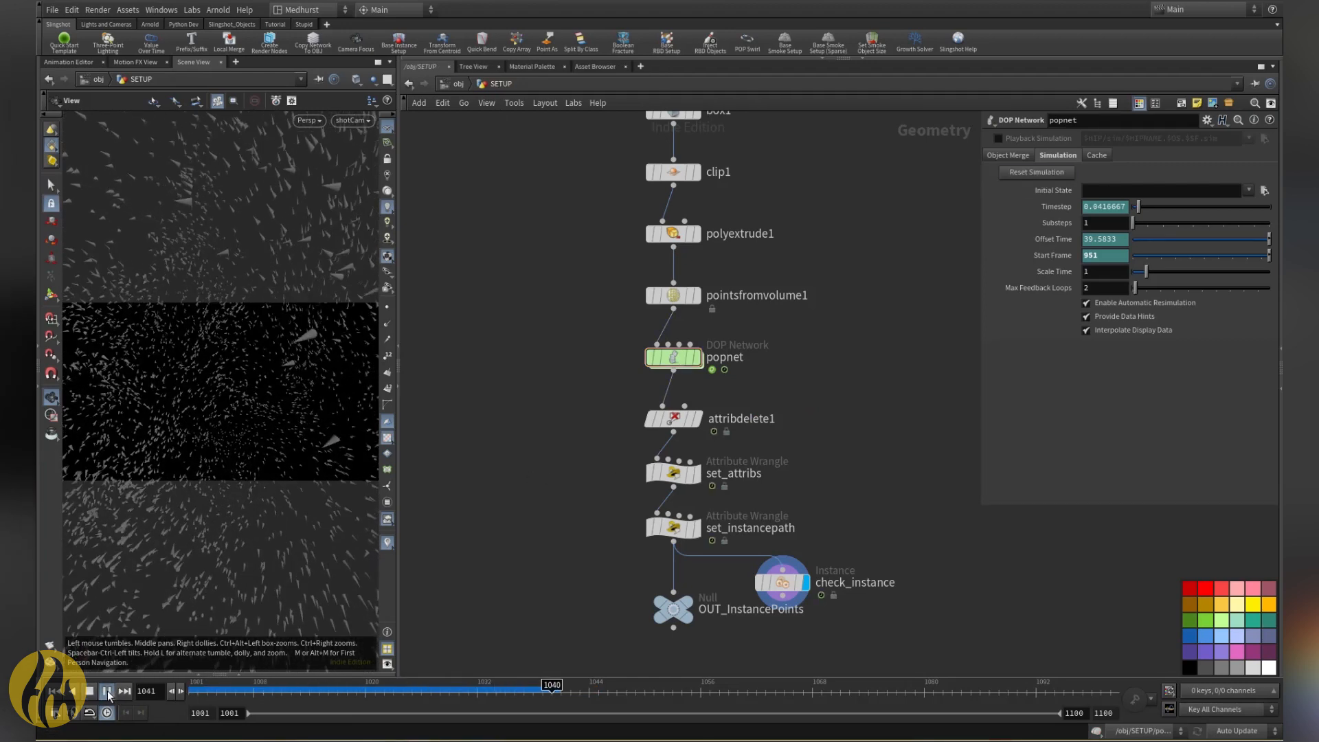
pyautogui.press('Up')
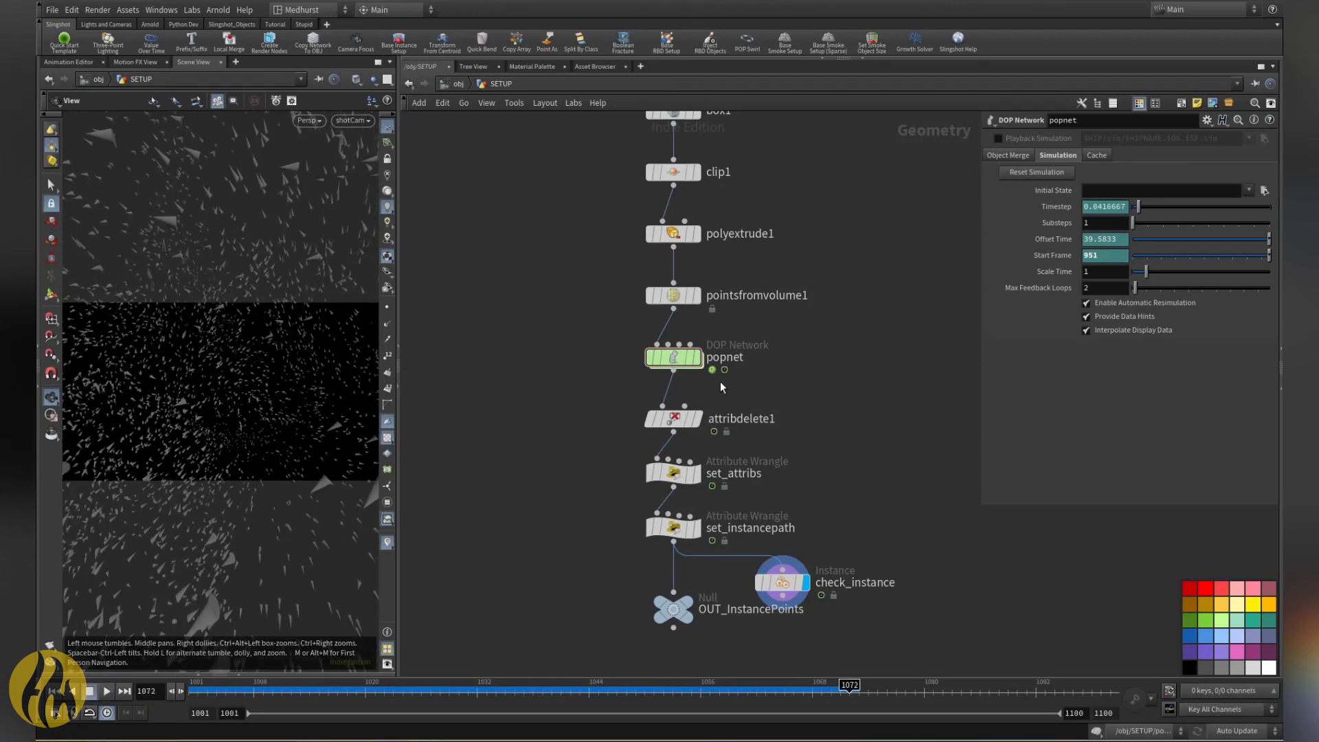
# Step: Set the Activation of popspeedlimit1 inside popnet to the expression $F >= $FSTART
pyautogui.doubleClick(673, 362)
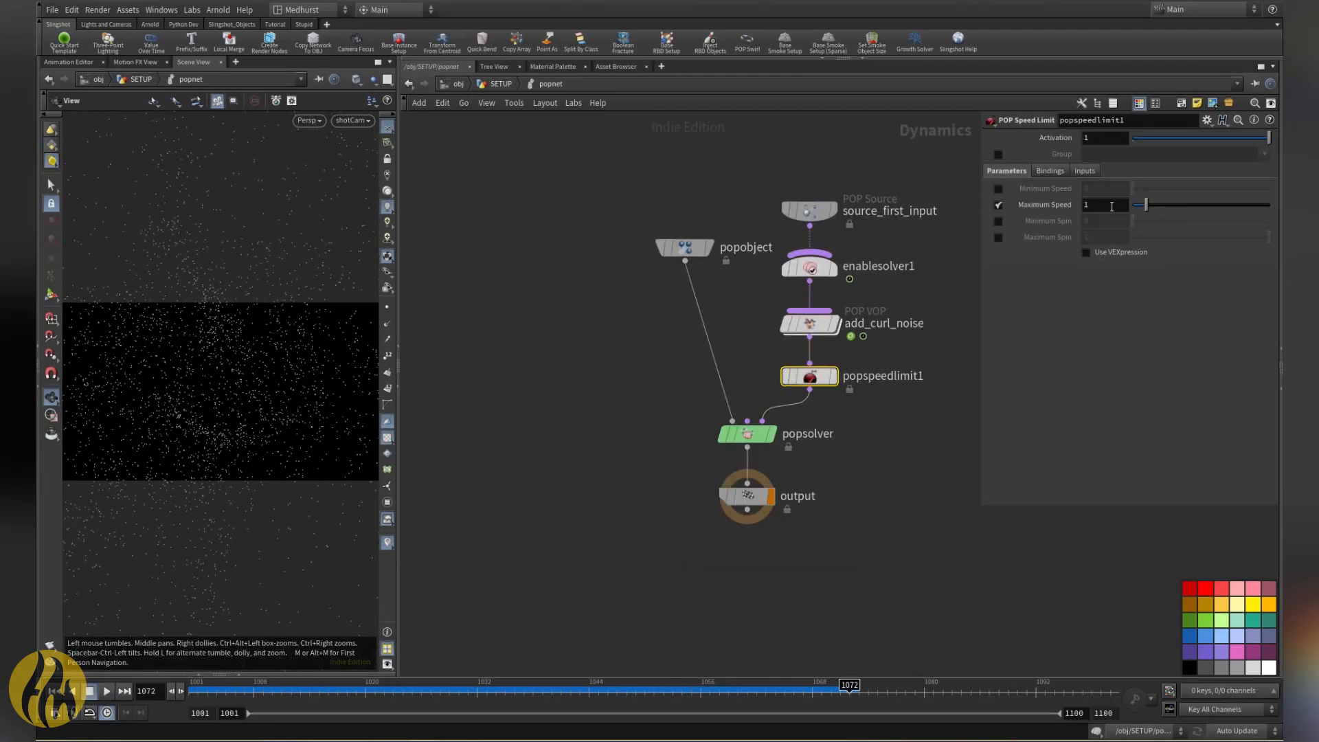
pyautogui.click(810, 267)
pyautogui.click(809, 376)
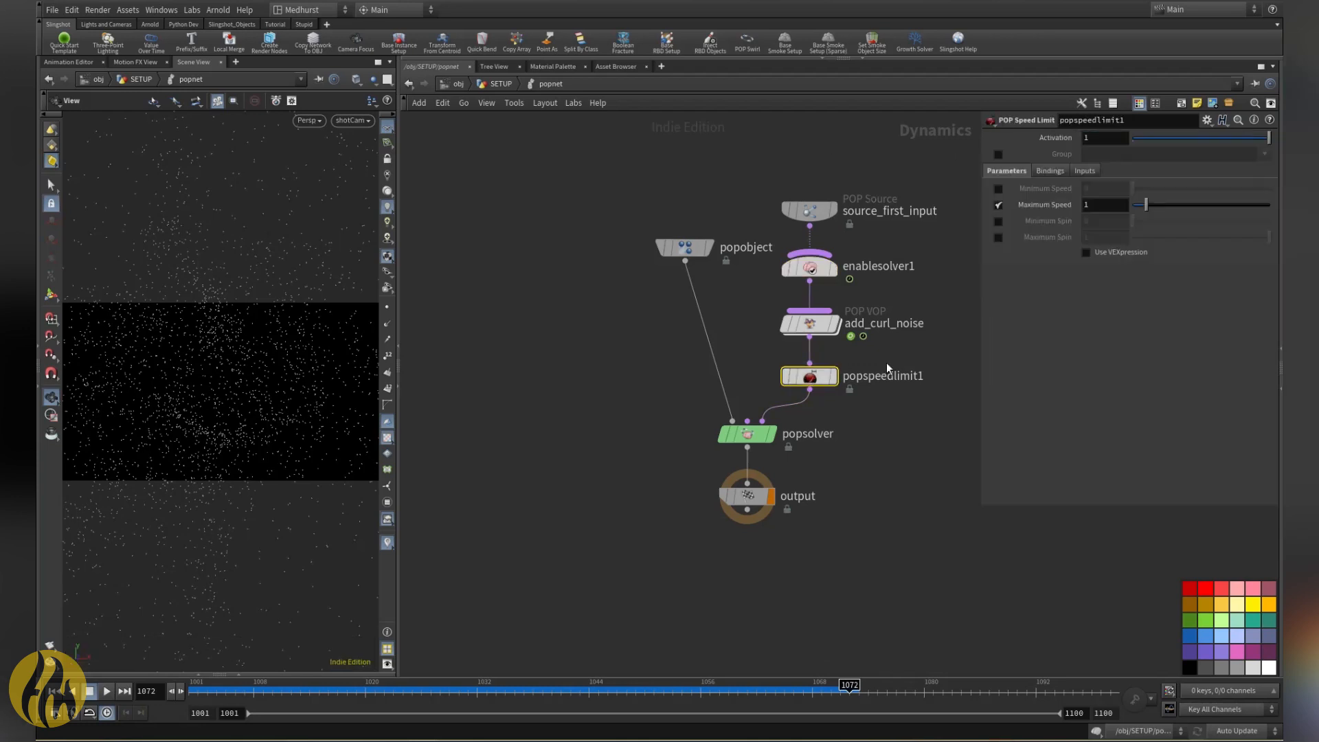
pyautogui.click(1106, 138)
pyautogui.moveTo(1028, 147)
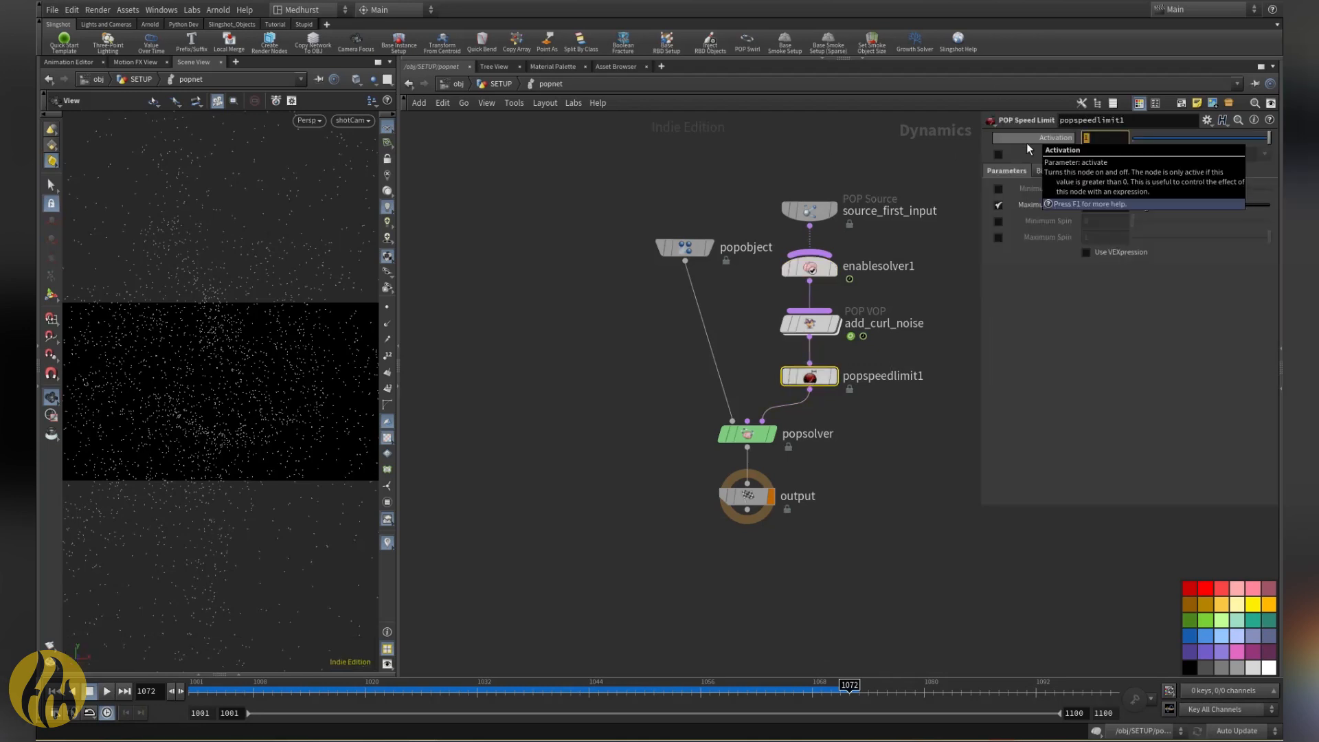
pyautogui.write('$FSTART')
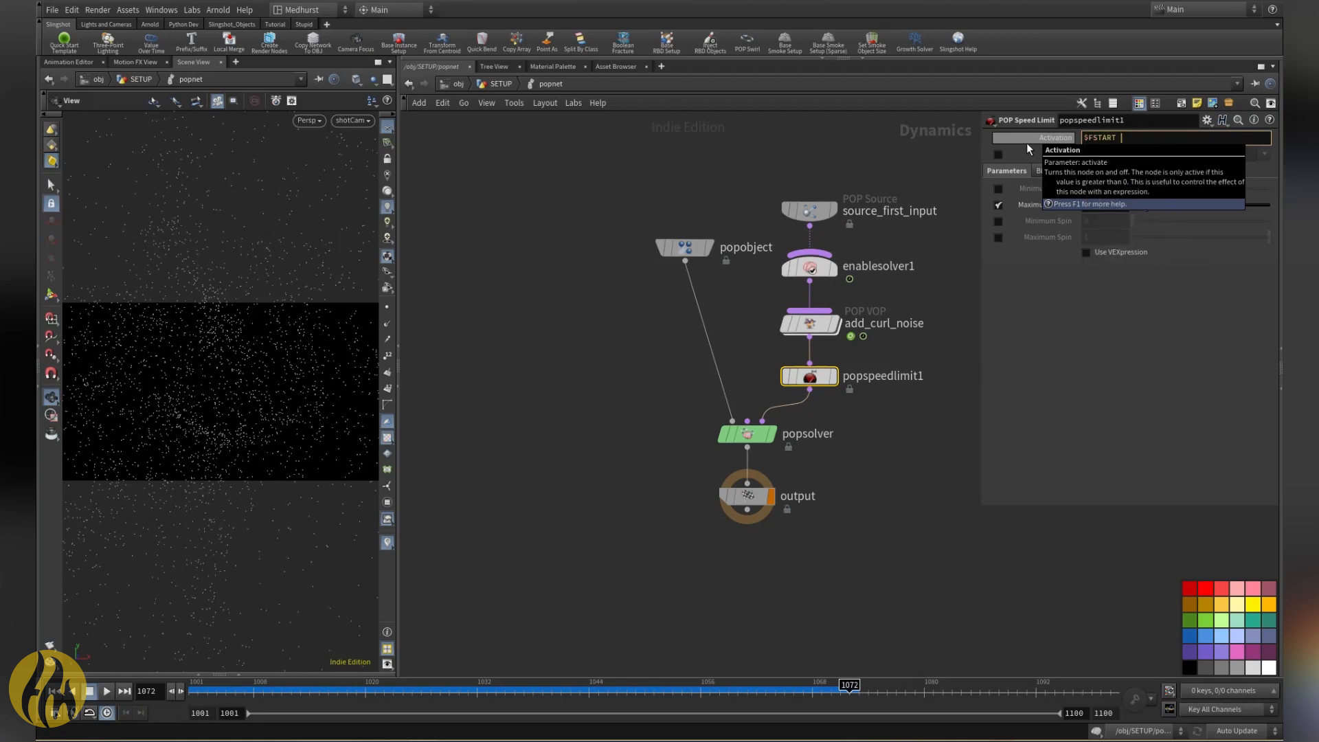
pyautogui.press('Left')
pyautogui.press('Left')
pyautogui.press('Left')
pyautogui.press('Left')
pyautogui.write('$F >=')
pyautogui.press('Return')
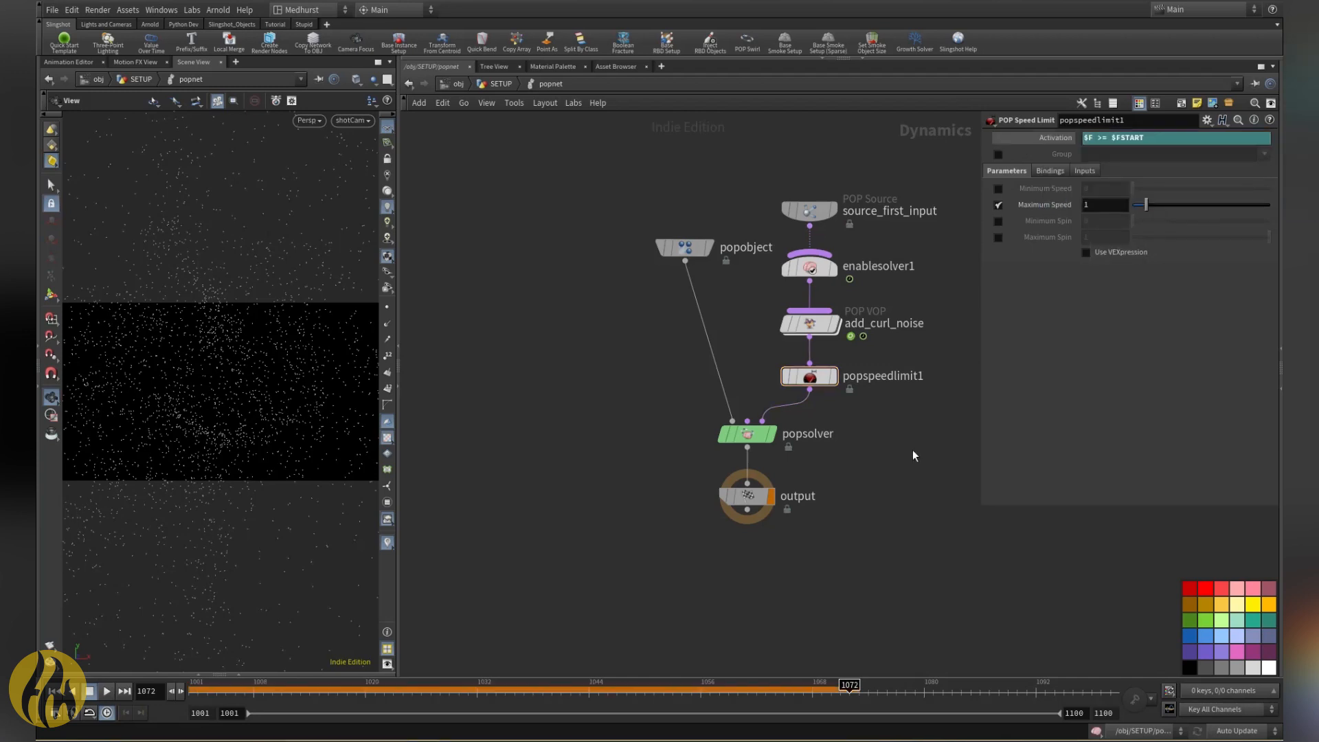
# Step: Set popspeedlimit1's Maximum Speed to 0.2 and play the simulation from frame 1001 in the SETUP network
pyautogui.click(193, 690)
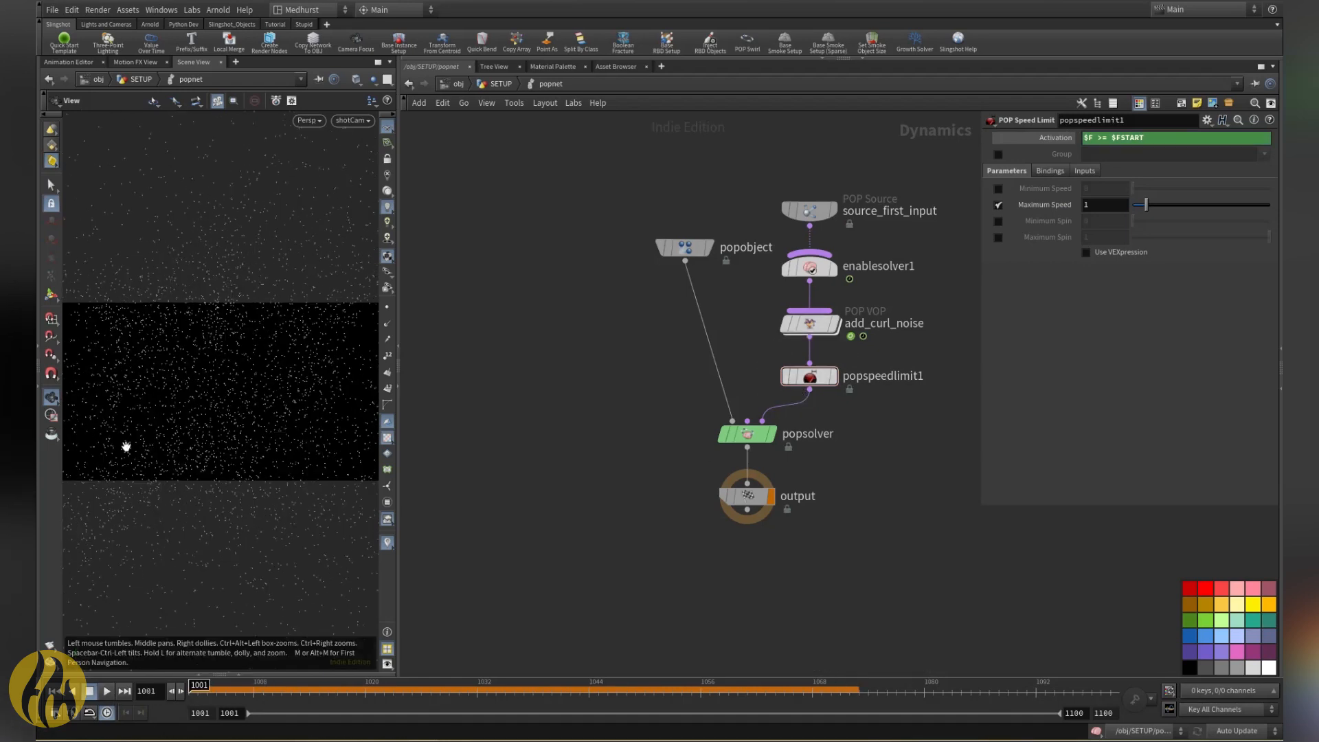
pyautogui.click(1100, 204)
pyautogui.write('0.2')
pyautogui.press('Return')
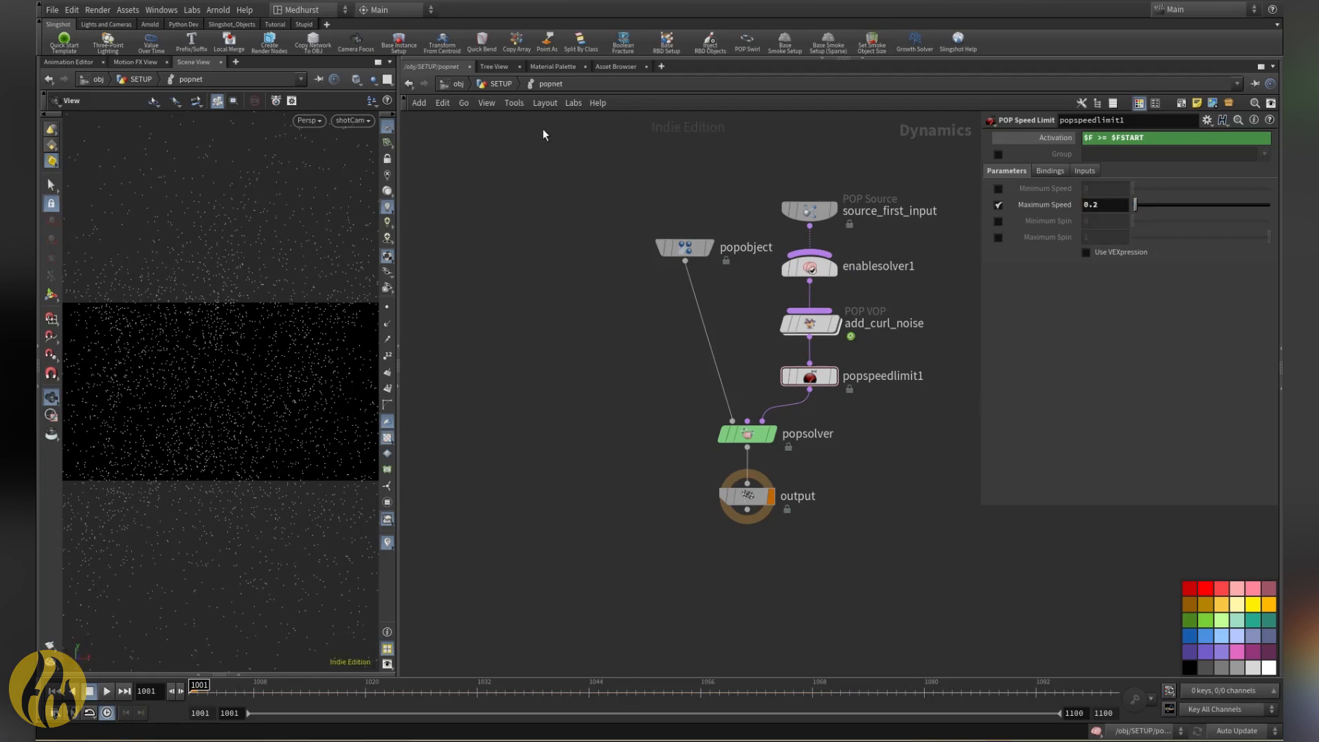
pyautogui.click(491, 84)
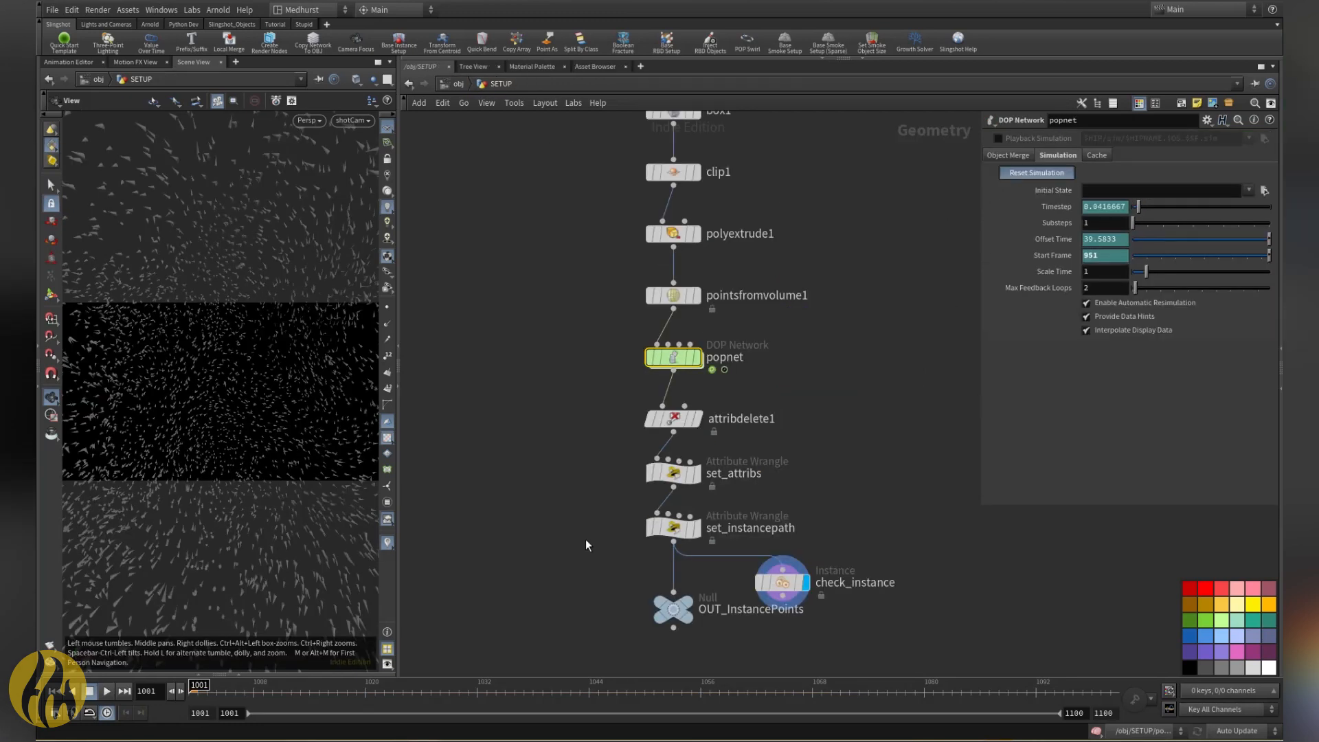
pyautogui.click(106, 691)
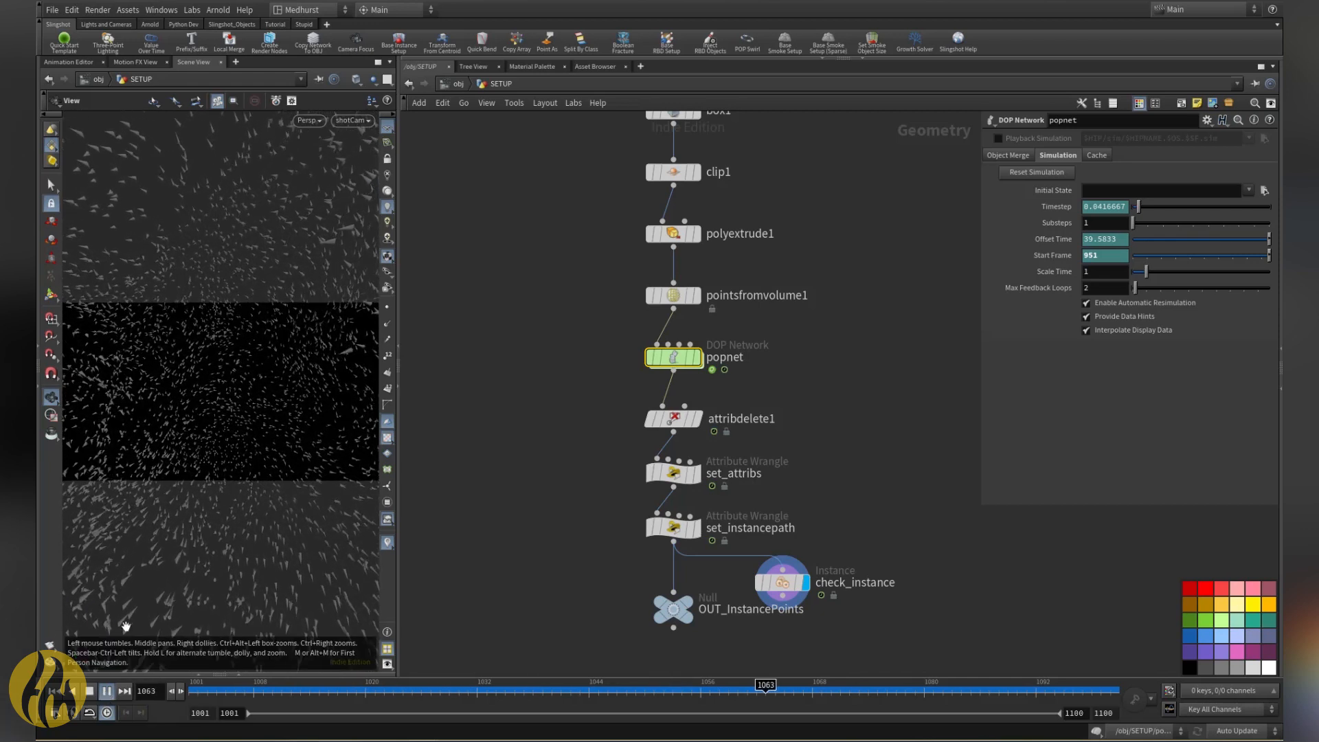
pyautogui.click(108, 691)
# Step: Set pointsfromvolume1's Point Separation to 0.2
pyautogui.click(674, 295)
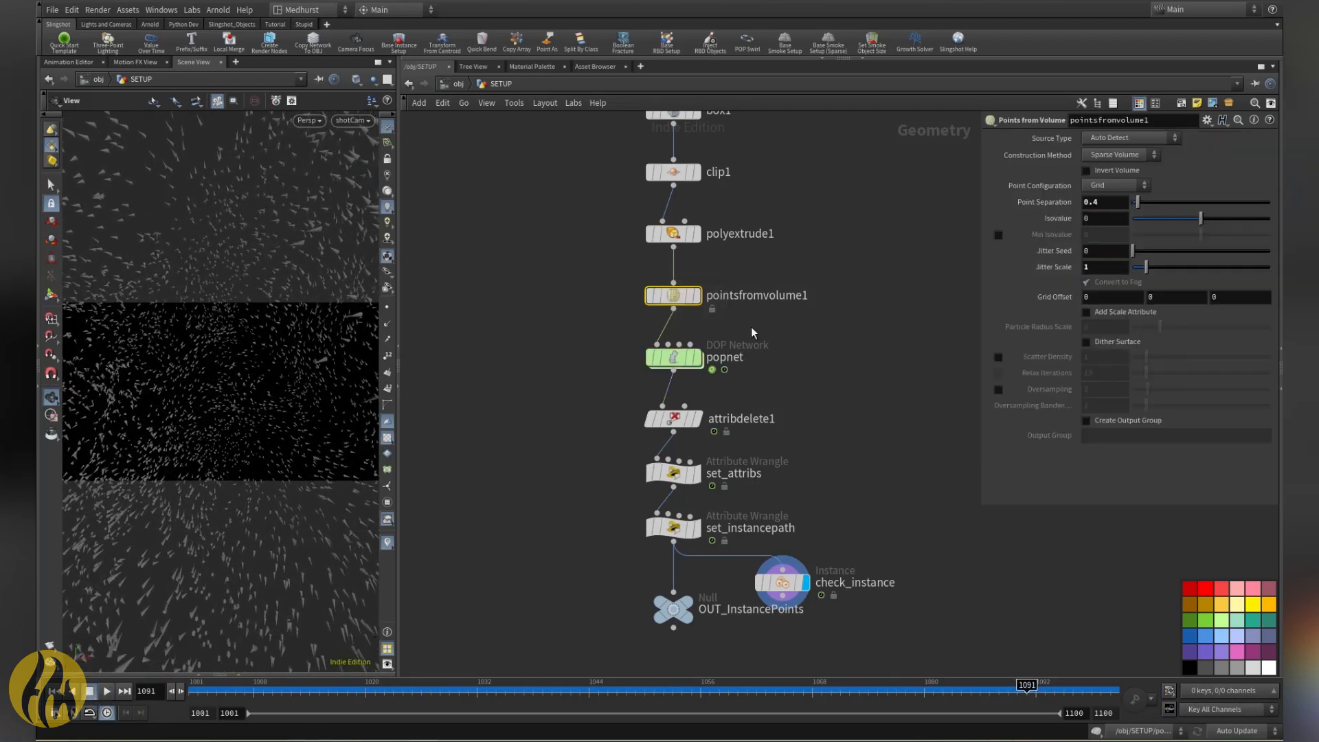
pyautogui.click(1116, 203)
pyautogui.press('BackSpace')
pyautogui.write('2')
pyautogui.press('Return')
# Step: Reset popnet's simulation and scrub the timeline to frame 1100 to check the denser darts
pyautogui.click(673, 357)
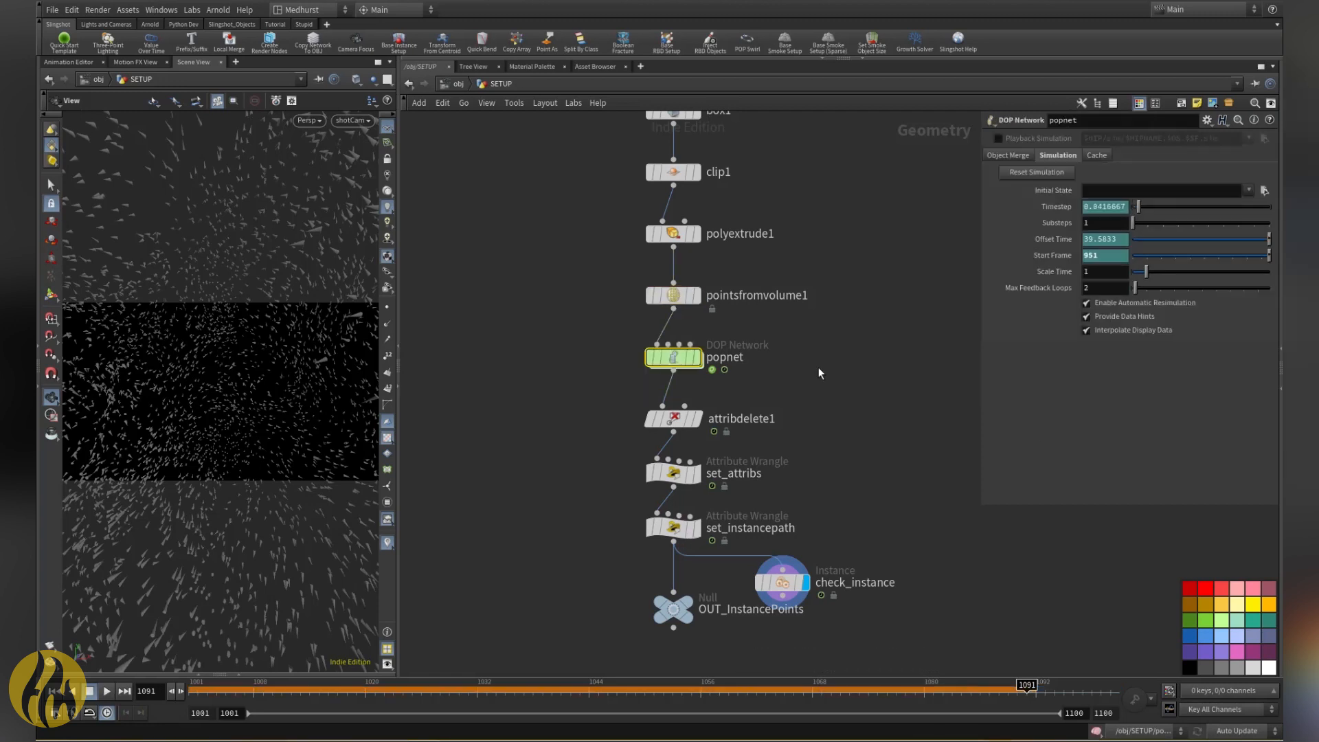
pyautogui.click(1036, 174)
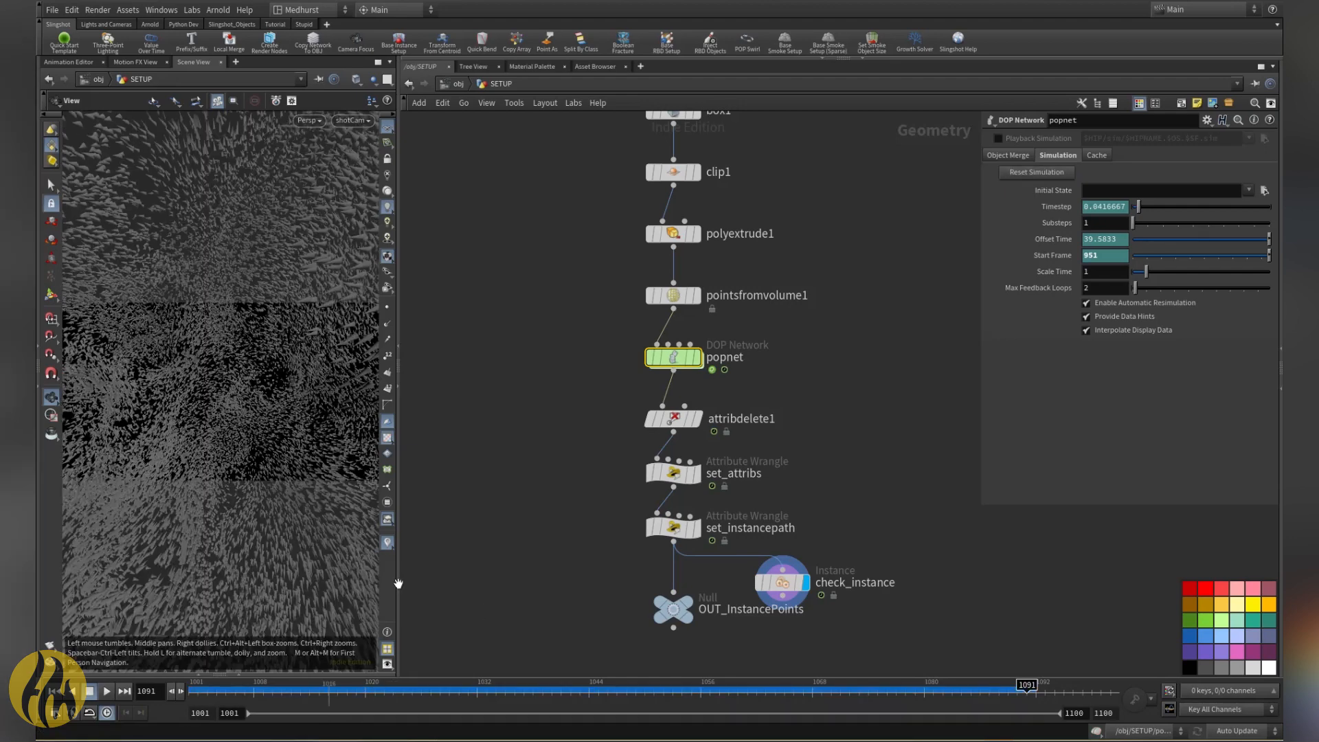
pyautogui.moveTo(215, 697)
pyautogui.mouseDown()
pyautogui.moveTo(870, 703)
pyautogui.moveTo(1030, 695)
pyautogui.moveTo(372, 695)
pyautogui.moveTo(1124, 688)
pyautogui.mouseUp()
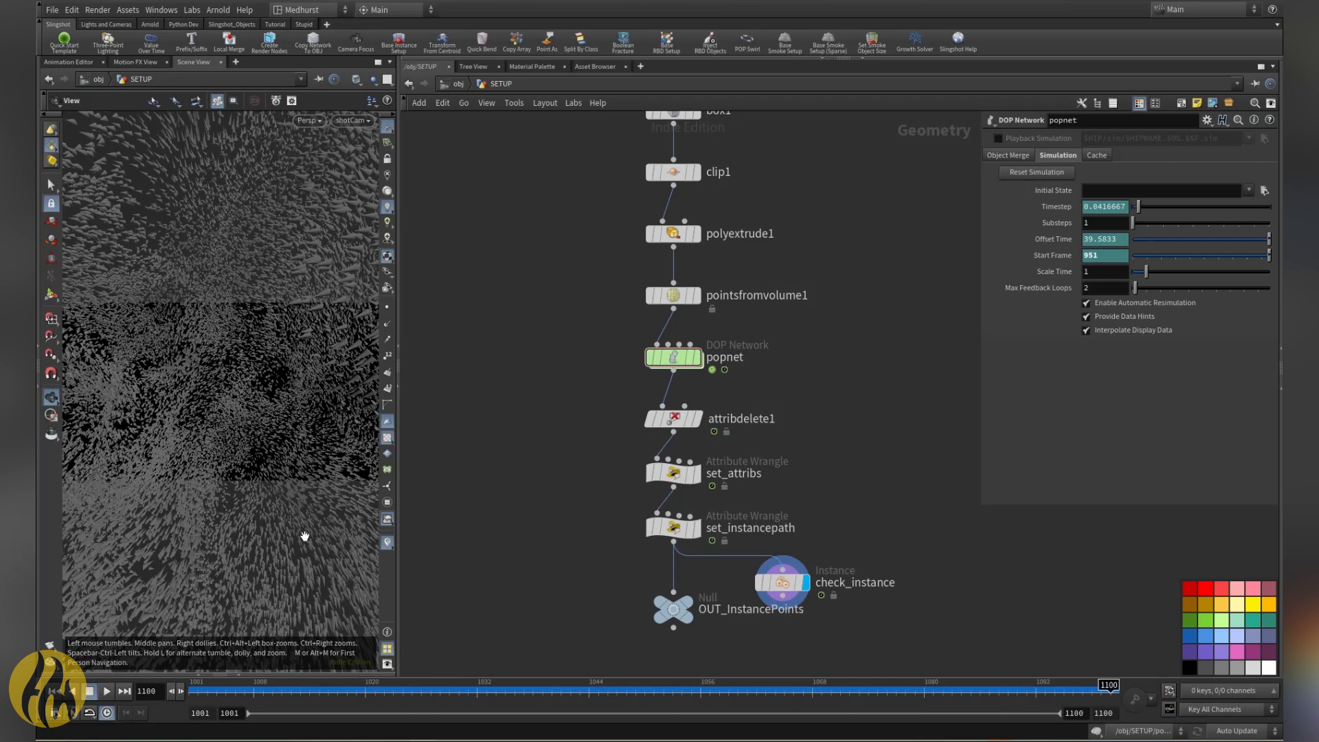
# Step: Go up to the object level and check the SETUP and R_Instance nodes
pyautogui.click(458, 84)
pyautogui.moveTo(774, 427); pyautogui.dragTo(644, 534)
pyautogui.moveTo(671, 581); pyautogui.dragTo(641, 570, button='middle')
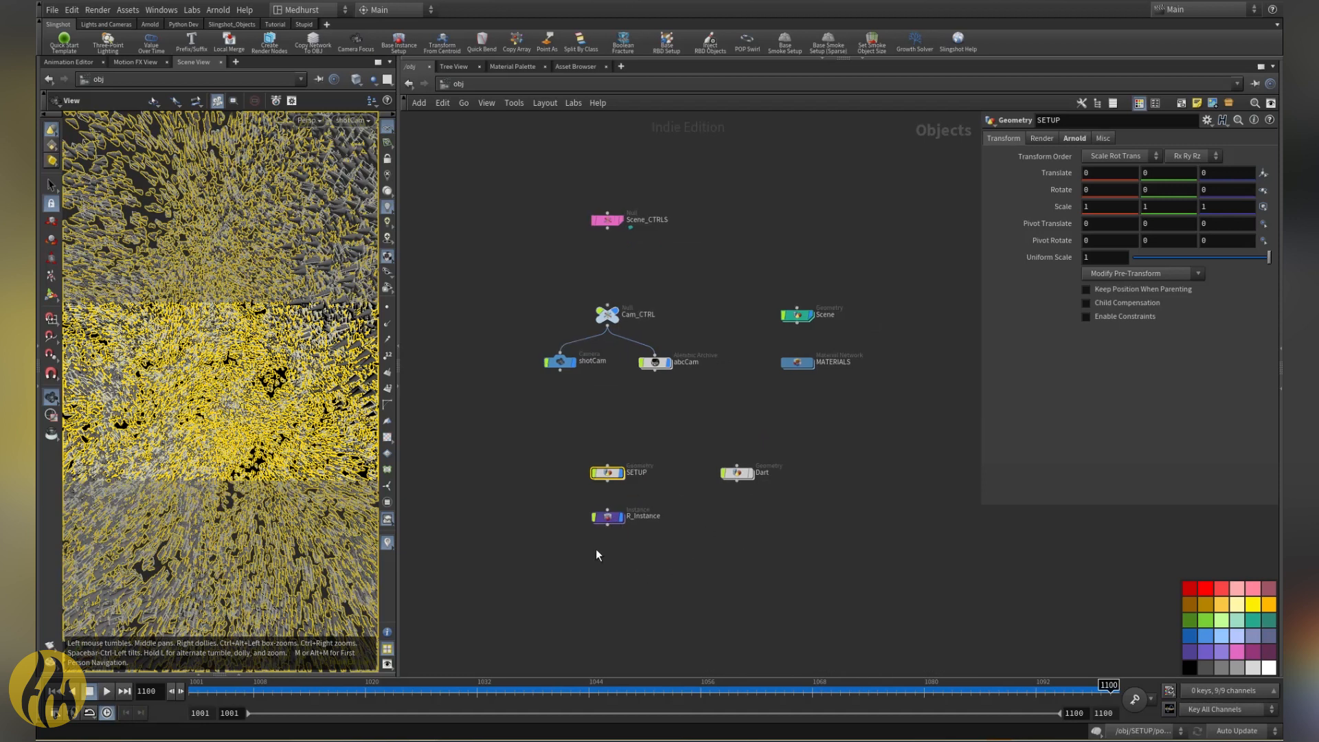
pyautogui.moveTo(580, 516); pyautogui.dragTo(652, 550)
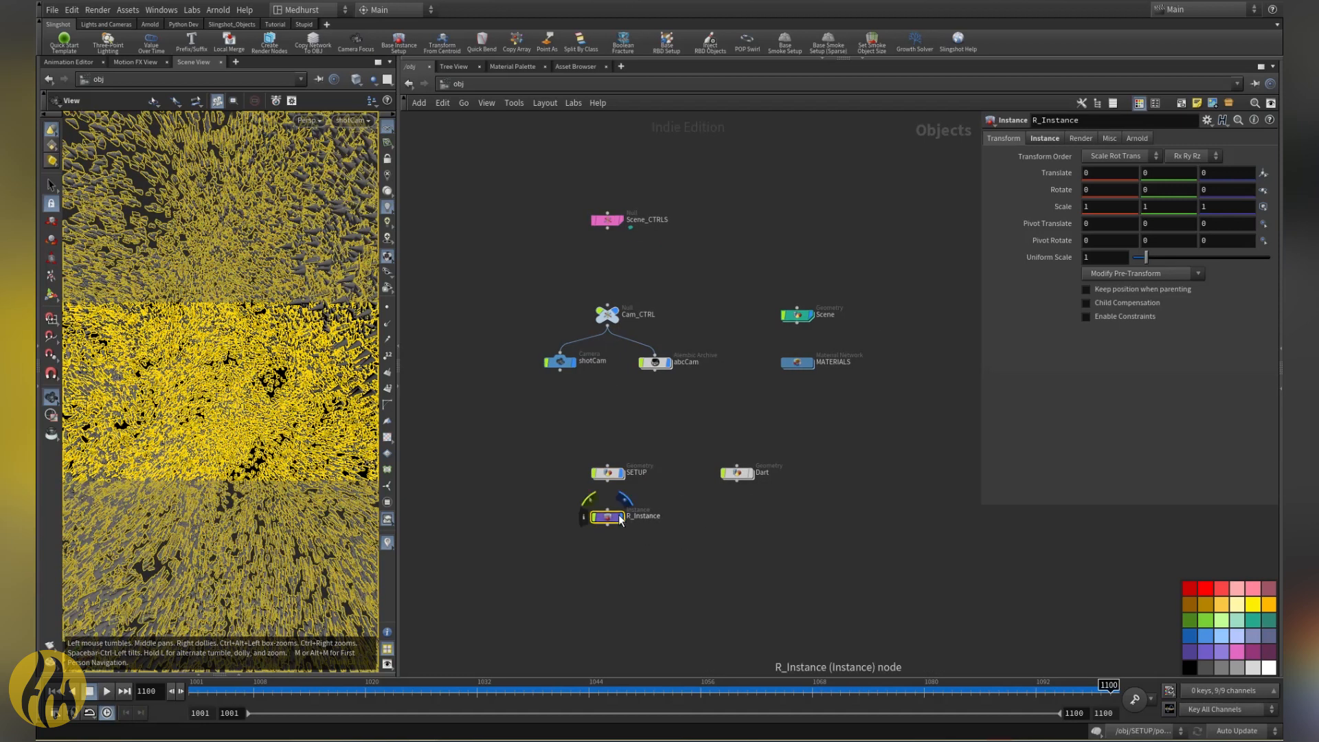
pyautogui.click(677, 570)
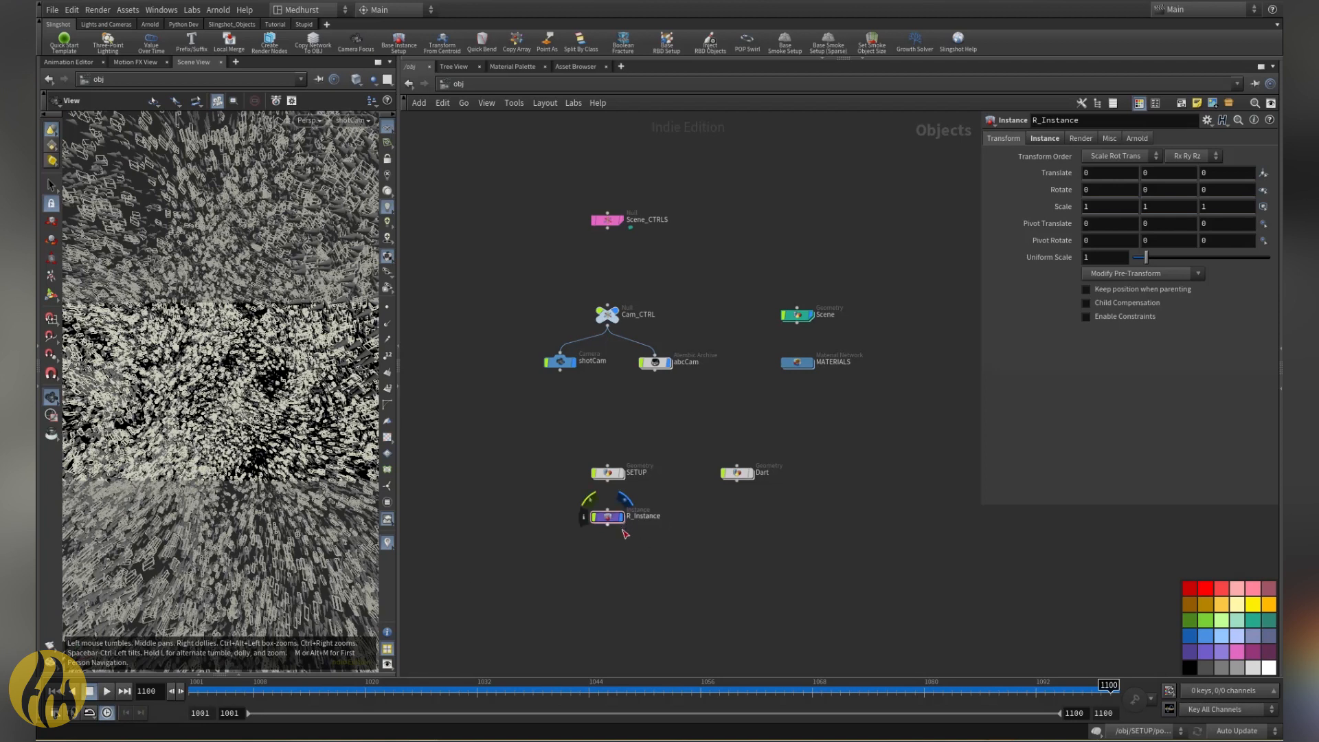
# Step: Compare the SETUP and R_Instance darts in the viewport, peek inside SETUP, and scrub the timeline to frame 1087
pyautogui.click(621, 503)
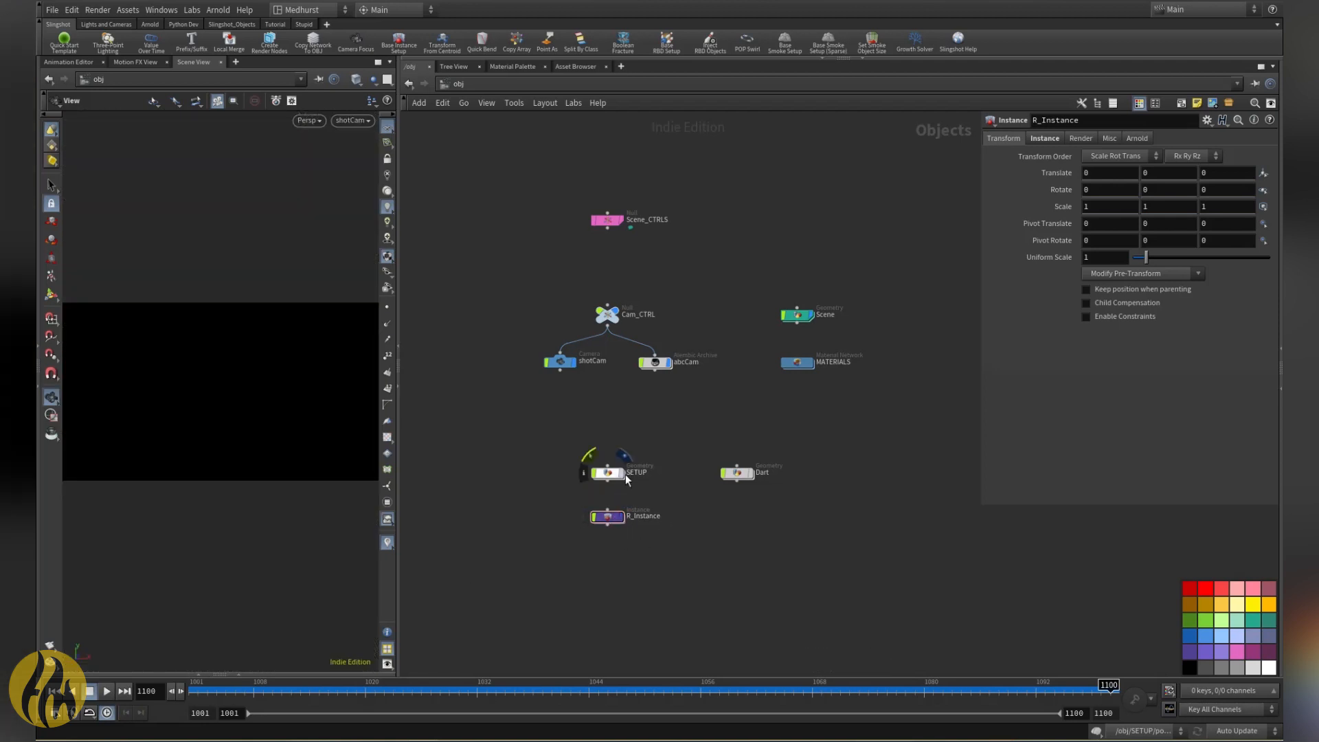
pyautogui.click(623, 458)
pyautogui.click(608, 473)
pyautogui.doubleClick(608, 474)
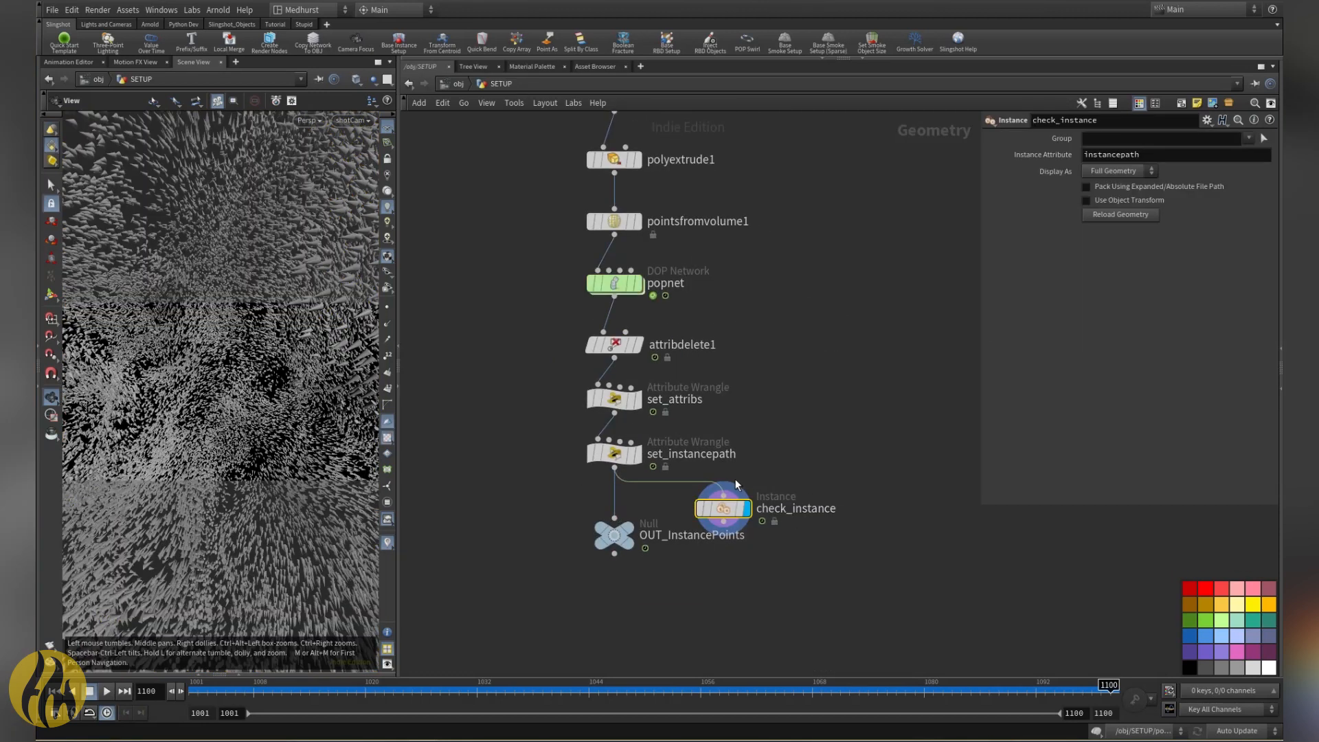
pyautogui.click(459, 84)
pyautogui.click(546, 526)
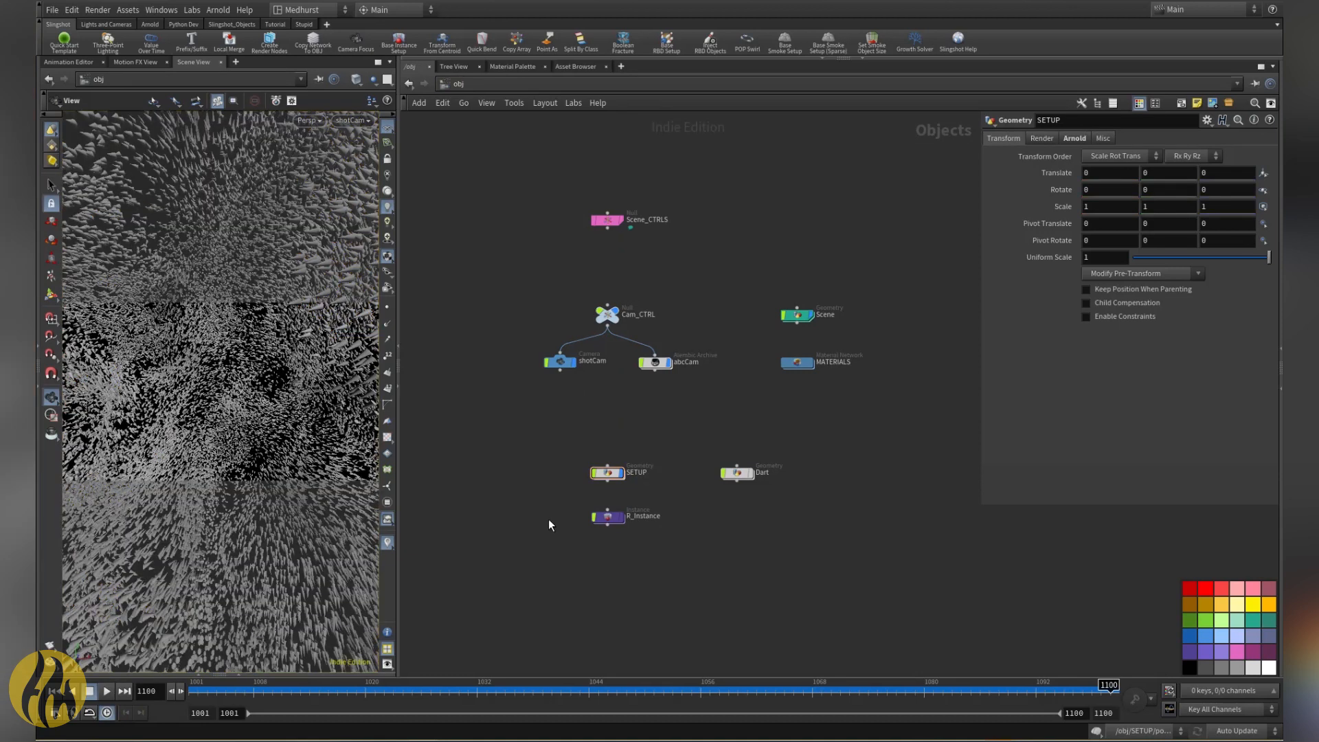
pyautogui.click(622, 517)
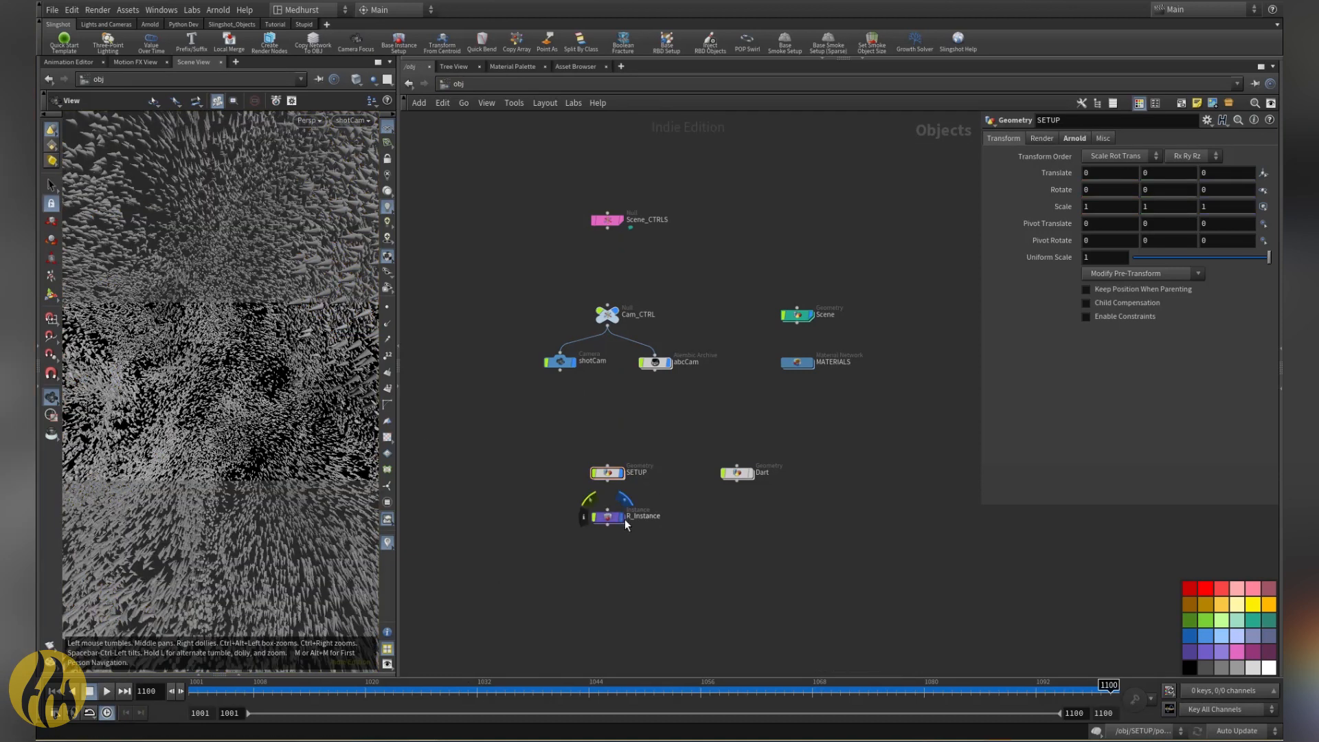
pyautogui.click(621, 475)
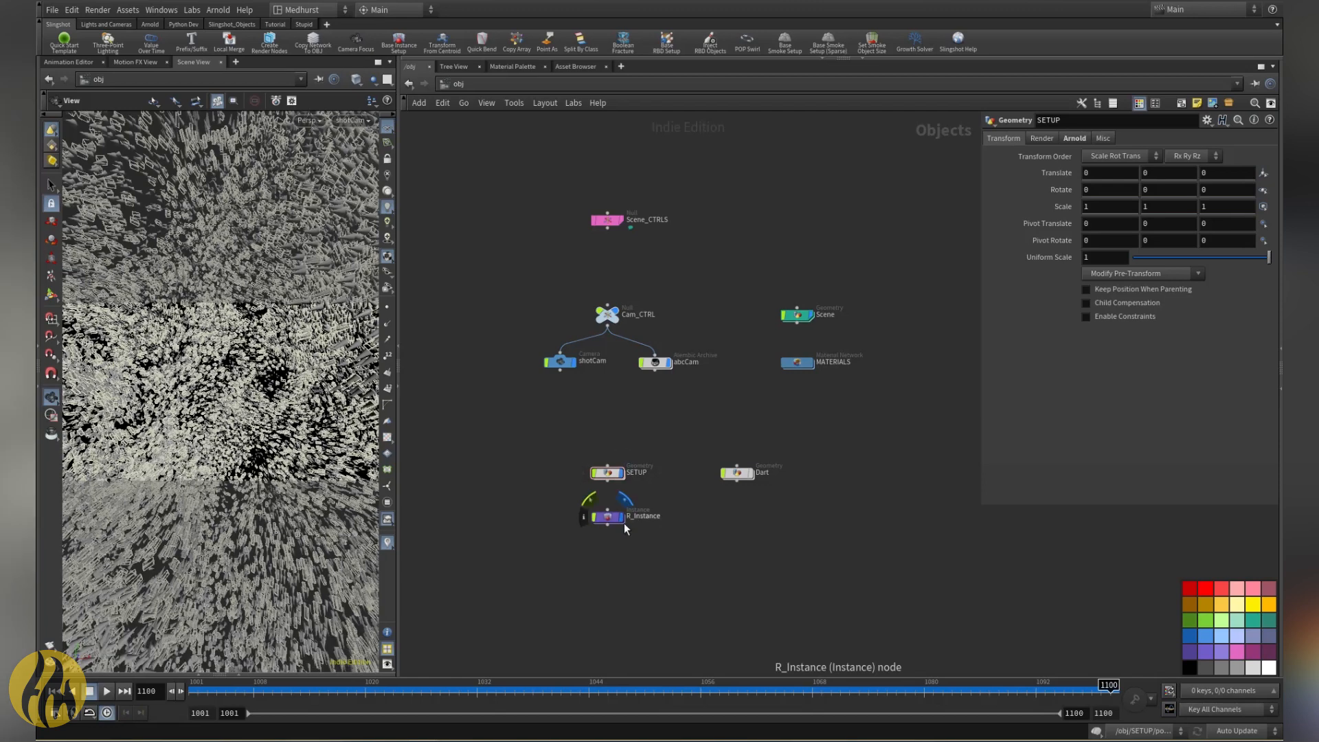
pyautogui.moveTo(218, 695); pyautogui.dragTo(988, 659)
# Step: Inside SETUP, shift pointsfromvolume1 aside and add a VDB from Polygons node fed by polyextrude1
pyautogui.doubleClick(620, 477)
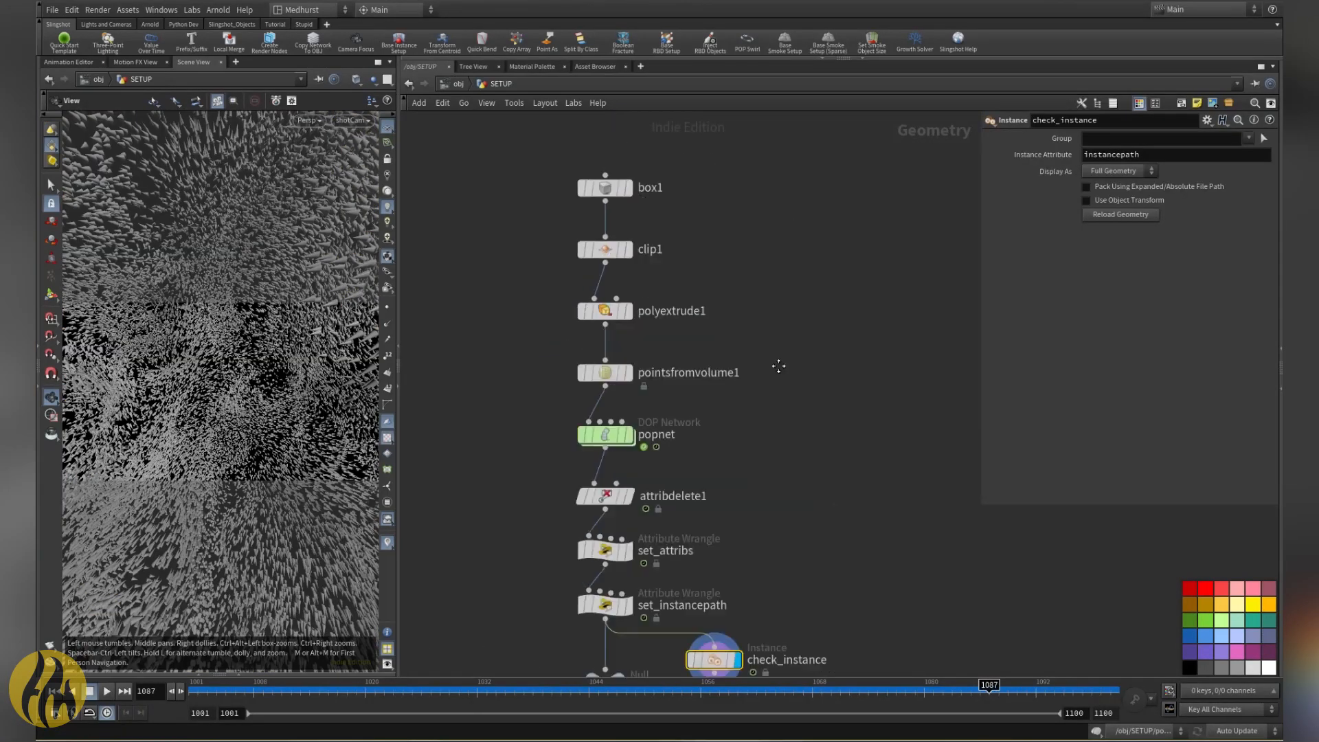
pyautogui.moveTo(585, 463); pyautogui.dragTo(523, 458)
pyautogui.click(580, 393)
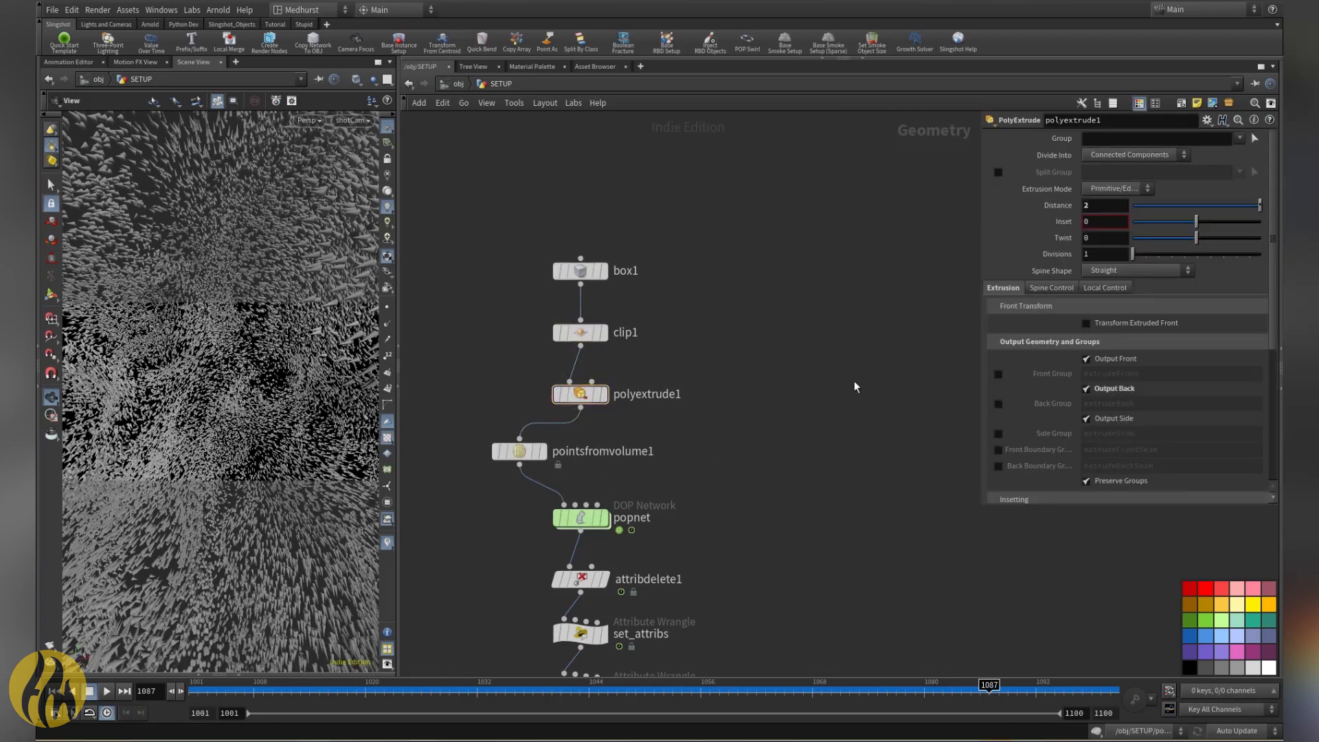
pyautogui.press('Tab')
pyautogui.write('vdbfrom')
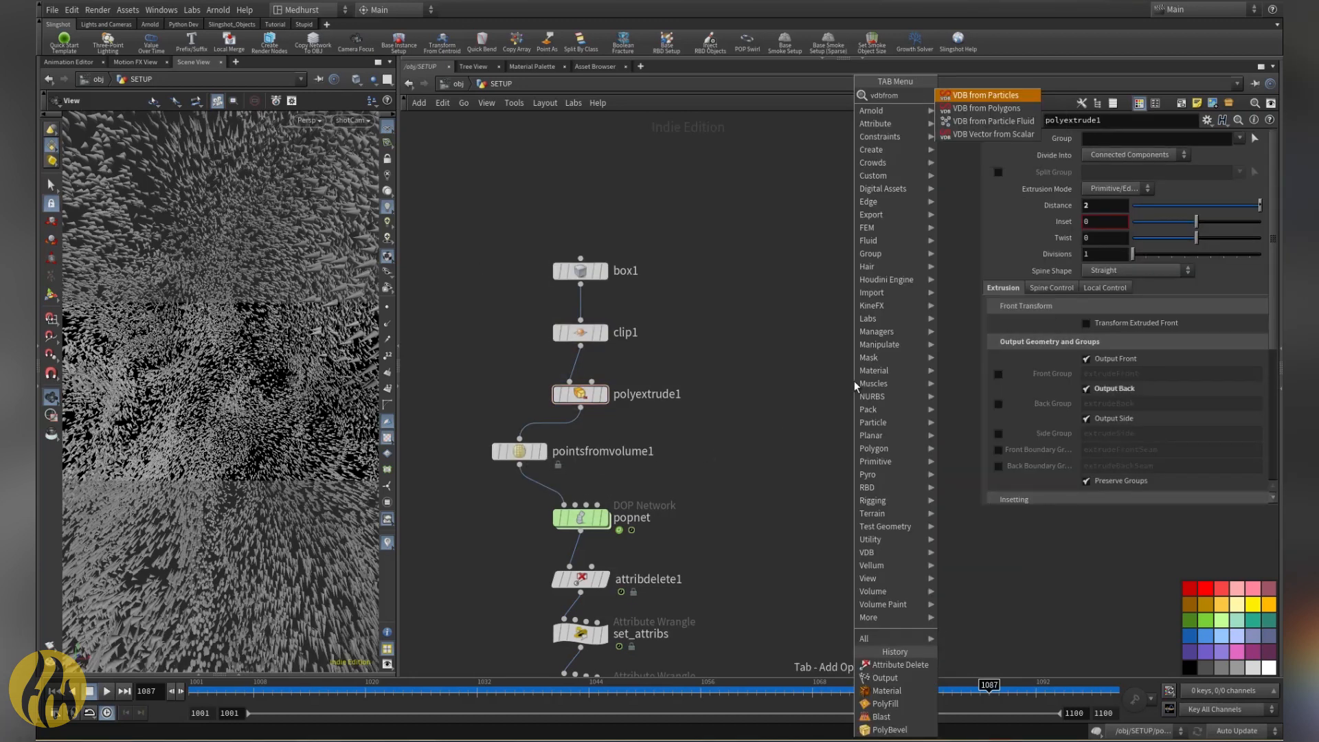
pyautogui.press('Return')
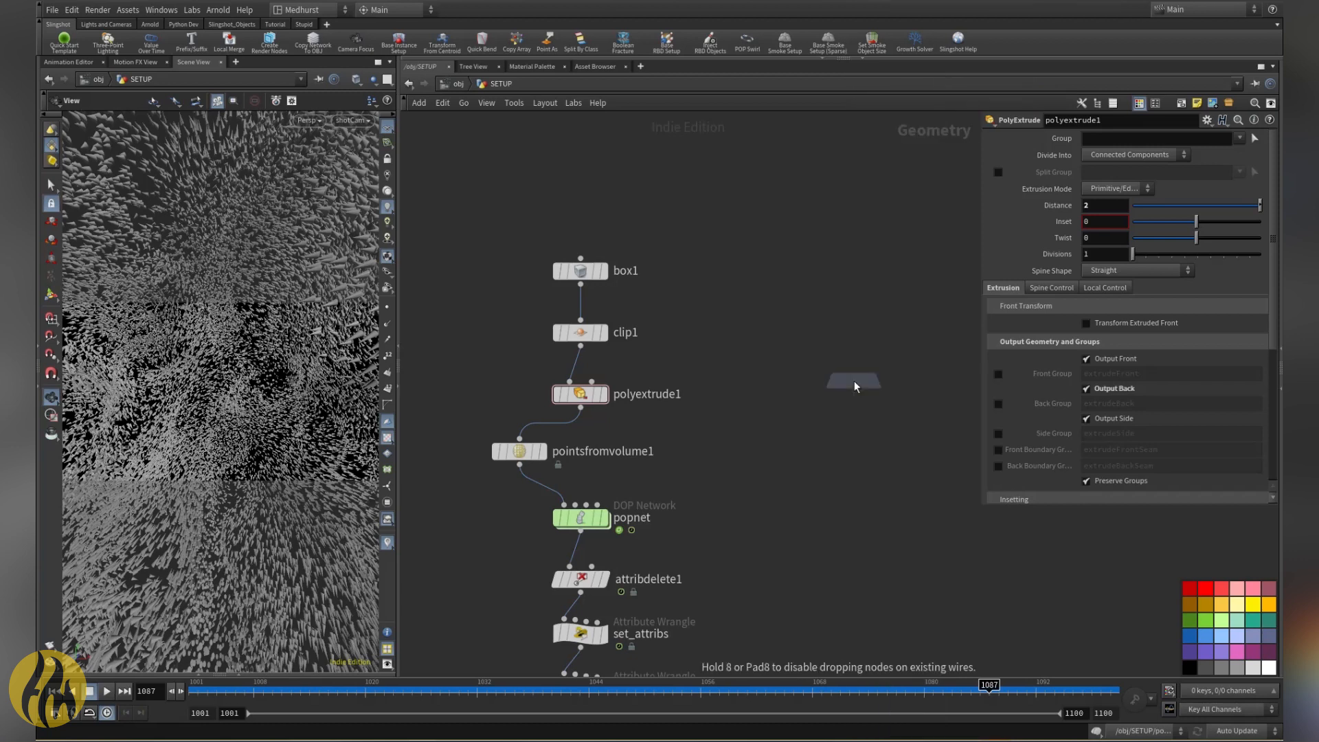
pyautogui.click(789, 463)
pyautogui.click(581, 408)
pyautogui.click(776, 445)
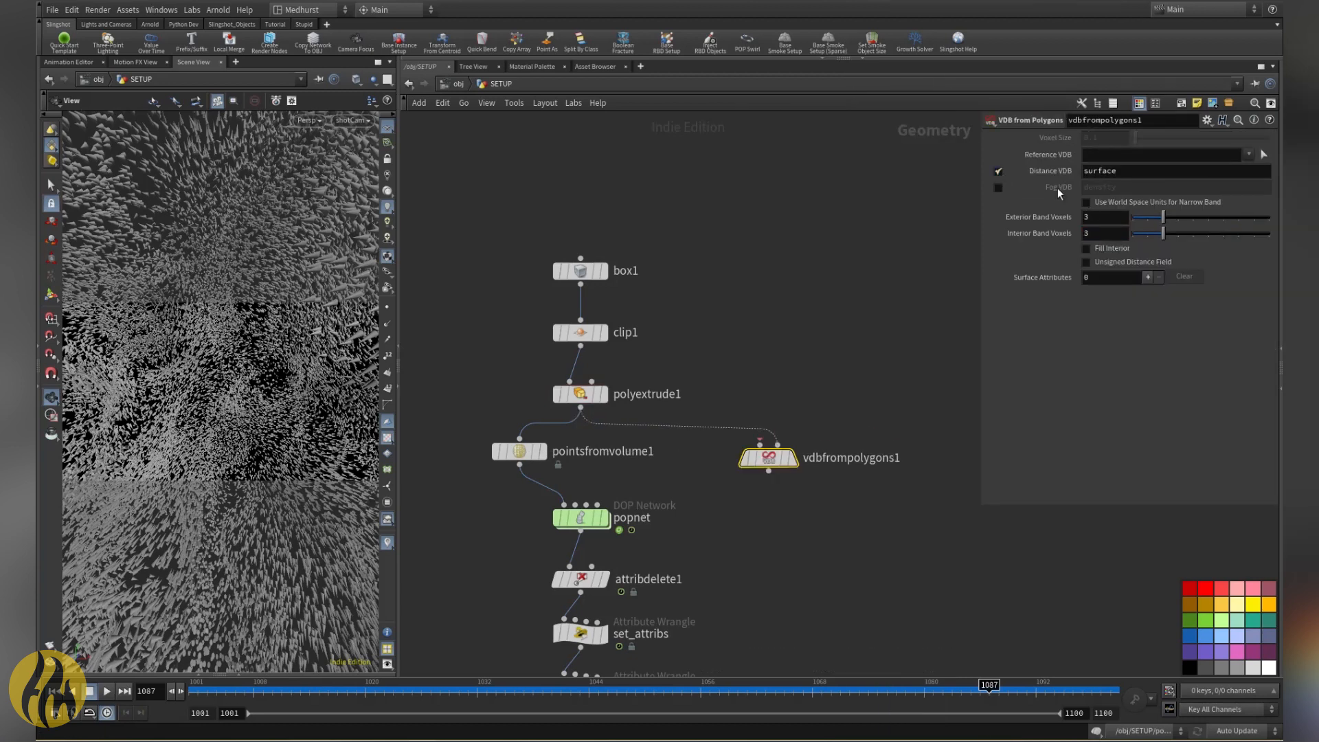
# Step: Make vdbfrompolygons1 output a density Fog VDB instead of a Distance VDB, enable Fill Interior, and display it
pyautogui.click(998, 171)
pyautogui.click(998, 187)
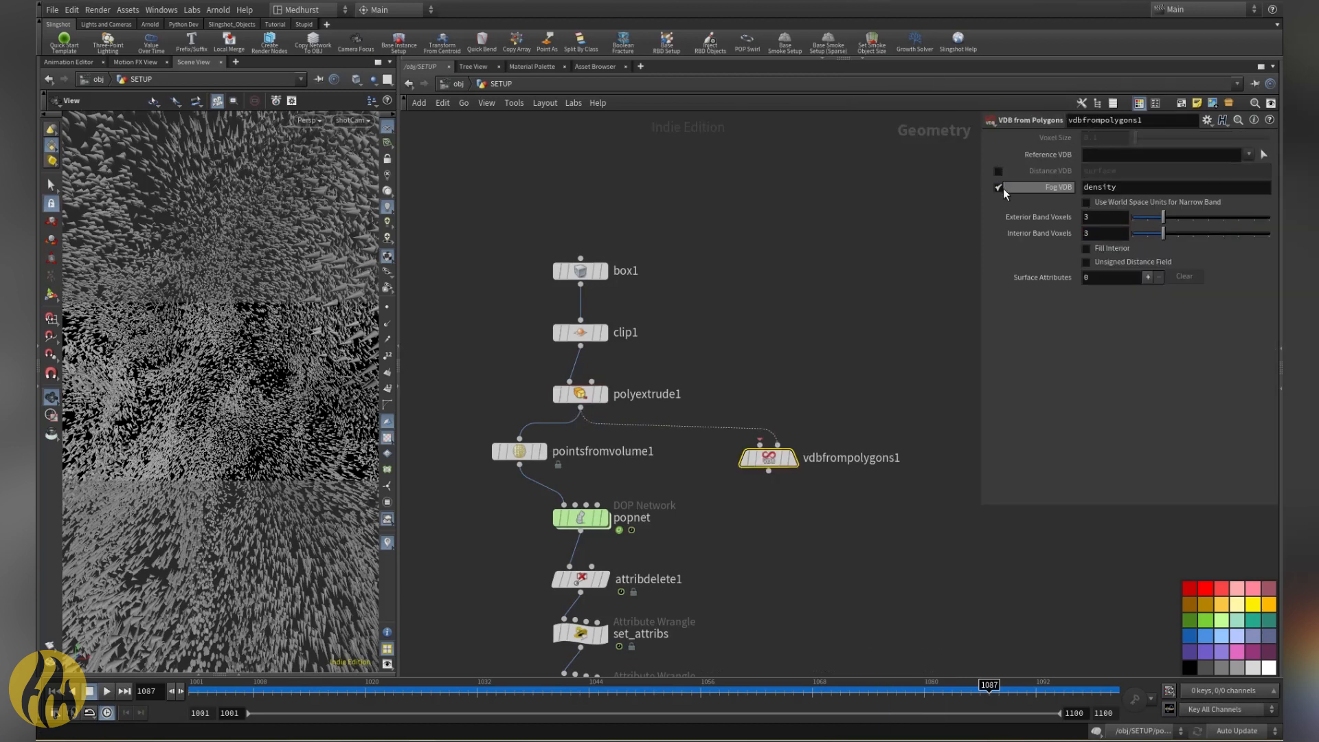
pyautogui.click(1111, 252)
pyautogui.moveTo(748, 427); pyautogui.dragTo(769, 452)
pyautogui.click(796, 455)
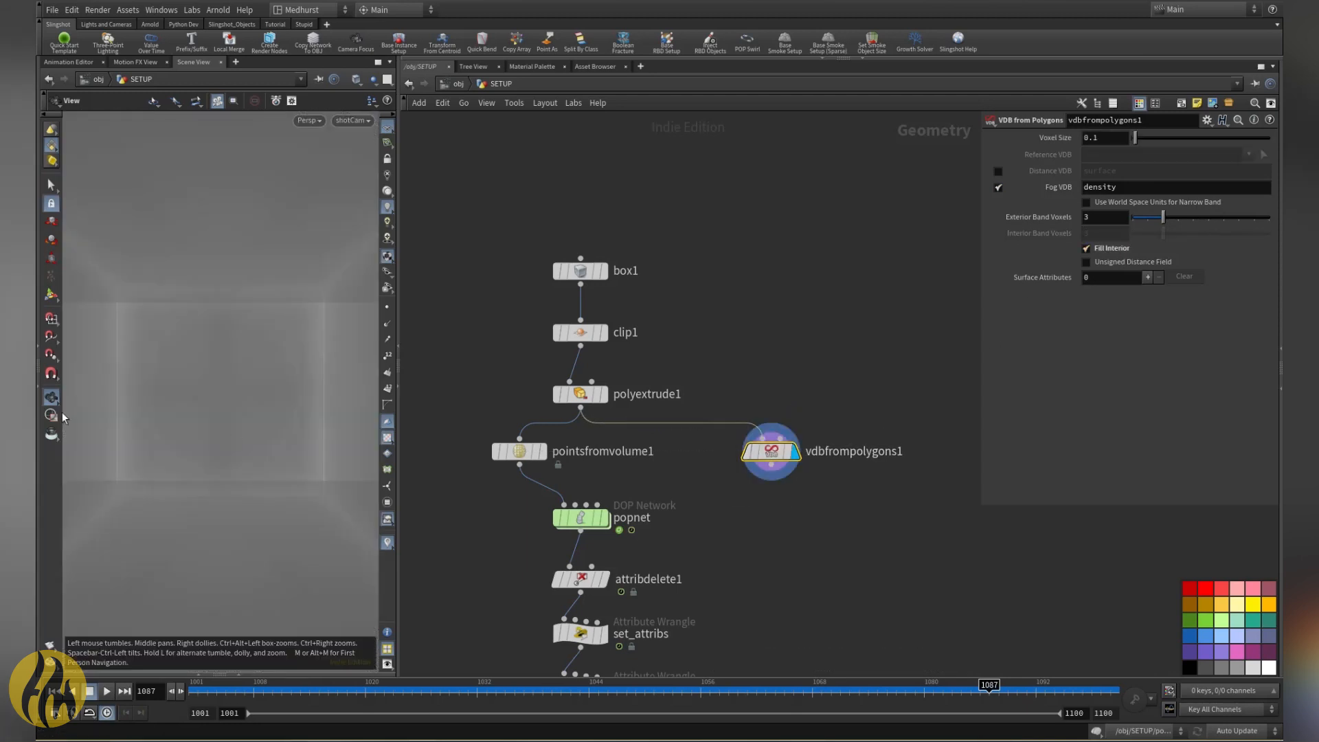
pyautogui.moveTo(180, 427); pyautogui.dragTo(258, 395)
# Step: Add a Volume VOP node below vdbfrompolygons1 and go inside its VEX network
pyautogui.press('Tab')
pyautogui.write('volumev')
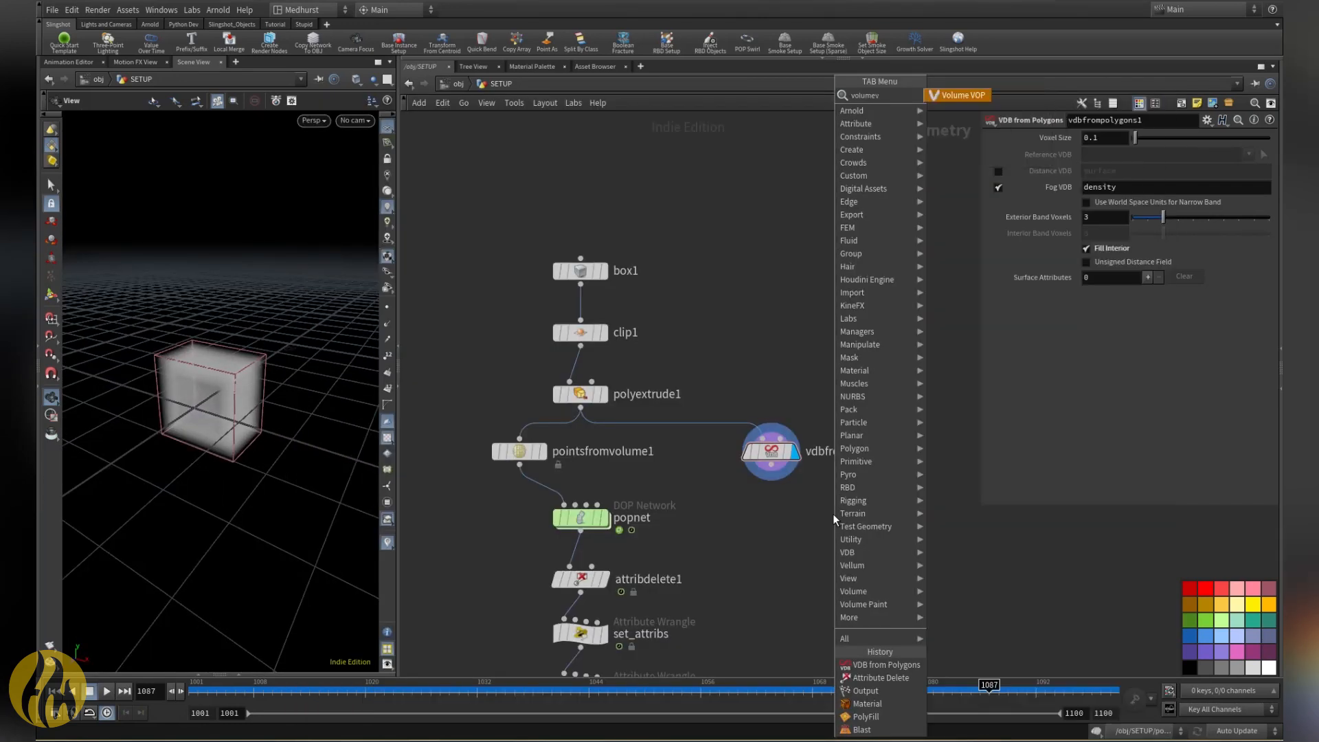
pyautogui.press('Return')
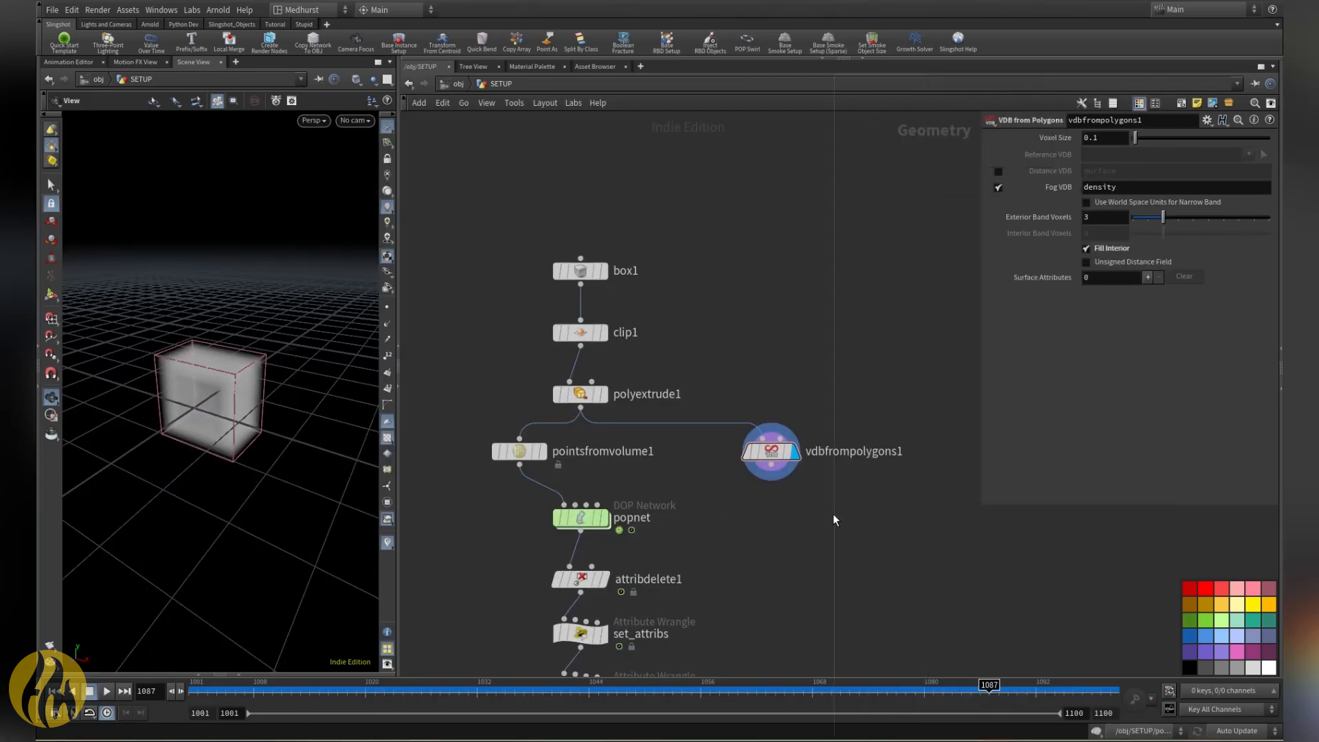
pyautogui.click(769, 509)
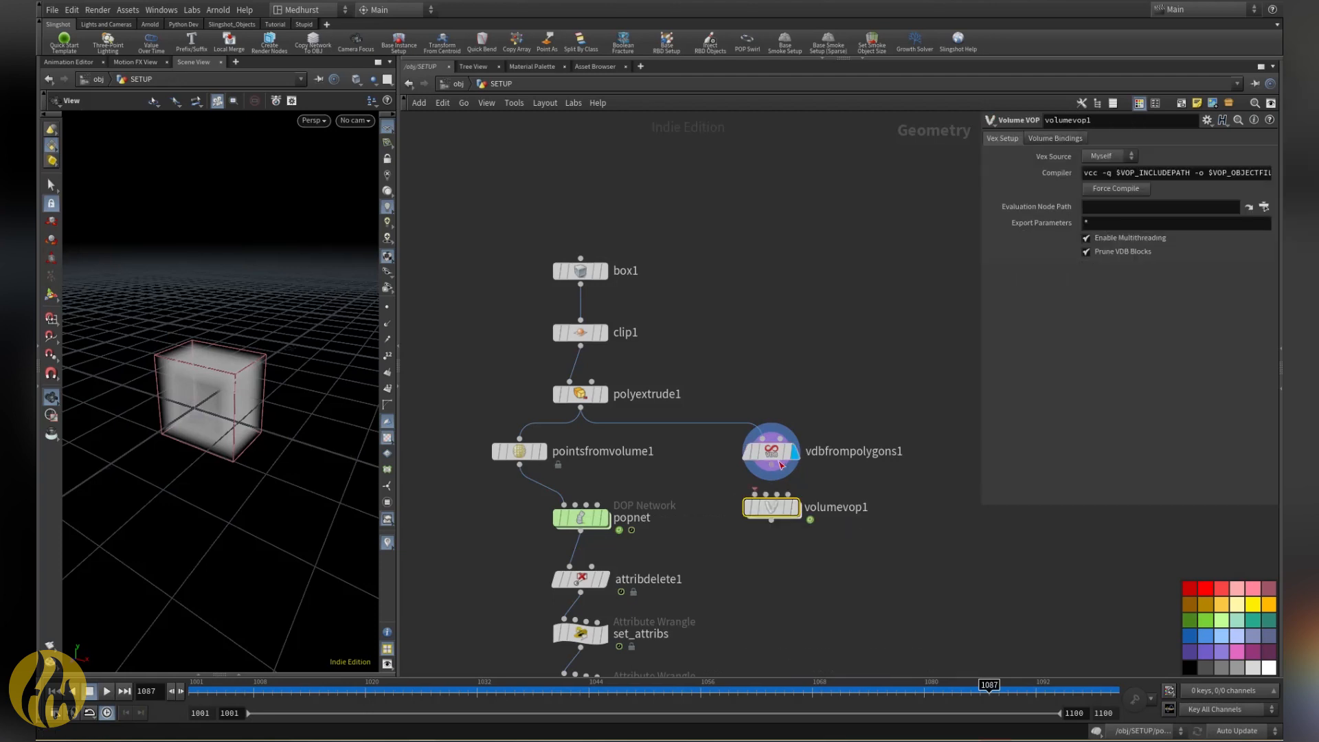
pyautogui.doubleClick(771, 507)
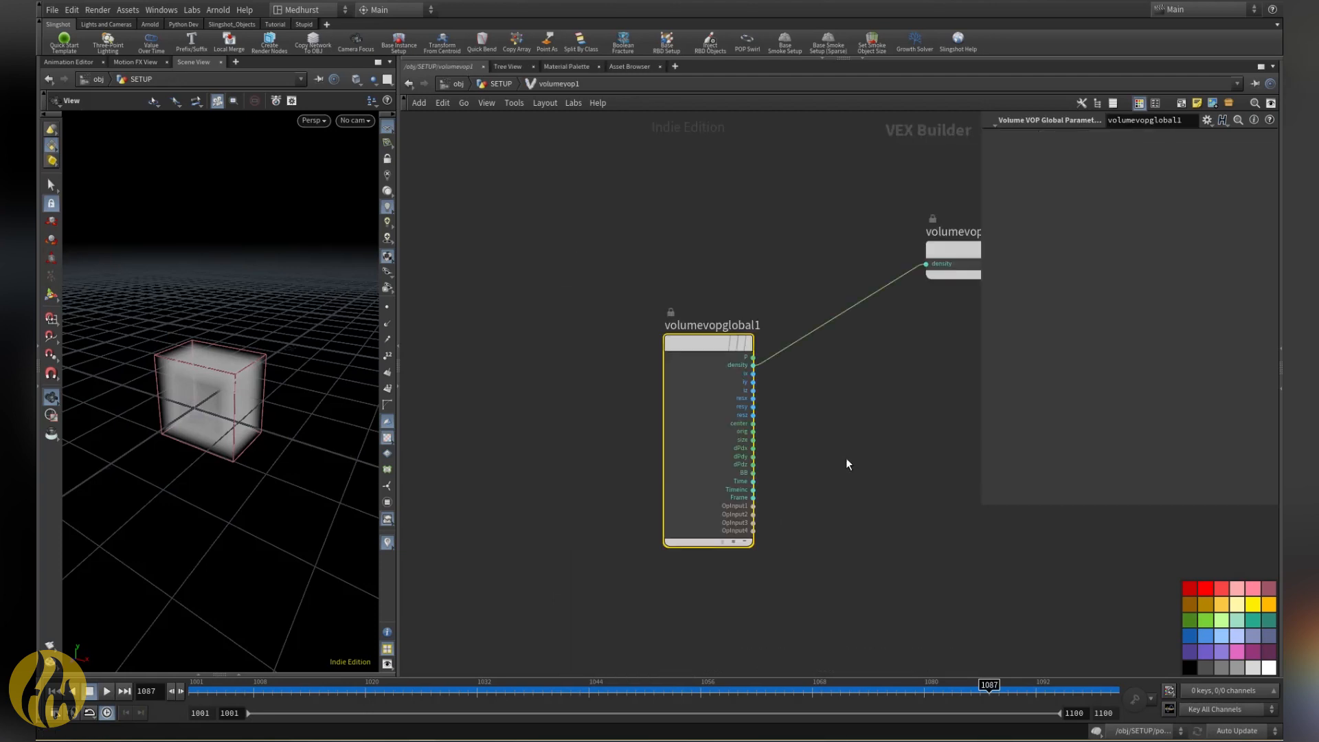
# Step: Place an Anti-Aliased Noise node and an Add node between the global and output nodes
pyautogui.press('Tab')
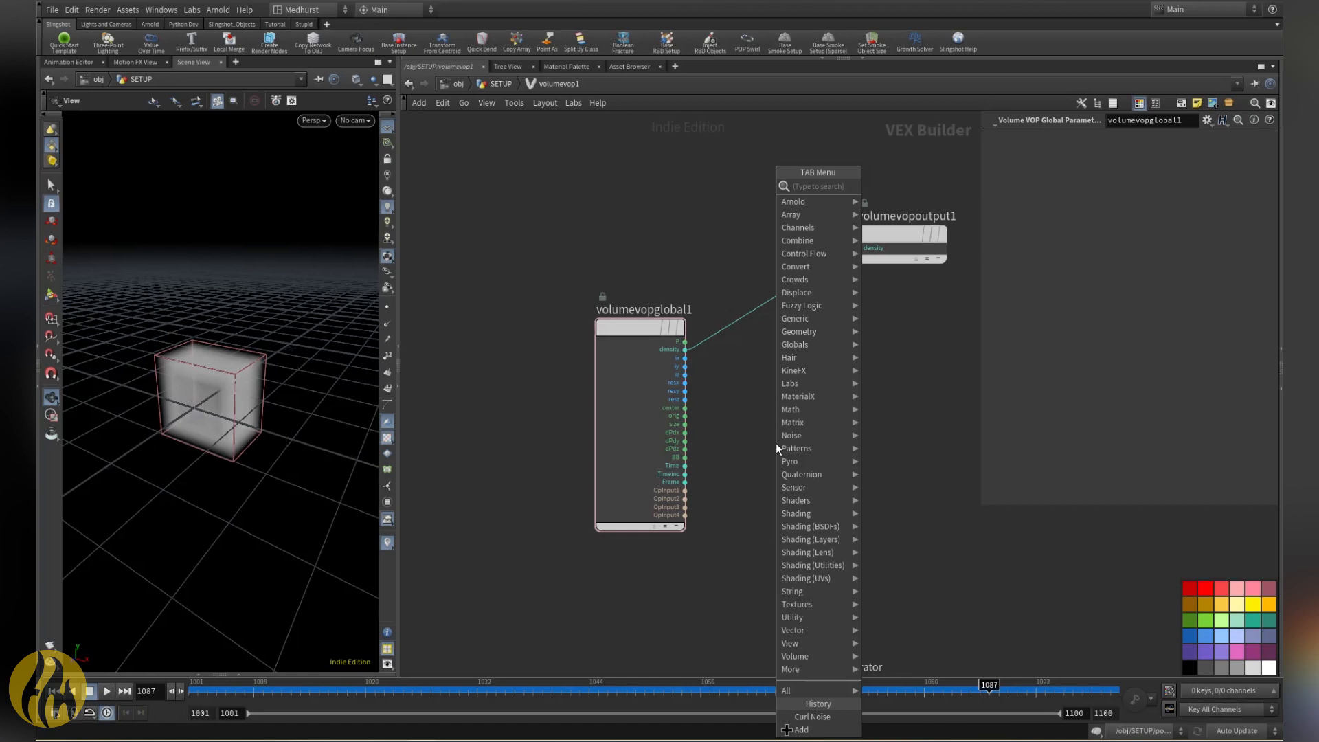
pyautogui.write('aanoise')
pyautogui.press('Return')
pyautogui.click(773, 450)
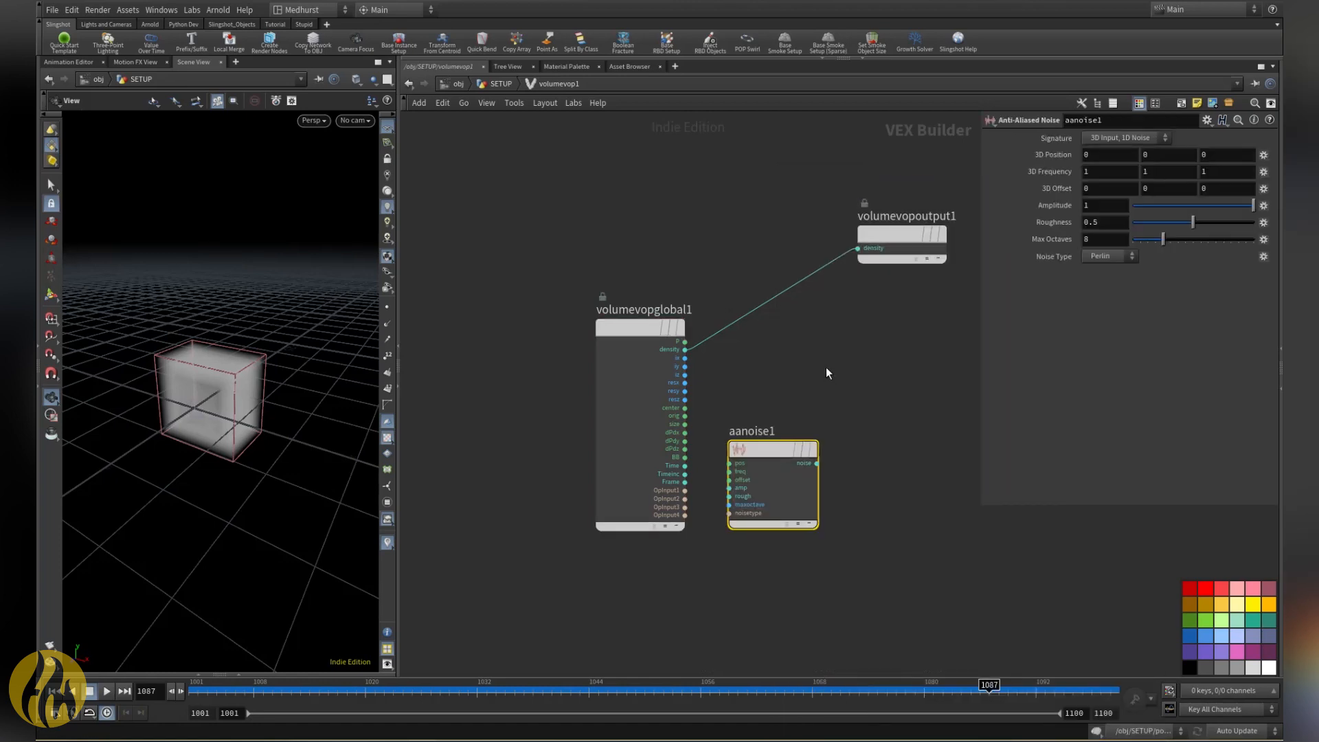
pyautogui.press('Tab')
pyautogui.write('add')
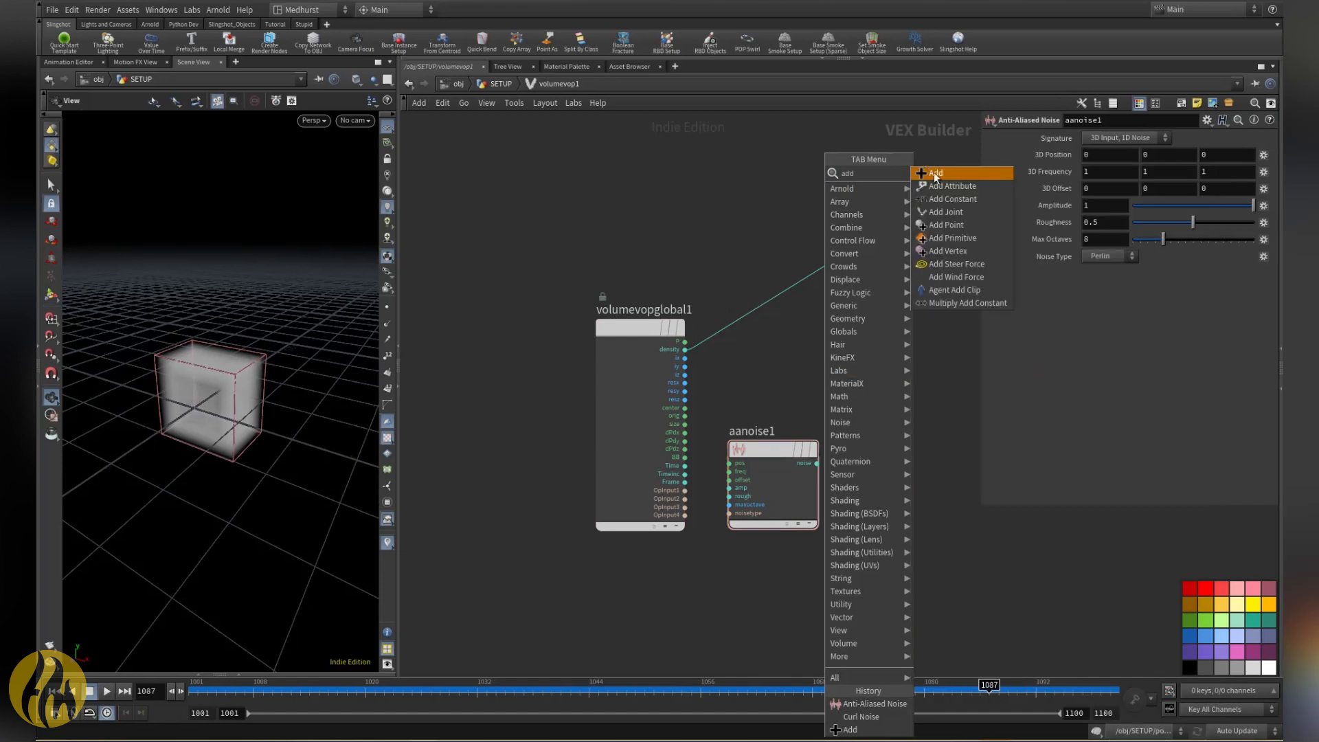
pyautogui.press('Return')
pyautogui.click(871, 405)
# Step: Connect the global P to aanoise1's pos input and set its Signature to 3D Input, 3D Noise
pyautogui.click(685, 342)
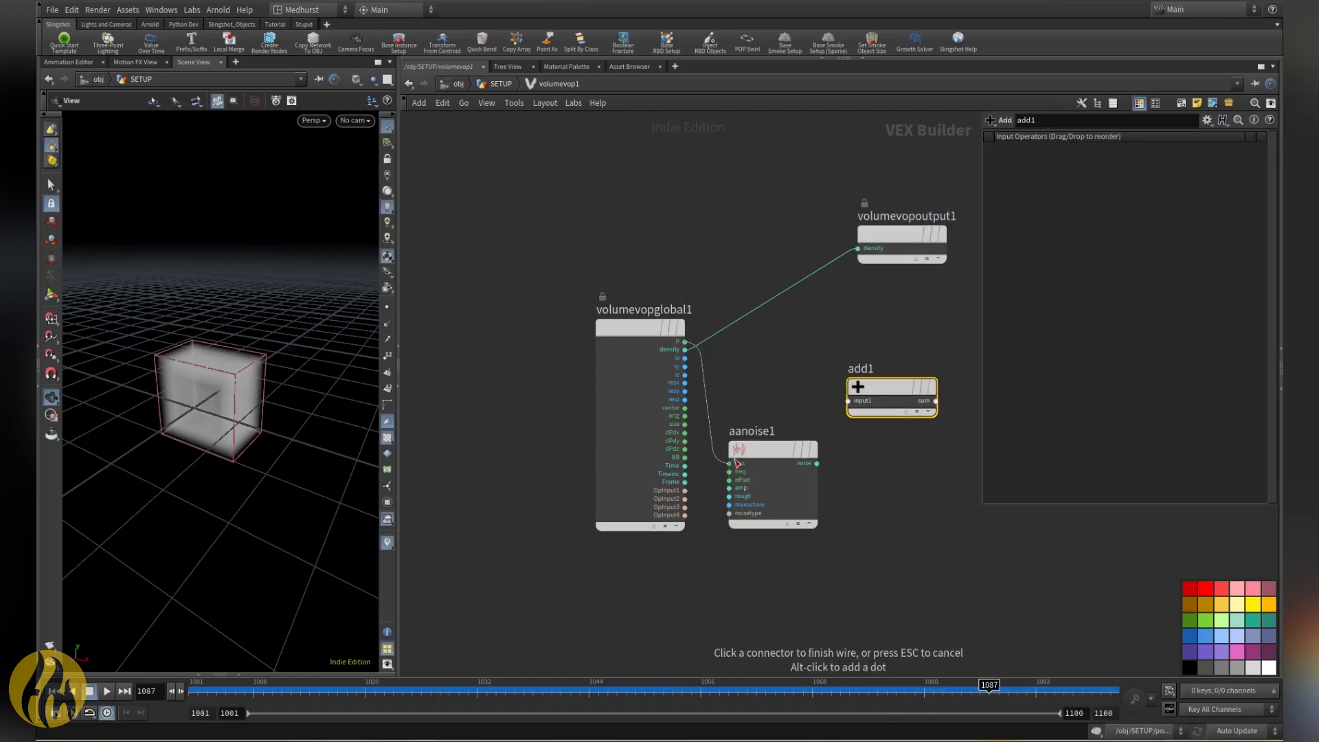
pyautogui.click(729, 463)
pyautogui.click(1124, 137)
pyautogui.click(1120, 165)
# Step: Connect the global P and aanoise1's noise output to the first two inputs of add1
pyautogui.click(847, 400)
pyautogui.click(685, 341)
pyautogui.click(816, 463)
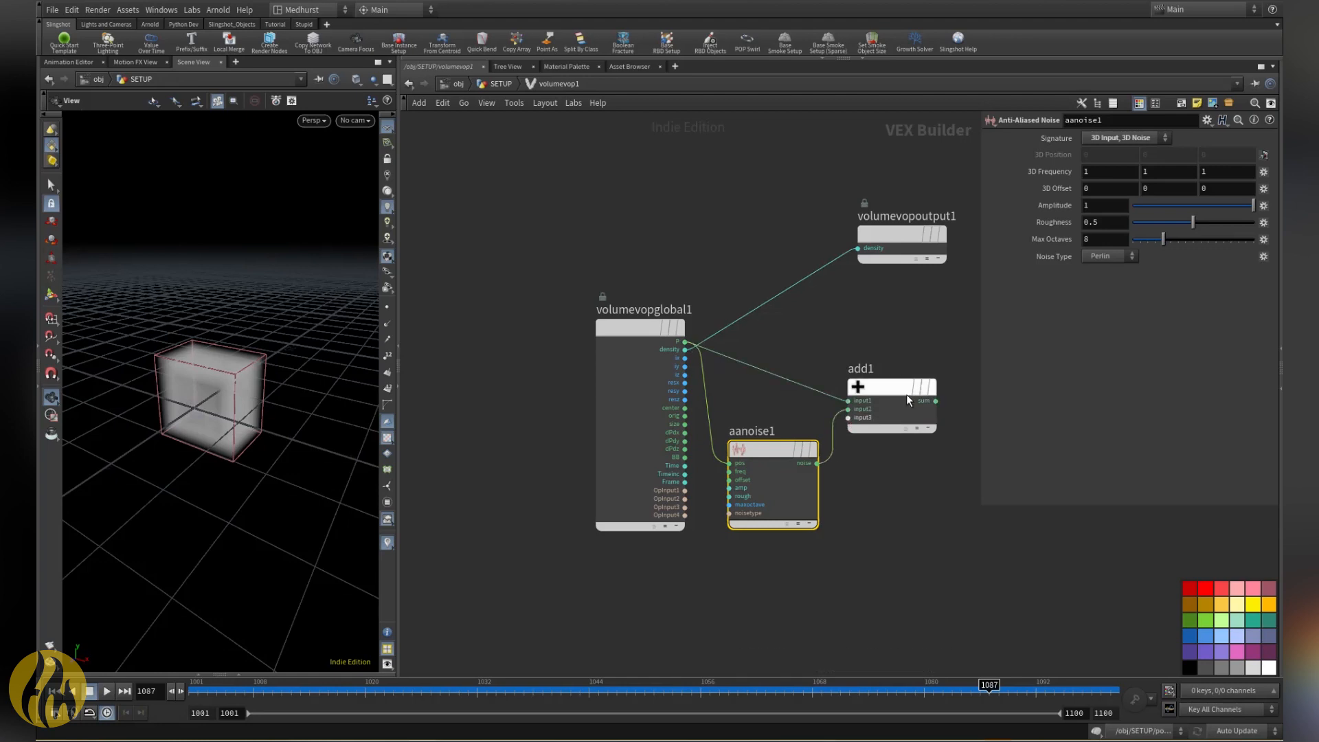
pyautogui.moveTo(906, 394); pyautogui.dragTo(895, 381)
# Step: Add a Turbulent Noise node after add1 and connect the sum to its pos input
pyautogui.press('Tab')
pyautogui.write('vols')
pyautogui.press('Return')
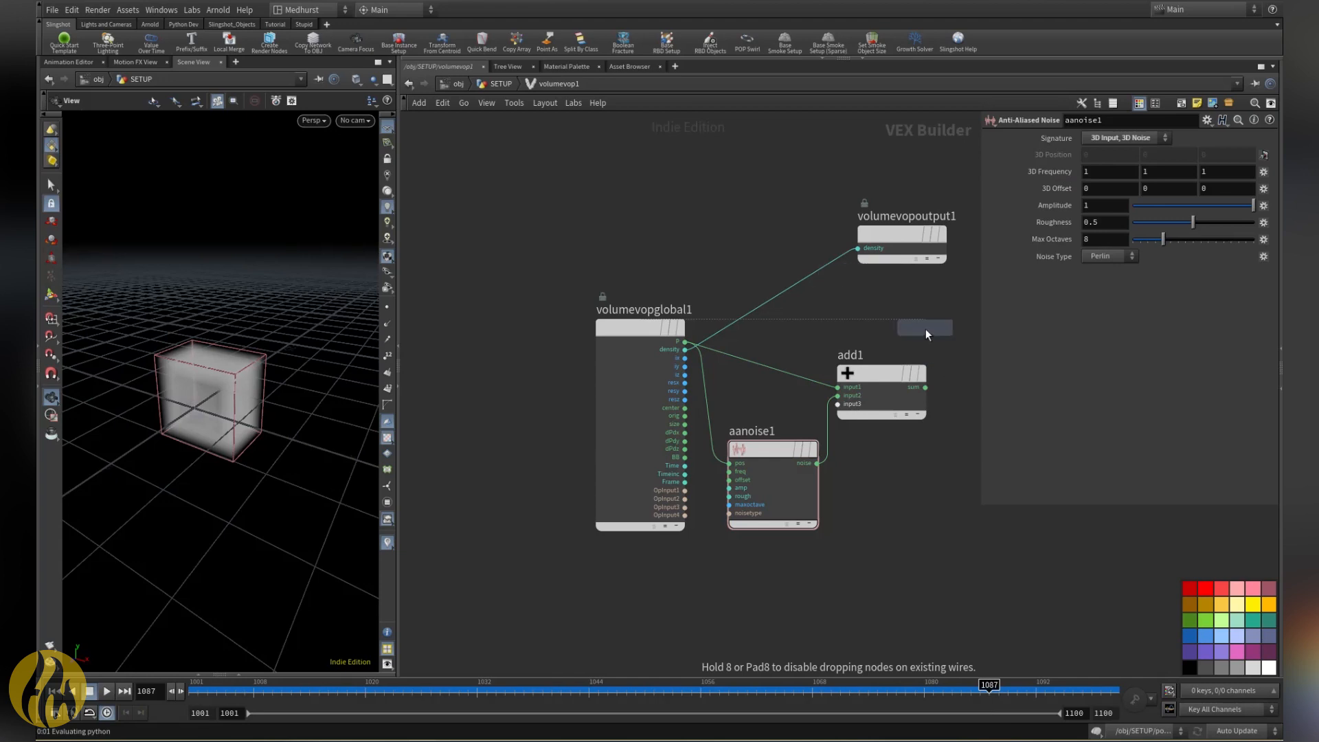
pyautogui.moveTo(927, 330); pyautogui.dragTo(770, 312, button='middle')
pyautogui.click(851, 360)
pyautogui.click(768, 370)
pyautogui.click(807, 378)
pyautogui.moveTo(842, 385); pyautogui.dragTo(860, 374)
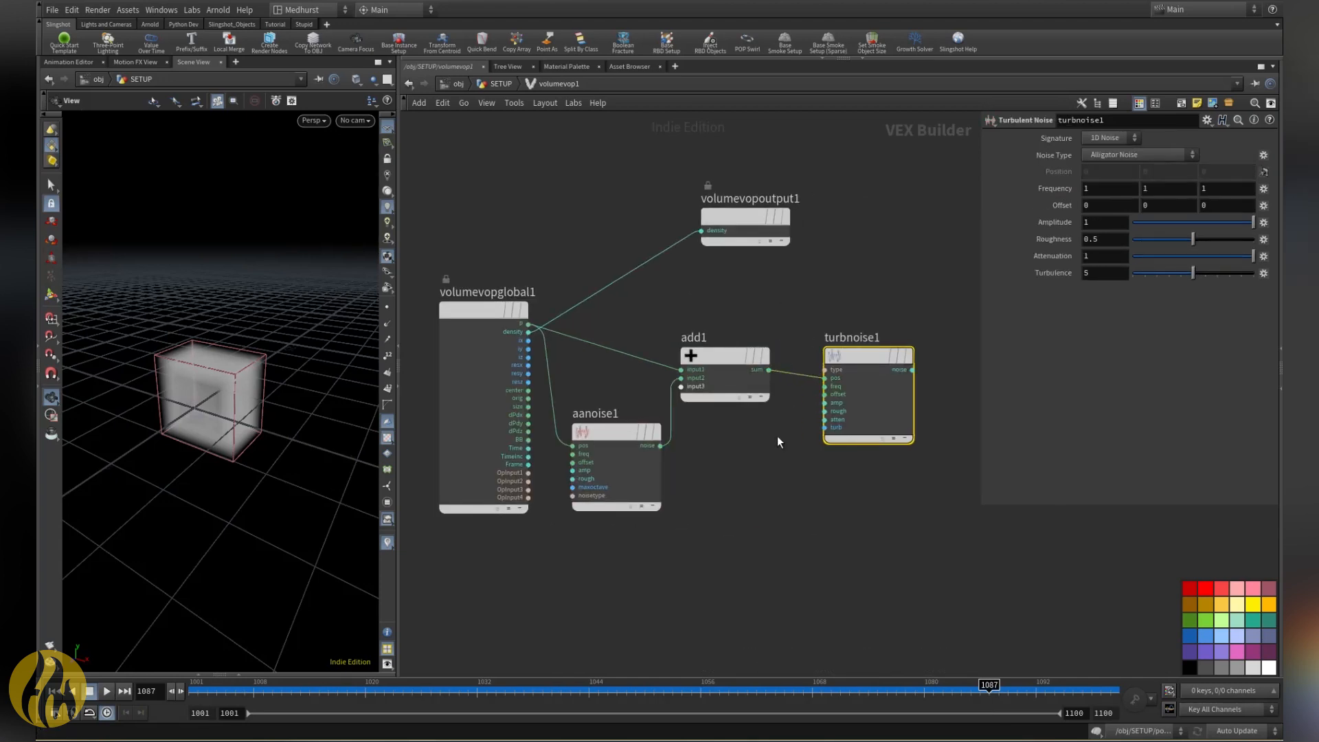
# Step: Insert a Multiply node into the density wire before the output and connect turbnoise1's noise to its second input
pyautogui.moveTo(855, 290); pyautogui.dragTo(725, 317, button='middle')
pyautogui.moveTo(623, 253); pyautogui.dragTo(963, 308)
pyautogui.click(888, 419)
pyautogui.press('Tab')
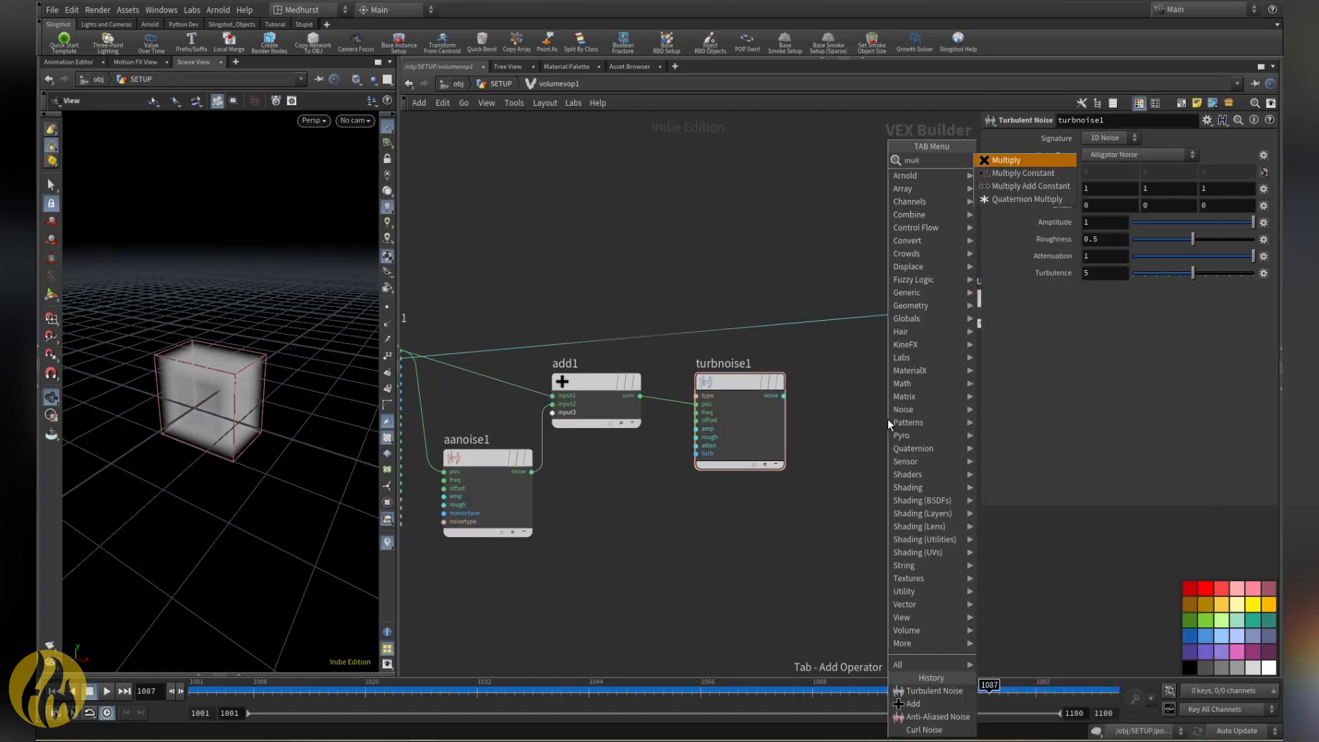
pyautogui.press('Return')
pyautogui.click(788, 331)
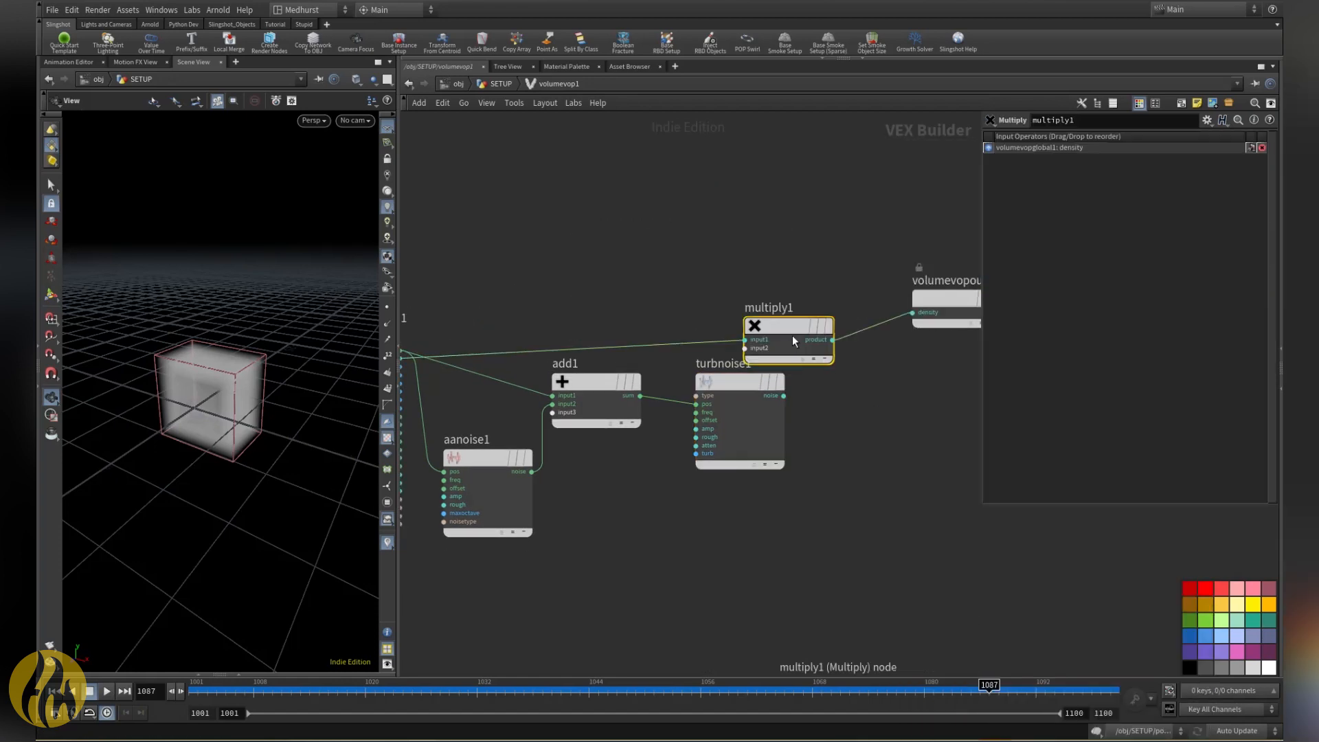
pyautogui.moveTo(790, 336); pyautogui.dragTo(864, 335)
pyautogui.moveTo(783, 396); pyautogui.dragTo(855, 322)
pyautogui.moveTo(950, 297); pyautogui.dragTo(970, 320)
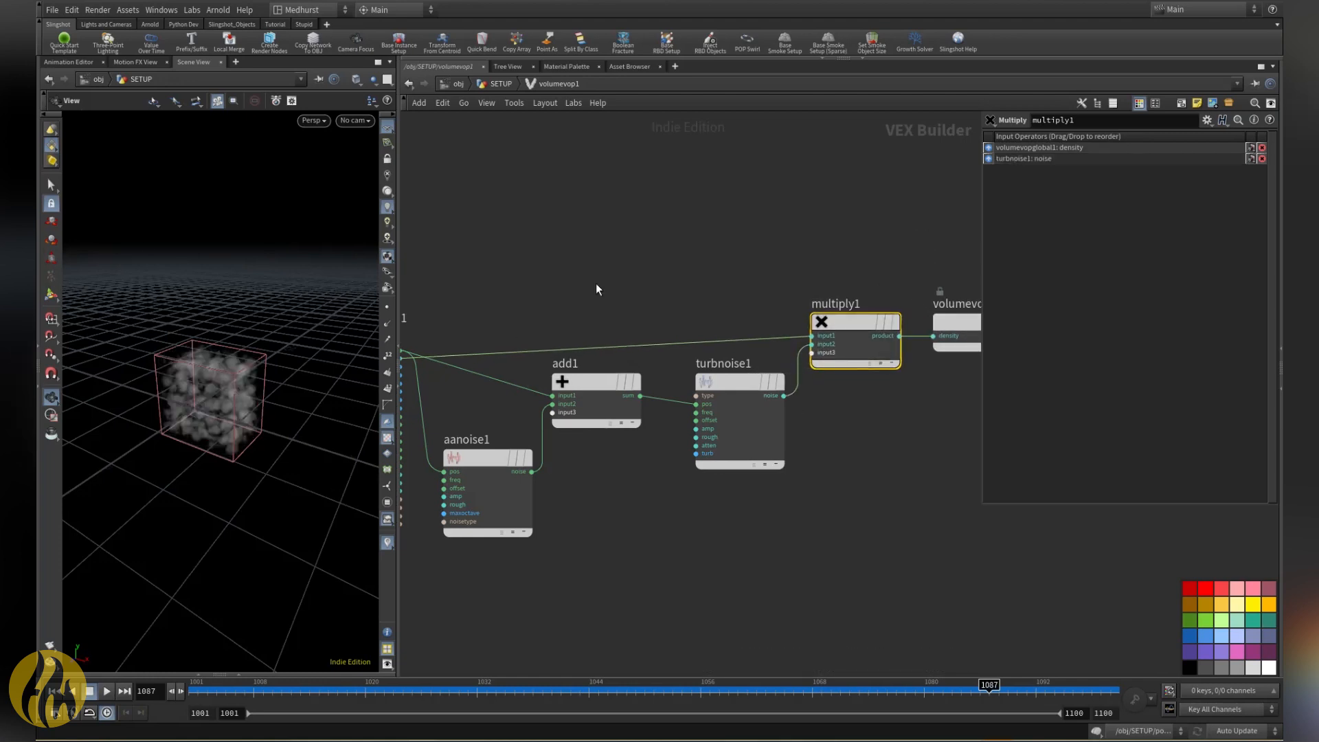
pyautogui.moveTo(264, 373); pyautogui.dragTo(306, 396)
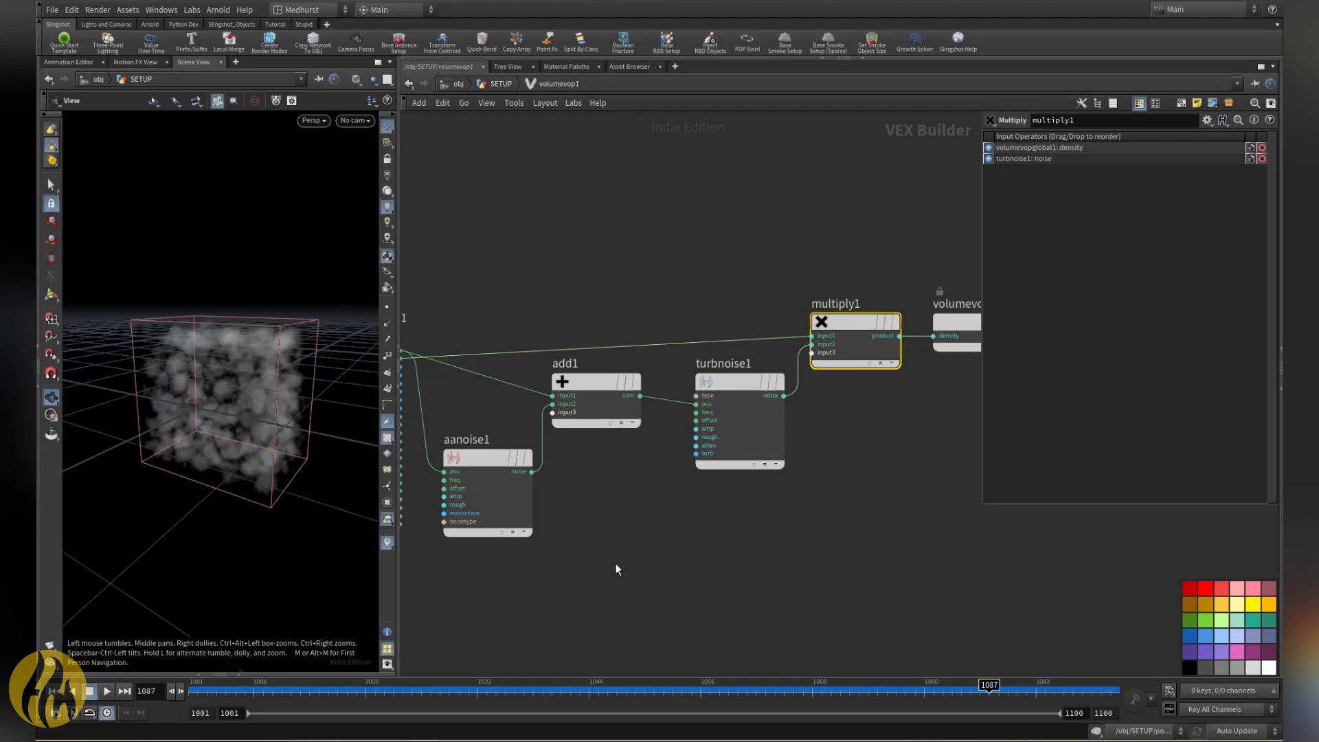
# Step: Add a second Turbulent Noise node below aanoise1 and connect the global P to its pos input
pyautogui.moveTo(607, 515); pyautogui.dragTo(820, 442, button='middle')
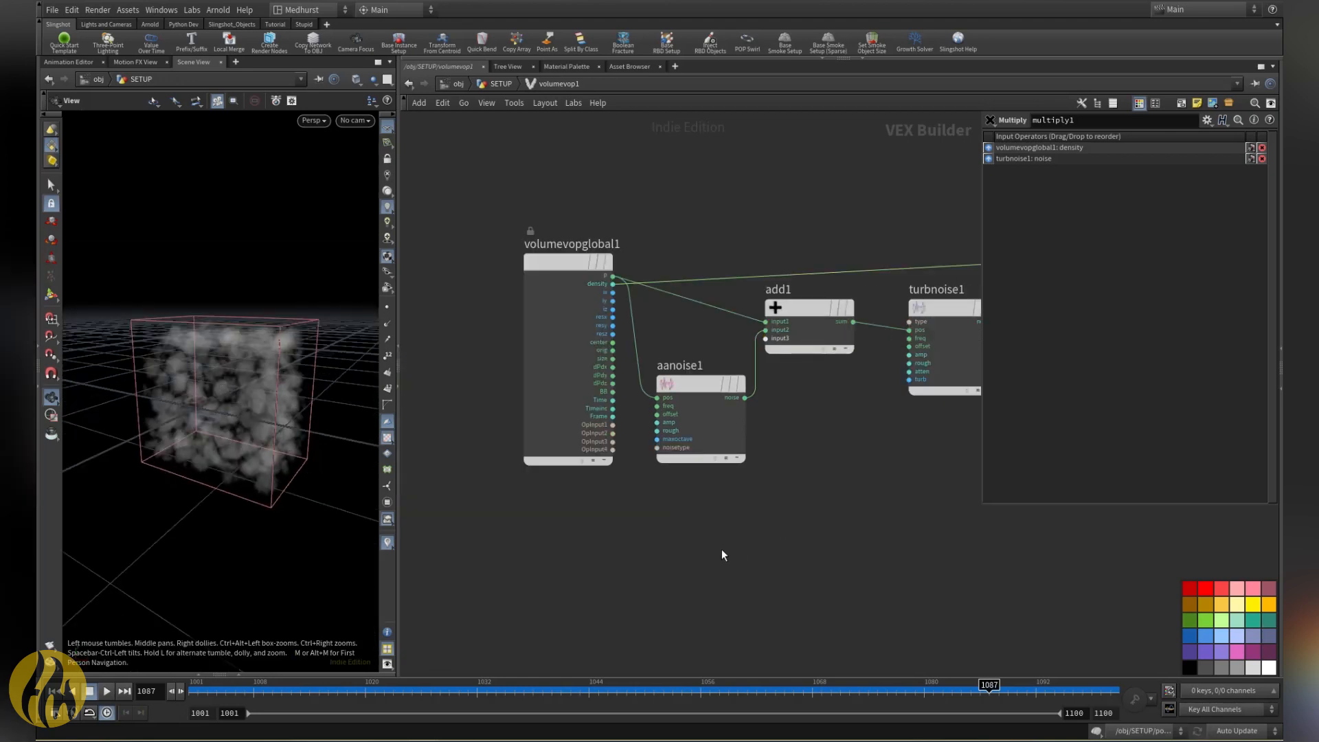
pyautogui.press('Tab')
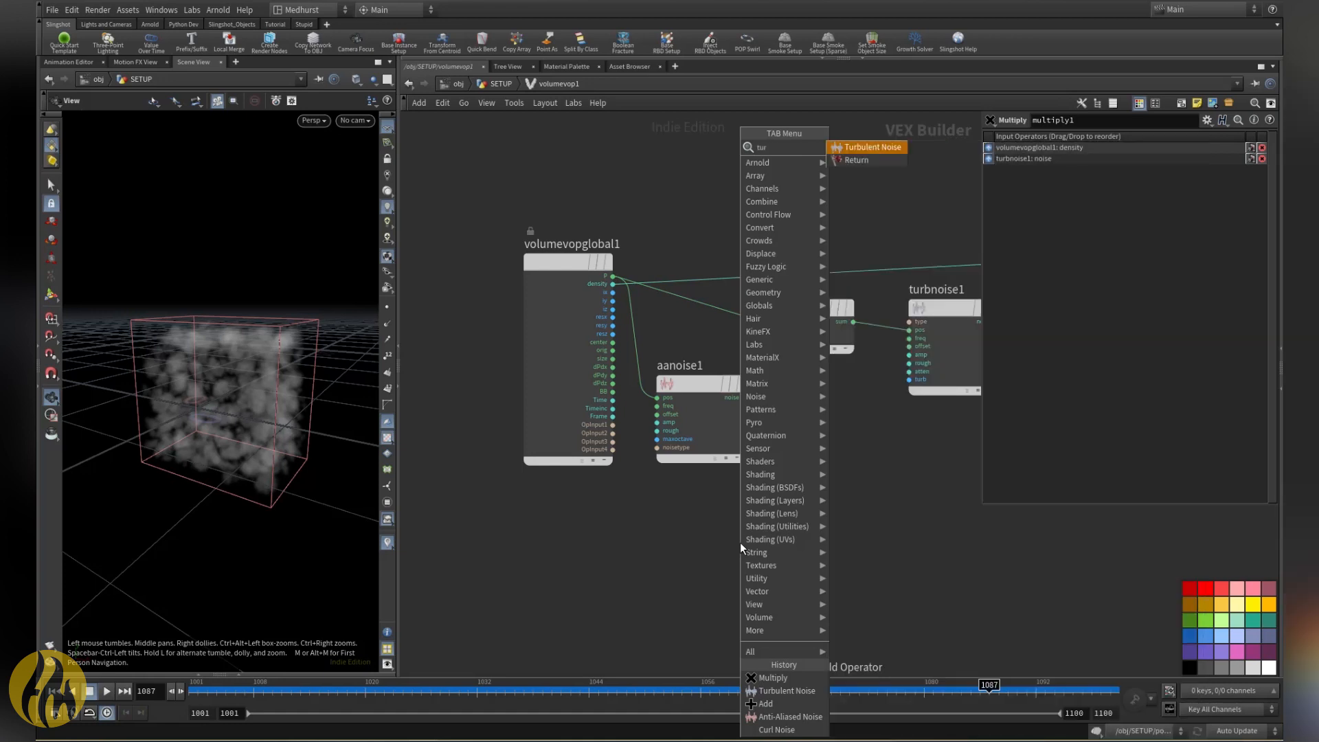
pyautogui.press('Escape')
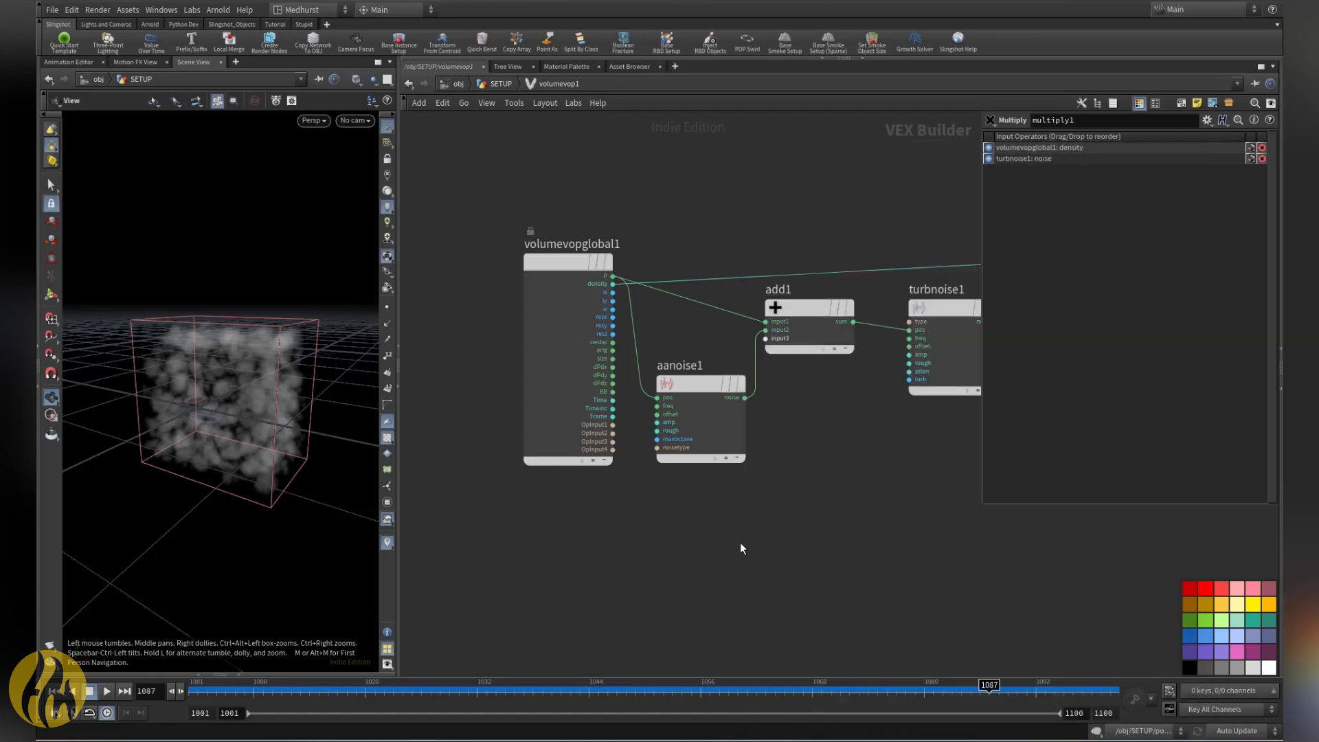
pyautogui.click(706, 522)
pyautogui.click(612, 284)
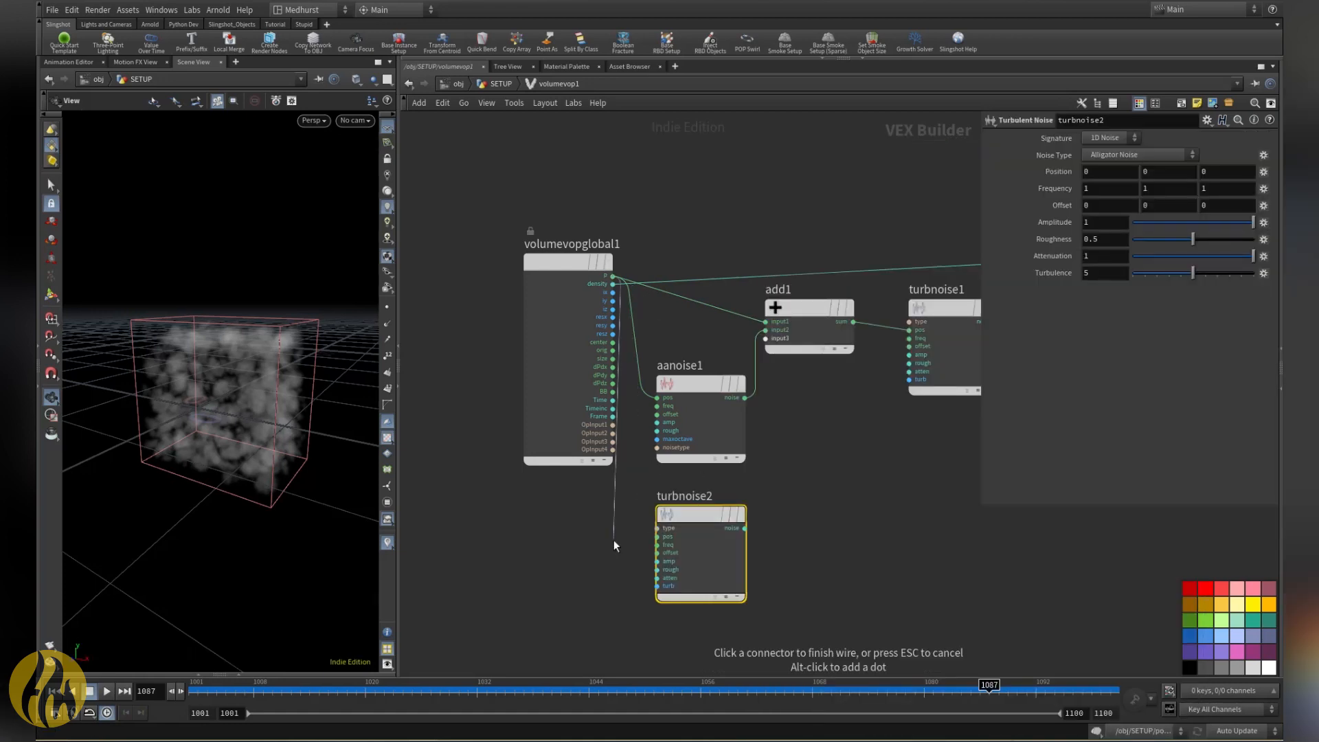
pyautogui.click(657, 536)
pyautogui.moveTo(694, 519); pyautogui.dragTo(693, 529)
# Step: Add a Fit Range node beside turbnoise2 and connect its noise output to the val input
pyautogui.press('Tab')
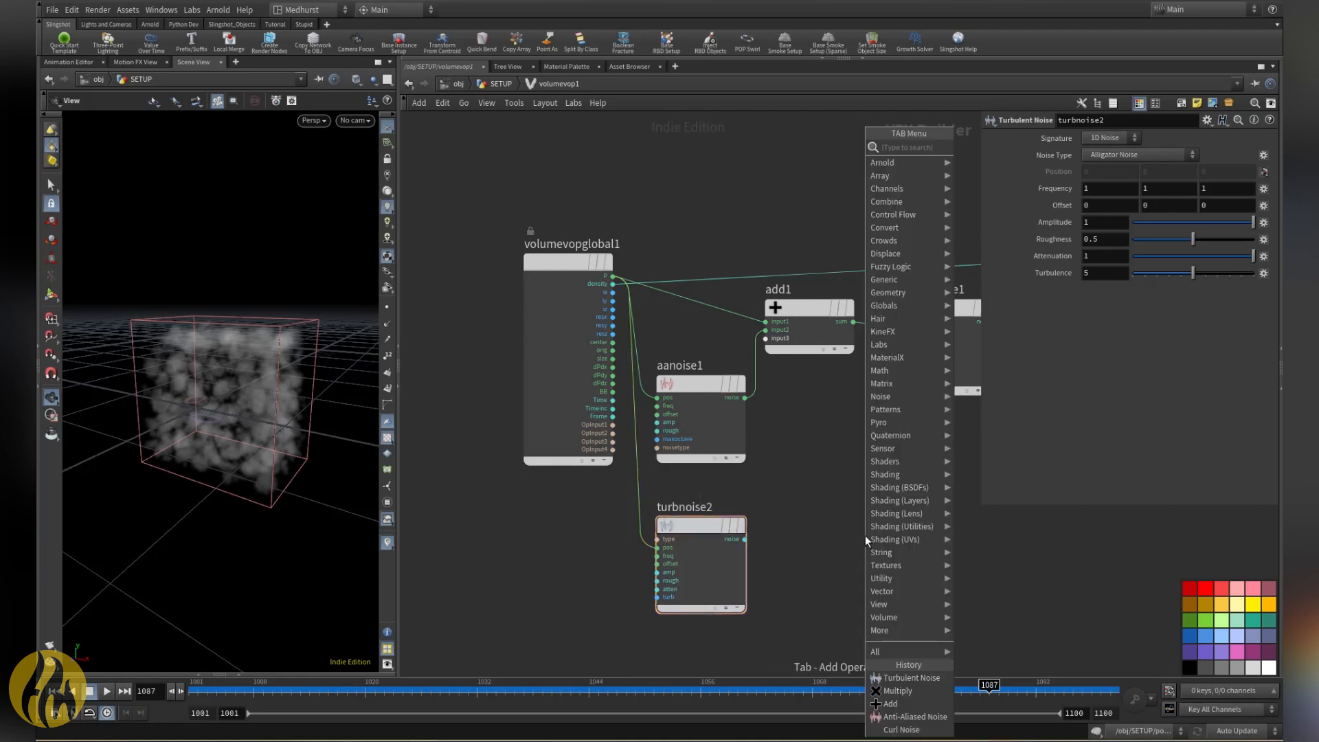
pyautogui.write('fitran')
pyautogui.press('Return')
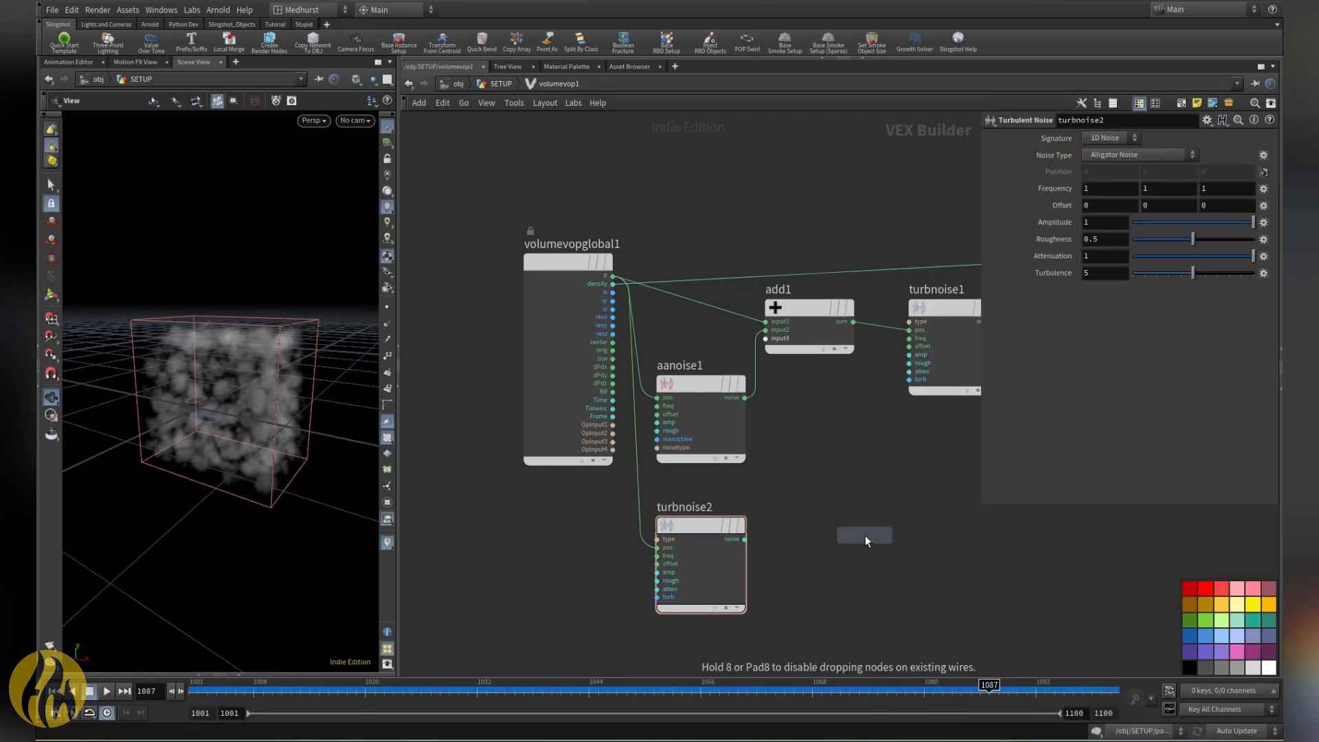
pyautogui.click(783, 539)
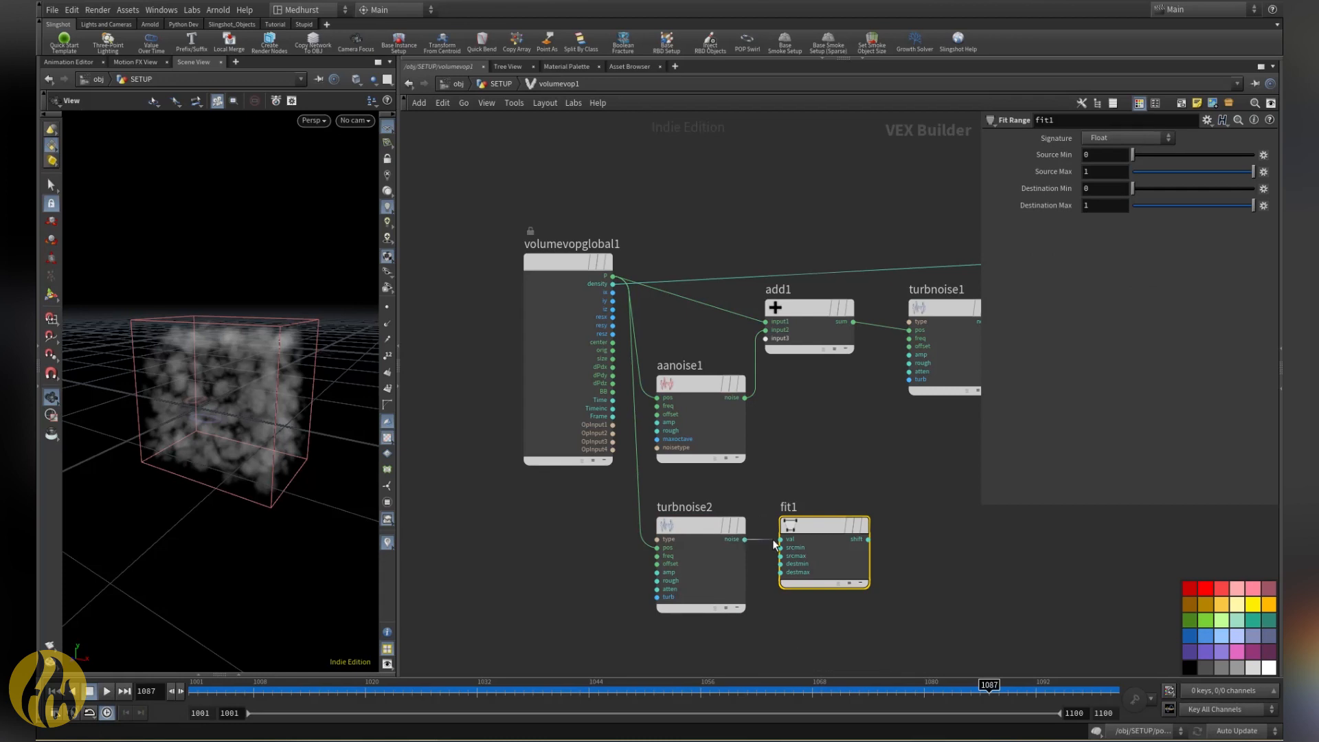
# Step: Add a Float to Vector node beside fit1
pyautogui.press('Tab')
pyautogui.write('float')
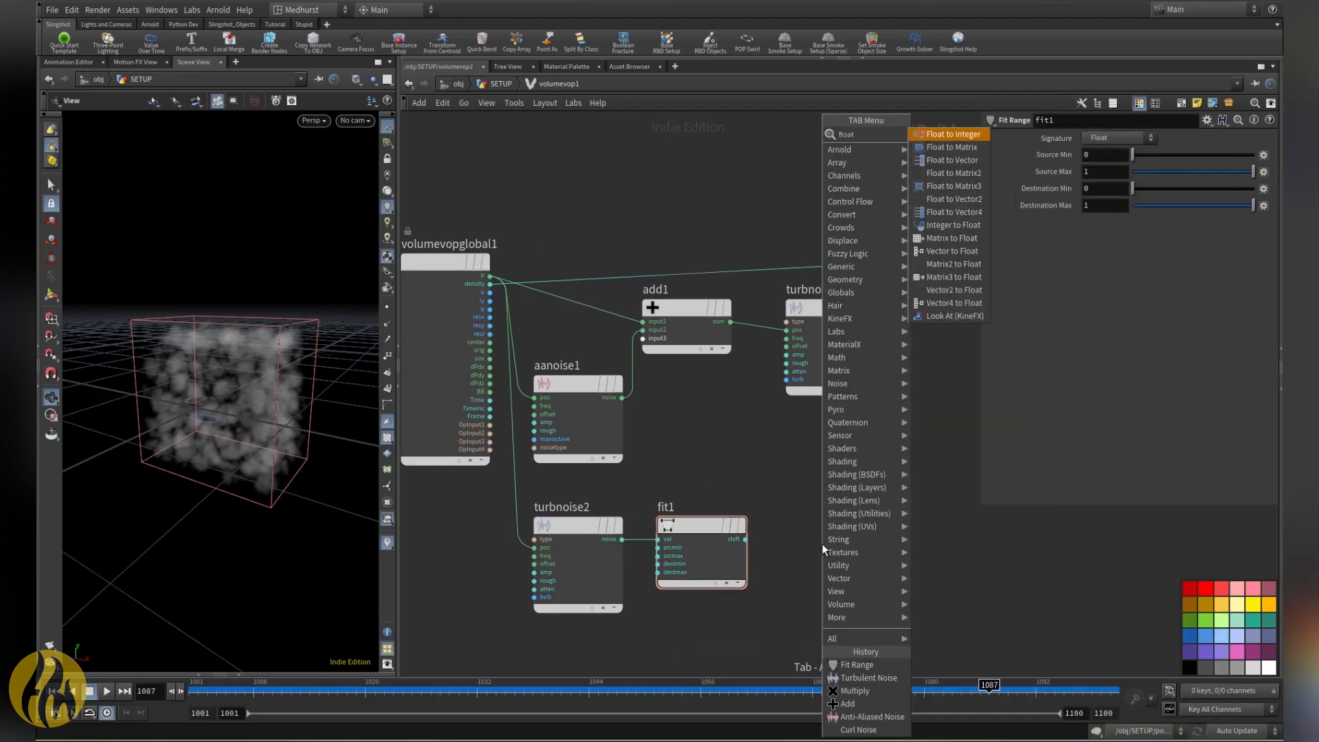
pyautogui.press('Down')
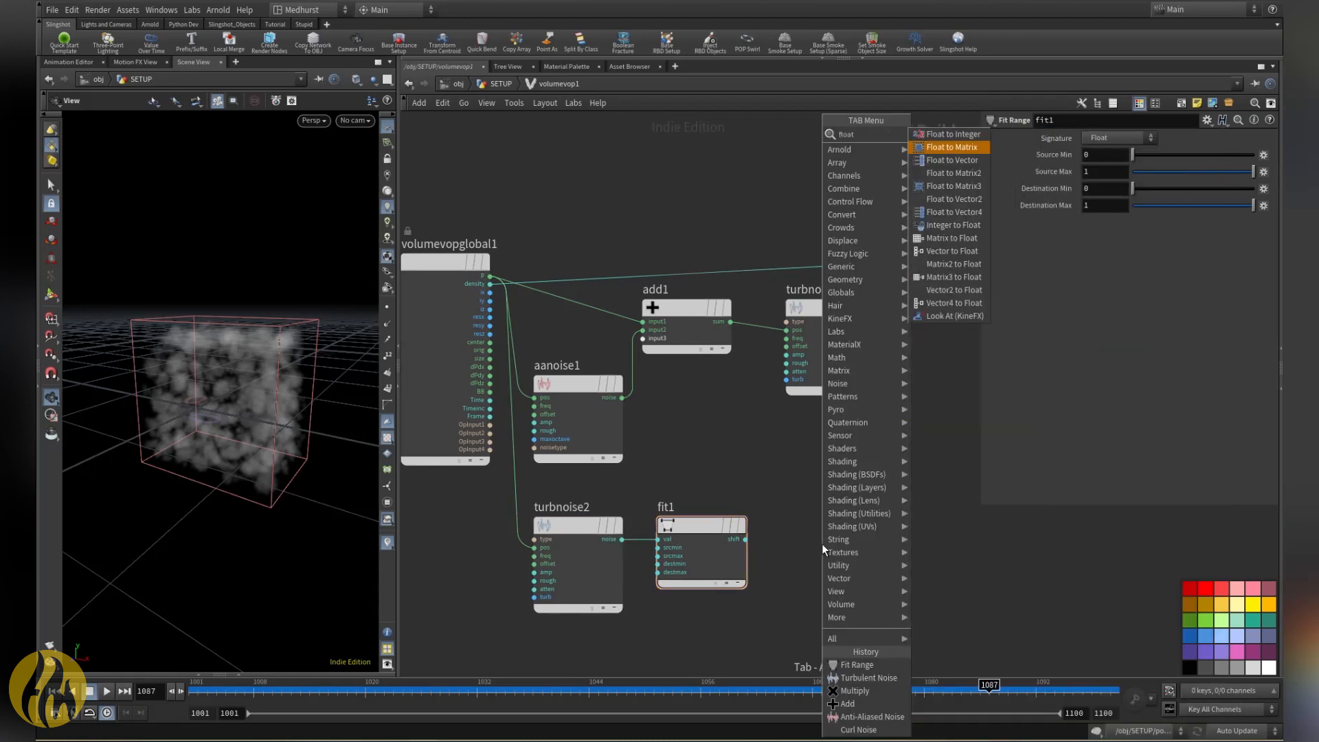
pyautogui.press('Down')
pyautogui.press('Return')
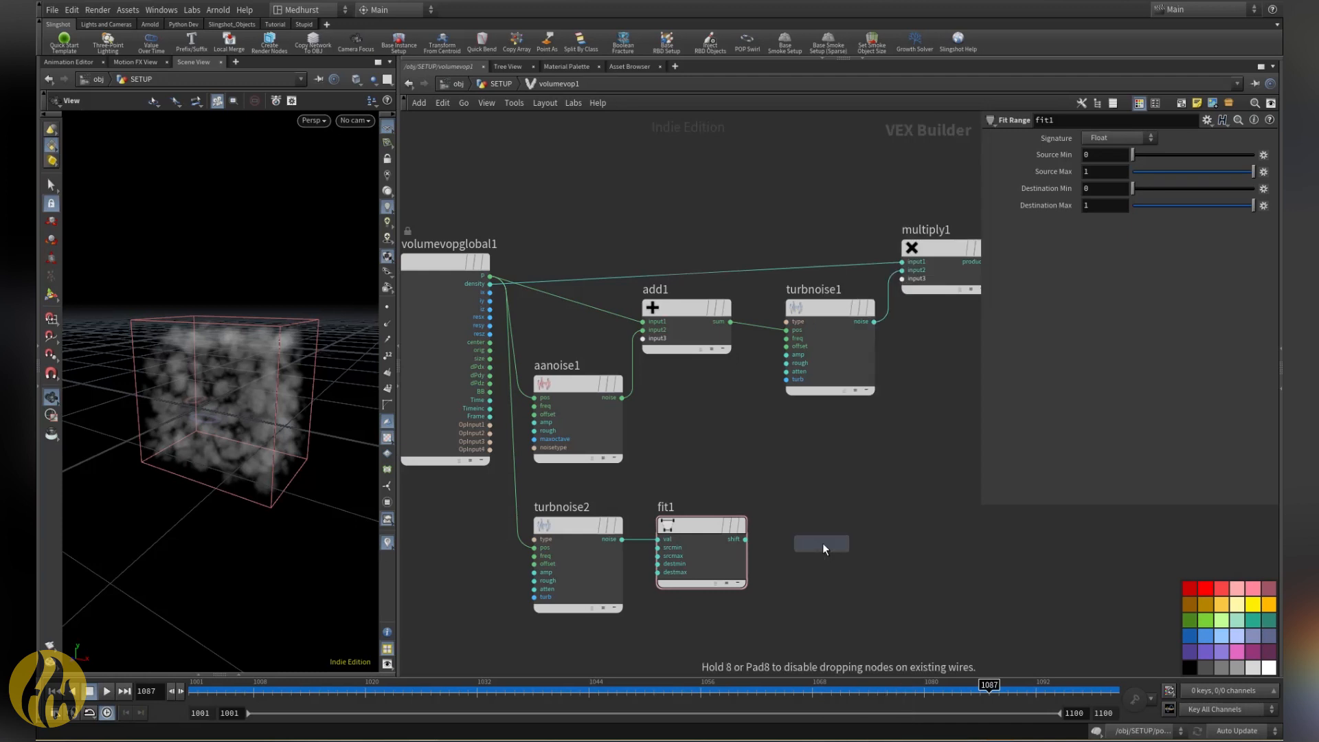
# Step: Connect fit1's shift output to all three inputs of the Float to Vector node
pyautogui.moveTo(745, 540); pyautogui.dragTo(777, 548)
pyautogui.click(777, 547)
pyautogui.click(768, 542)
pyautogui.click(744, 540)
pyautogui.click(781, 539)
pyautogui.click(744, 541)
pyautogui.click(781, 548)
pyautogui.click(744, 540)
pyautogui.click(783, 556)
# Step: Connect floattovec1's vec output to turbnoise1's freq input and move turbnoise1 farther along the network for more spacing
pyautogui.click(787, 338)
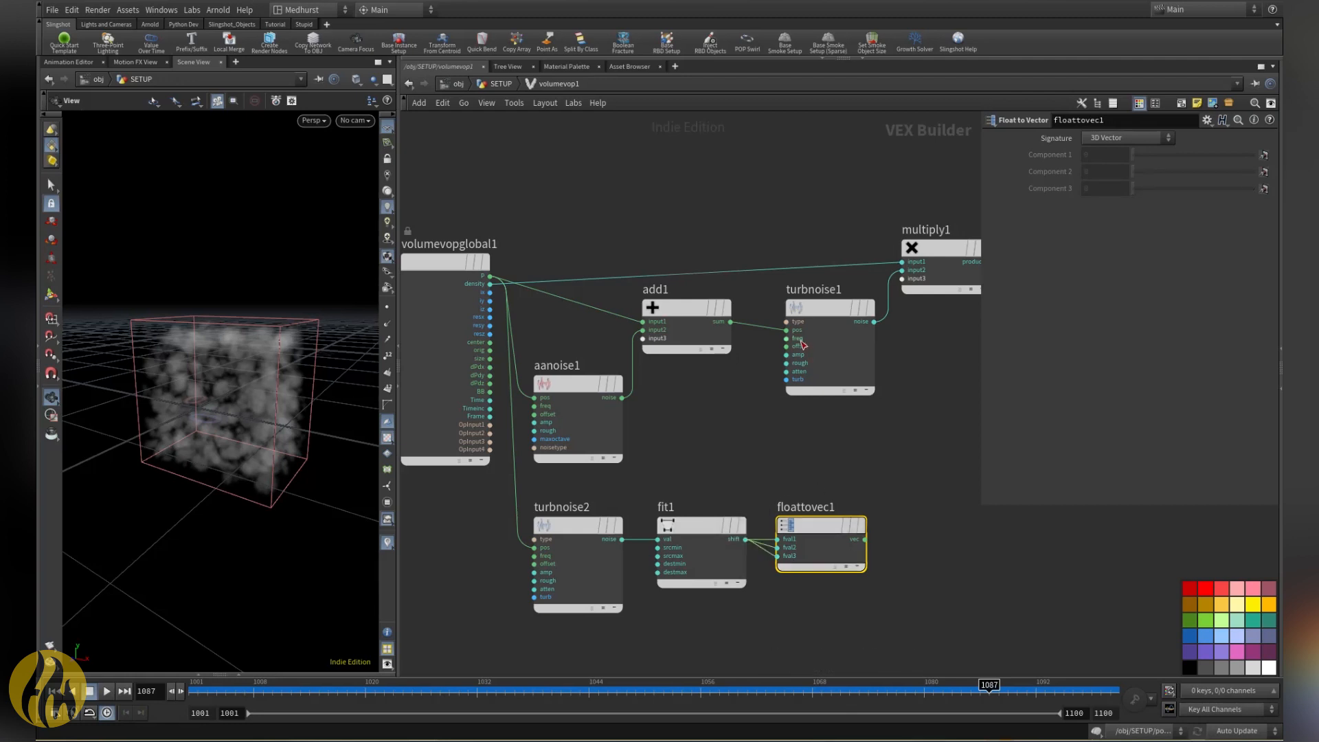
pyautogui.click(865, 539)
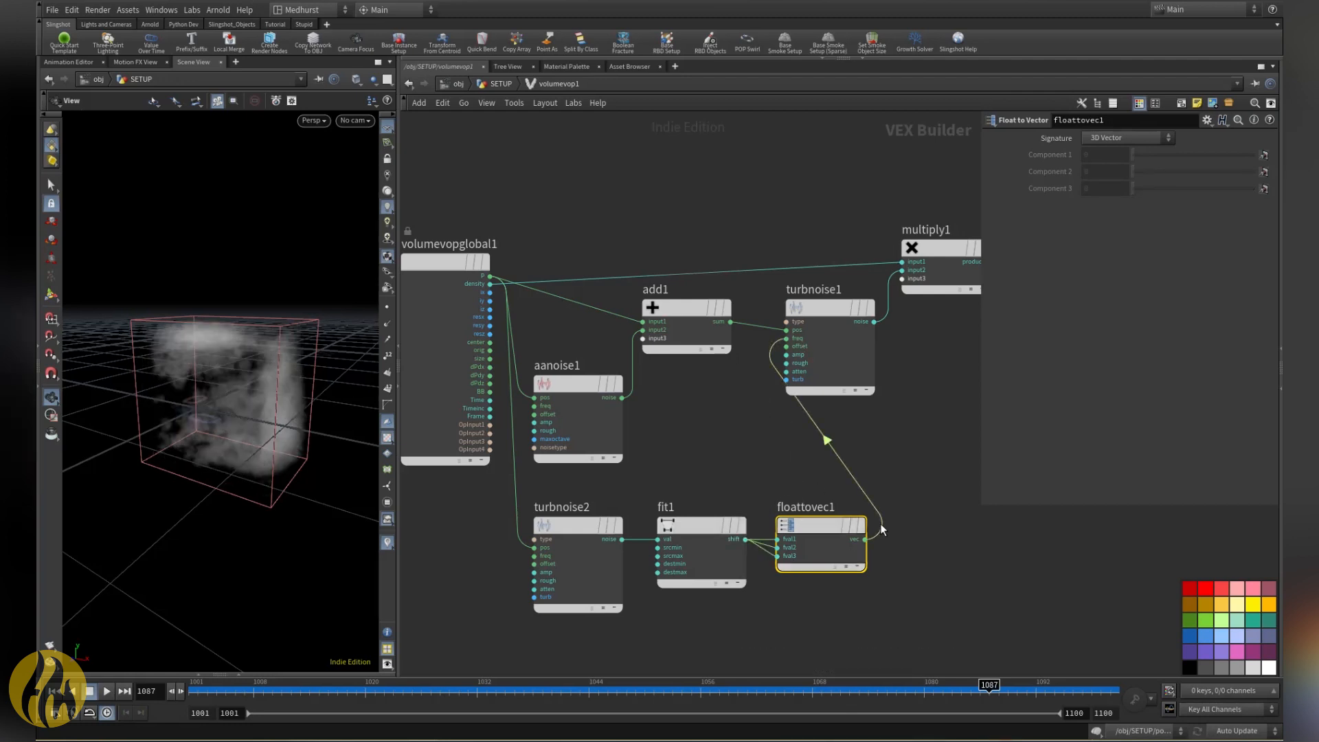
pyautogui.scroll(-3, 915, 389)
pyautogui.moveTo(854, 271); pyautogui.dragTo(974, 371)
pyautogui.moveTo(867, 345); pyautogui.dragTo(929, 337)
pyautogui.click(821, 410)
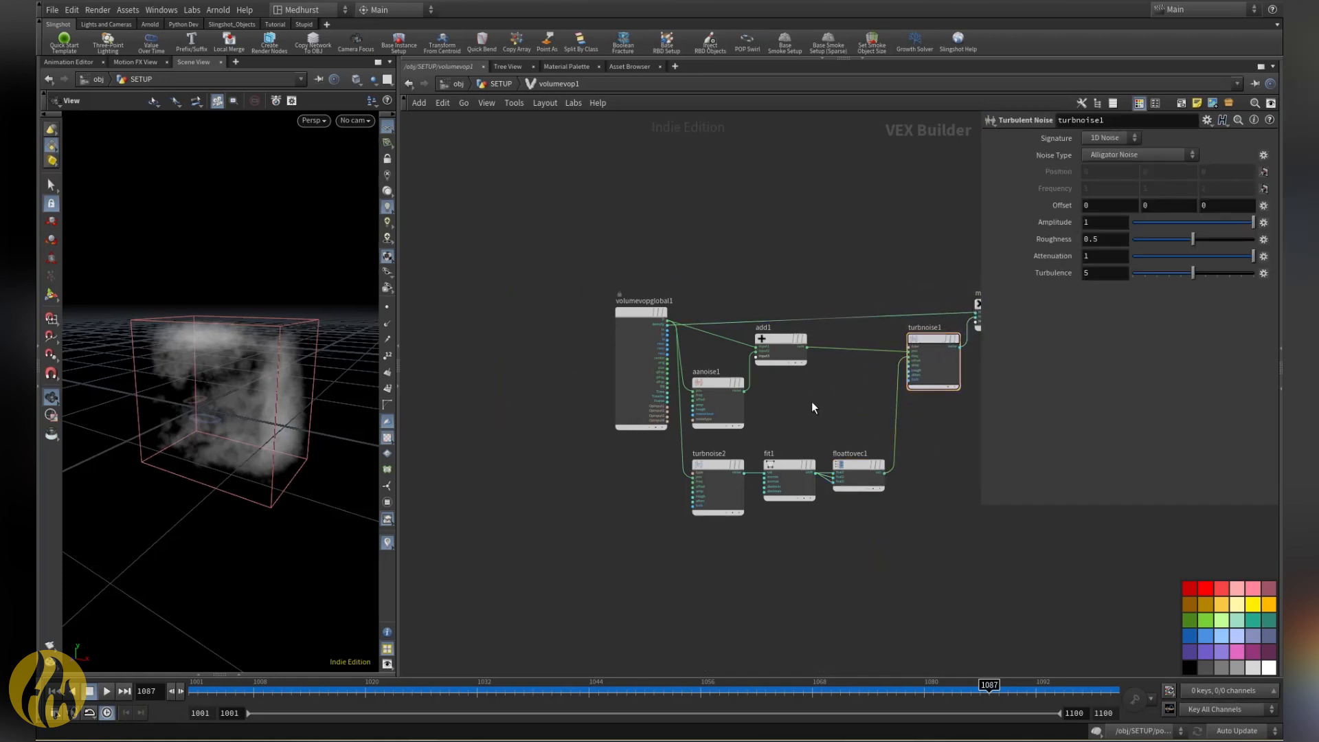
# Step: Set fit1's Destination Min to 0.22 and Destination Max to 0.376
pyautogui.moveTo(810, 401); pyautogui.dragTo(758, 402, button='middle')
pyautogui.click(736, 474)
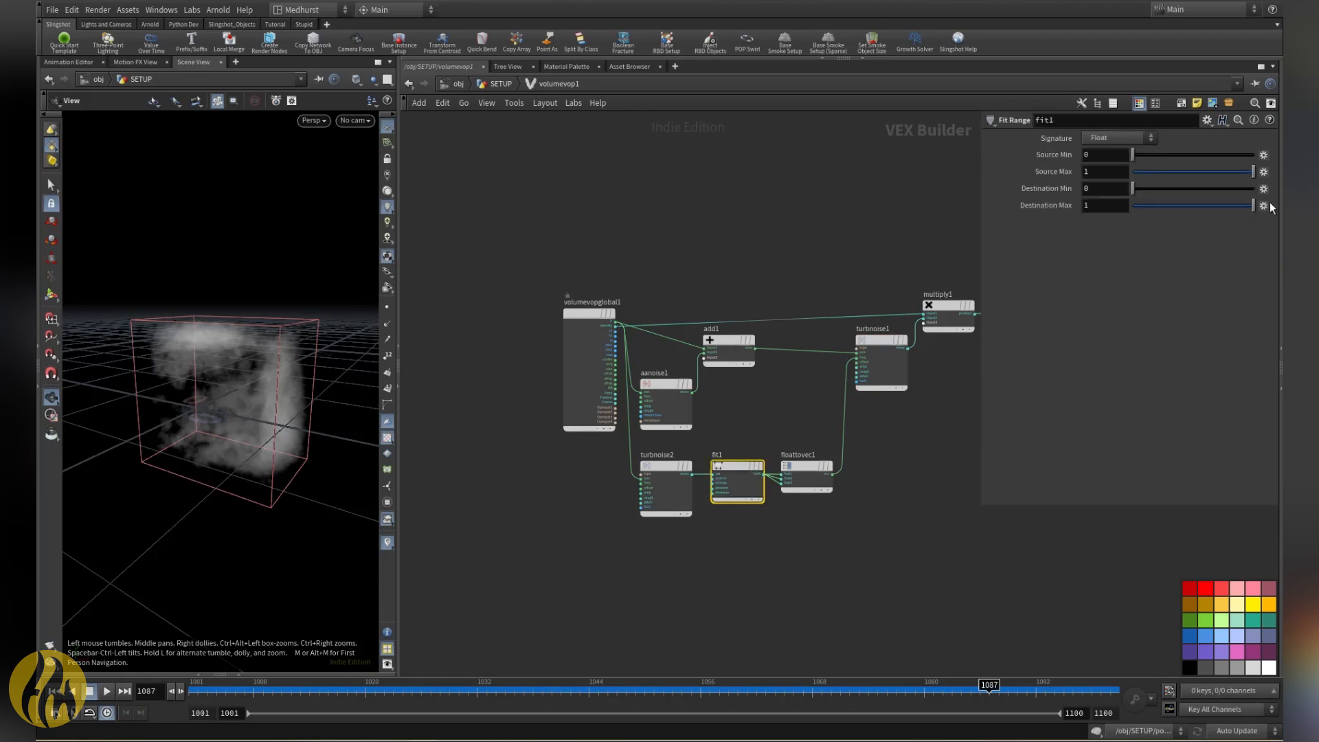
pyautogui.moveTo(1149, 189); pyautogui.dragTo(1195, 205)
pyautogui.moveTo(266, 365); pyautogui.dragTo(309, 332)
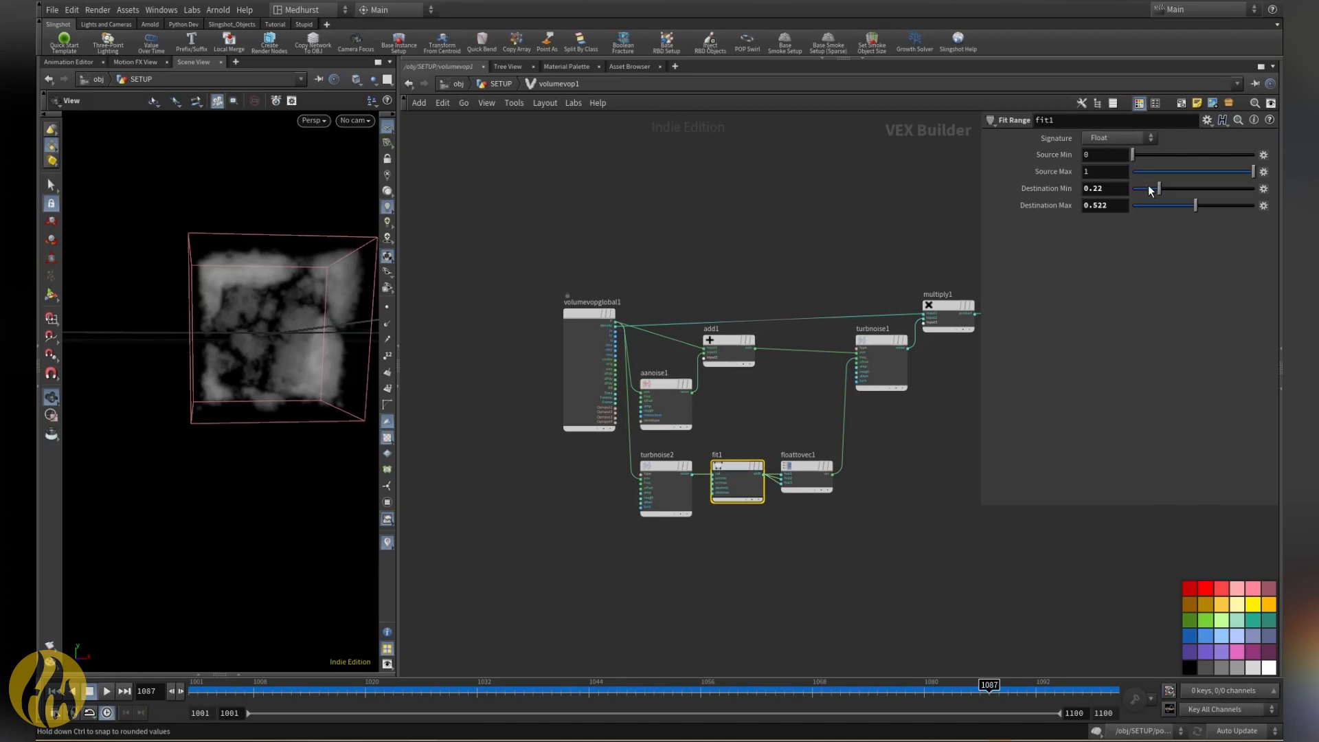
pyautogui.moveTo(1183, 204); pyautogui.dragTo(1177, 204)
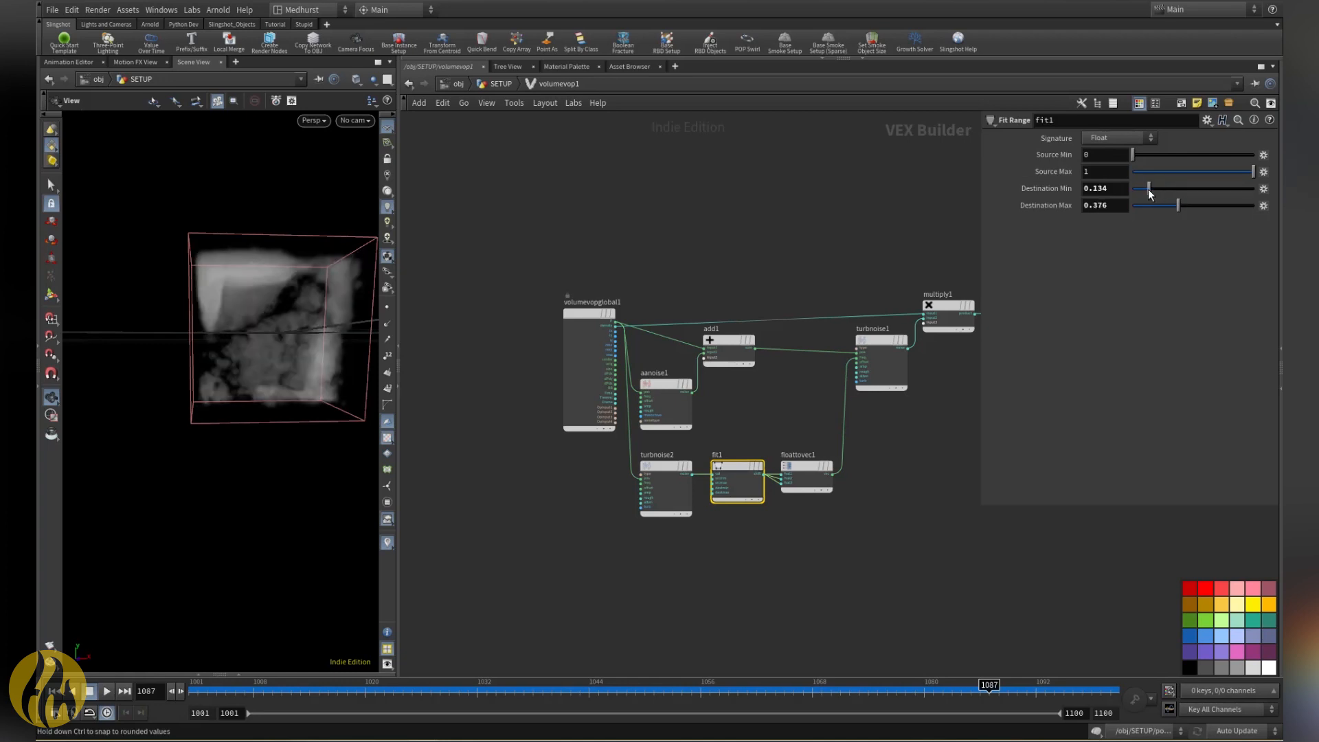
pyautogui.click(1152, 190)
pyautogui.click(1160, 187)
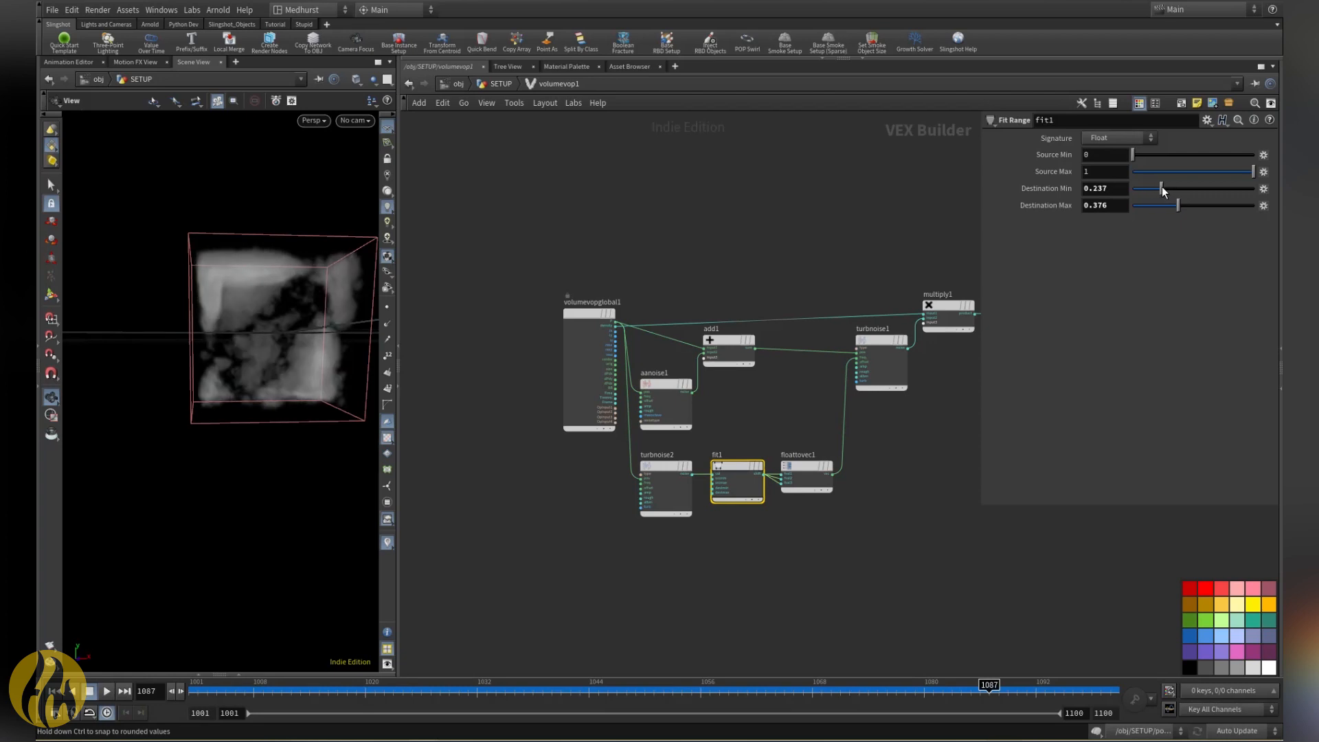
pyautogui.moveTo(1160, 187); pyautogui.dragTo(1158, 187)
# Step: Set the amplitude of aanoise1 to 2 and inspect the fog volume from the front
pyautogui.click(662, 386)
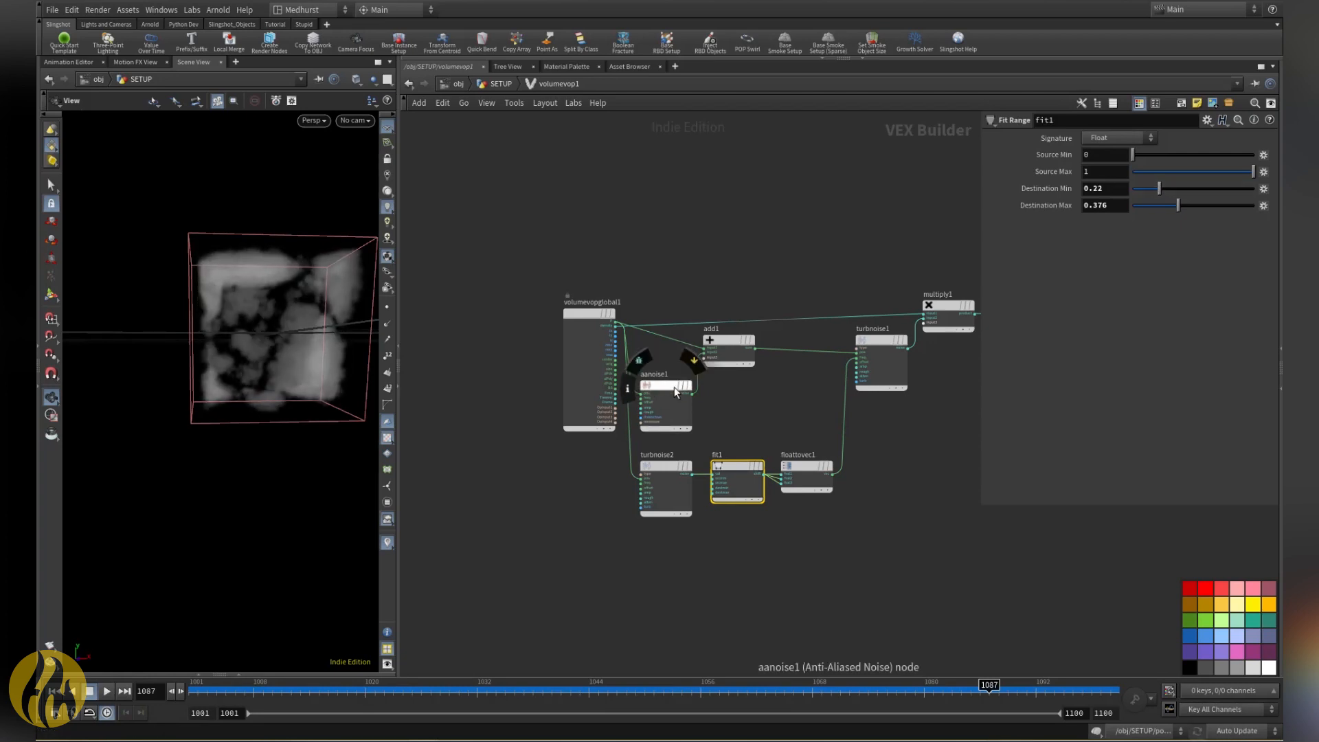
pyautogui.moveTo(1101, 203); pyautogui.dragTo(1250, 206, button='middle')
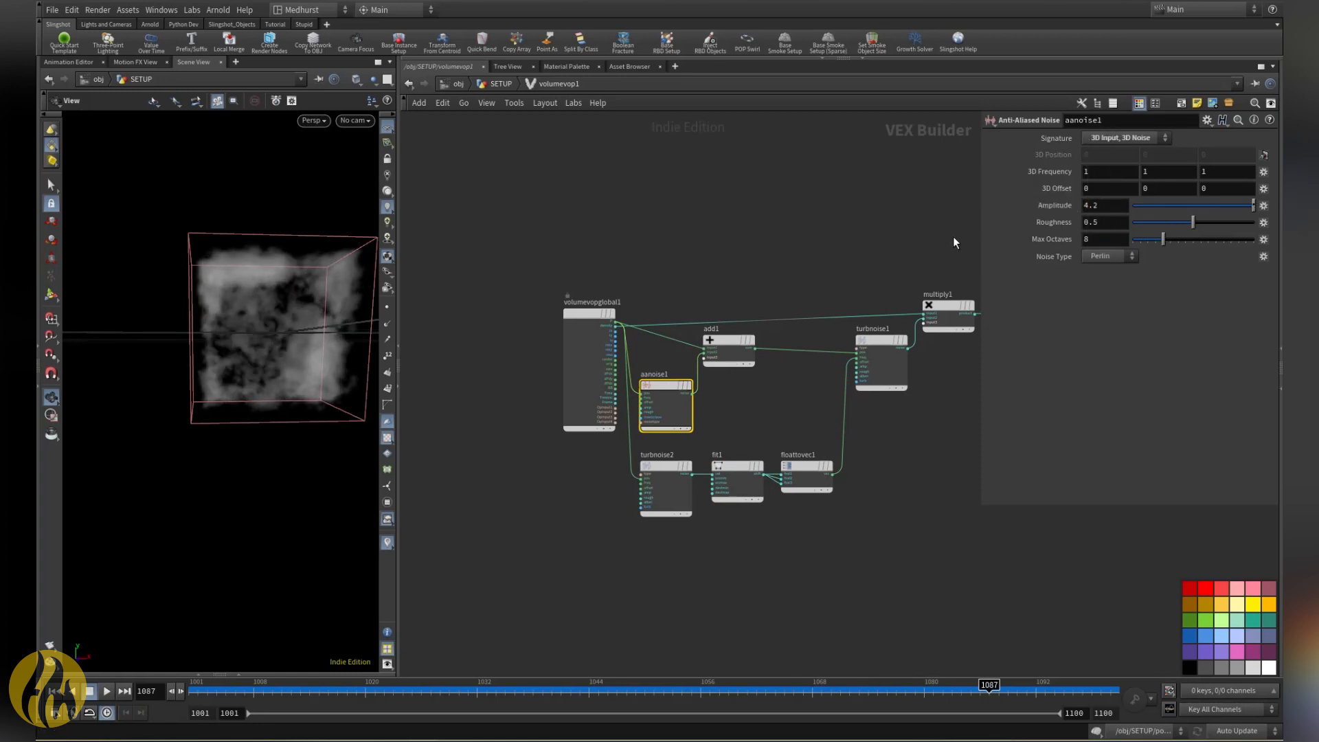
pyautogui.click(1110, 207)
pyautogui.press('Return')
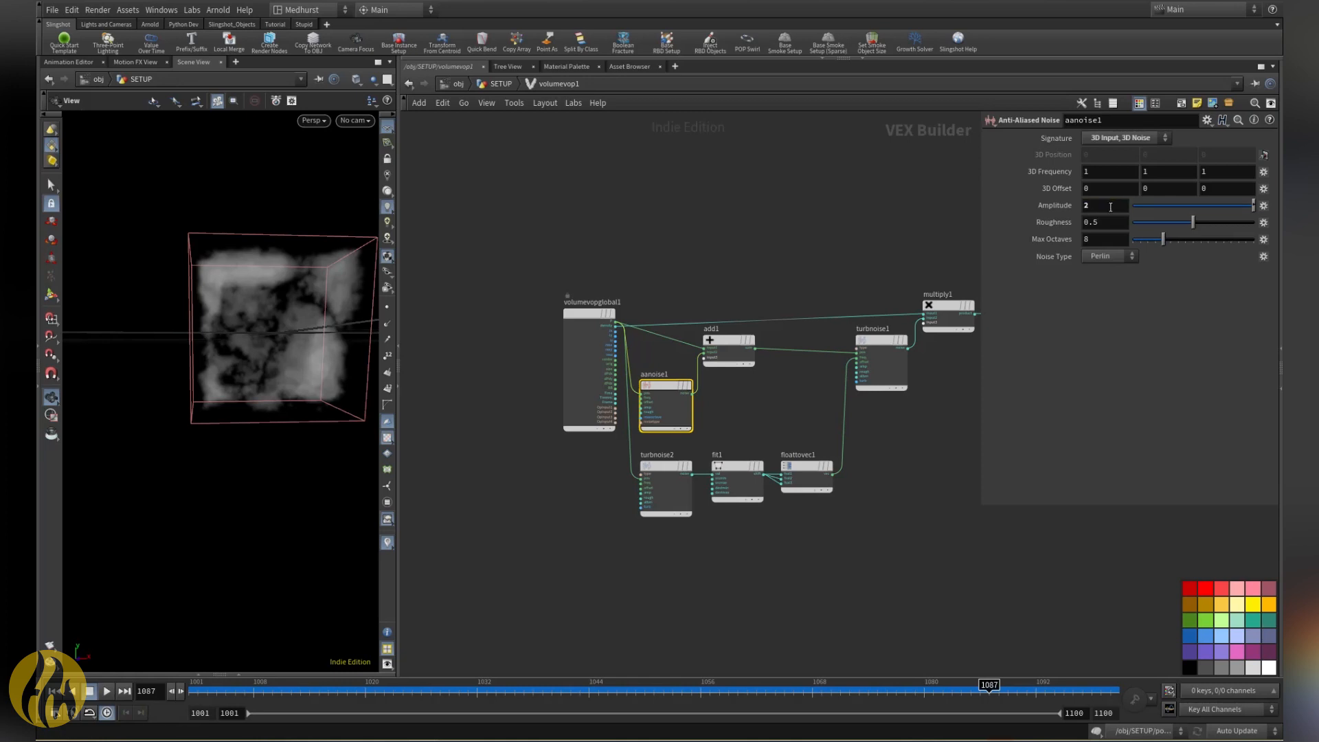
pyautogui.moveTo(269, 313); pyautogui.dragTo(231, 309)
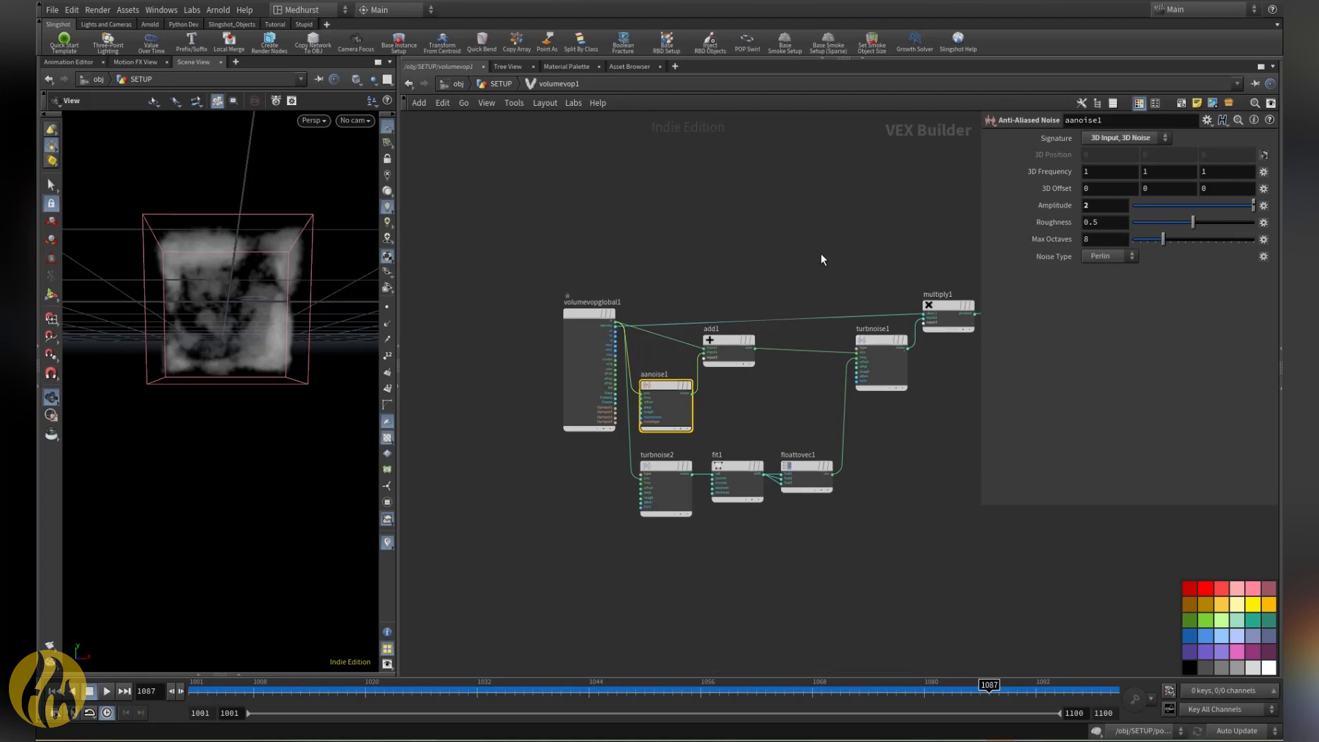
# Step: Return to the SETUP network, add a Scatter node connected below volumevop1, and display it
pyautogui.moveTo(687, 198); pyautogui.dragTo(646, 229, button='middle')
pyautogui.click(499, 84)
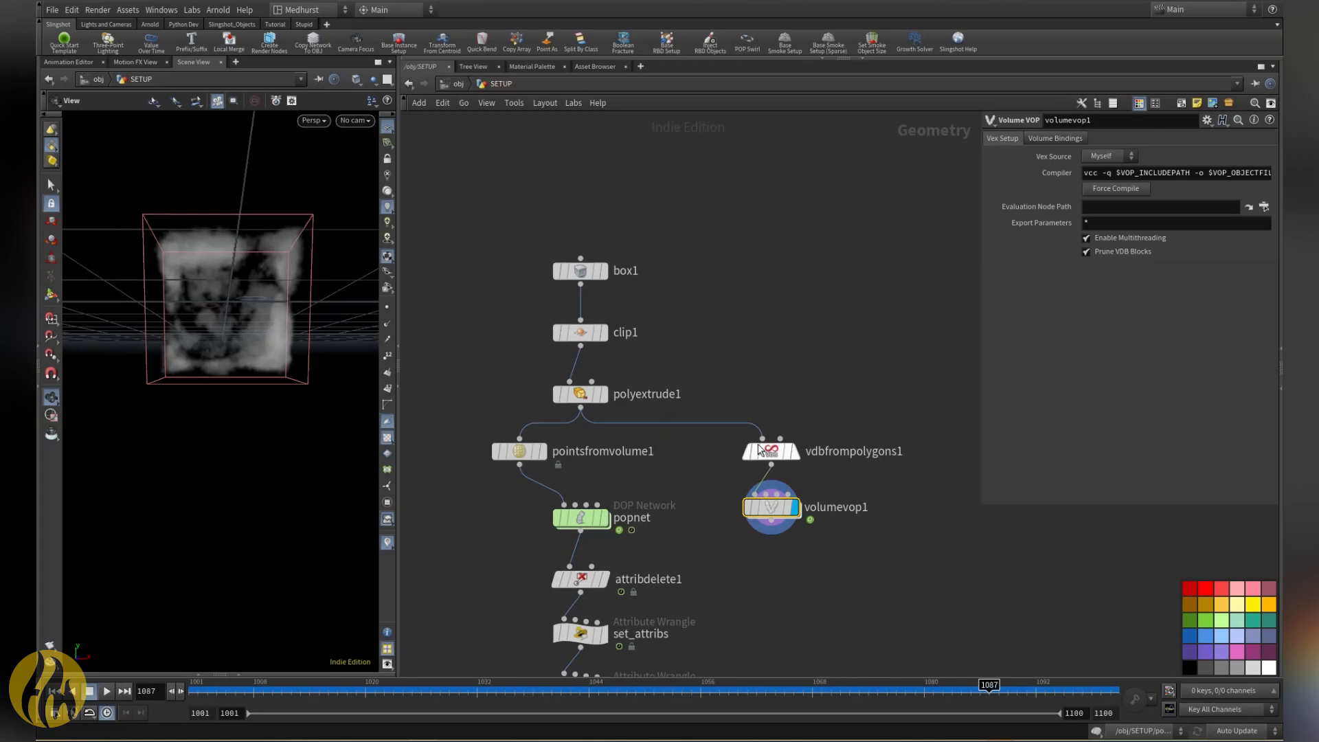
pyautogui.press('Tab')
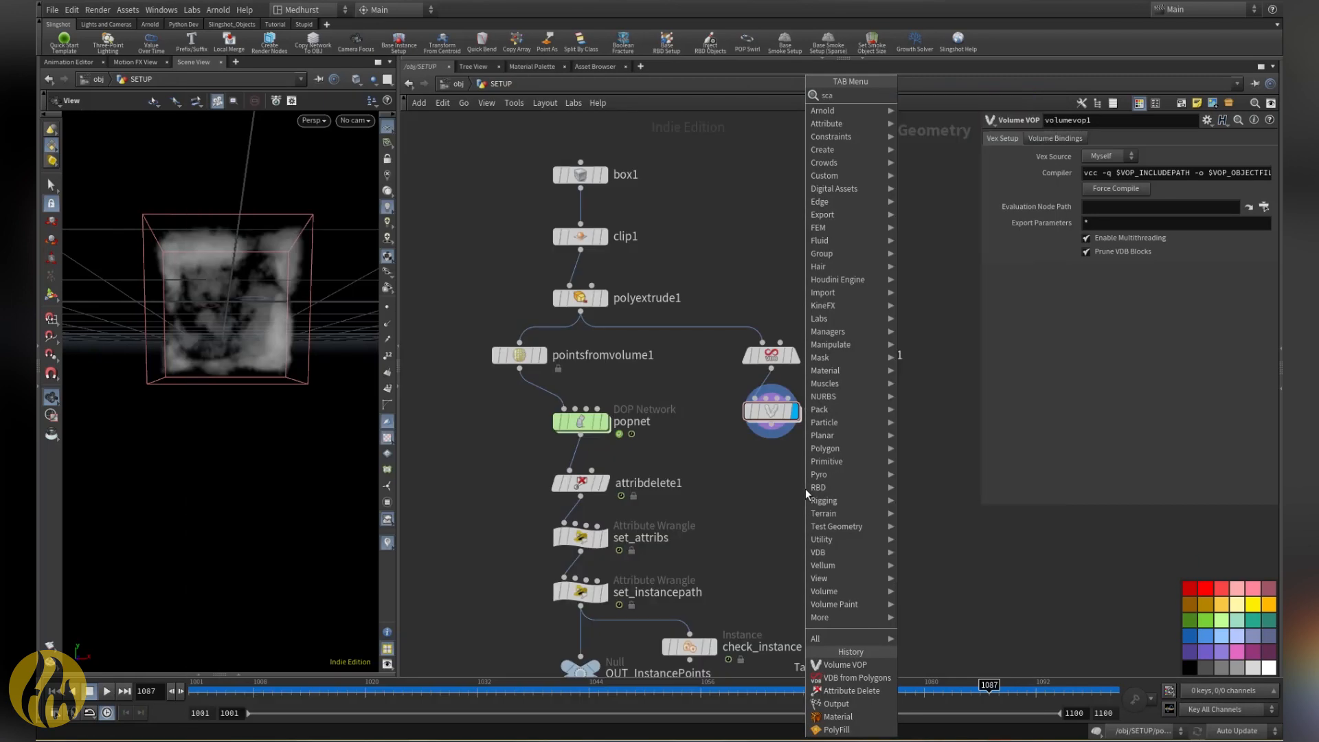
pyautogui.write('null')
pyautogui.press('Return')
pyautogui.click(801, 474)
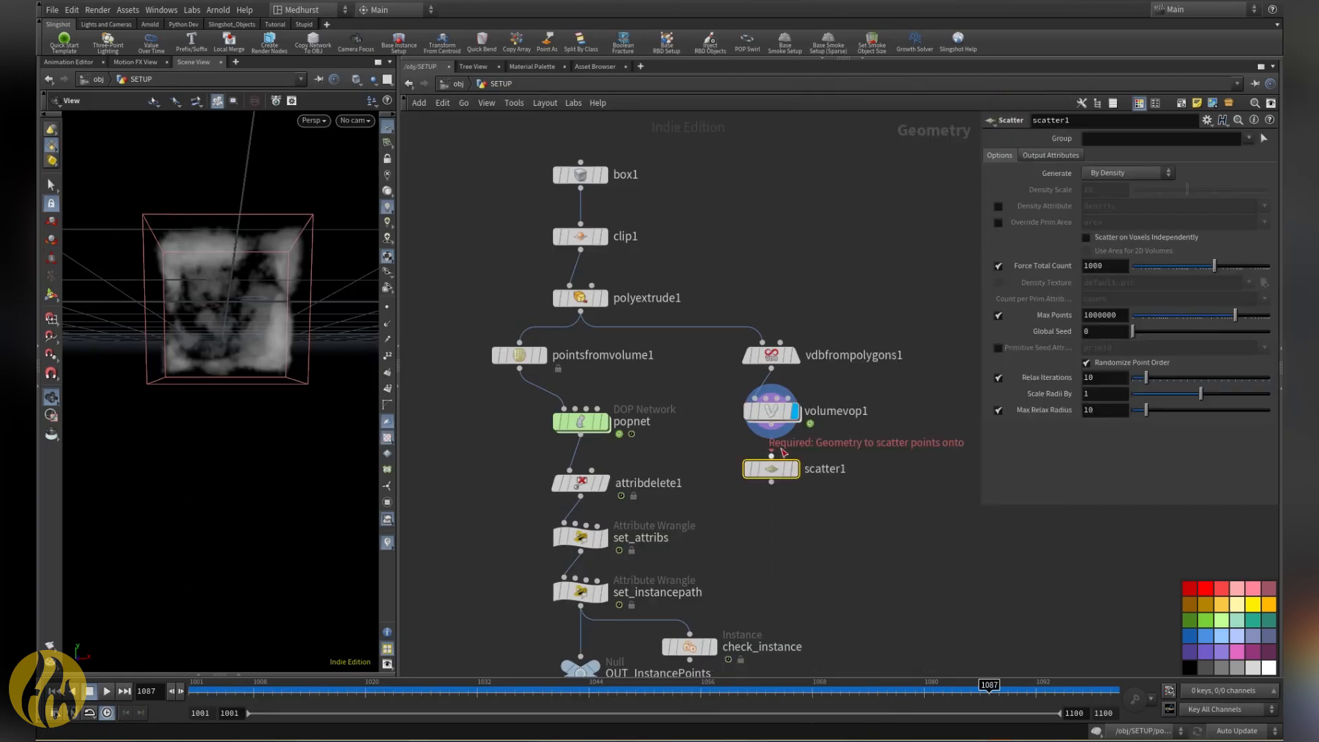
pyautogui.click(795, 469)
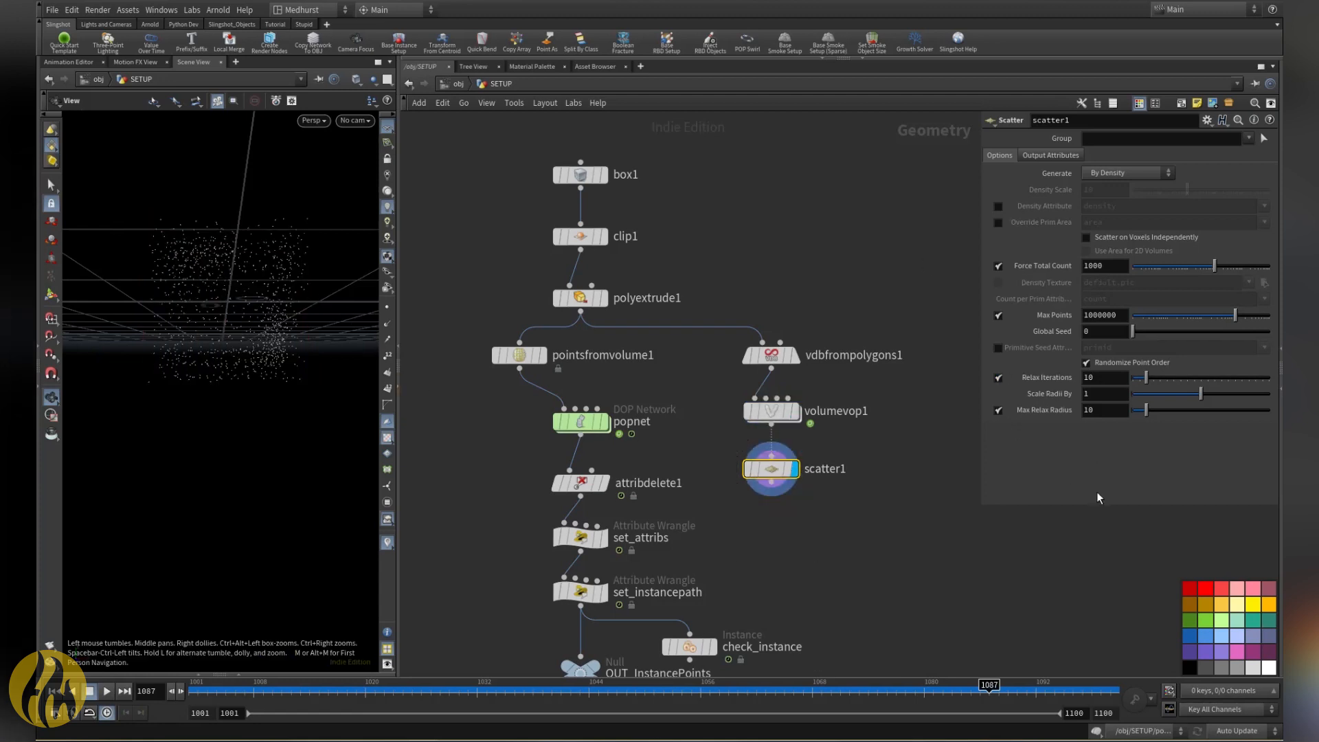
# Step: Turn off Relax Iterations on scatter1 and set its Force Total Count to 10000
pyautogui.click(998, 377)
pyautogui.click(1117, 265)
pyautogui.write('0')
pyautogui.press('Return')
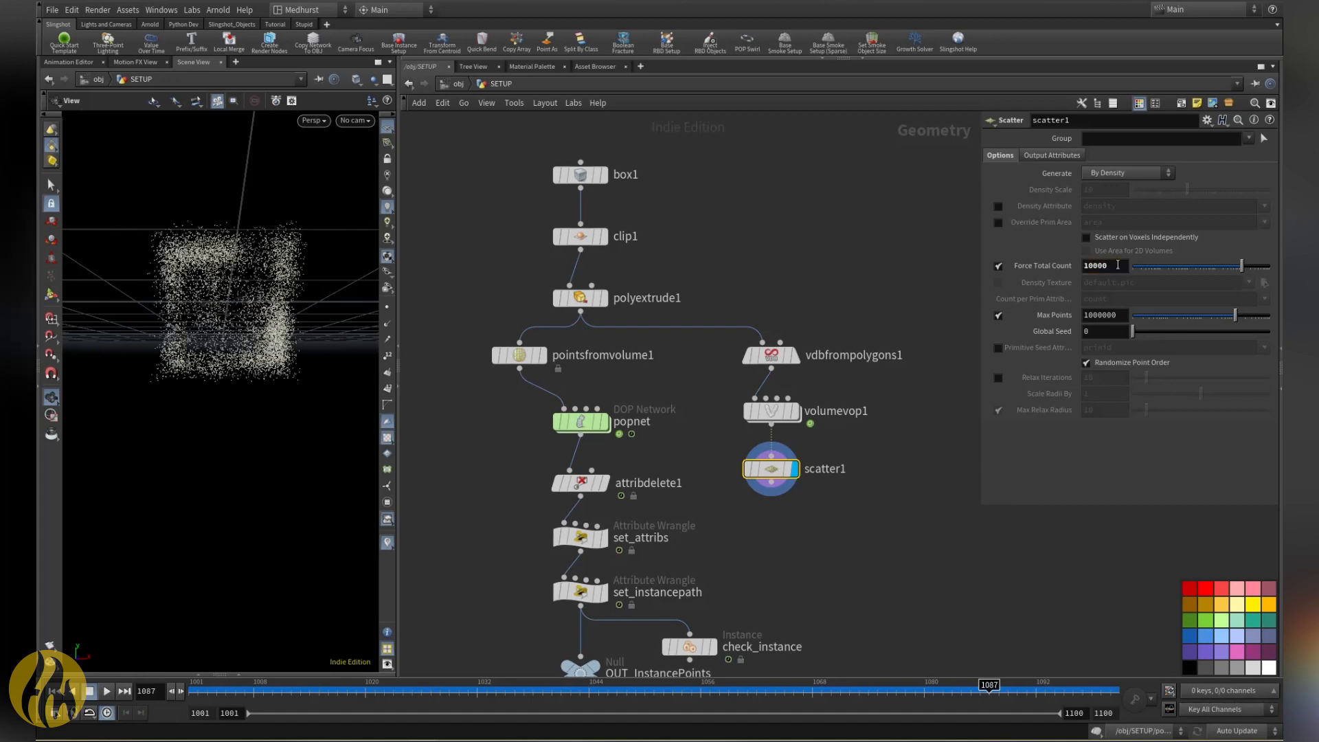
# Step: Check the point count of pointsfromvolume1 and set scatter1's Force Total Count to 50000
pyautogui.click(479, 355)
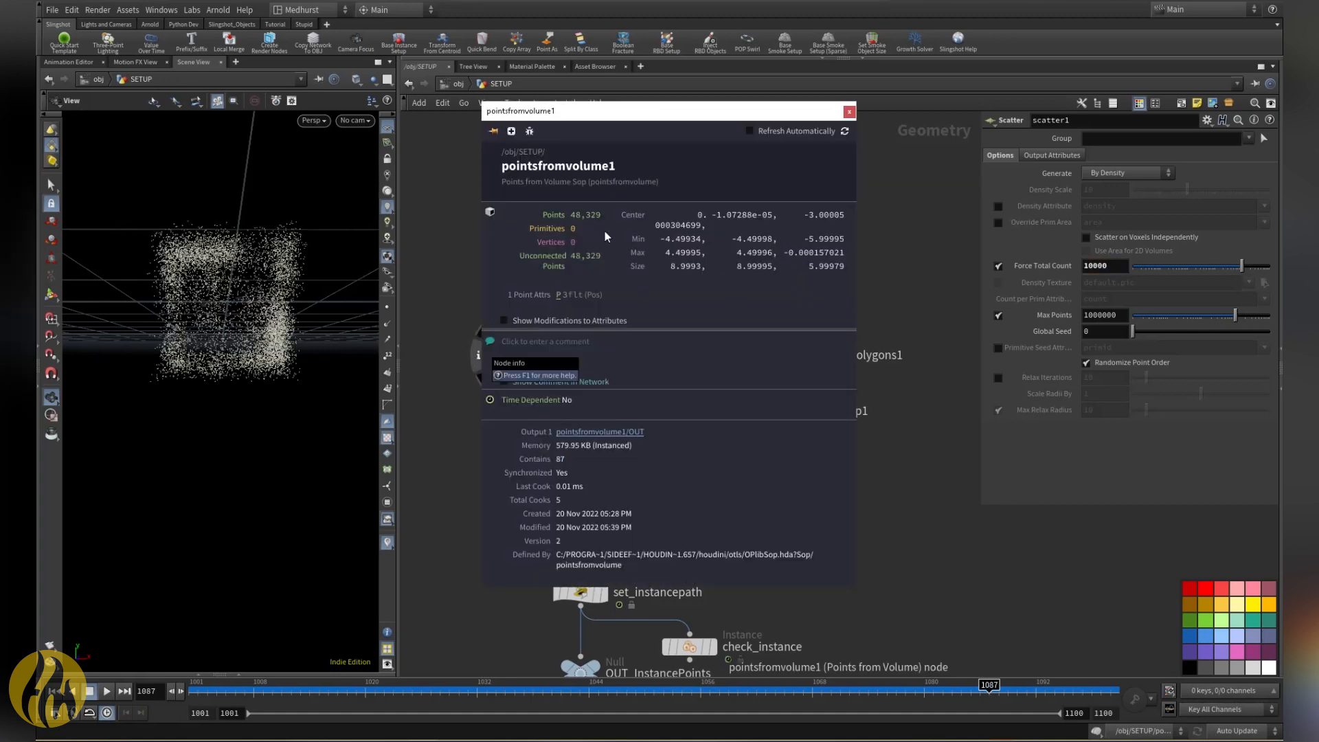
pyautogui.click(849, 112)
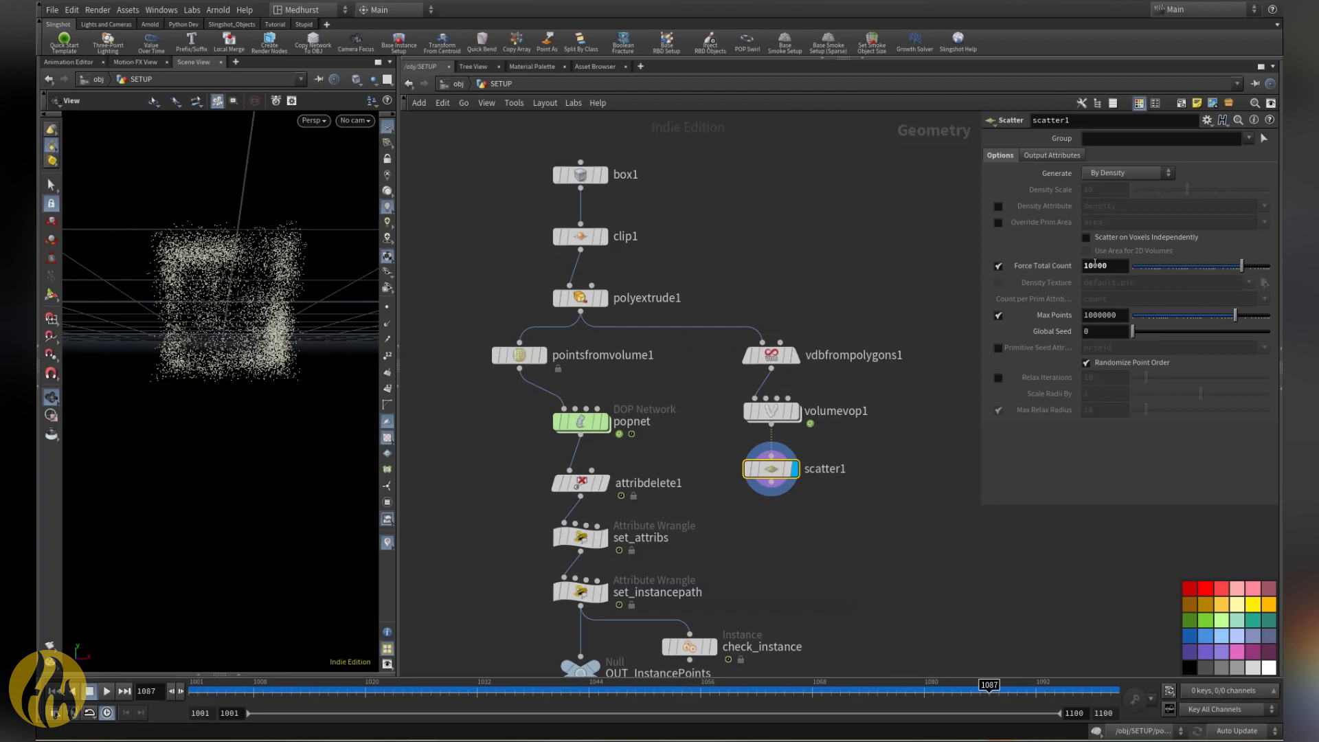
pyautogui.write('5')
pyautogui.press('Return')
pyautogui.moveTo(253, 322)
pyautogui.mouseDown()
pyautogui.moveTo(256, 343)
pyautogui.moveTo(256, 284)
pyautogui.moveTo(250, 298)
pyautogui.mouseUp()
pyautogui.scroll(4, 253, 295)
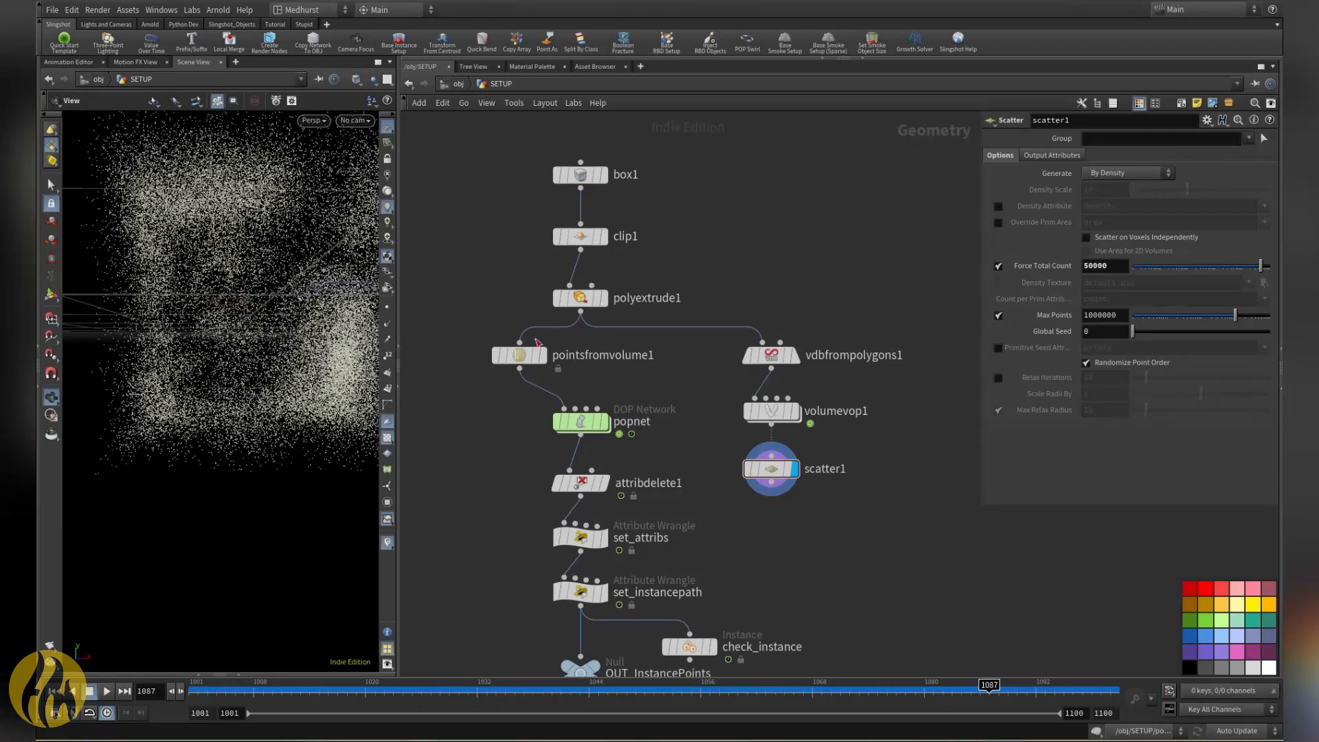
# Step: Rearrange the upper SETUP nodes and feed popnet's first input from scatter1 in place of pointsfromvolume1
pyautogui.moveTo(526, 149); pyautogui.dragTo(581, 209)
pyautogui.moveTo(800, 313); pyautogui.dragTo(715, 364)
pyautogui.moveTo(522, 366); pyautogui.dragTo(477, 265)
pyautogui.moveTo(720, 362); pyautogui.dragTo(710, 387)
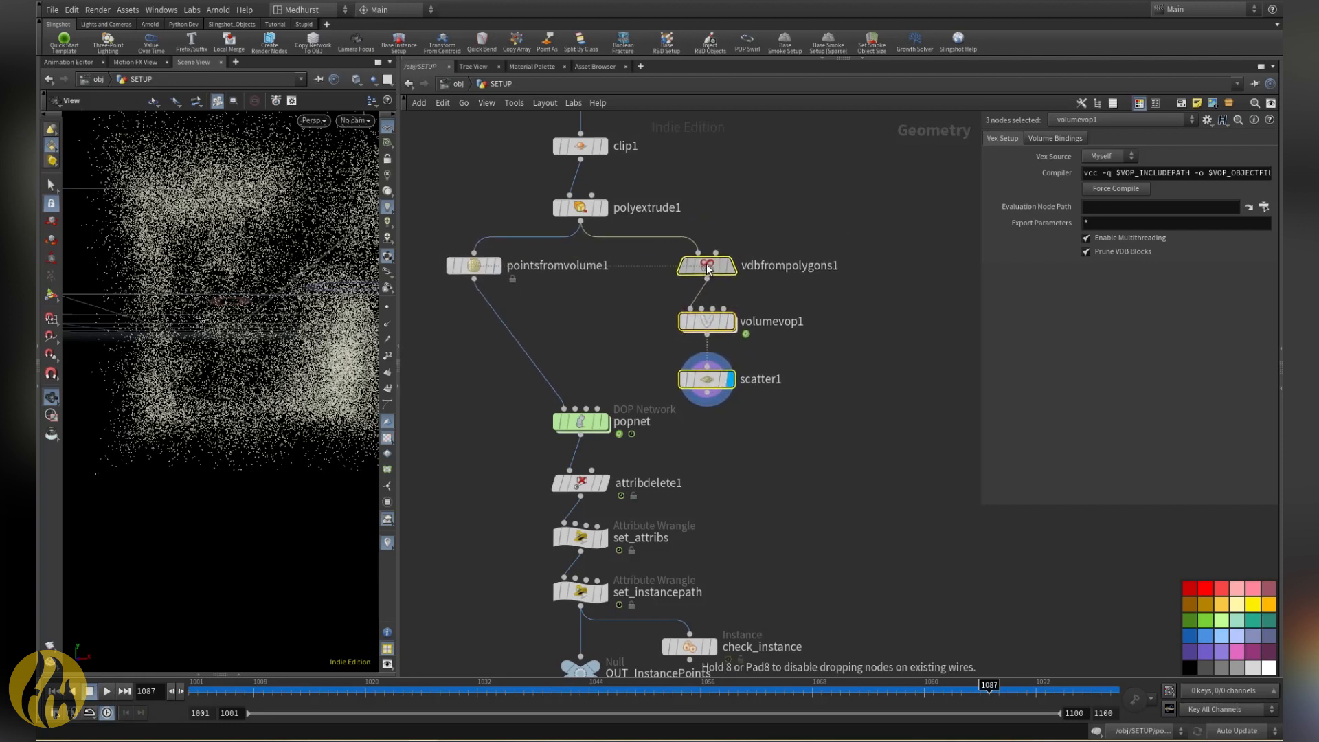
pyautogui.click(585, 376)
pyautogui.click(709, 413)
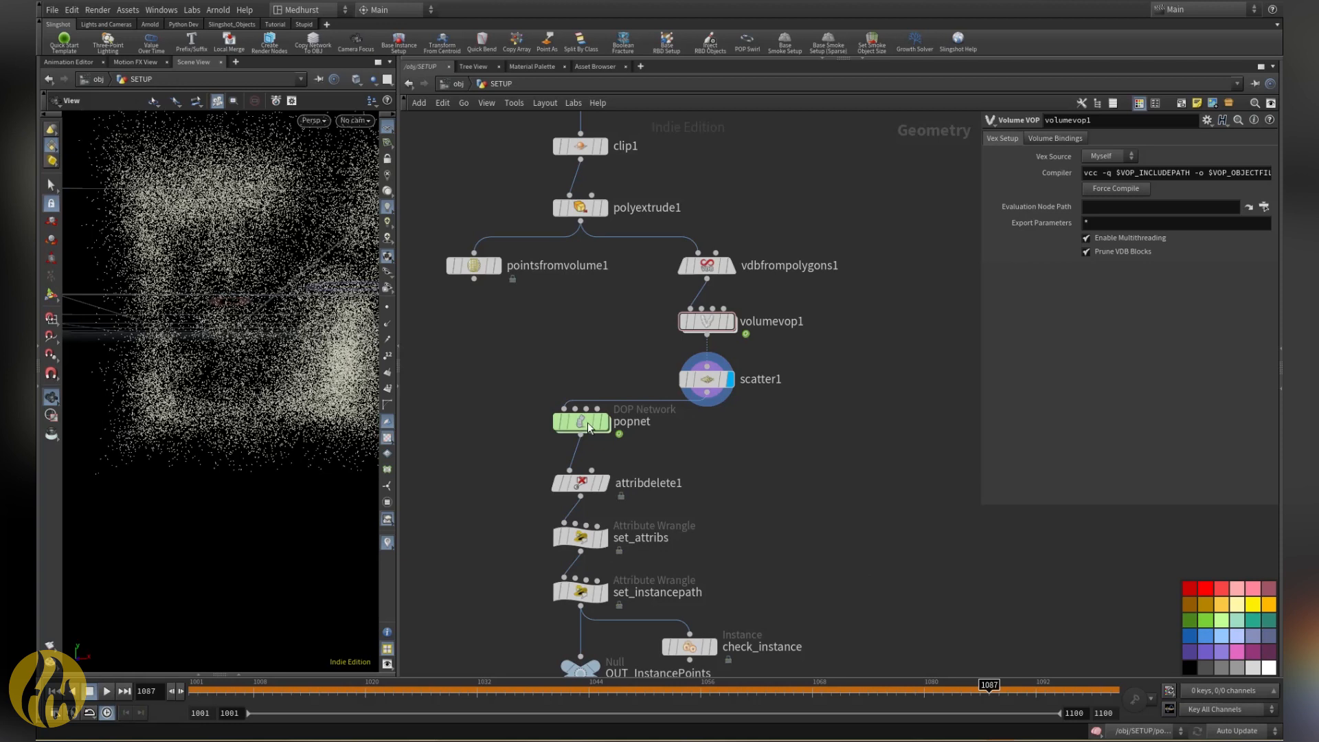
# Step: Display popnet through the shotCam camera and play the simulation from frame 1001
pyautogui.click(195, 689)
pyautogui.click(581, 422)
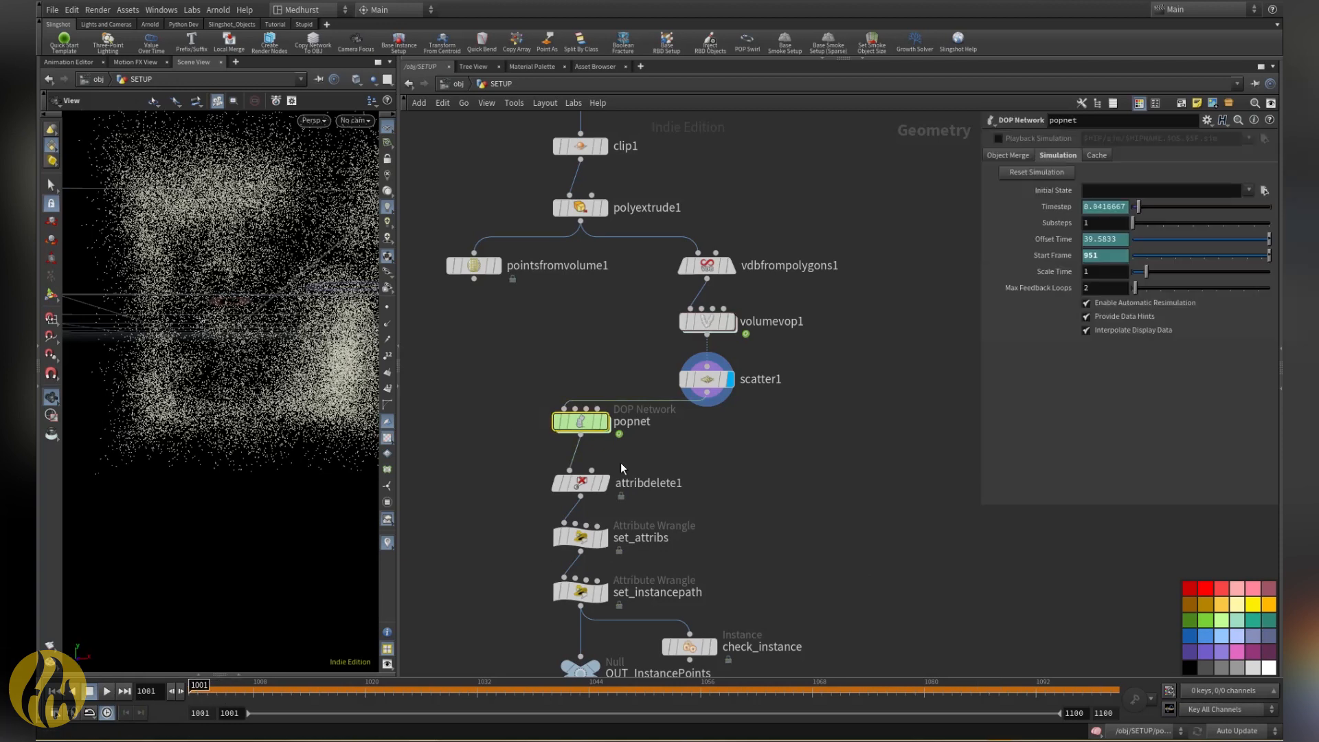
pyautogui.click(360, 122)
pyautogui.click(375, 183)
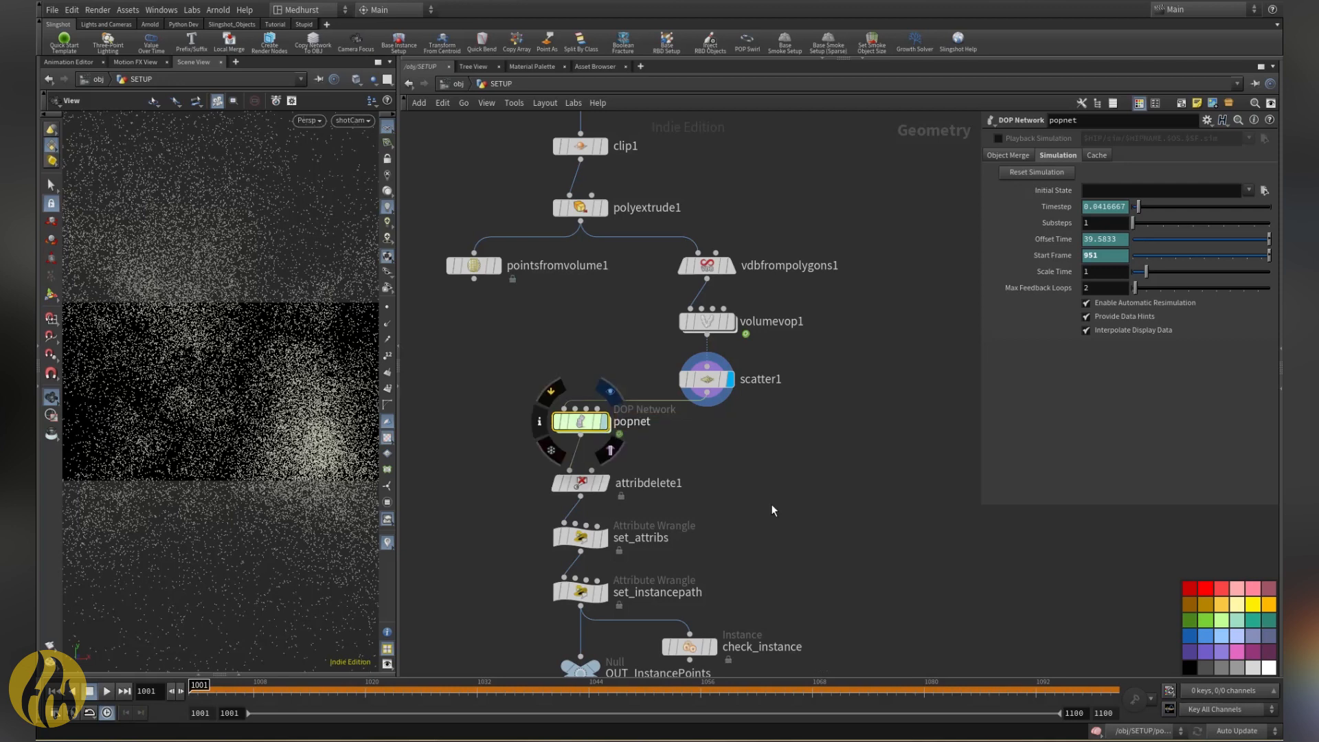
pyautogui.click(608, 422)
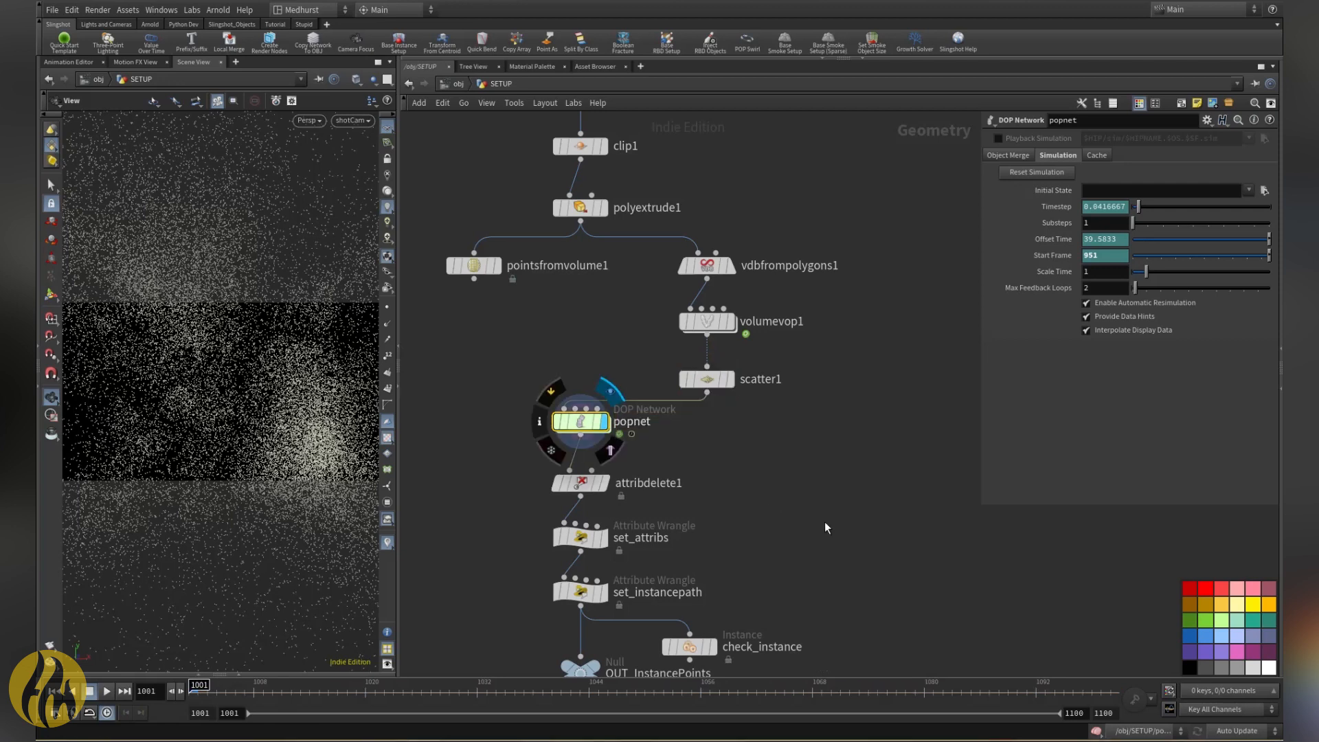
pyautogui.click(101, 694)
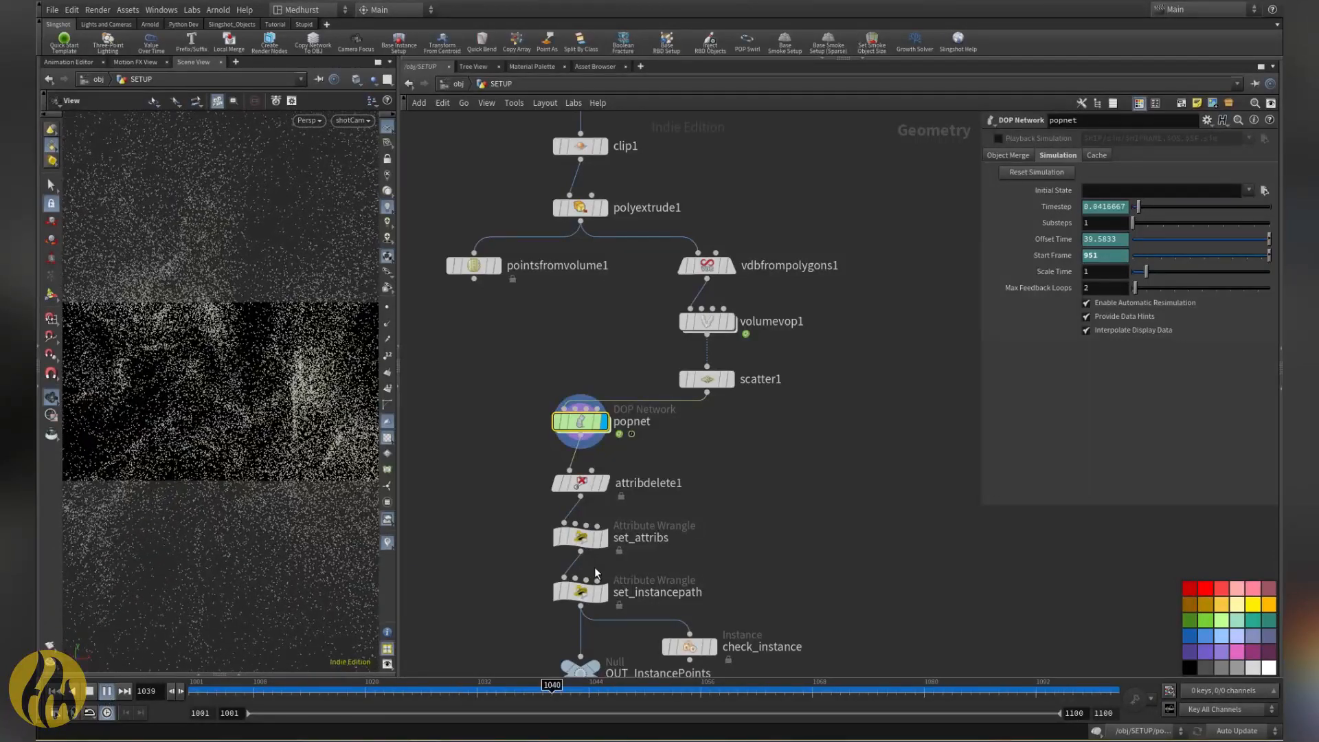
pyautogui.click(107, 691)
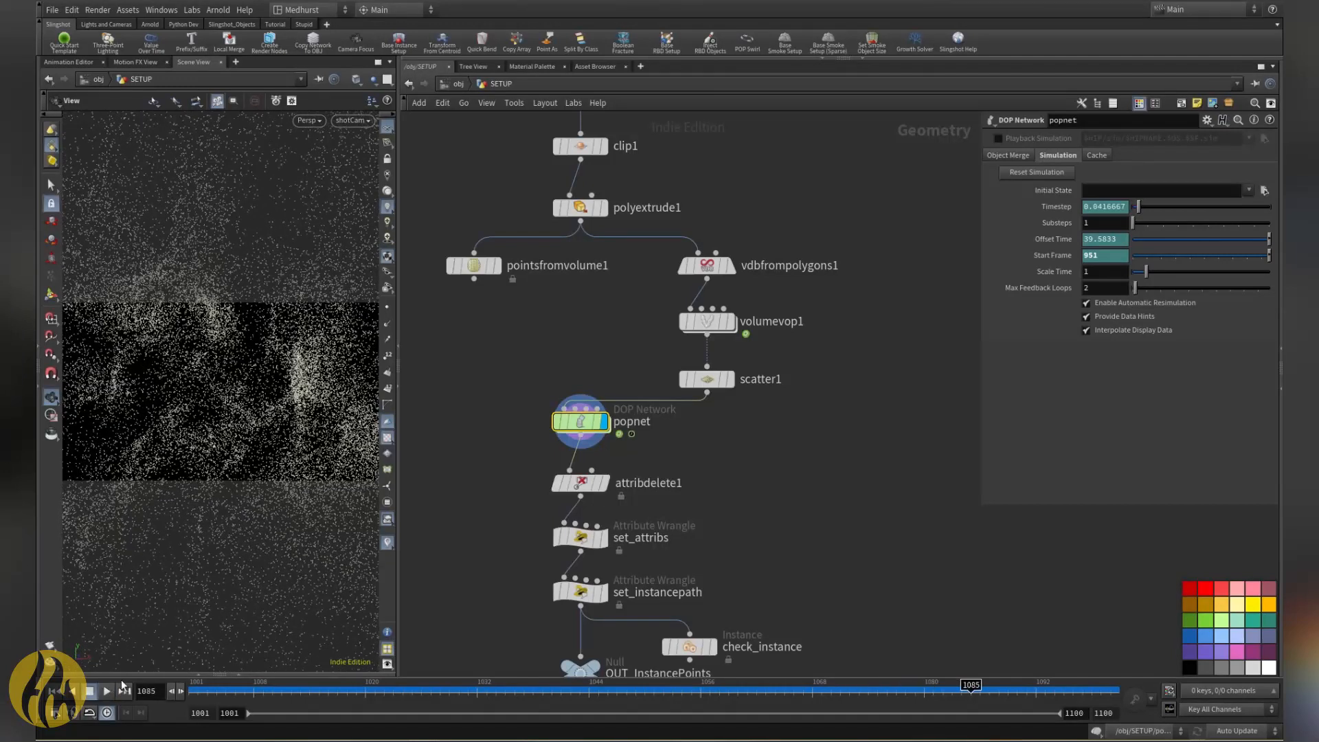
# Step: Display check_instance, scrub the timeline to review the instanced Darts, and return to the object level
pyautogui.moveTo(497, 621); pyautogui.dragTo(492, 512, button='middle')
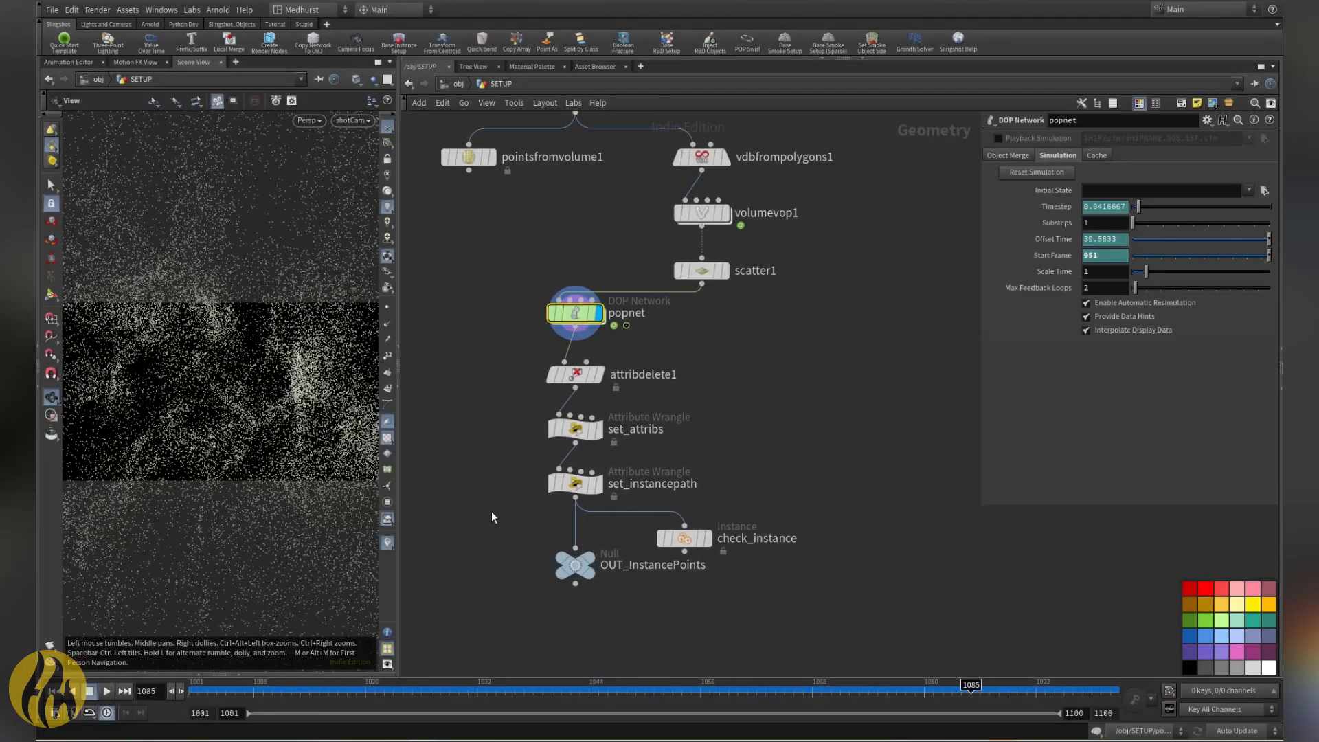
pyautogui.click(709, 538)
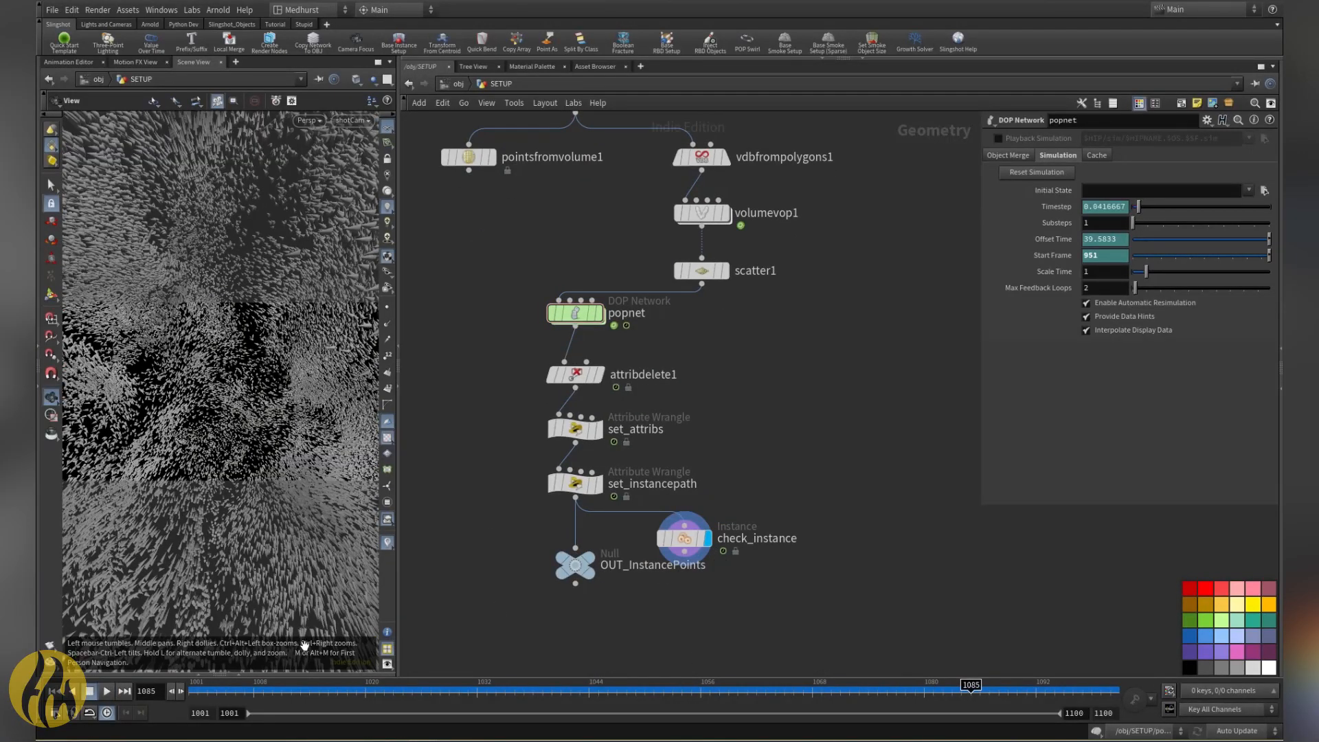
pyautogui.moveTo(208, 701); pyautogui.dragTo(912, 701)
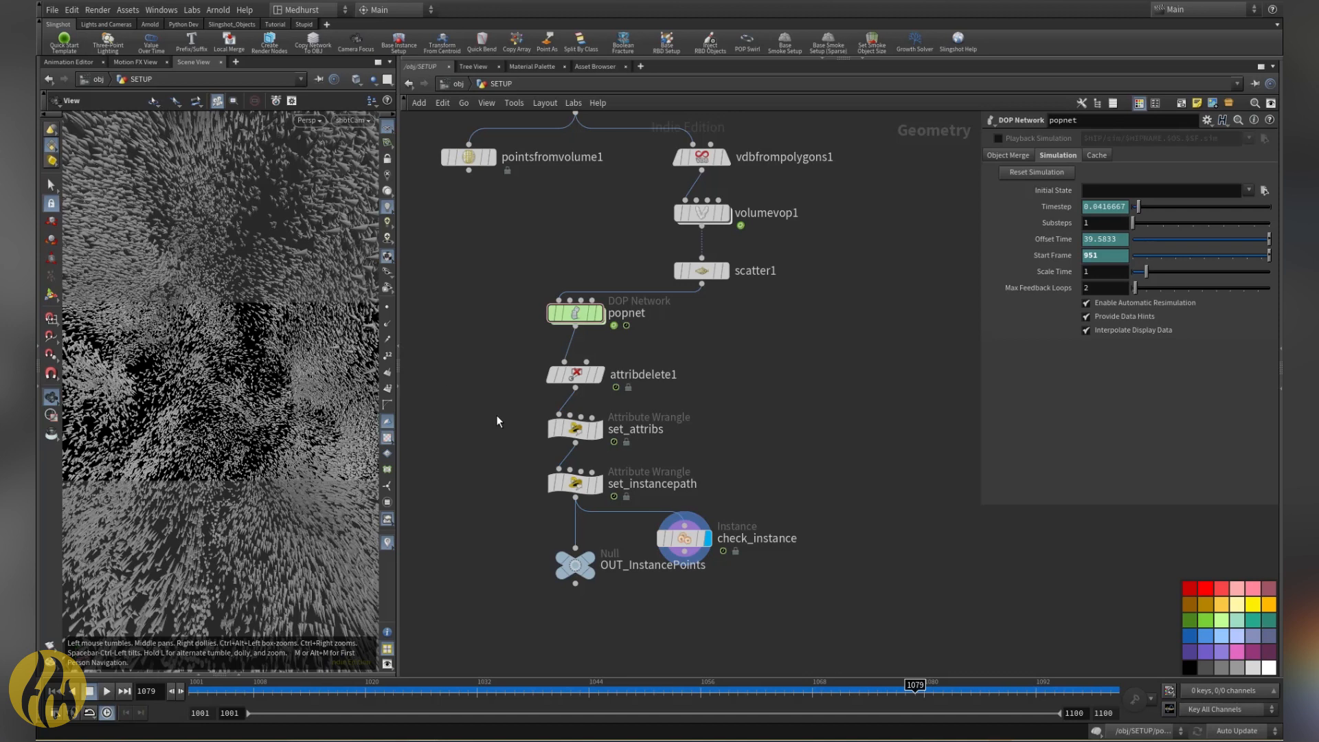
pyautogui.moveTo(226, 697); pyautogui.dragTo(1036, 715)
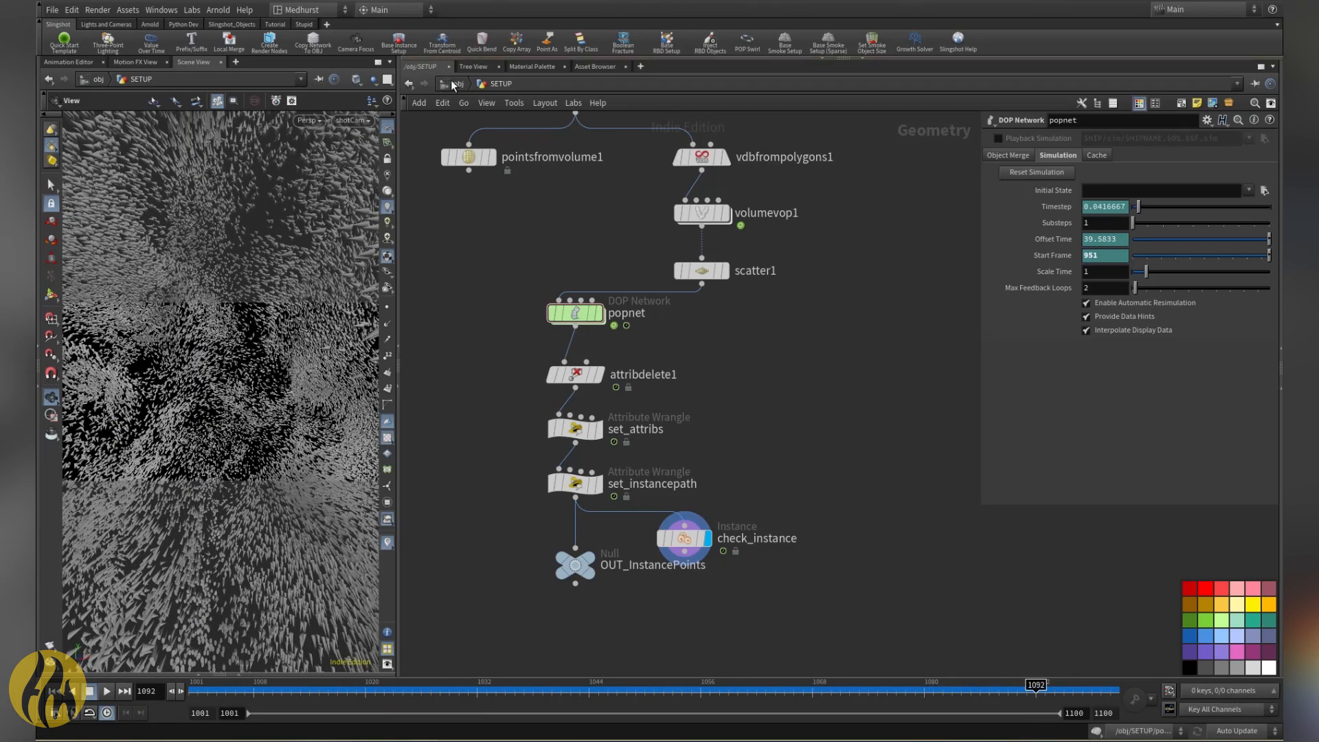
pyautogui.click(454, 85)
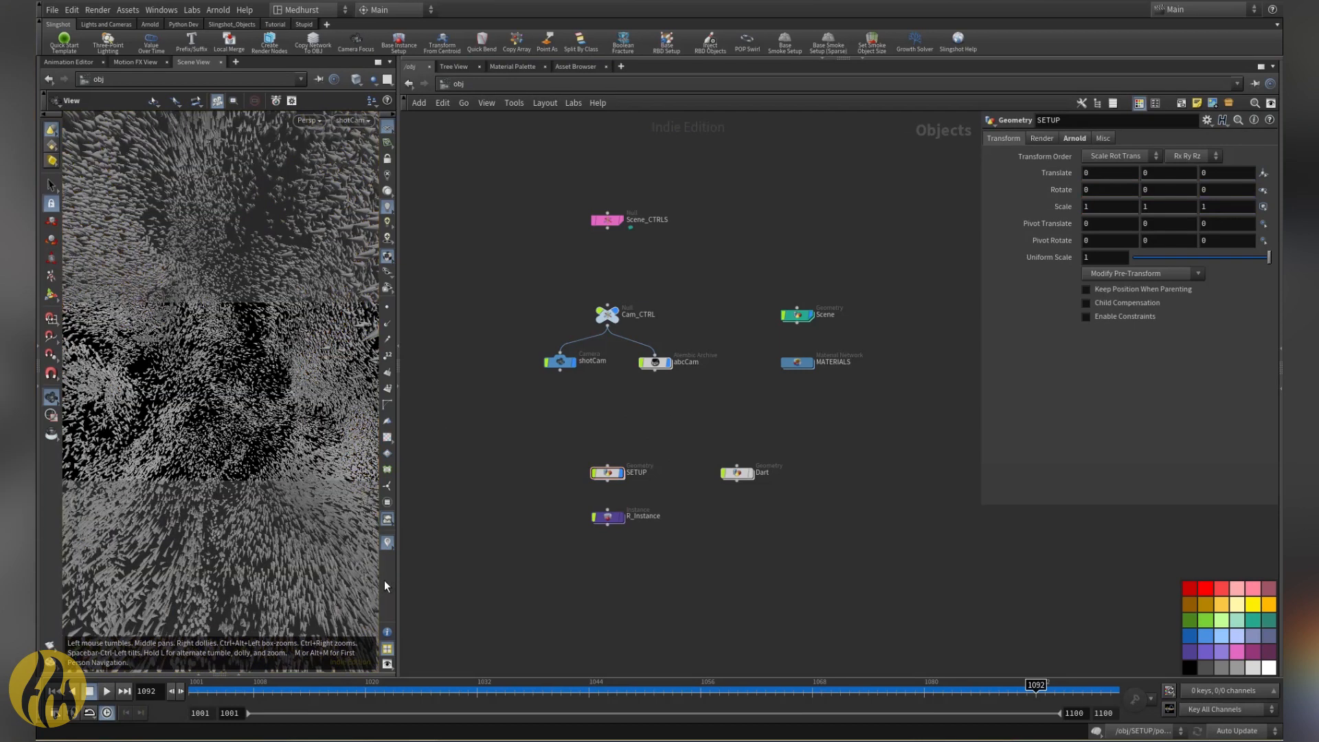